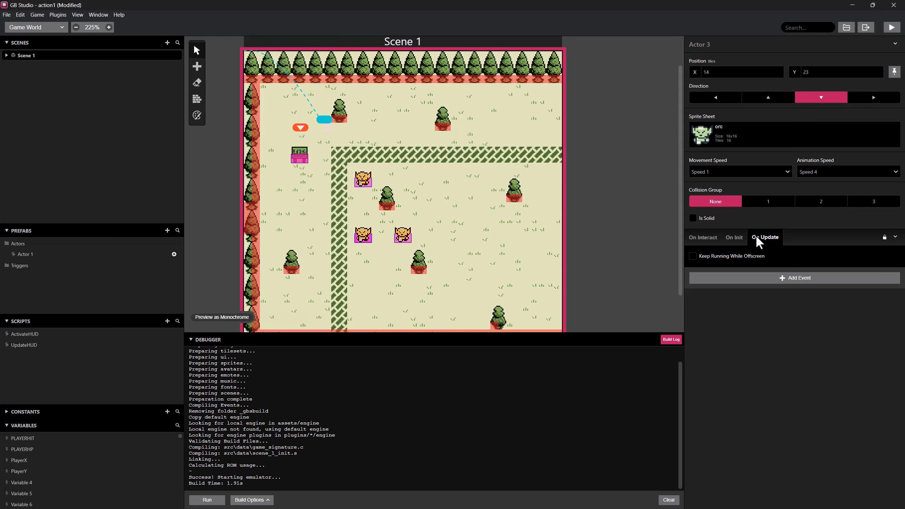
Add a Thread Start event to Actor 3's On Update script, keeping Temp 0 as the thread handle.
left_click(758, 276)
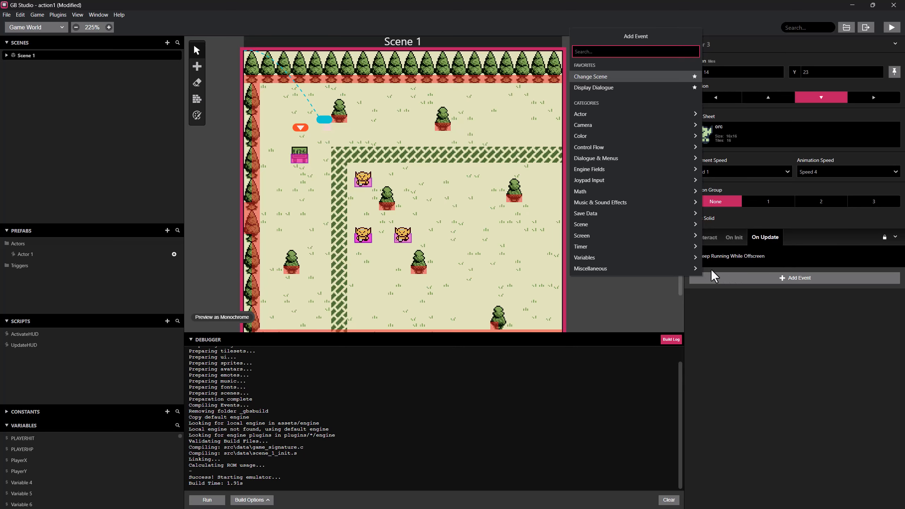
type("hr")
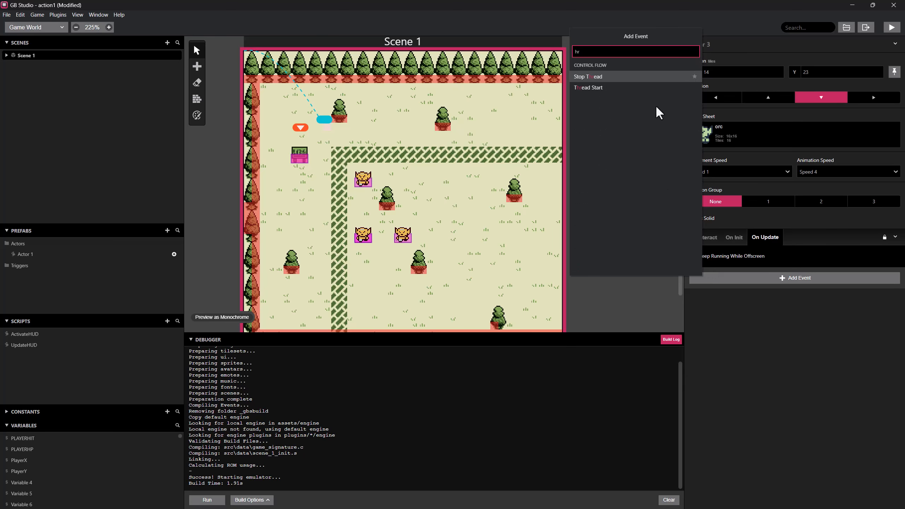
left_click(588, 89)
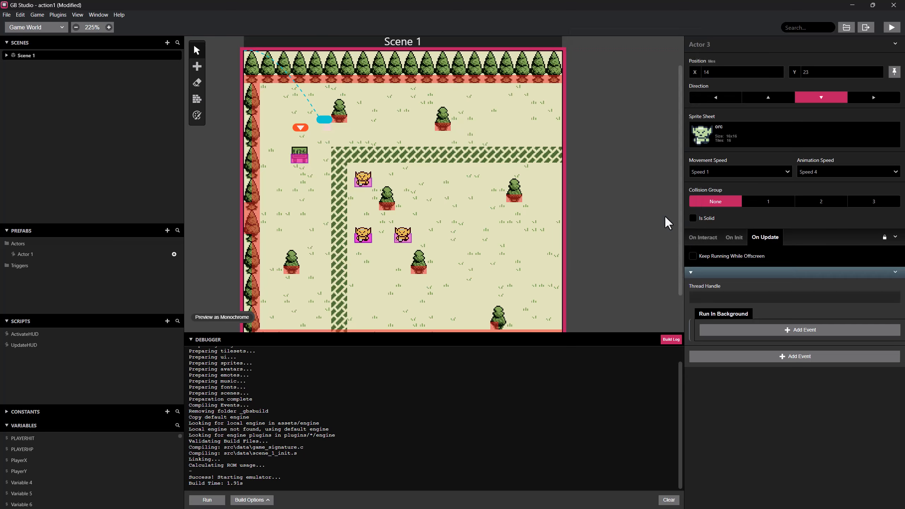
left_click(716, 301)
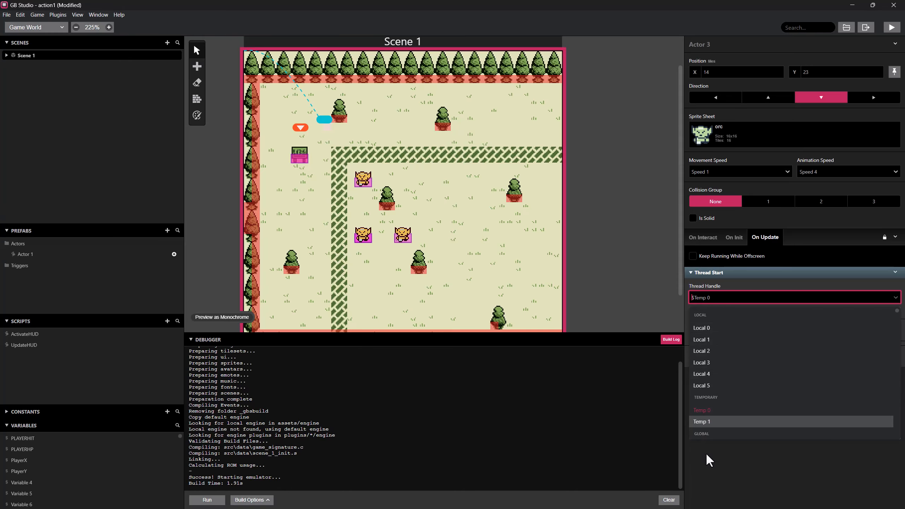
left_click(725, 283)
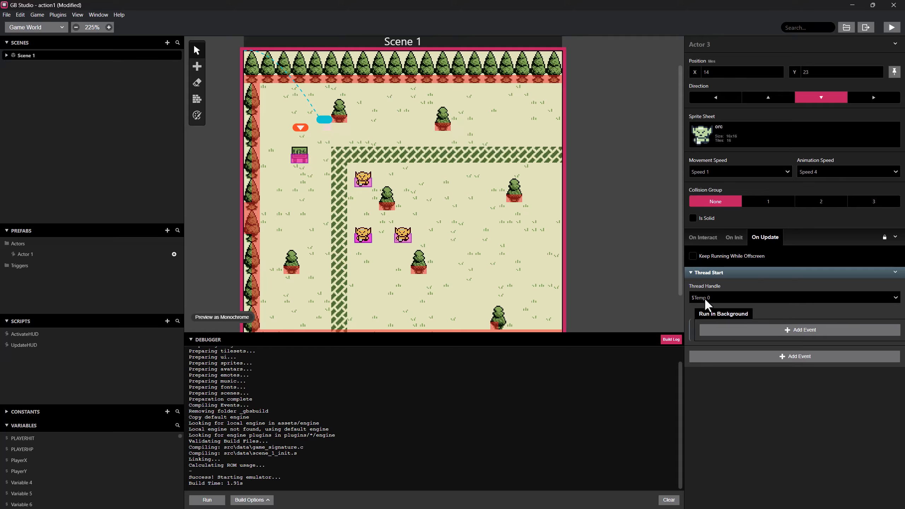
Add an Actor Move Relative event for Self inside the thread's background script, with X set to 2 tiles.
left_click(726, 326)
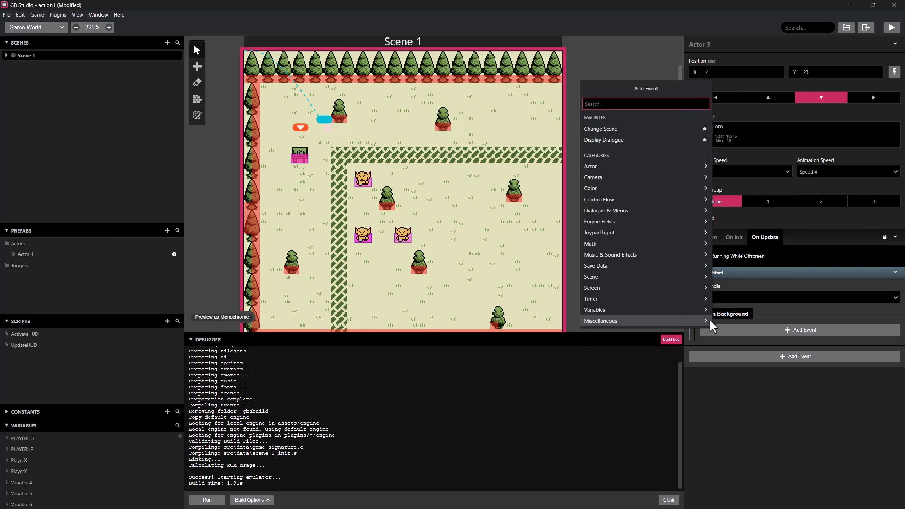
type("move")
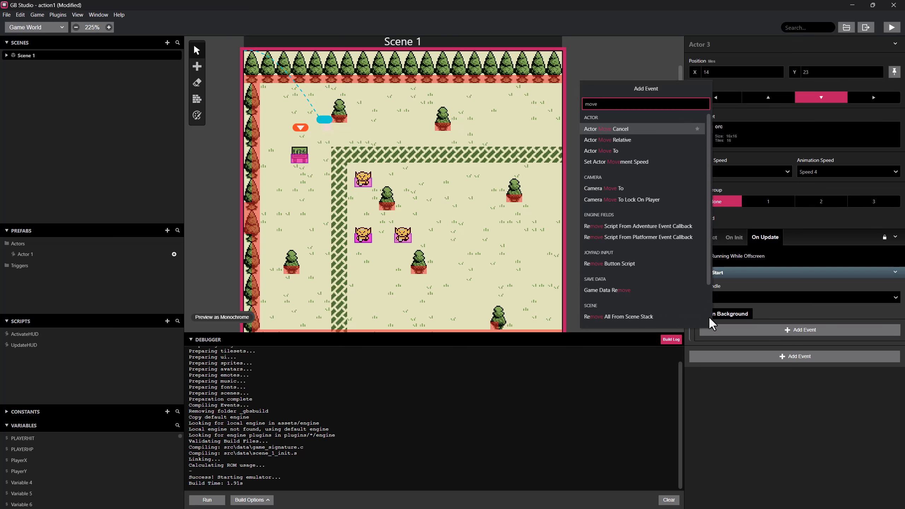
left_click(641, 140)
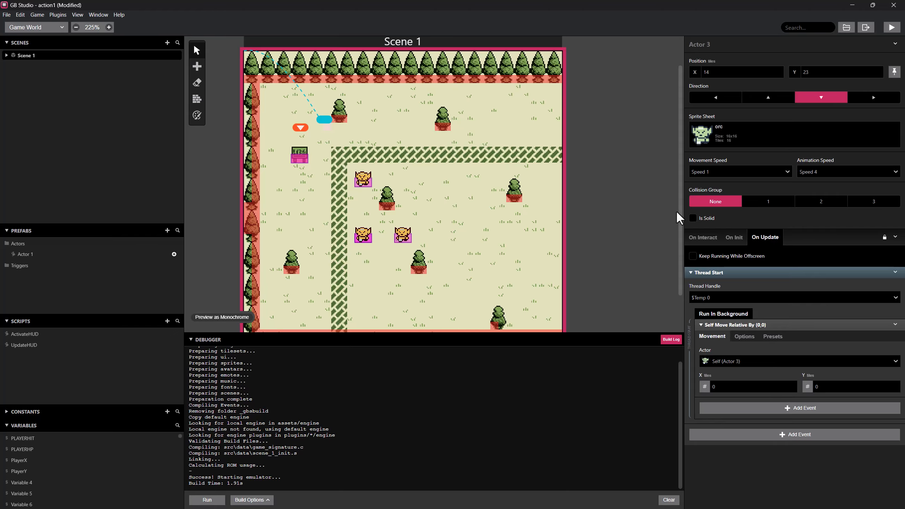
left_click(730, 388)
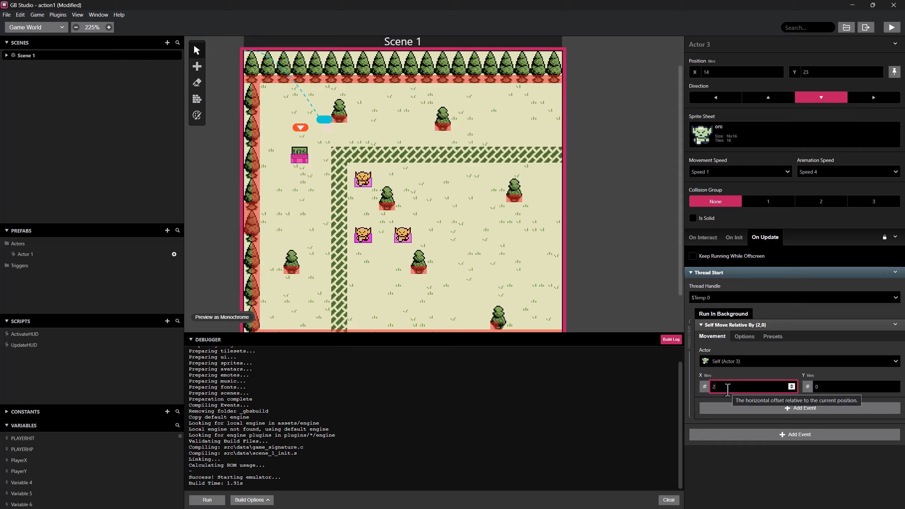
Run the game and walk the player into the hedged area to check how the orcs move.
left_click(892, 29)
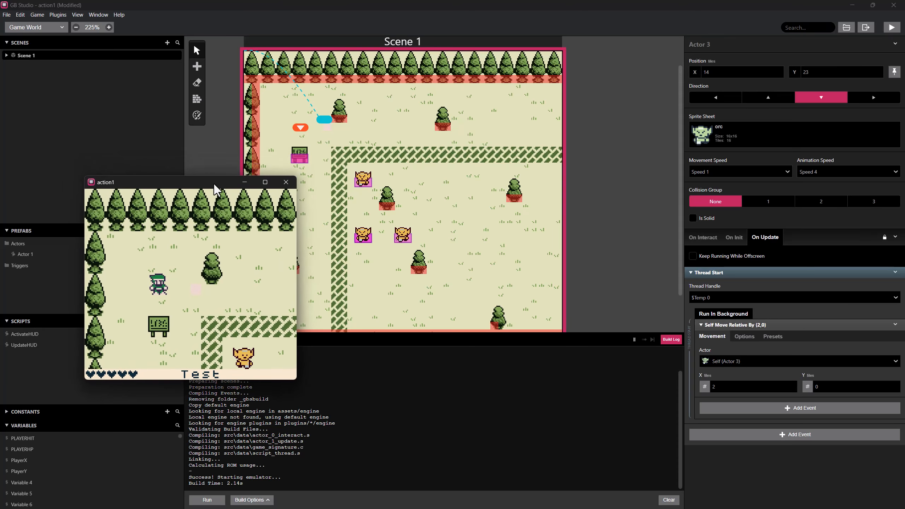
key("Right")
key("Down")
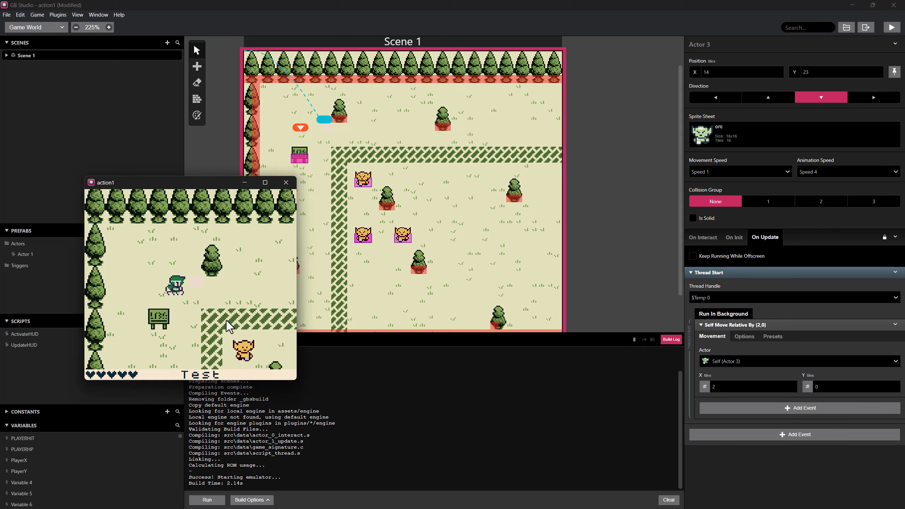
key("Right")
key("Down")
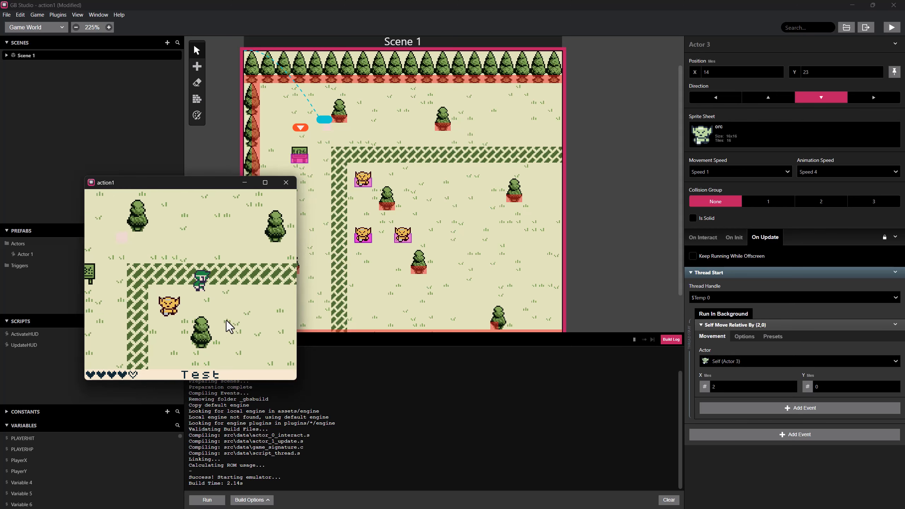
key("Down")
key("Right")
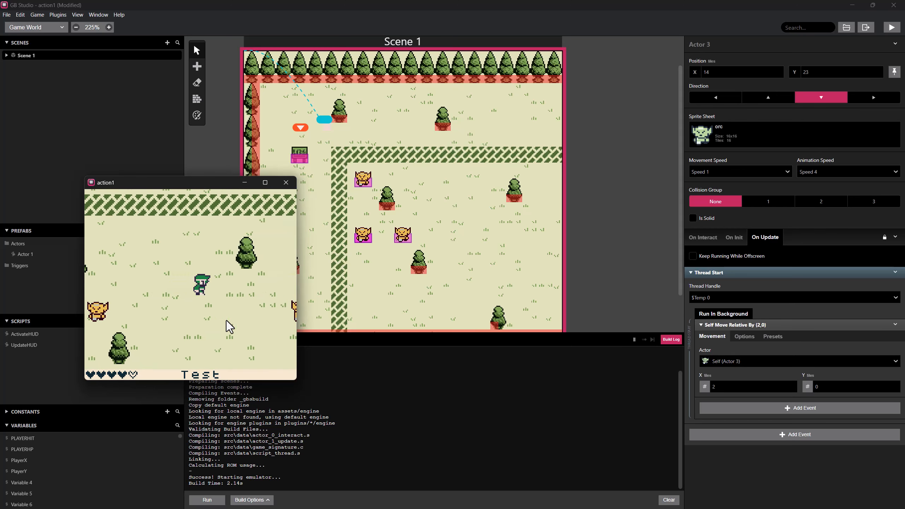
key("Left")
key("Up")
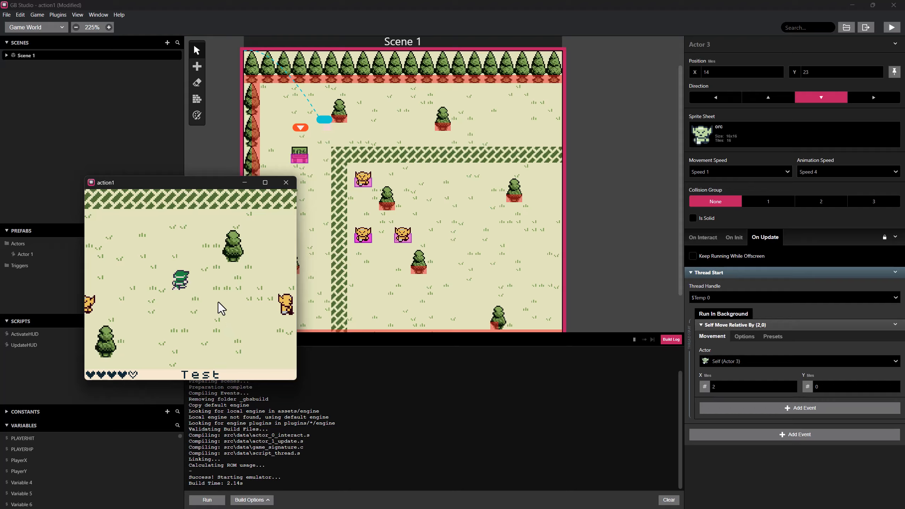
key("Left")
key("Left")
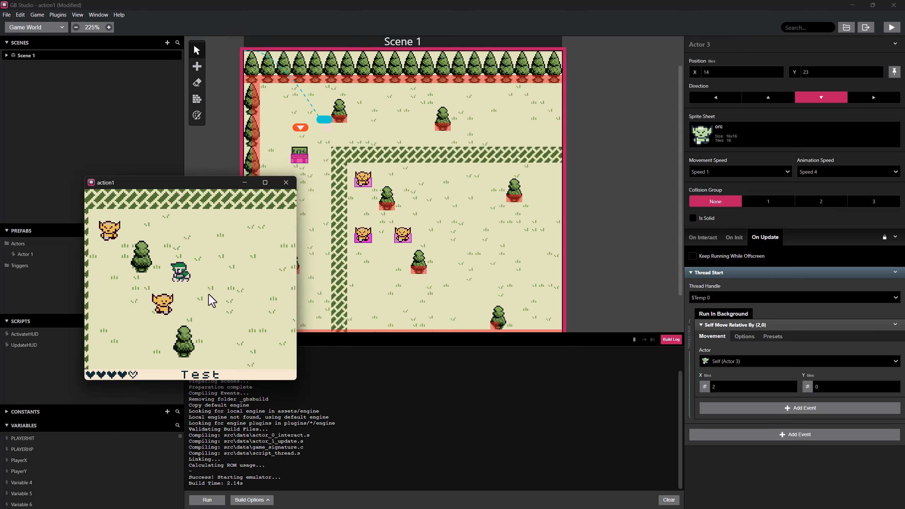
key("Down")
key("Right")
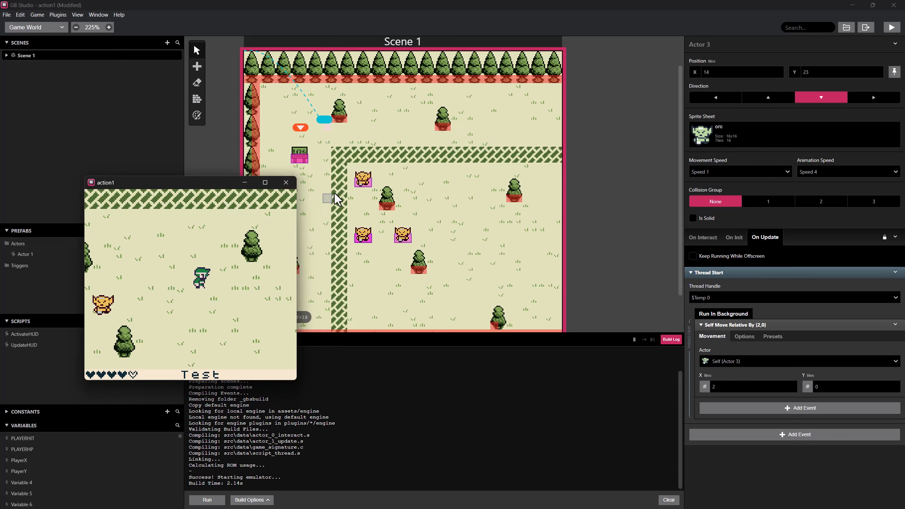
Move the player's start position to X 23, Y 19 and playtest Actor 3 by walking away from it and back.
mouse_move(305, 129)
left_mouse_down()
mouse_move(408, 184)
mouse_move(434, 217)
mouse_move(432, 210)
left_mouse_up()
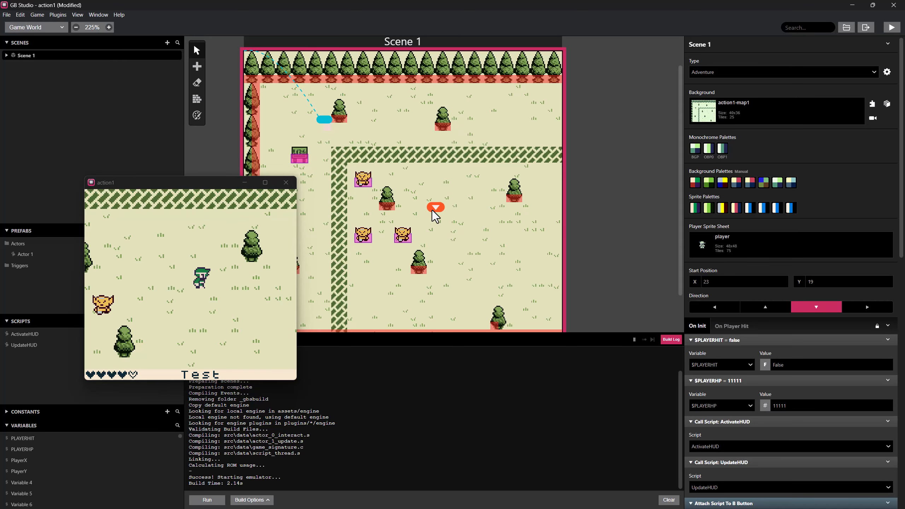
left_click(892, 27)
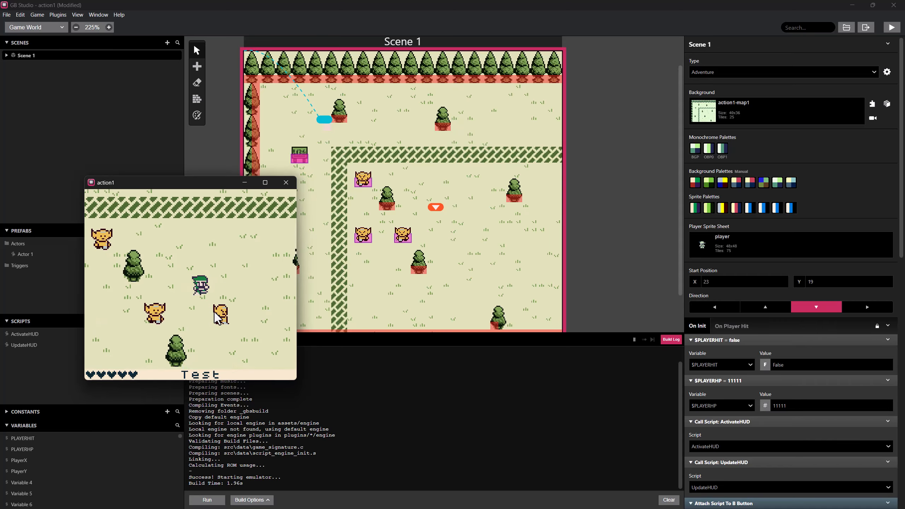
key("Right")
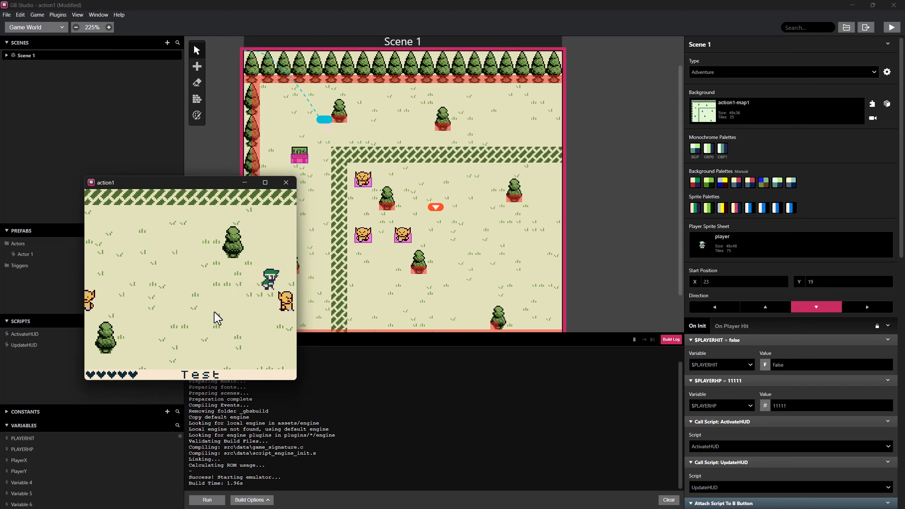
key("Left")
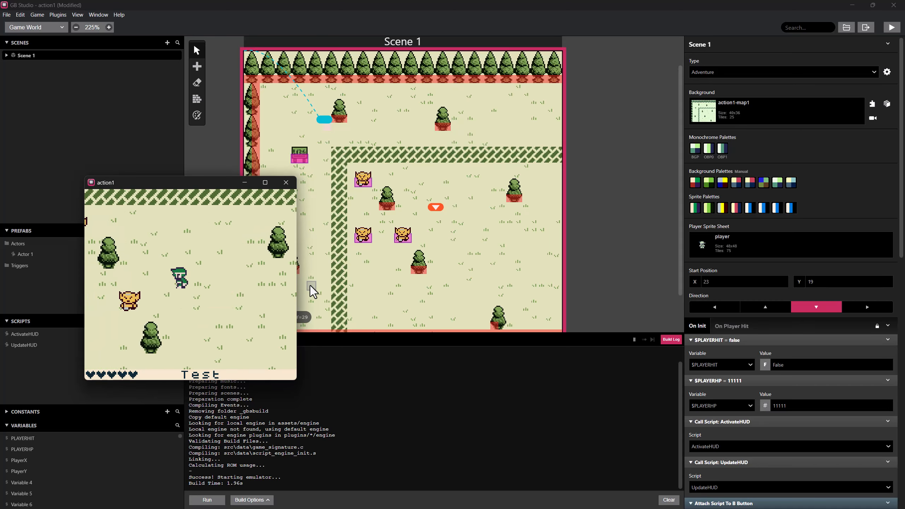
key("Right")
key("Left")
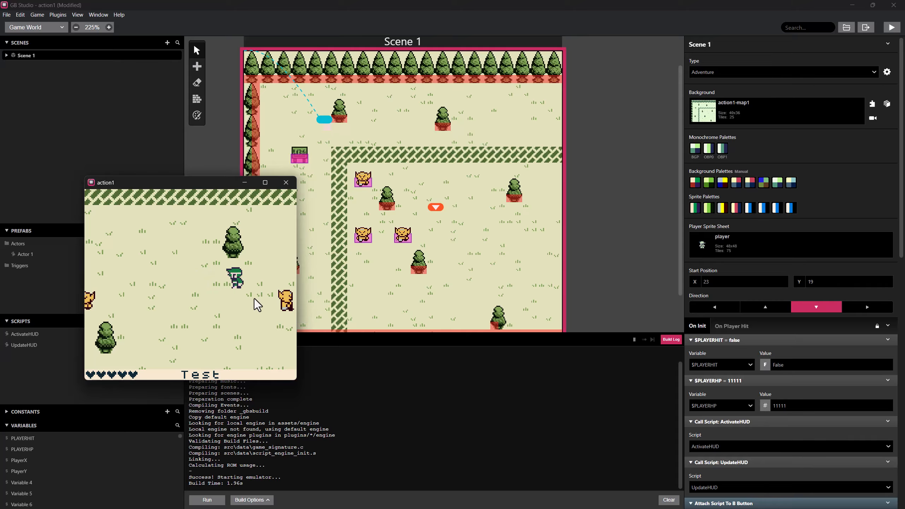
key("Left")
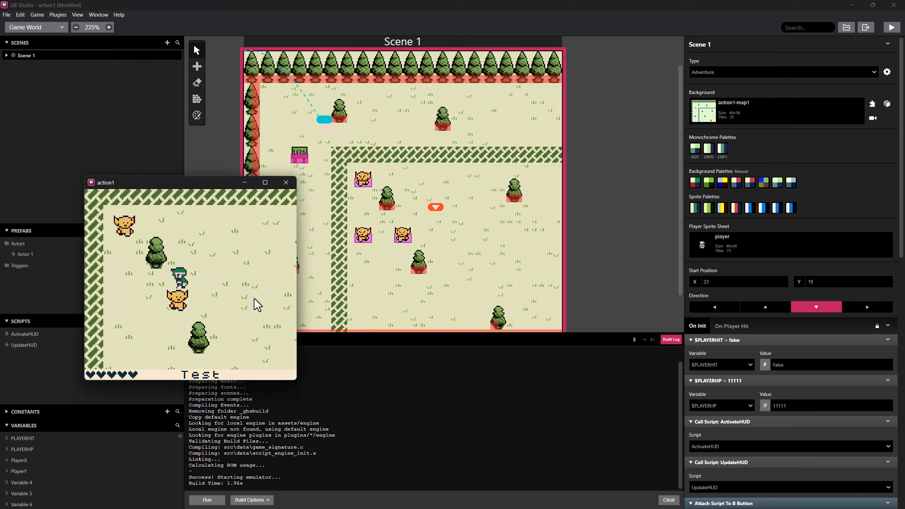
key("Right")
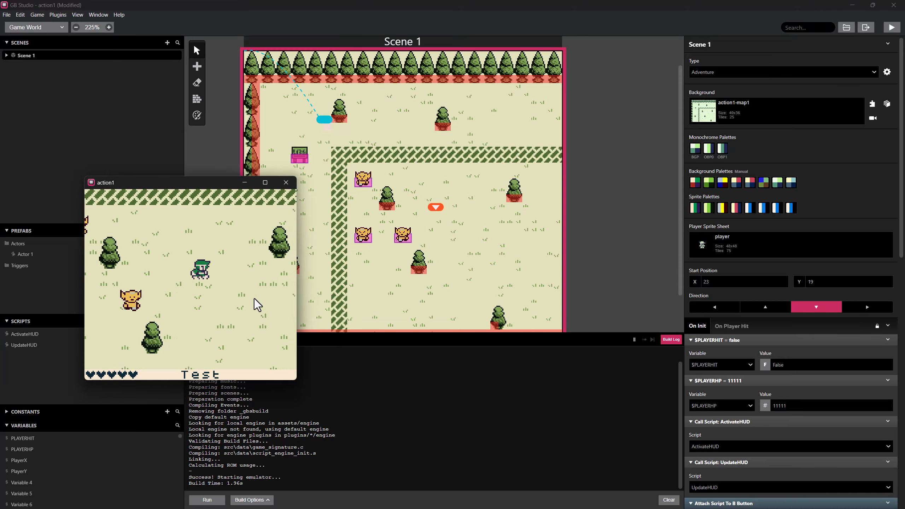
key("Left")
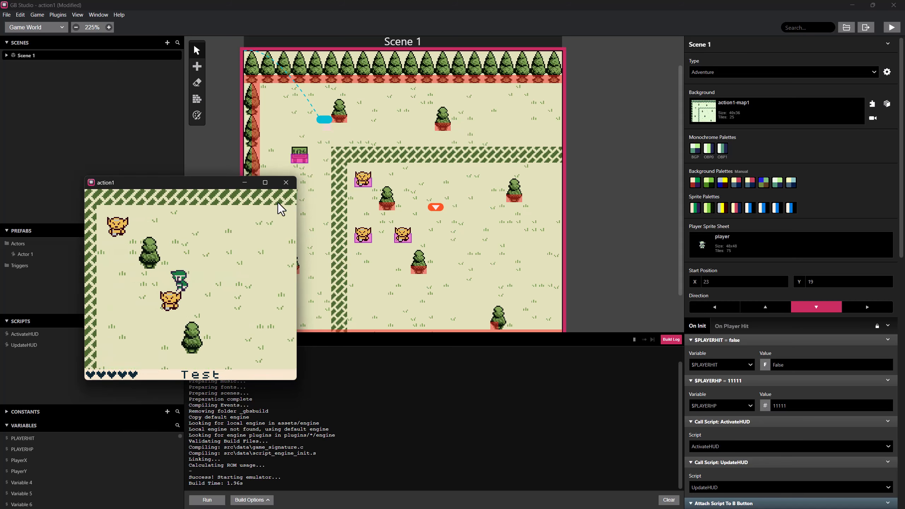
left_click(284, 183)
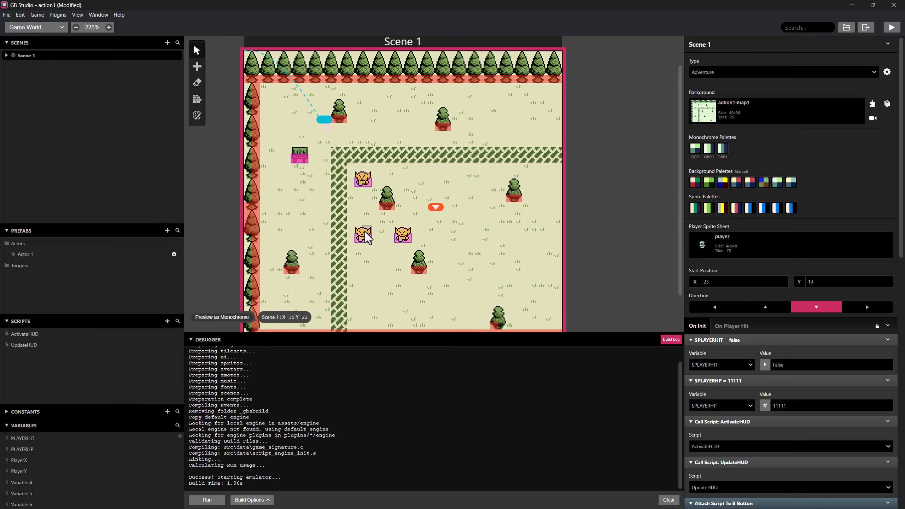
Run the game again and watch the debugger's thread count while walking the player away from the orcs and back.
left_click(366, 240)
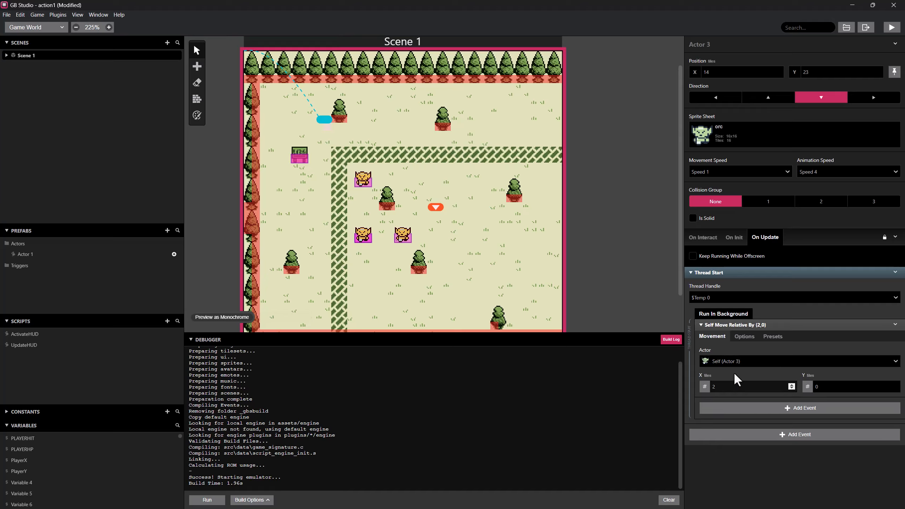
left_click(892, 27)
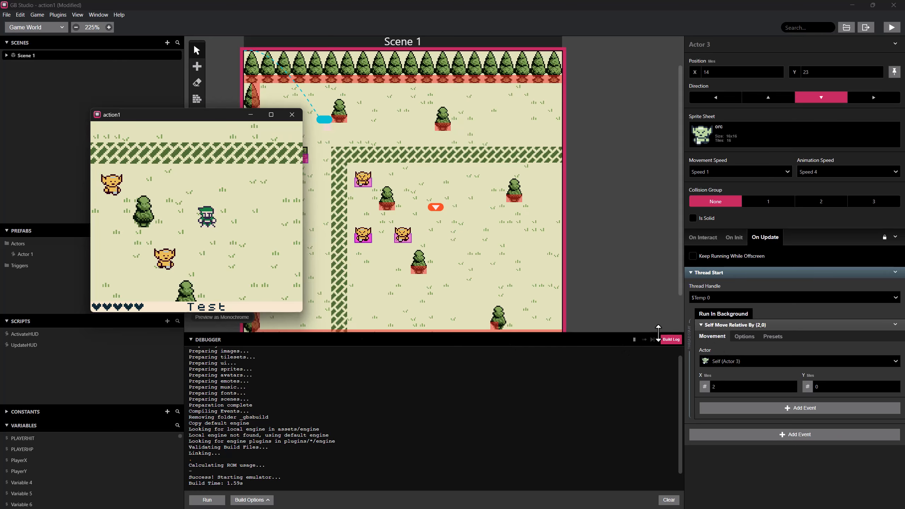
left_click(670, 339)
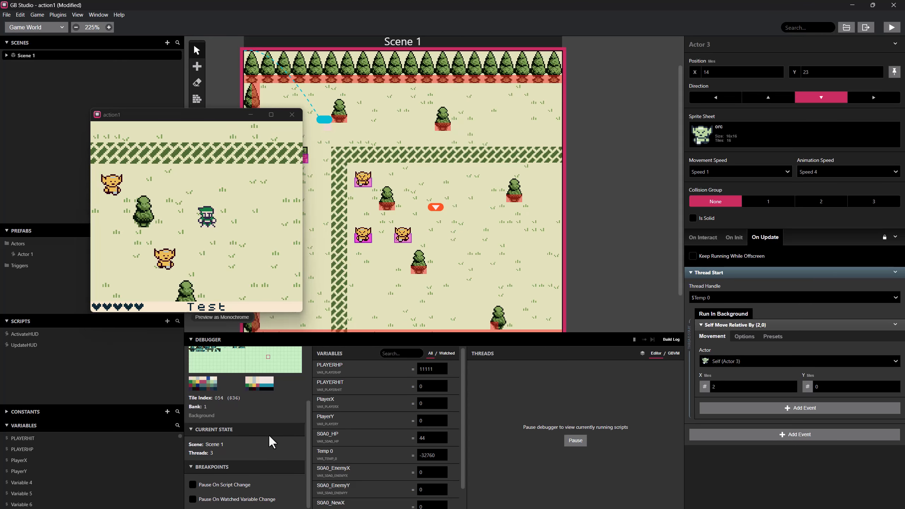
left_click(205, 254)
key("Down")
key("Right")
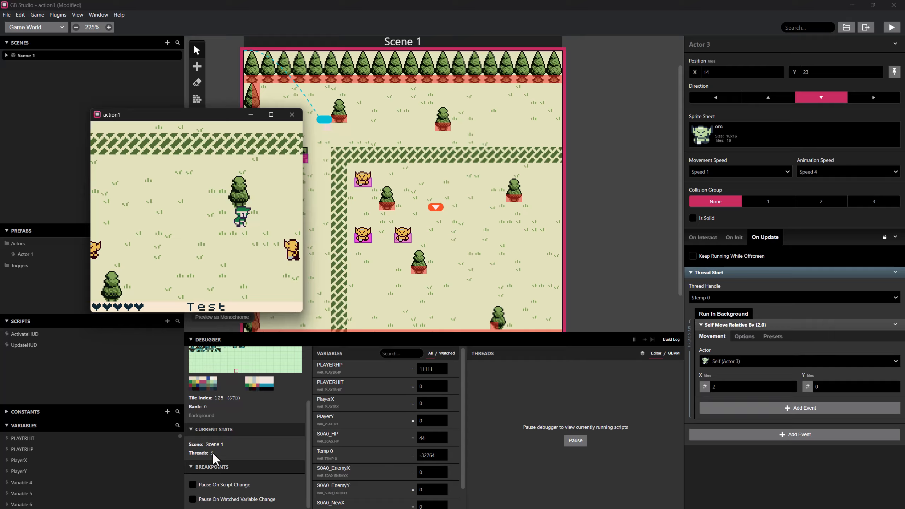
key("Left")
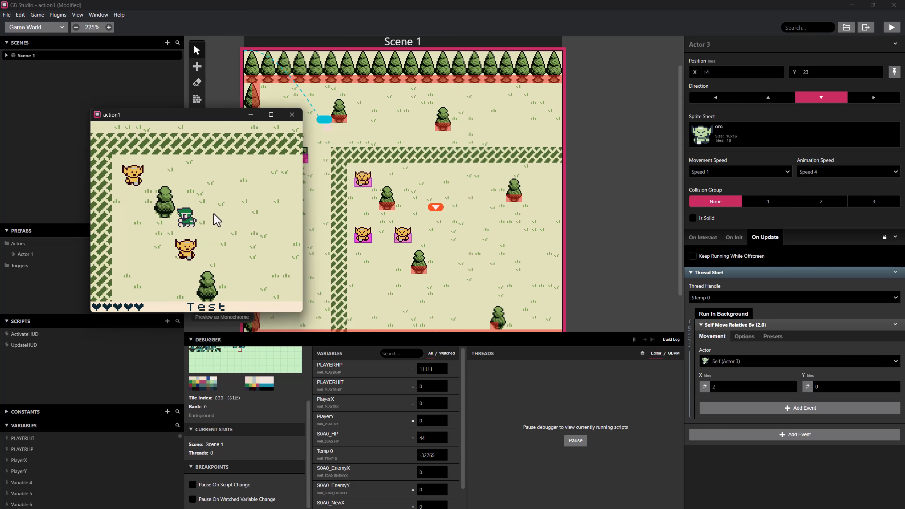
key("Right")
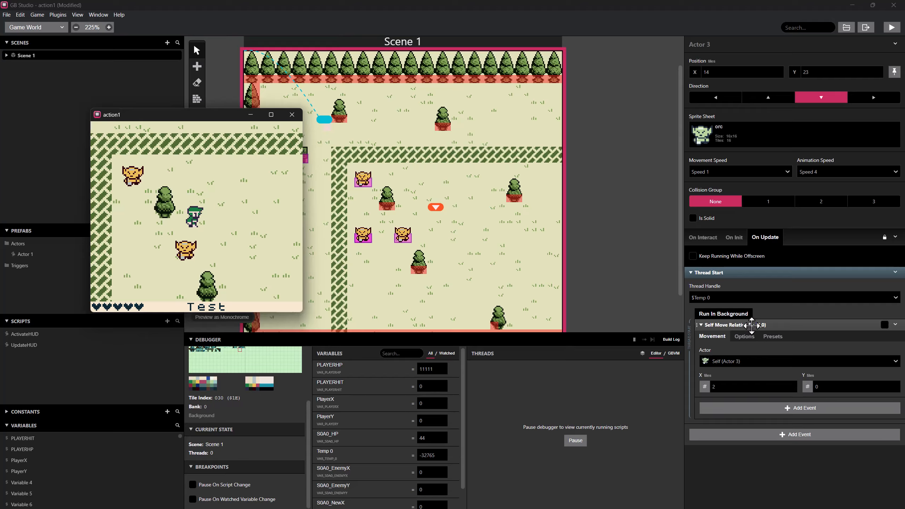
Insert a Stop Thread event for Temp 0 after the relative move in Actor 3's background script.
right_click(726, 324)
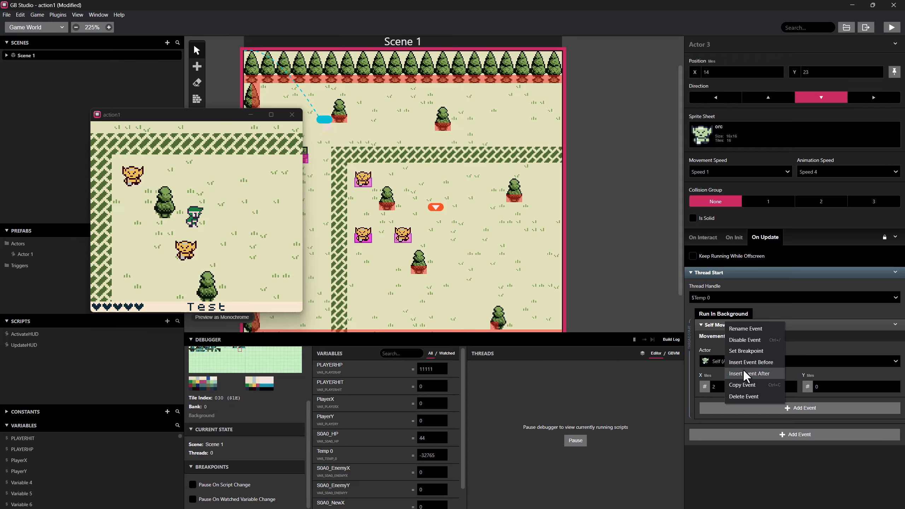
left_click(744, 372)
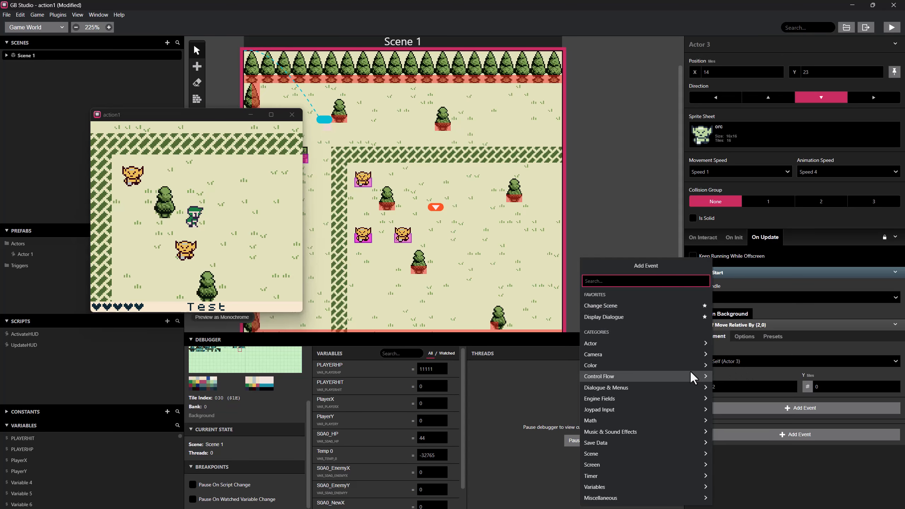
type("st")
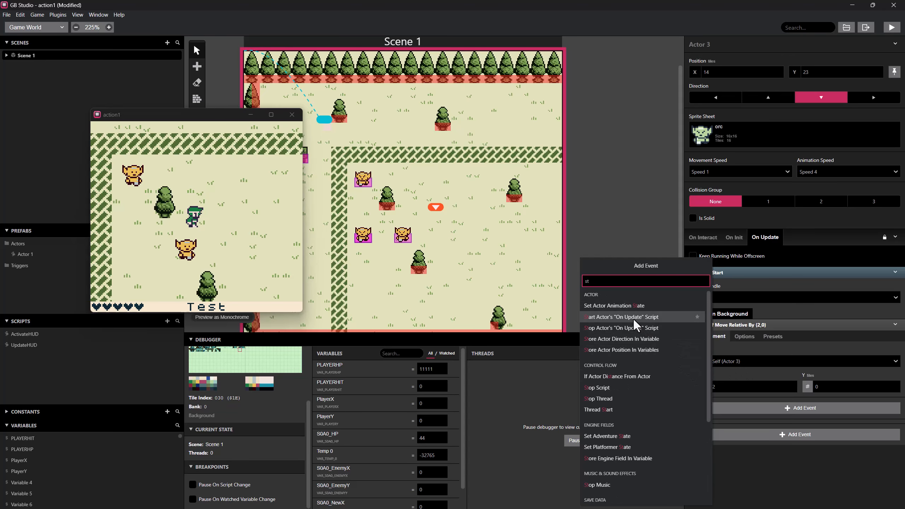
left_click(617, 398)
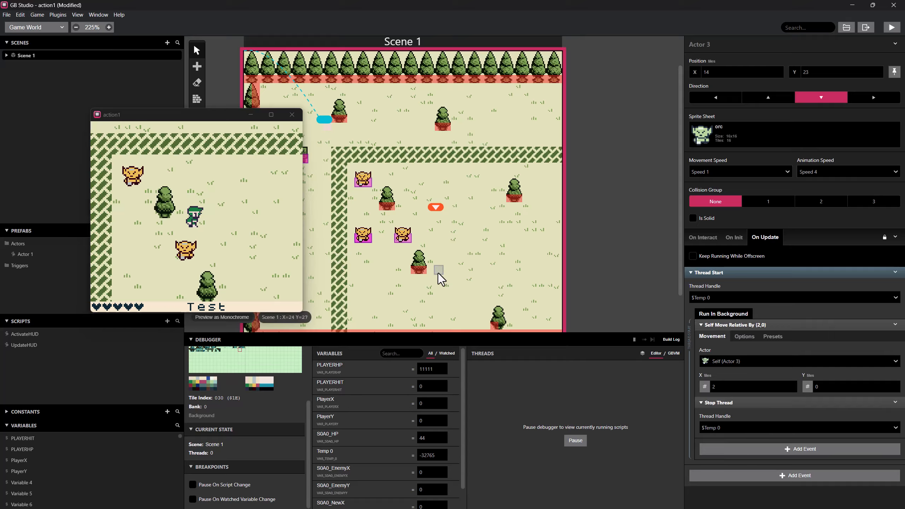
Duplicate the relative move event right after itself in the background script and set the copy's X to -2.
right_click(741, 325)
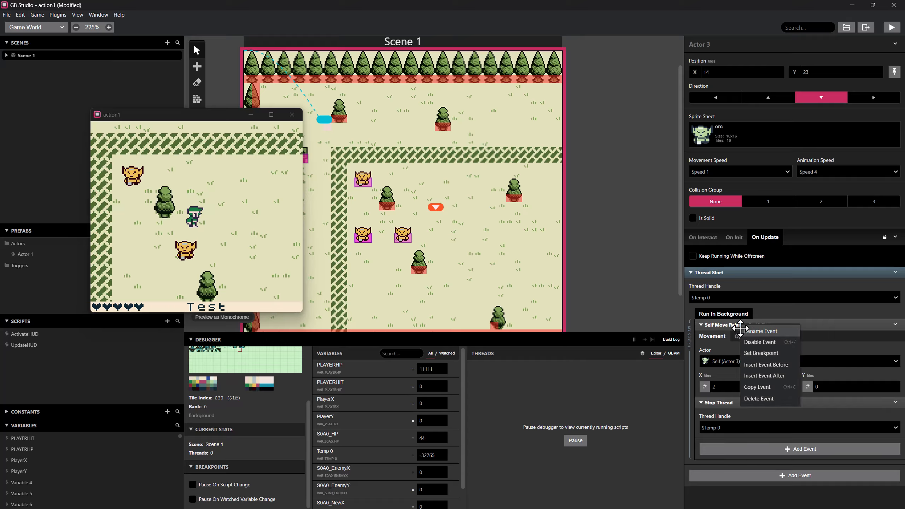
left_click(755, 386)
right_click(728, 324)
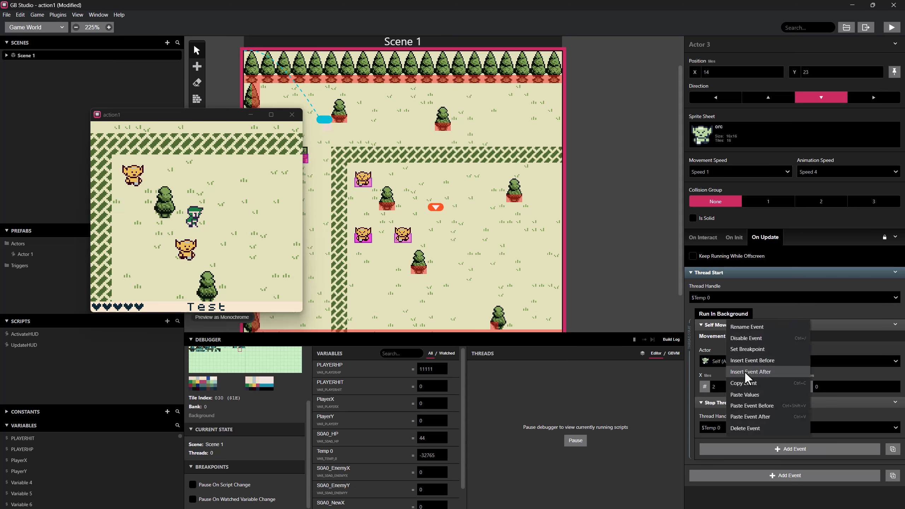
left_click(747, 413)
scroll(748, 416, "down", 1)
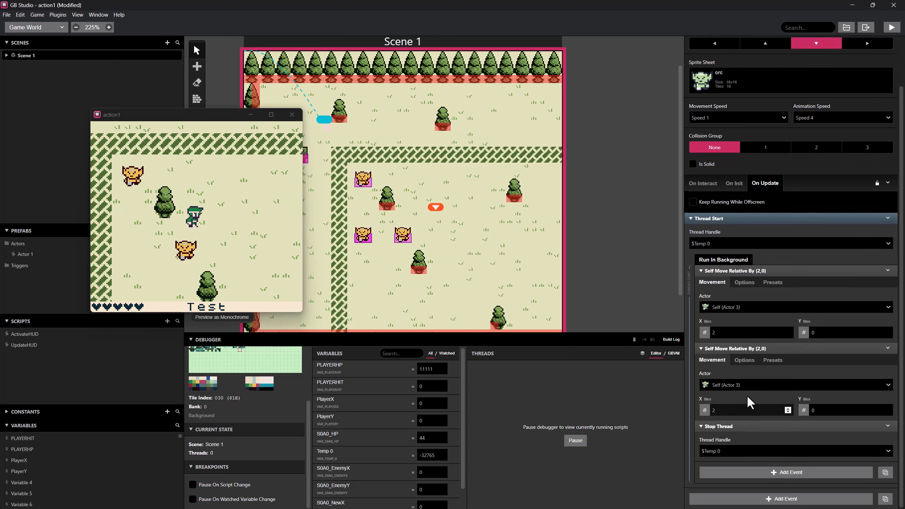
double_click(715, 410)
type("-2")
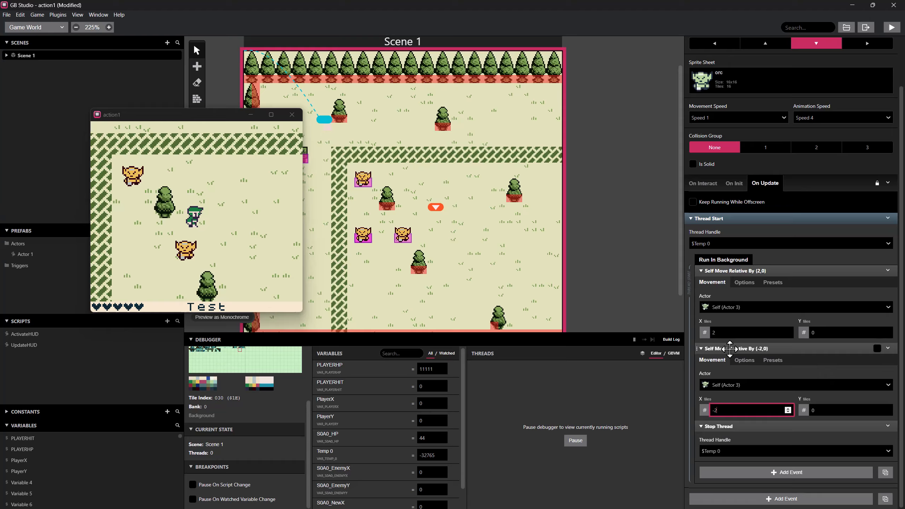
left_click(747, 392)
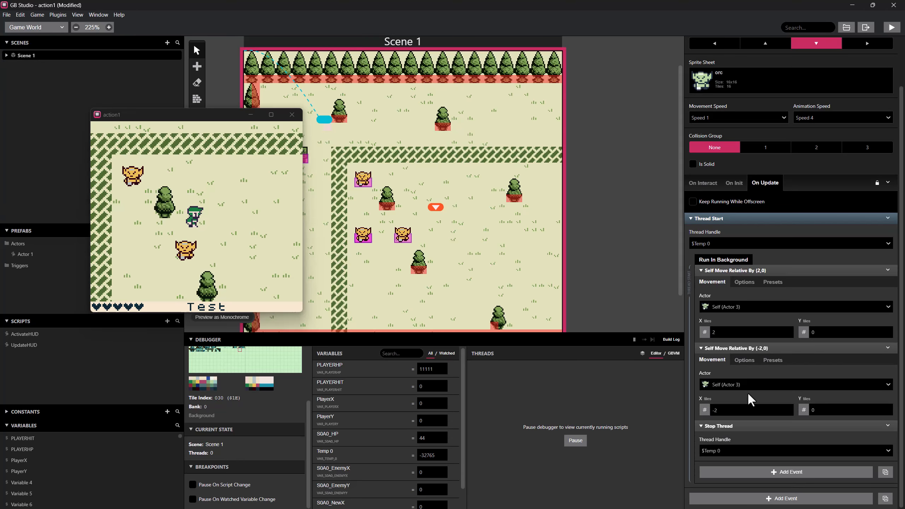
Playtest the game, walking the player near the moving orc, check the debugger's thread count, and close the game window.
left_click(888, 28)
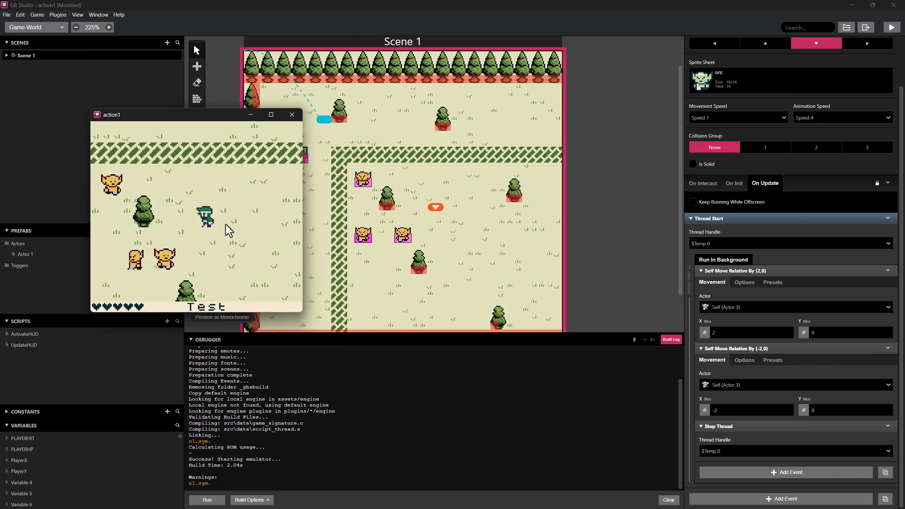
key("Left")
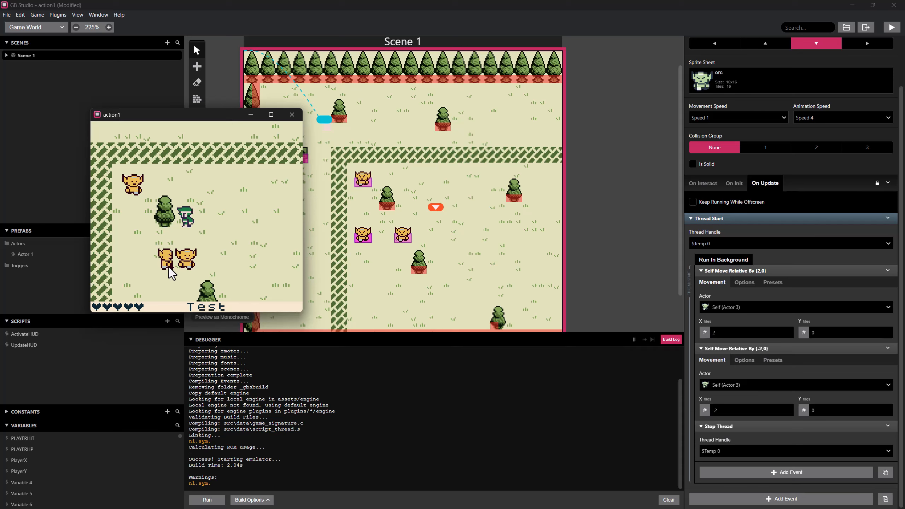
key("Right")
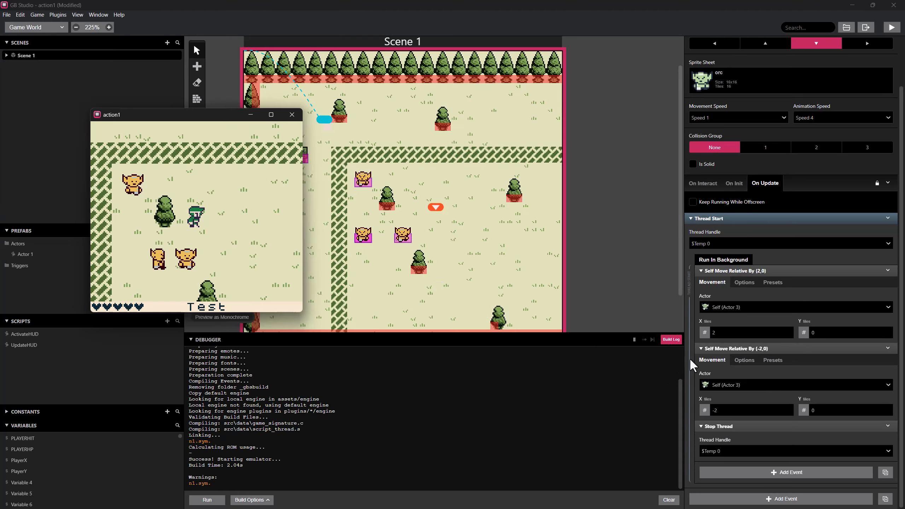
left_click(670, 339)
scroll(260, 435, "down", 2)
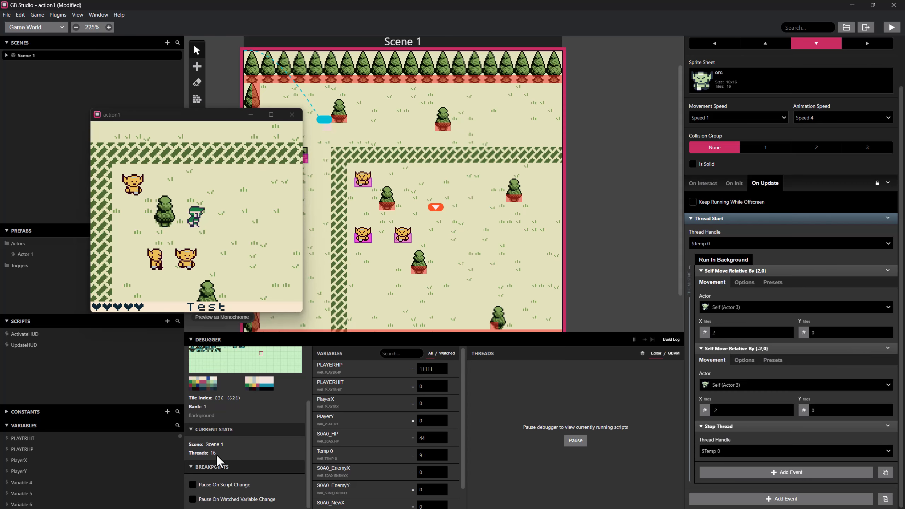
left_click(292, 115)
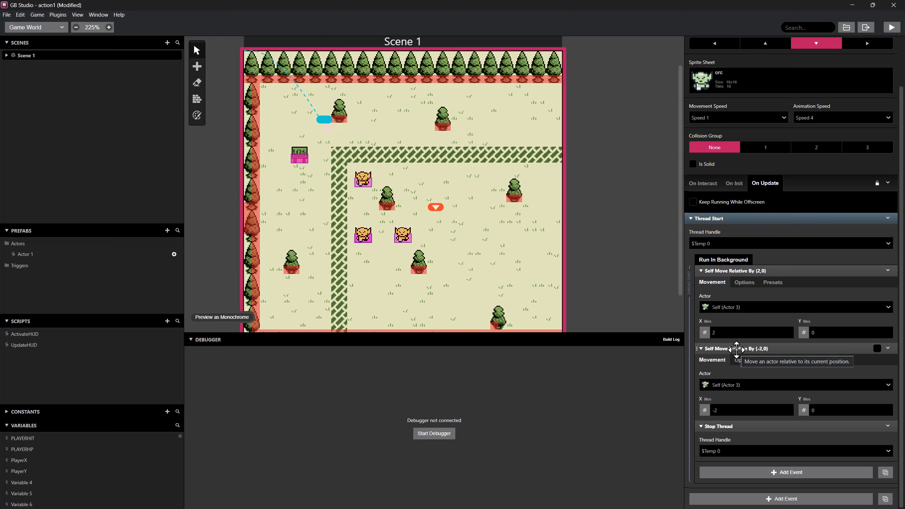
Duplicate the whole Thread Start event directly after the original in Actor 3's On Update script.
right_click(713, 219)
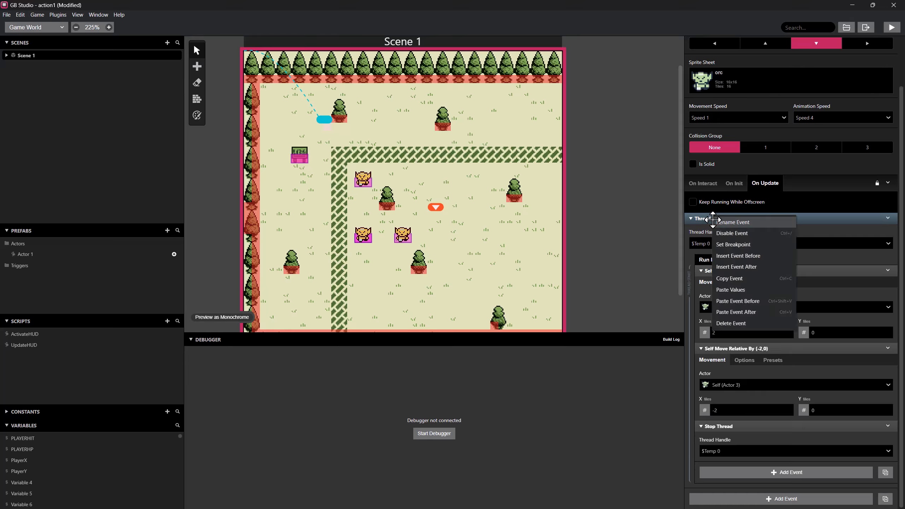
left_click(733, 279)
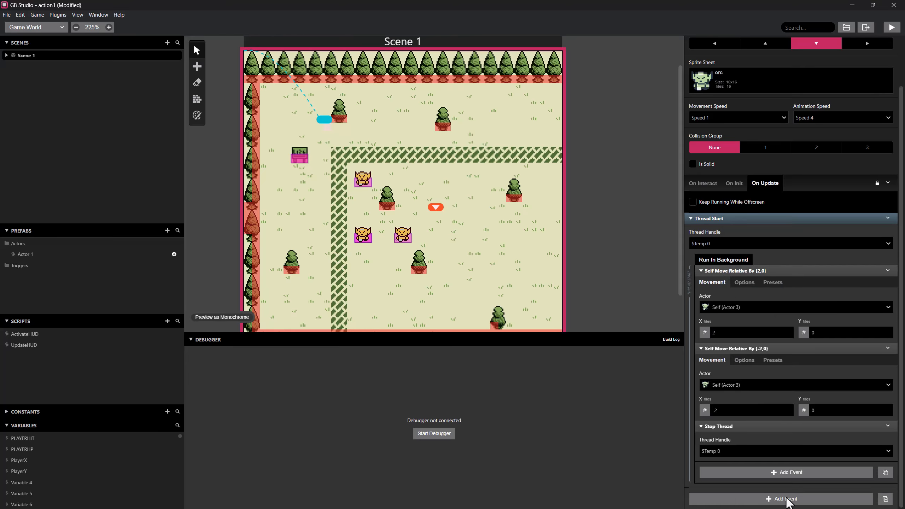
right_click(766, 219)
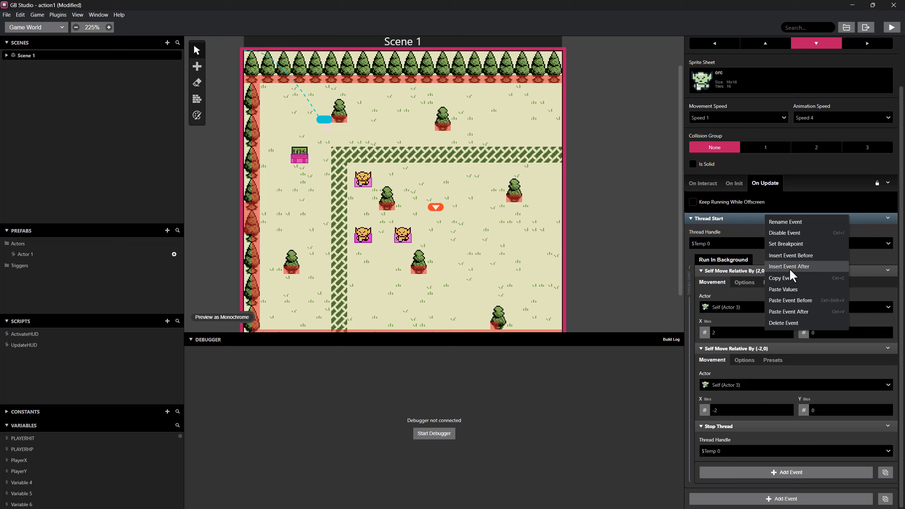
left_click(794, 306)
scroll(764, 392, "down", 4)
scroll(769, 392, "up", 3)
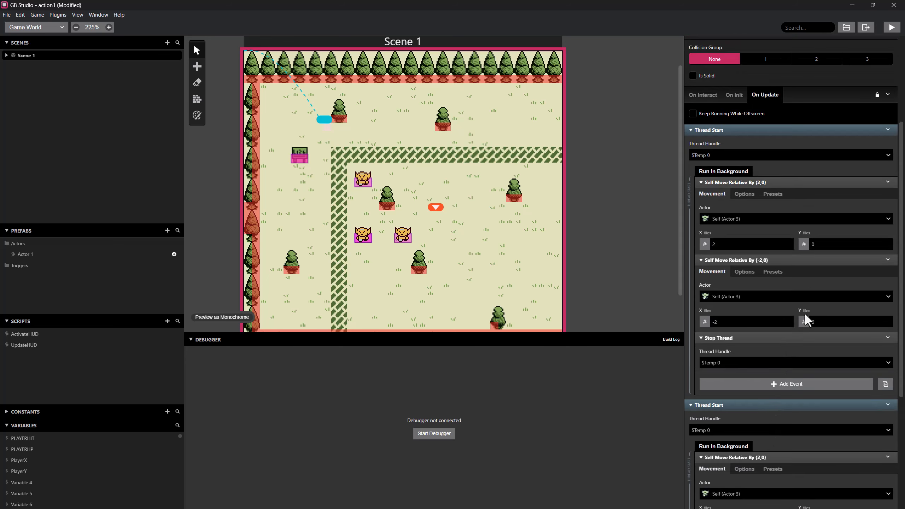
Delete the (-2,0) relative move from the first Thread Start and the (2,0) relative move from the second one.
left_click(887, 261)
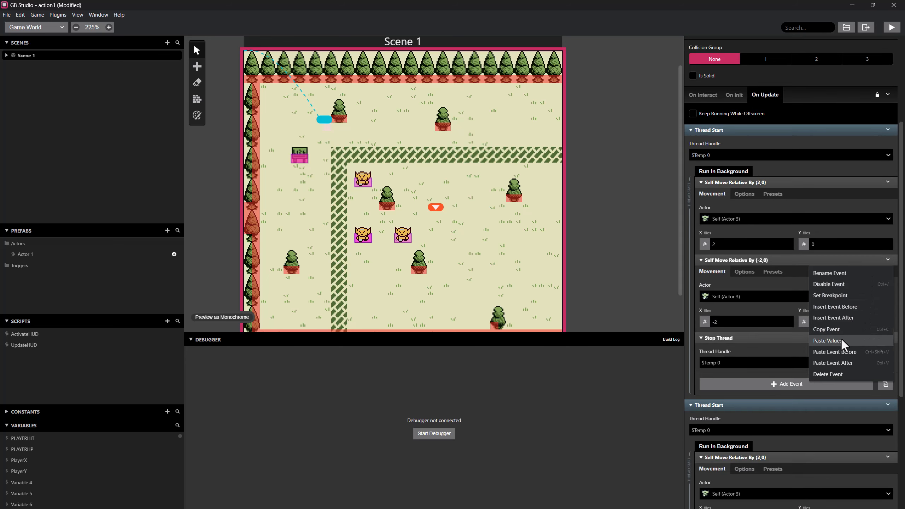
left_click(826, 374)
scroll(802, 342, "down", 3)
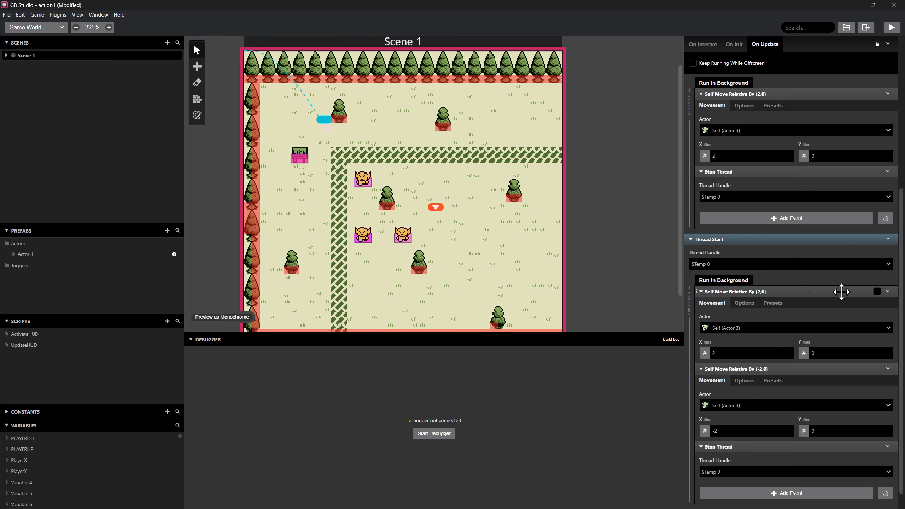
left_click(888, 291)
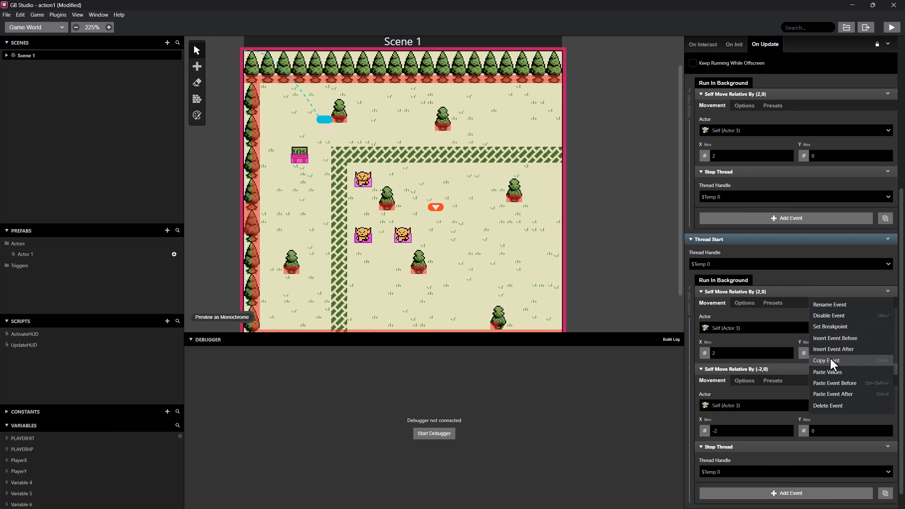
left_click(827, 406)
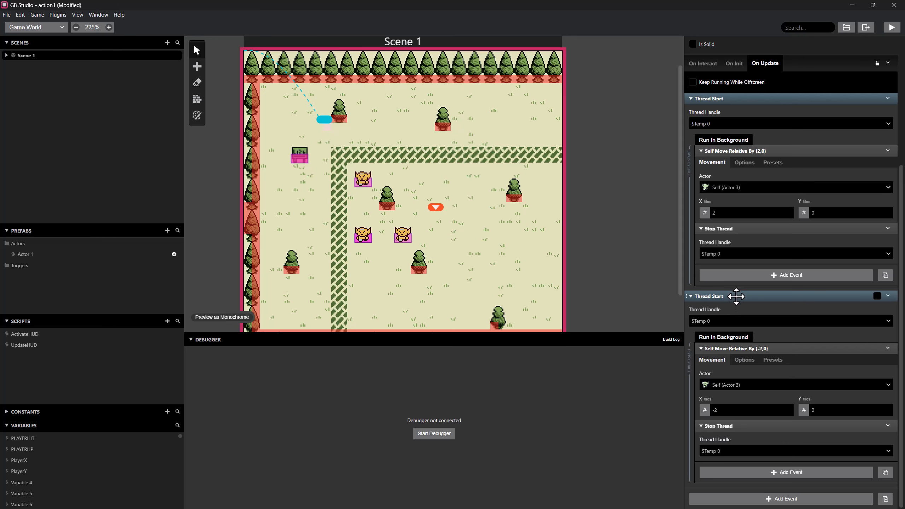
Insert a 0.5-second Wait event between the two Thread Start events.
scroll(737, 297, "up", 1)
right_click(737, 337)
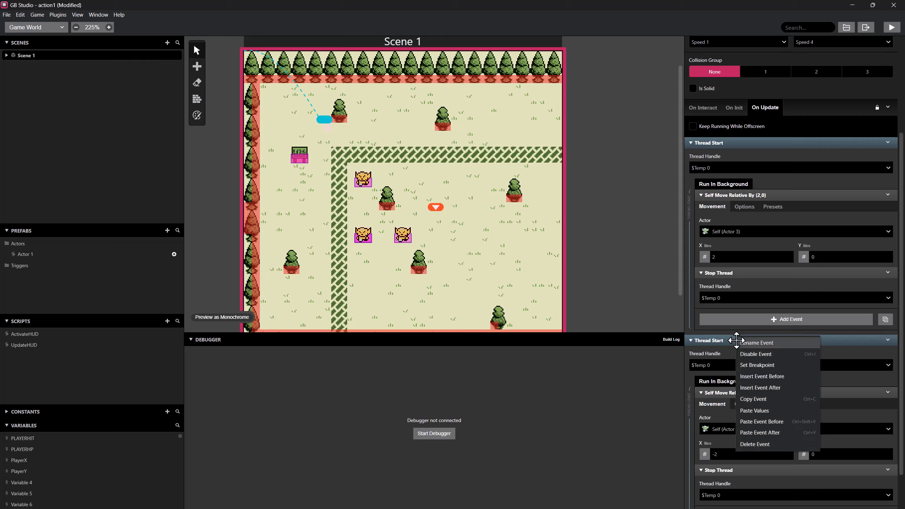
left_click(754, 372)
type("wa")
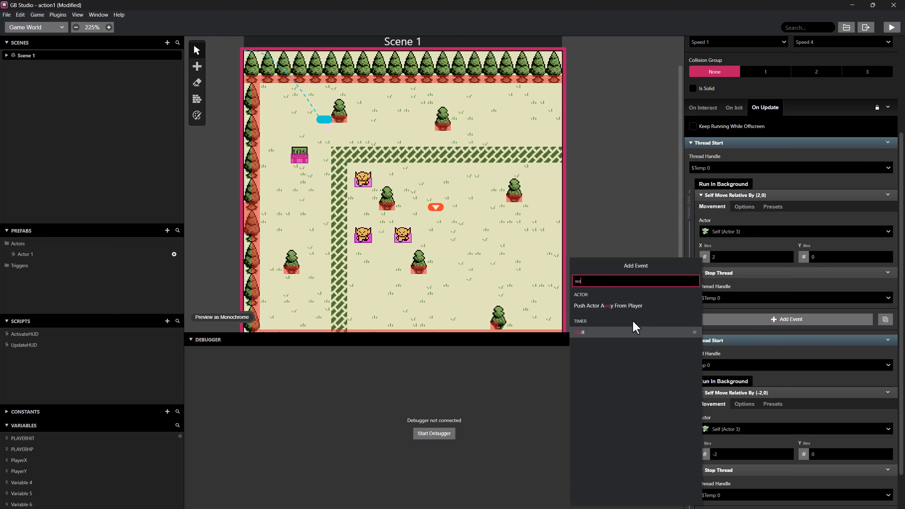
left_click(608, 327)
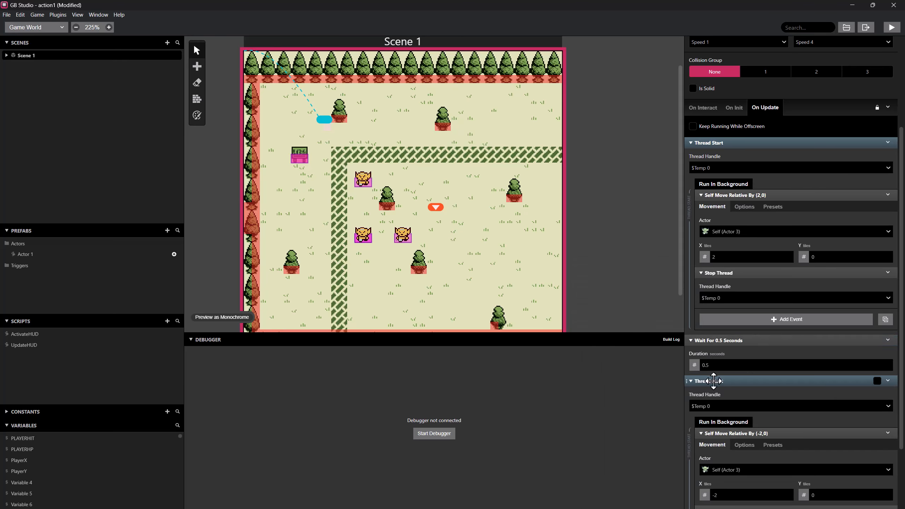
Review the On Update script, playtest it by walking the player around the orcs while watching the thread count, and close the game.
scroll(739, 369, "down", 3)
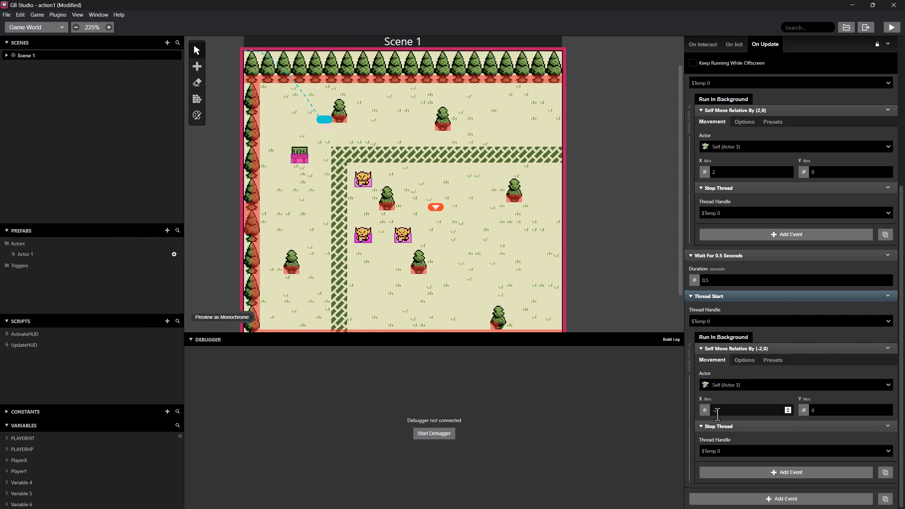
scroll(796, 233, "up", 5)
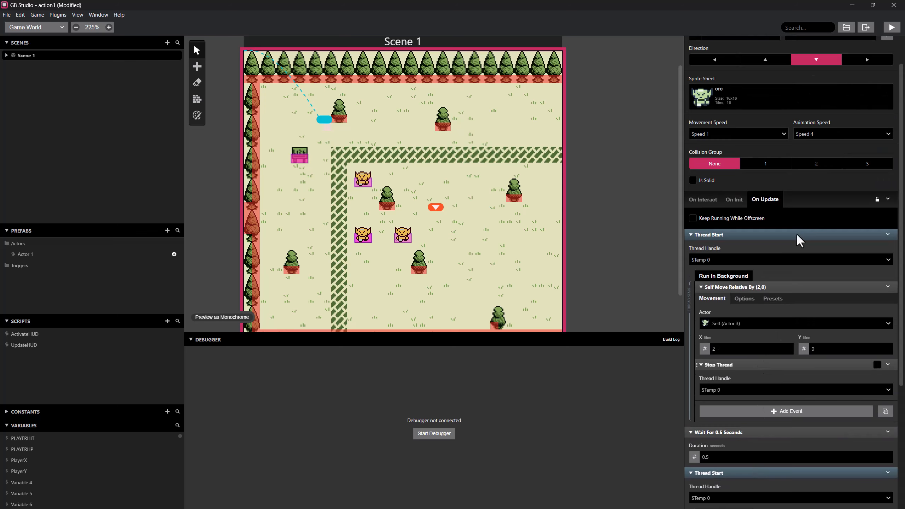
scroll(723, 356, "up", 1)
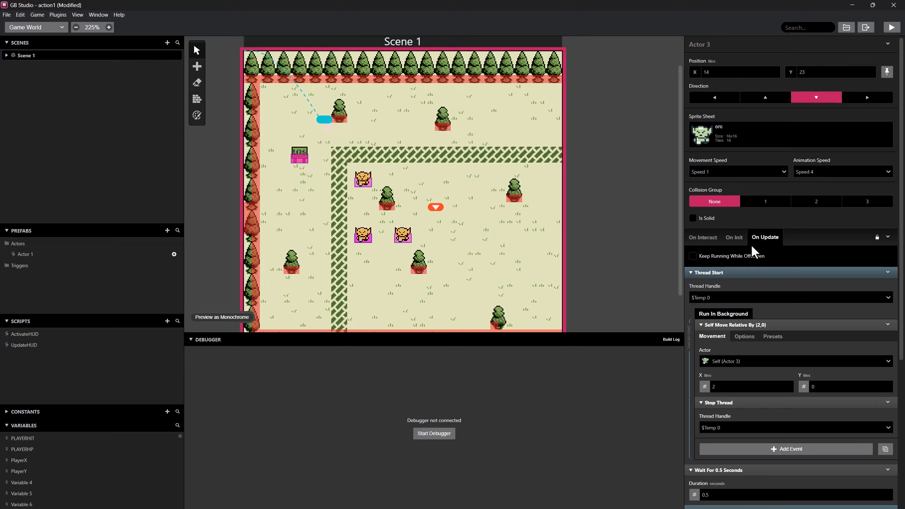
scroll(741, 284, "down", 5)
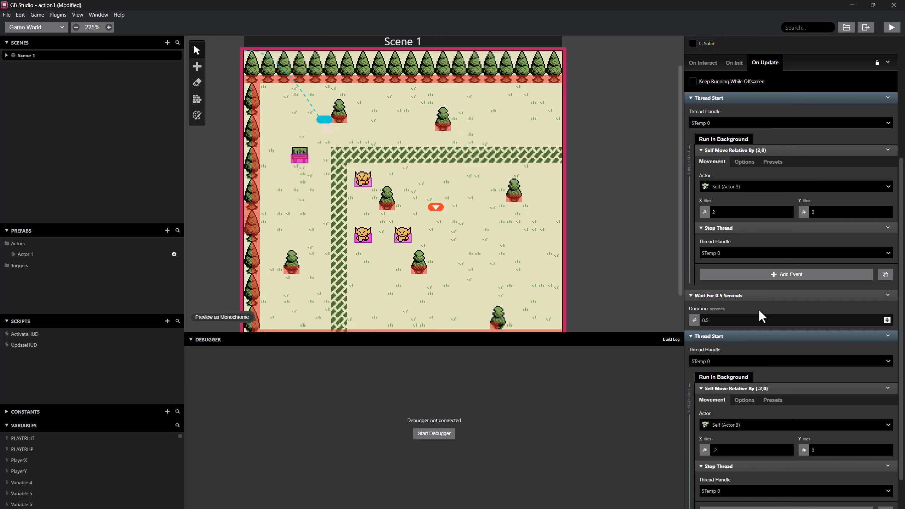
scroll(758, 309, "up", 4)
left_click(892, 28)
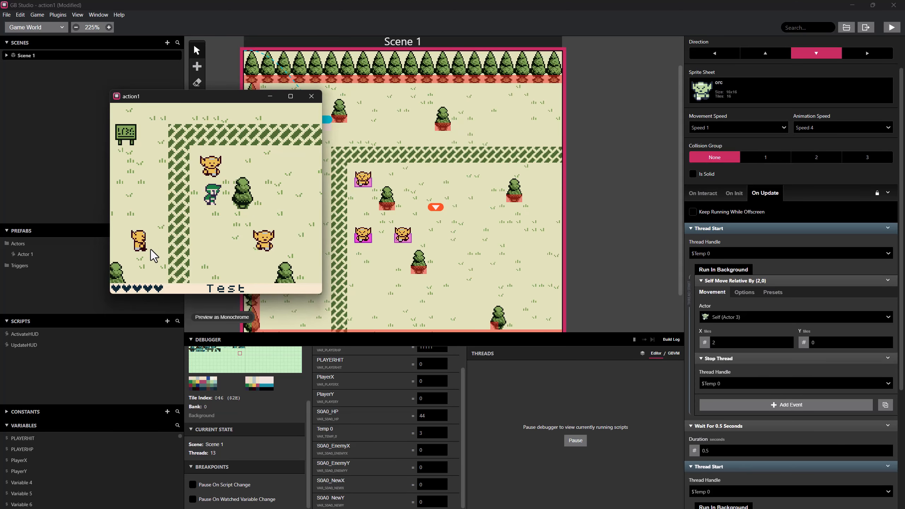
key("Left")
key("Left")
key("Down")
key("Right")
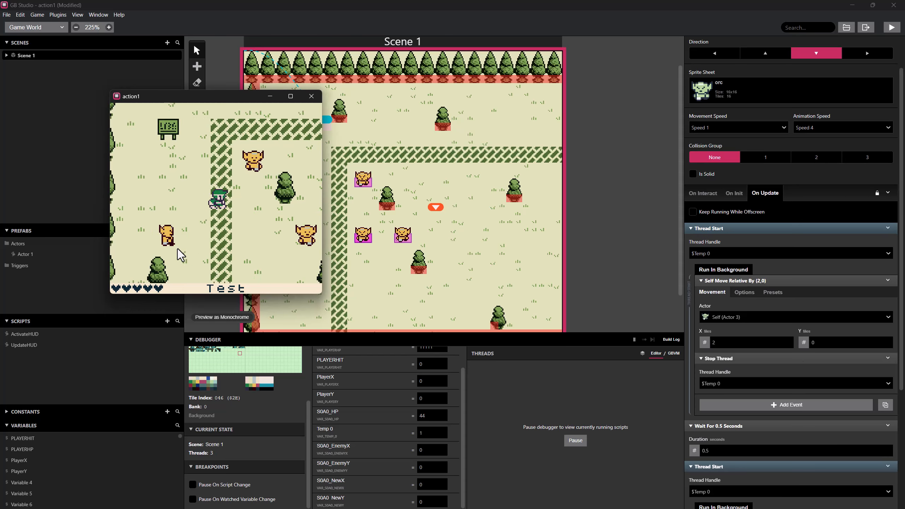
key("Down")
key("Left")
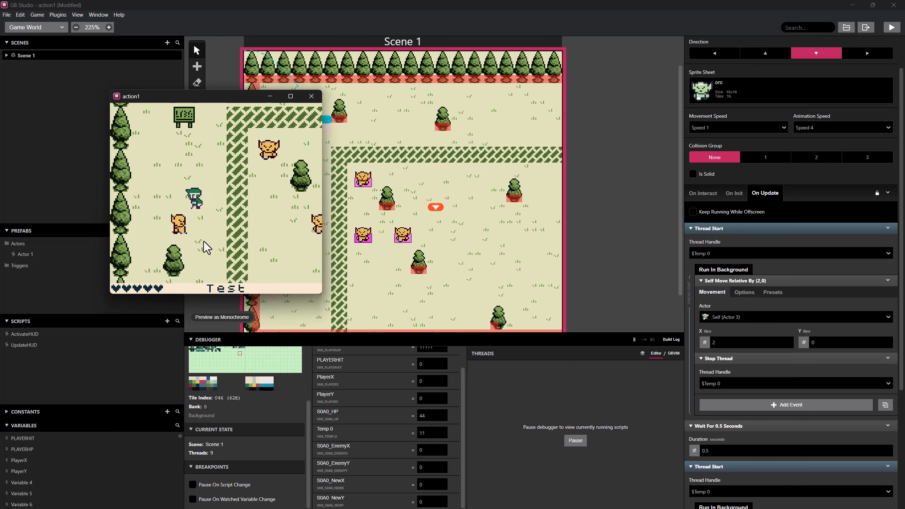
key("Right")
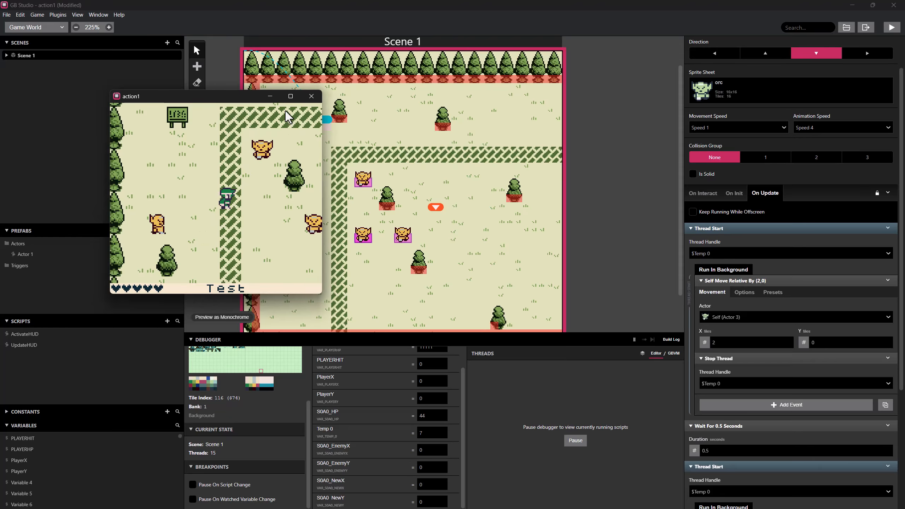
left_click(311, 96)
Copy the 0.5-second Wait event and paste it after the second Thread Start event.
scroll(722, 328, "down", 4)
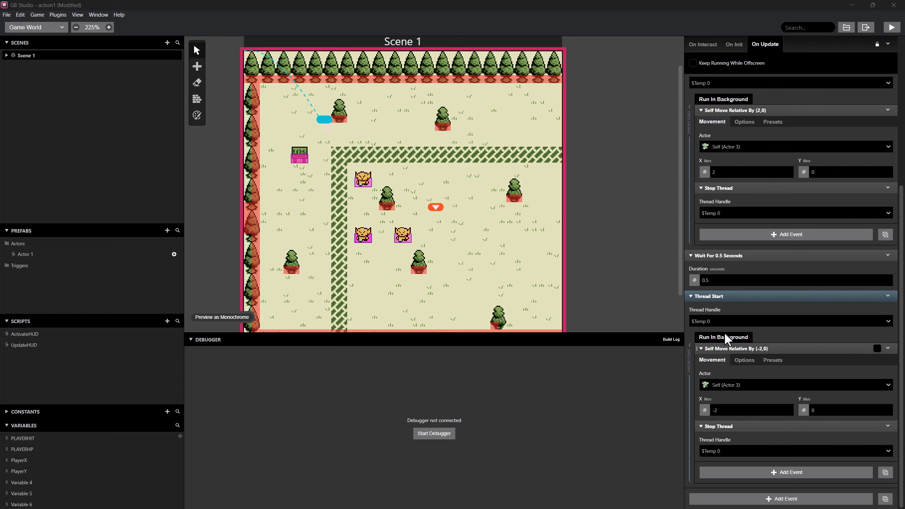
right_click(728, 256)
left_click(748, 312)
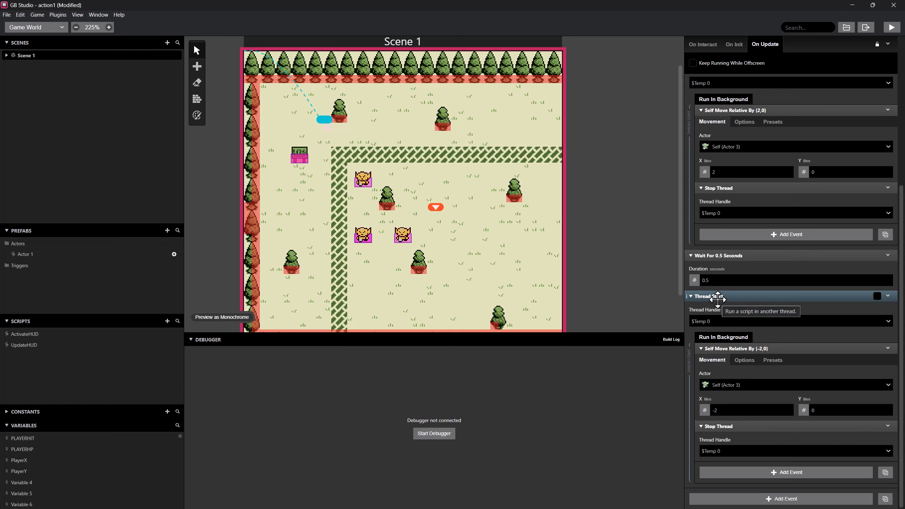
scroll(732, 325, "up", 3)
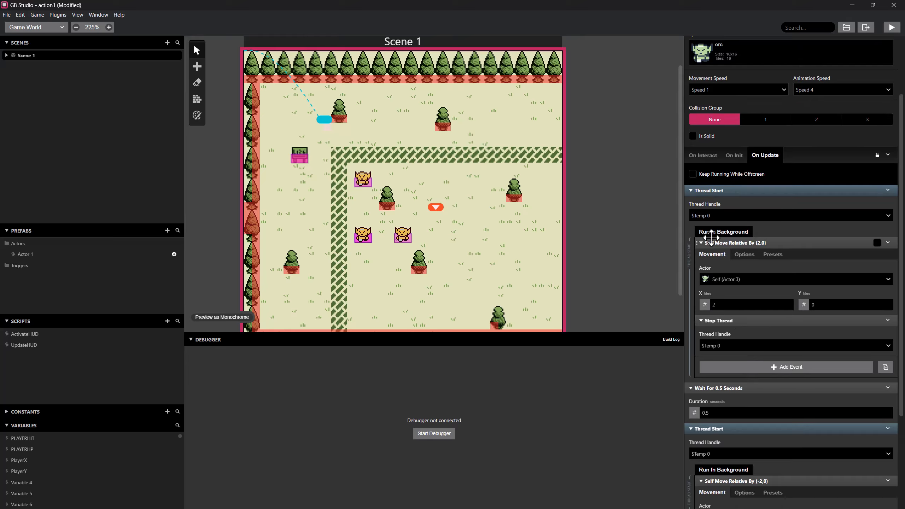
scroll(744, 279, "down", 3)
right_click(729, 293)
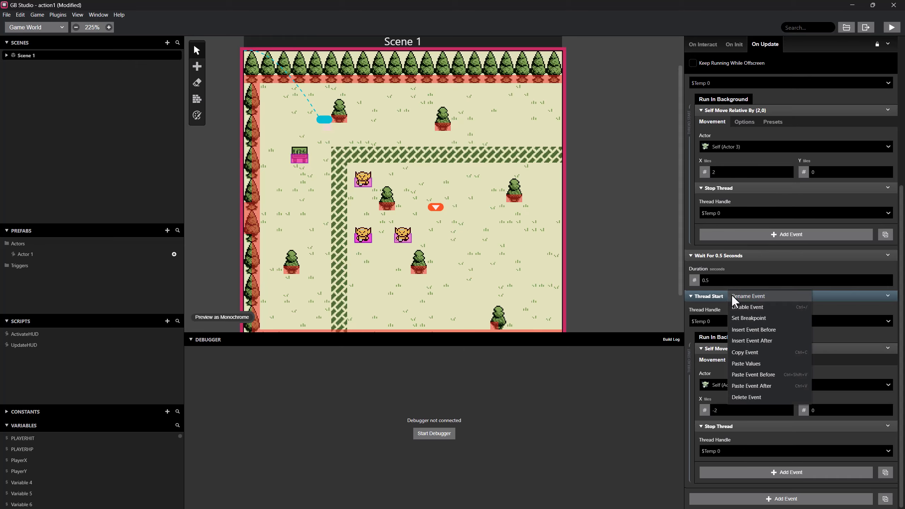
left_click(760, 386)
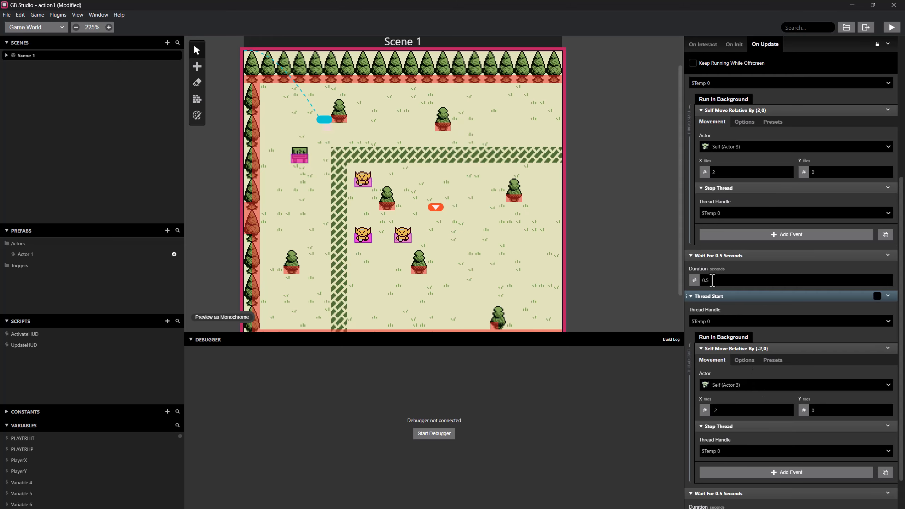
scroll(713, 280, "down", 1)
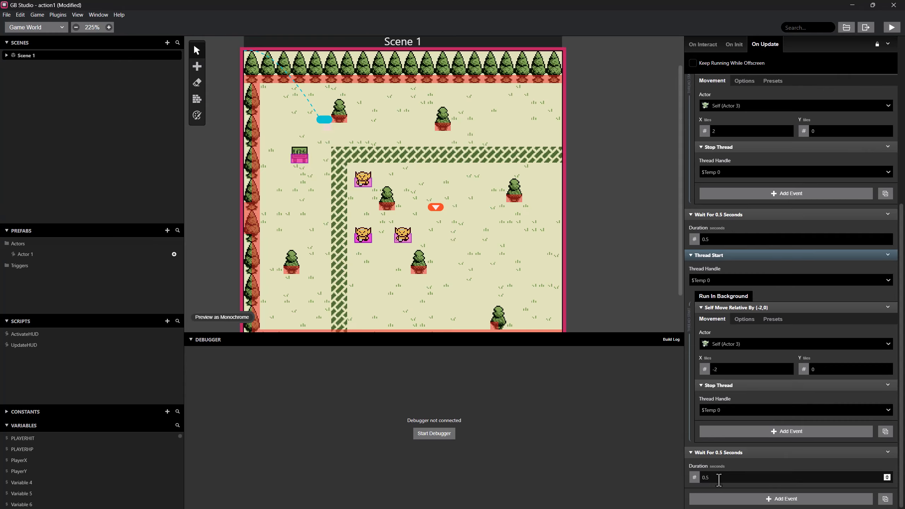
Playtest the game by walking the player to the orcs, check the debugger's thread count against the On Update script, and close the game.
left_click(890, 30)
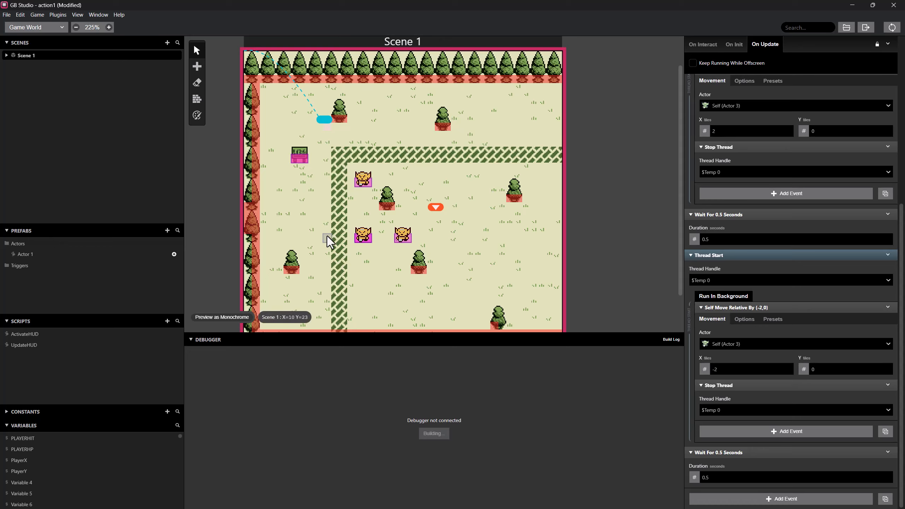
key("Down")
key("Left")
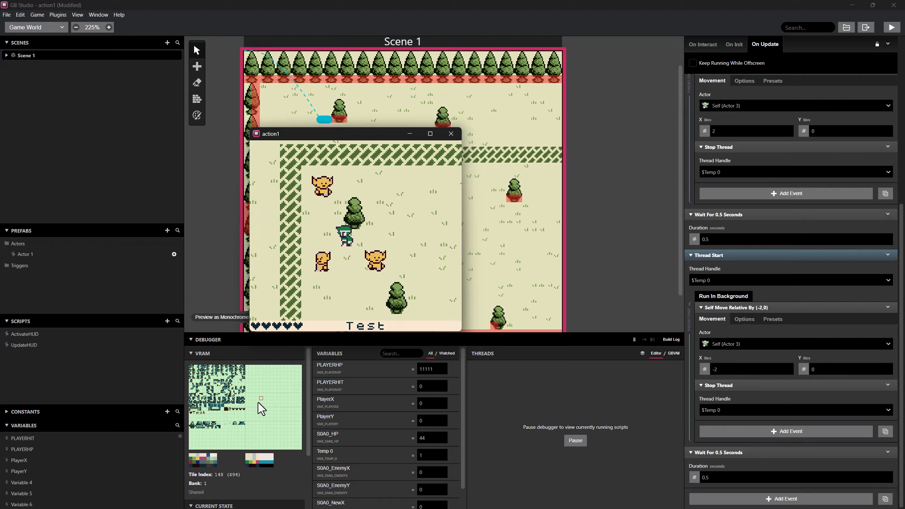
scroll(251, 408, "down", 2)
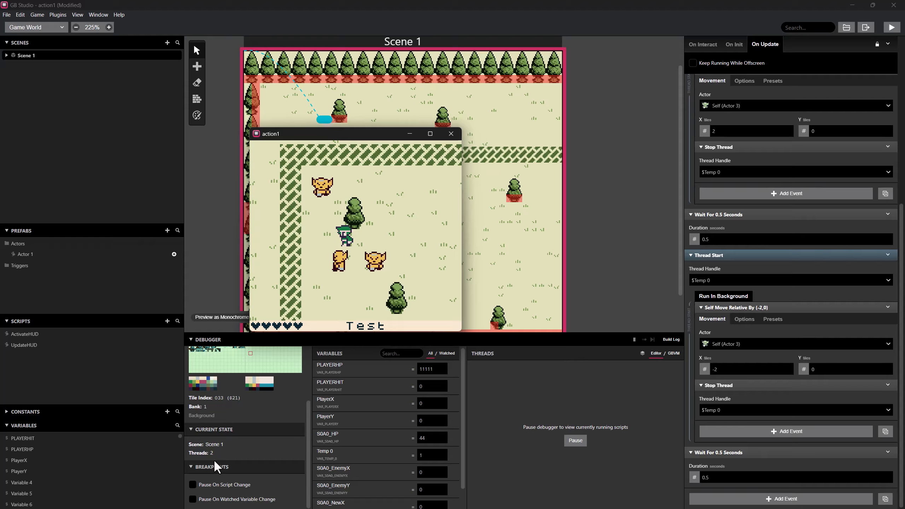
scroll(769, 328, "up", 5)
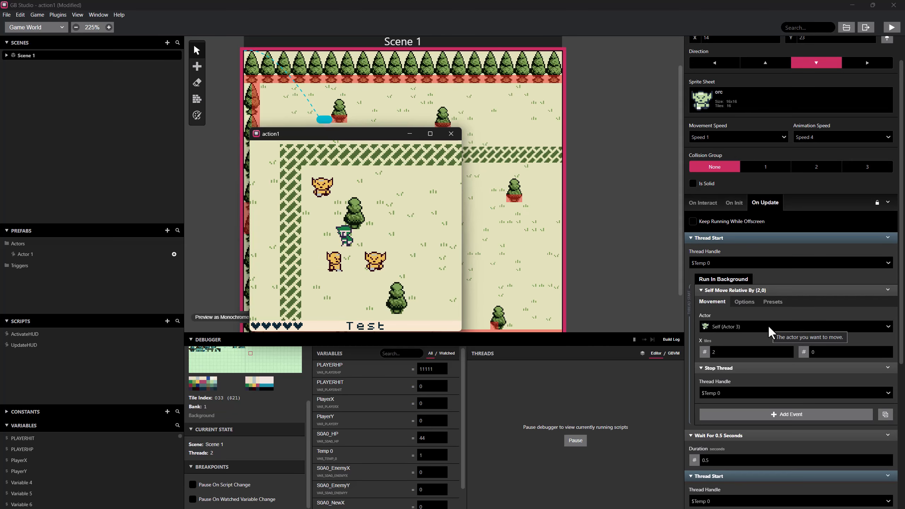
scroll(768, 325, "down", 4)
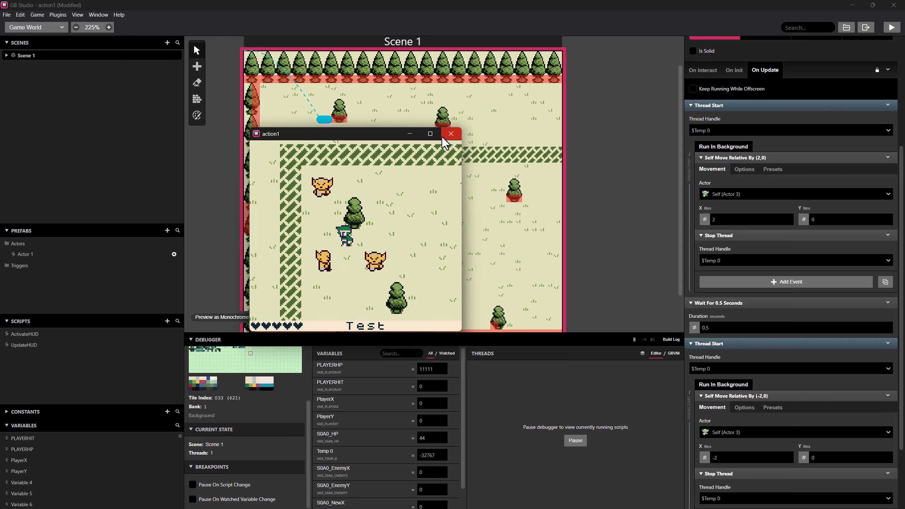
left_click(451, 134)
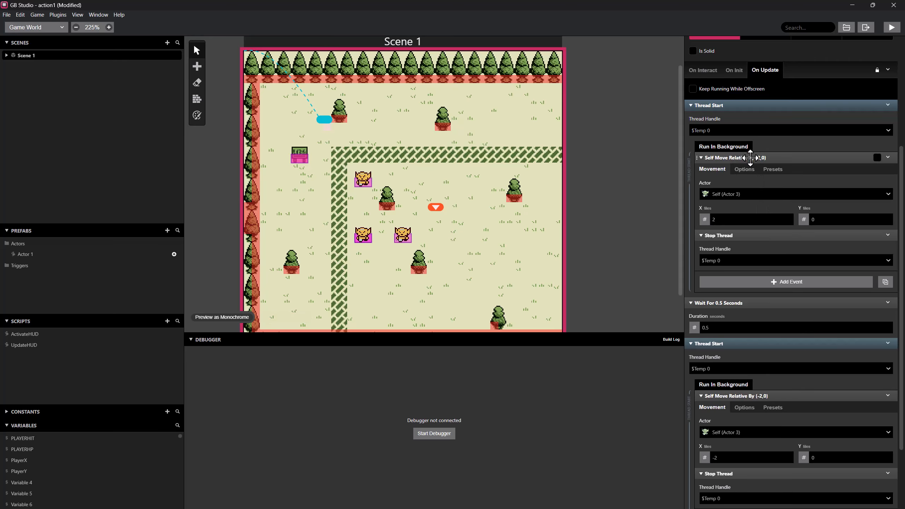
Copy the first Thread Start event in the On Update script and paste the copy before it.
scroll(752, 162, "up", 3)
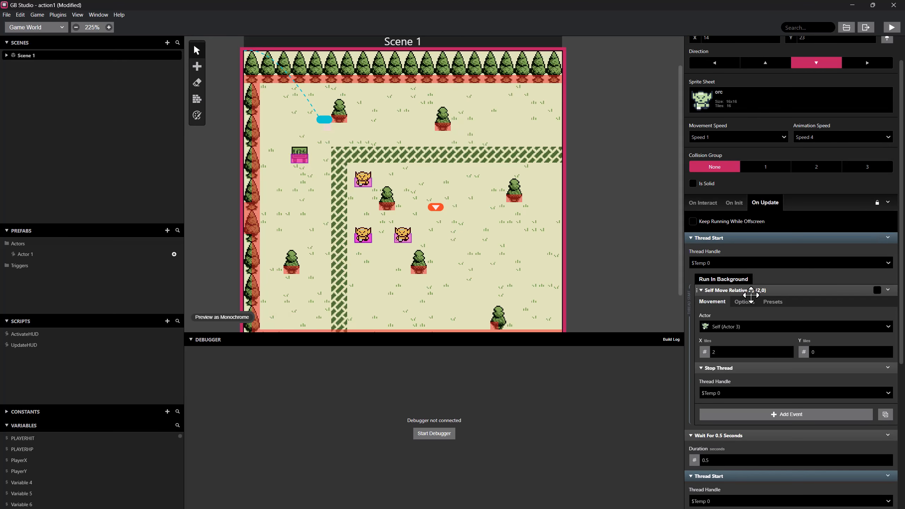
right_click(749, 293)
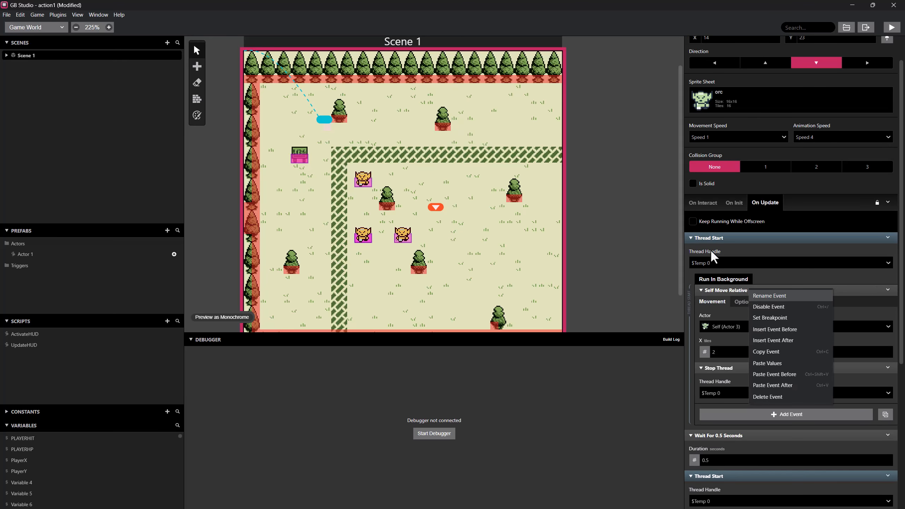
right_click(701, 238)
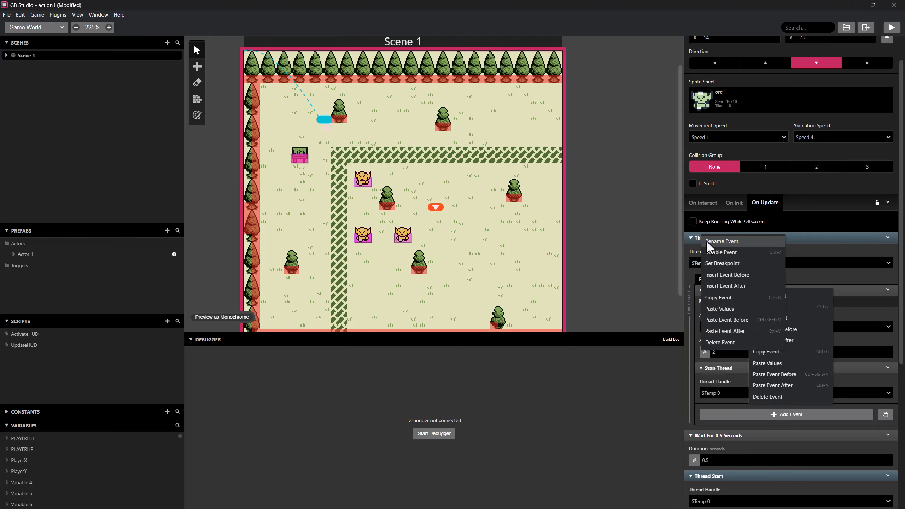
left_click(719, 297)
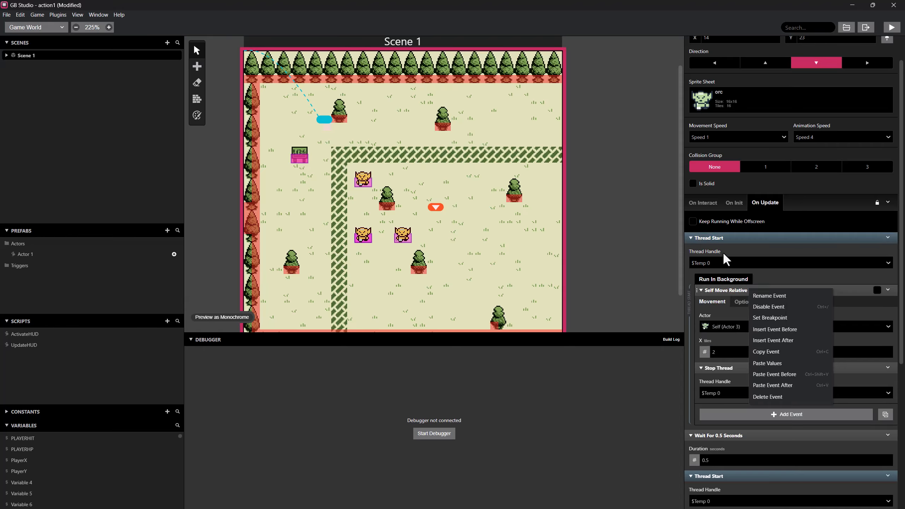
right_click(722, 231)
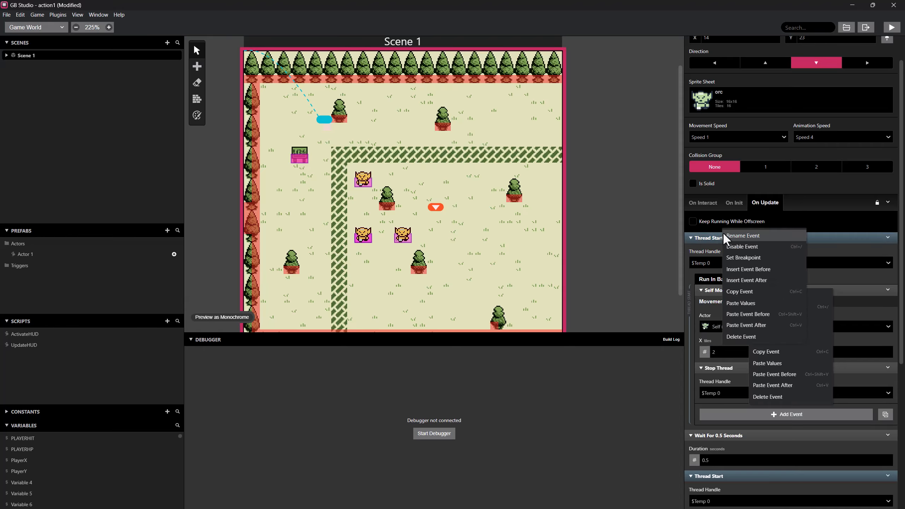
left_click(743, 315)
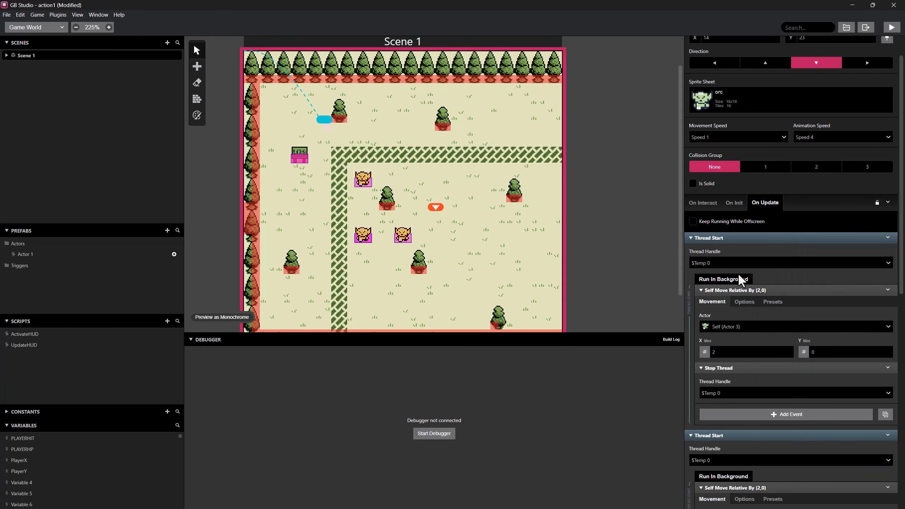
In the topmost Thread Start, set both the thread handle and the Stop Thread handle to Temp 1 and the moved actor to Actor 4.
left_click(721, 262)
left_click(709, 387)
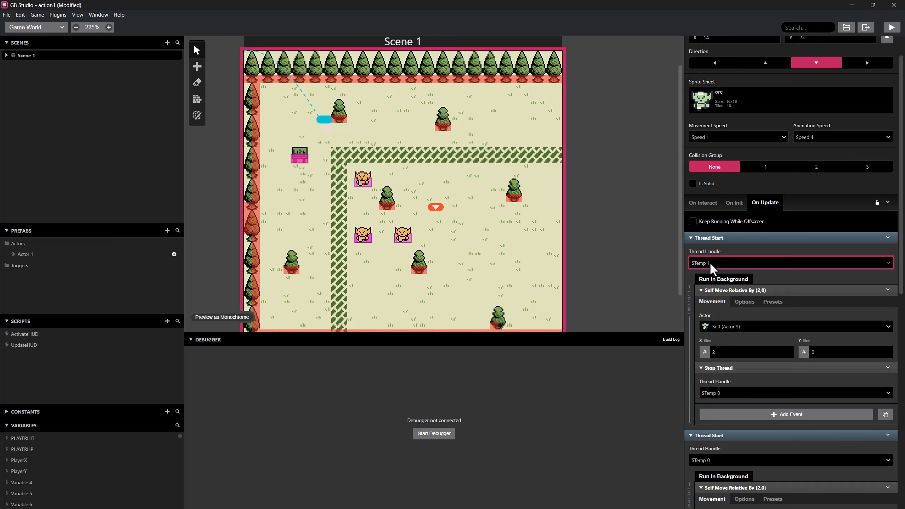
left_click(721, 394)
scroll(714, 460, "down", 2)
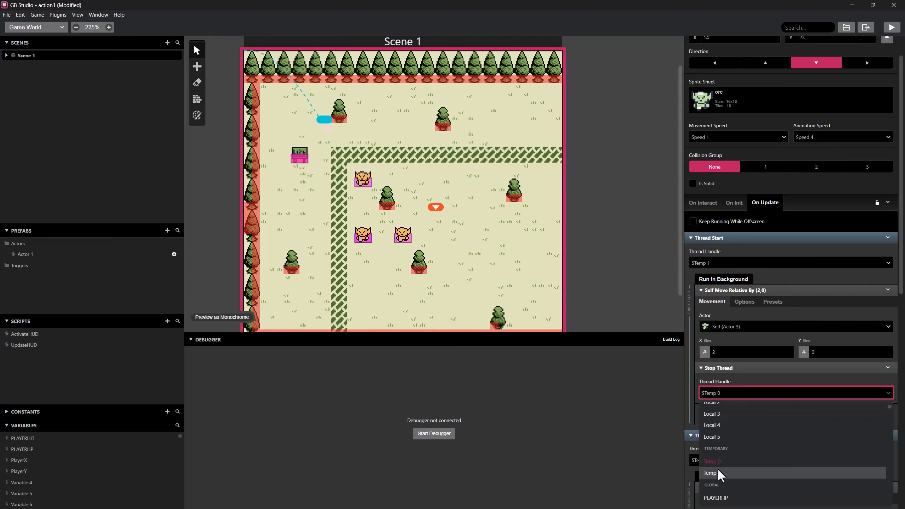
left_click(717, 469)
left_click(740, 326)
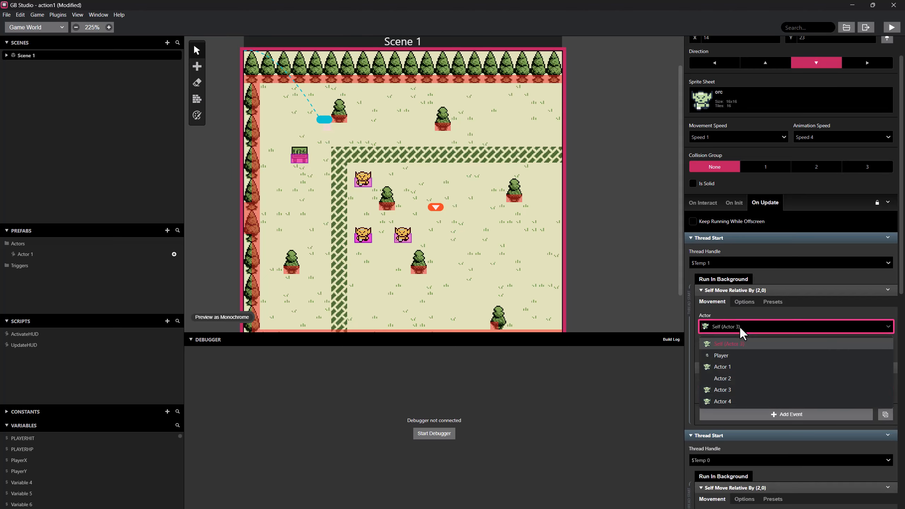
left_click(720, 401)
Check Actor 4's On Update script, return to Actor 3, and review its first Thread Start events.
left_click(403, 237)
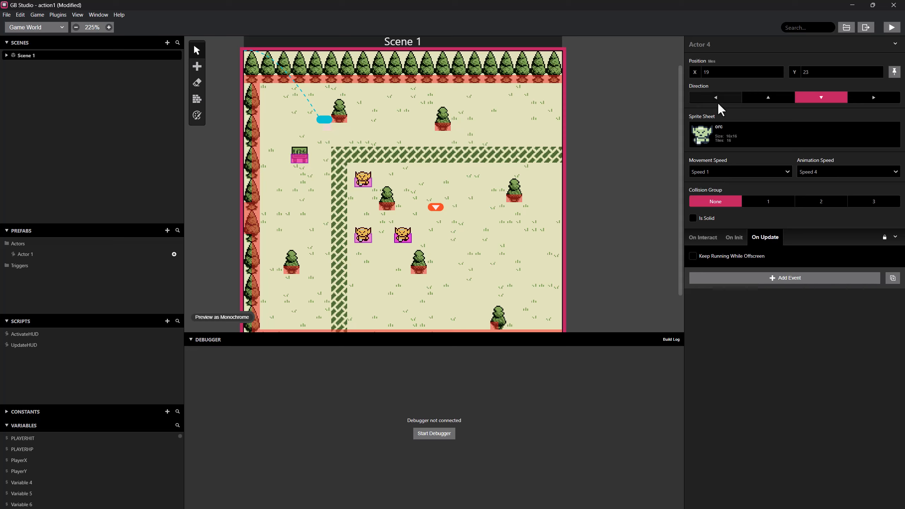
left_click(364, 241)
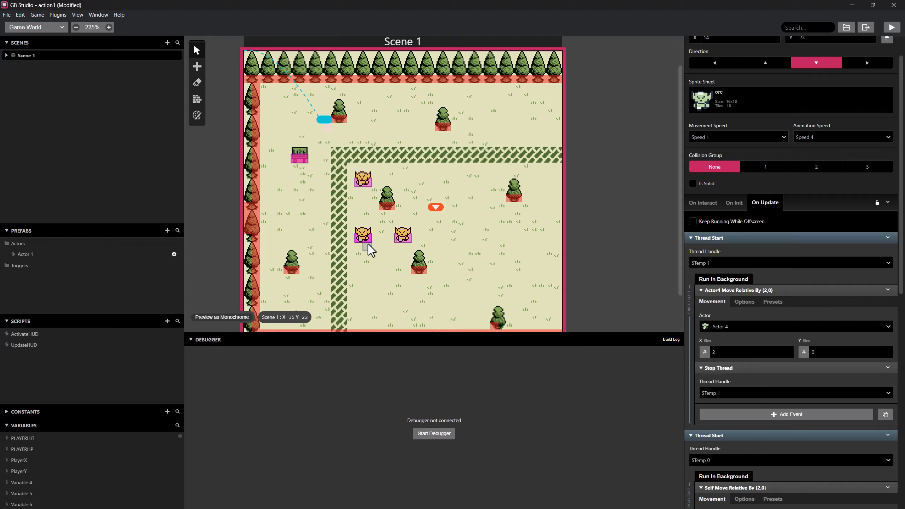
scroll(792, 328, "down", 1)
scroll(782, 326, "up", 1)
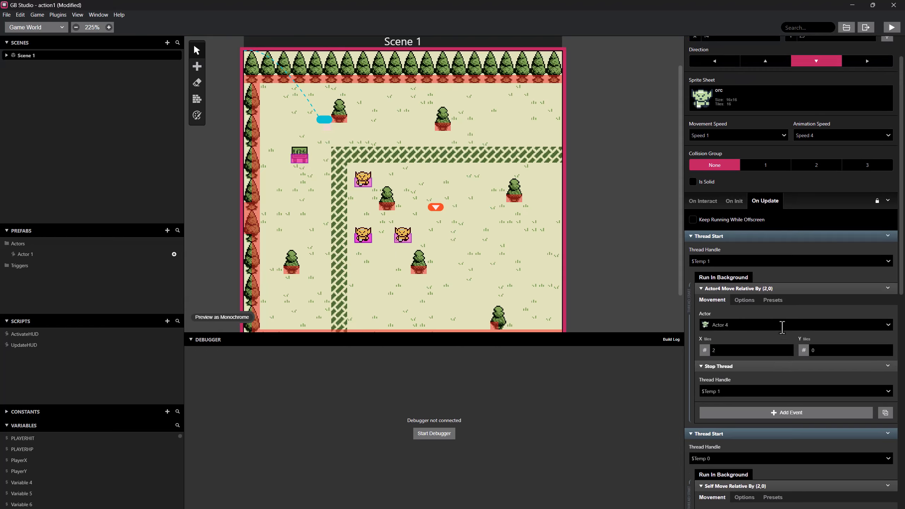
scroll(765, 317, "down", 2)
scroll(763, 320, "up", 1)
scroll(766, 325, "up", 1)
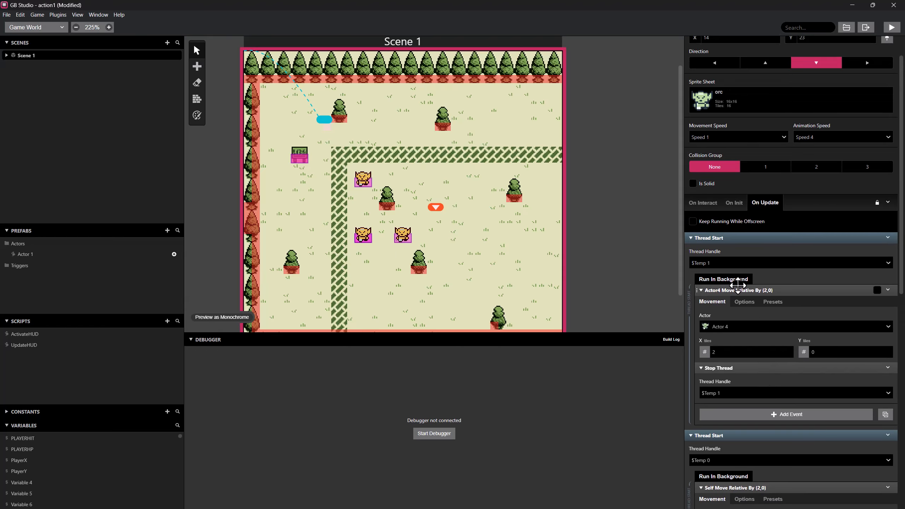
Copy the Thread Start containing the (-2,0) relative move and paste the copy directly after it.
scroll(731, 339, "down", 2)
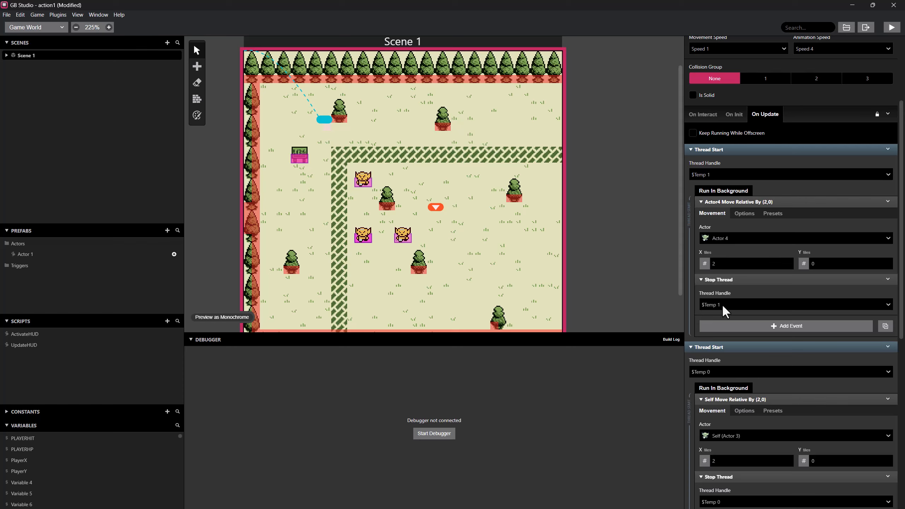
scroll(723, 307, "down", 2)
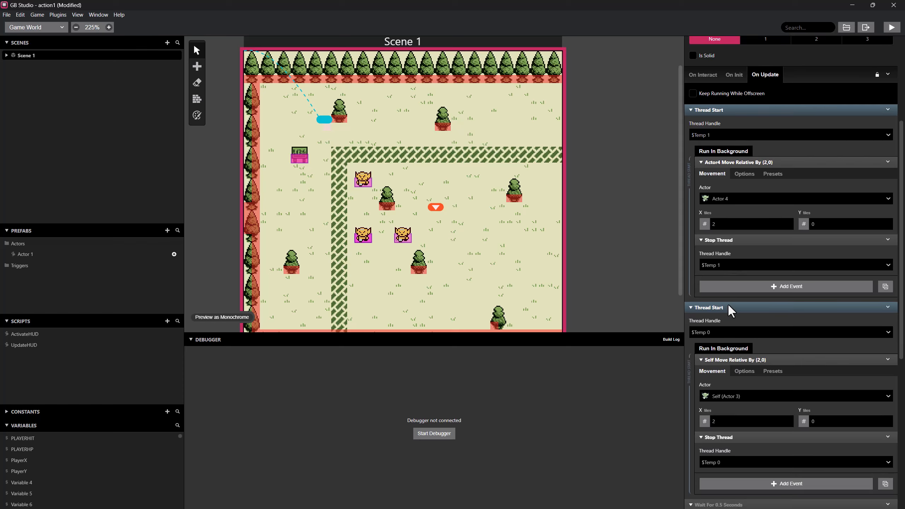
scroll(751, 206, "down", 3)
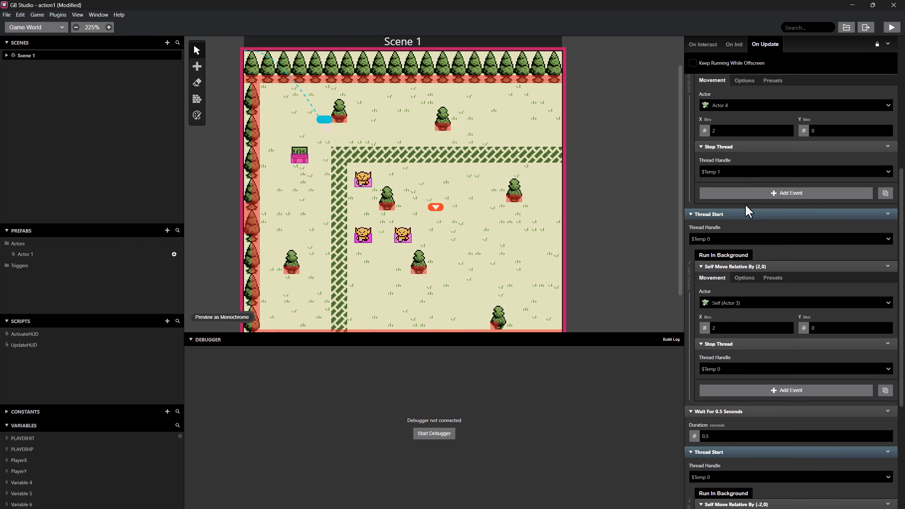
scroll(748, 215, "down", 1)
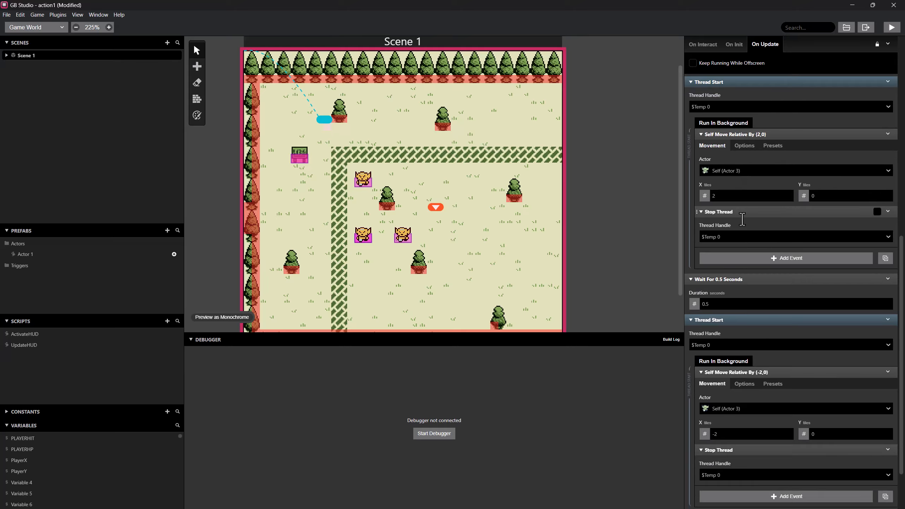
scroll(741, 321, "down", 1)
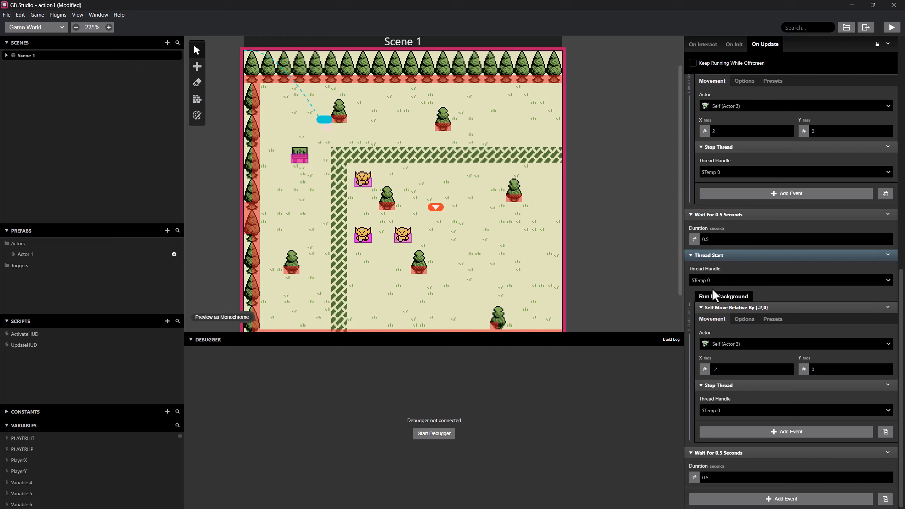
right_click(717, 256)
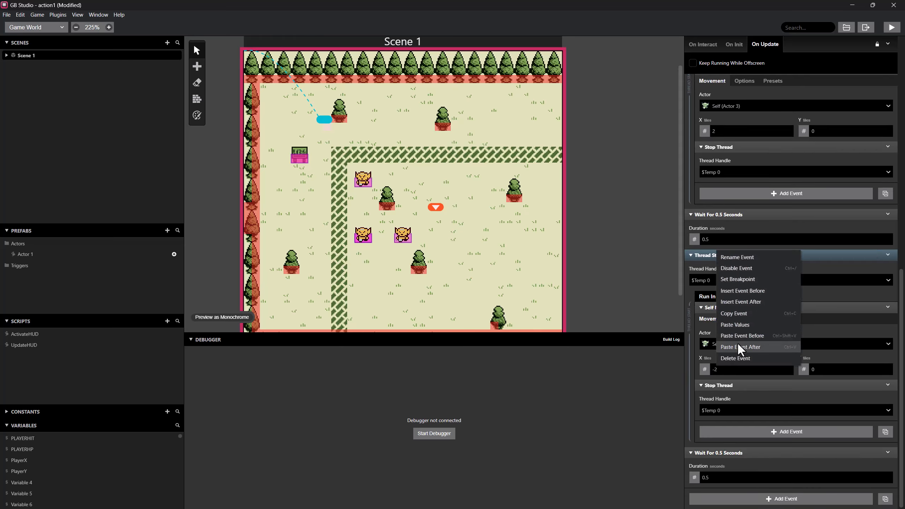
left_click(740, 316)
right_click(725, 256)
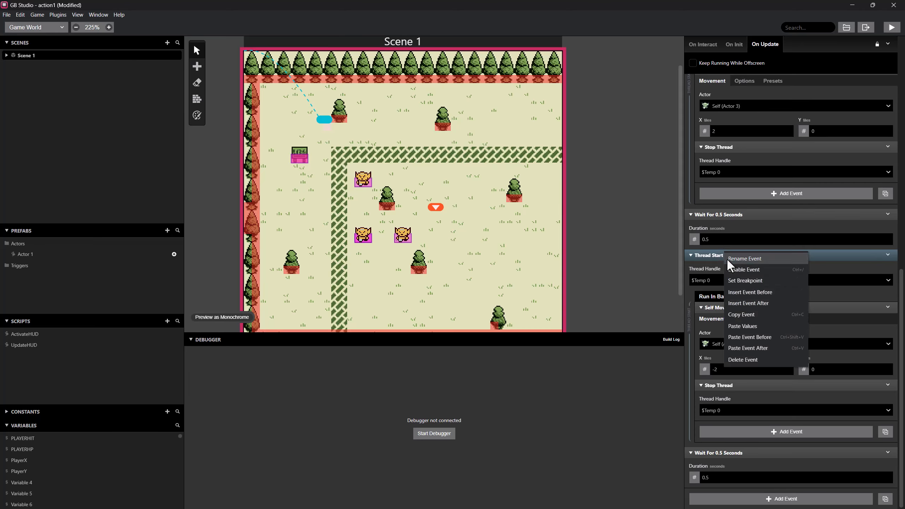
left_click(751, 345)
In the first of the two (-2,0) Thread Start events, set the thread handle to Temp 1 and the moved actor to Actor 4.
left_click(711, 281)
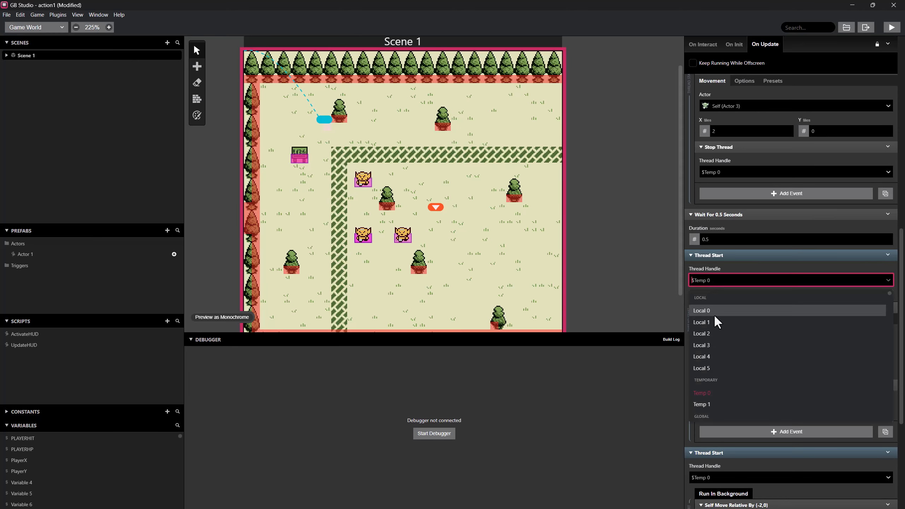
left_click(708, 407)
scroll(723, 315, "down", 1)
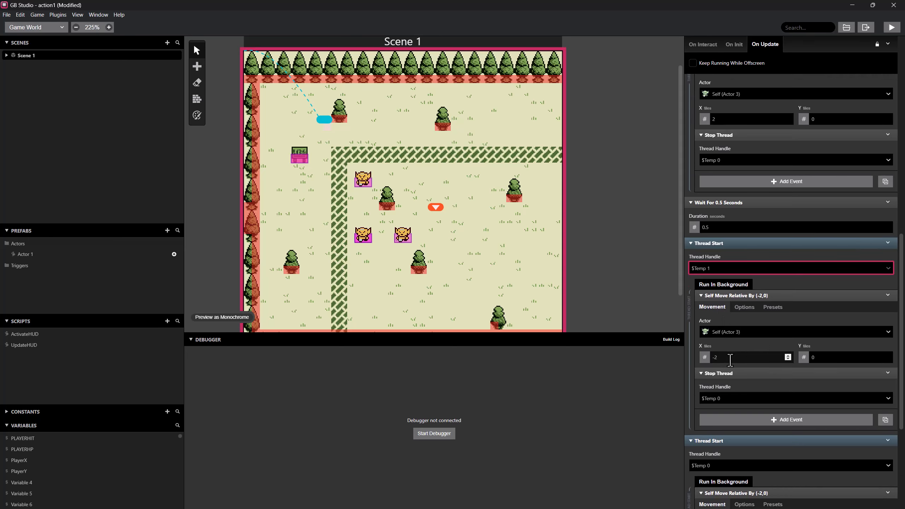
left_click(743, 301)
left_click(729, 375)
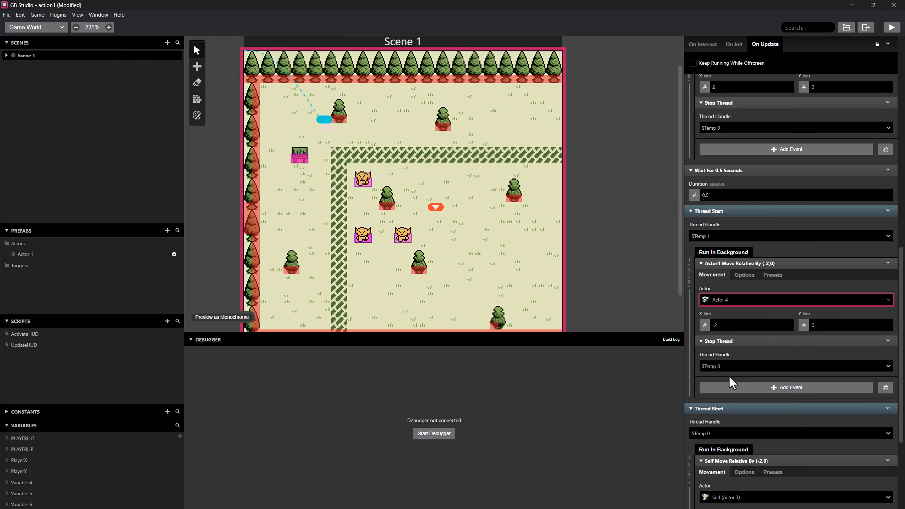
Playtest the game by walking the player near the two lower orcs, watch the debugger's thread count, and review the On Update script.
left_click(892, 28)
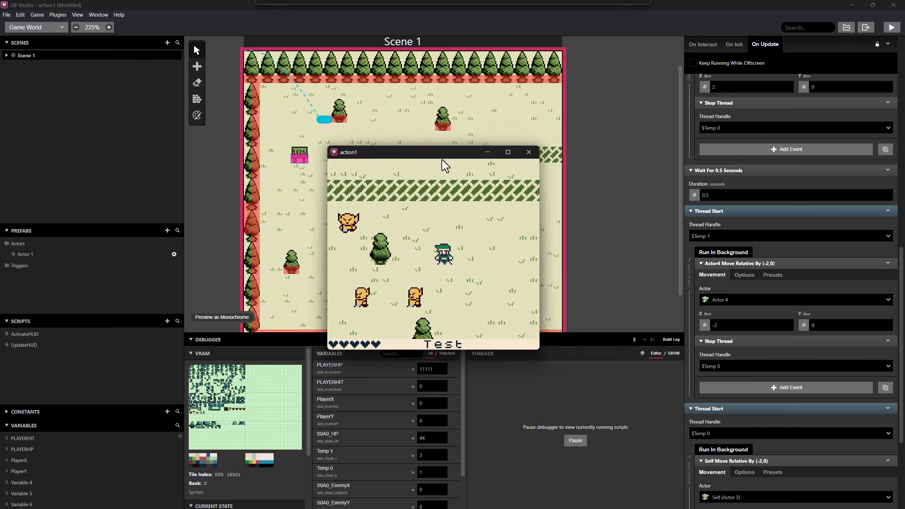
key("Down")
key("Left")
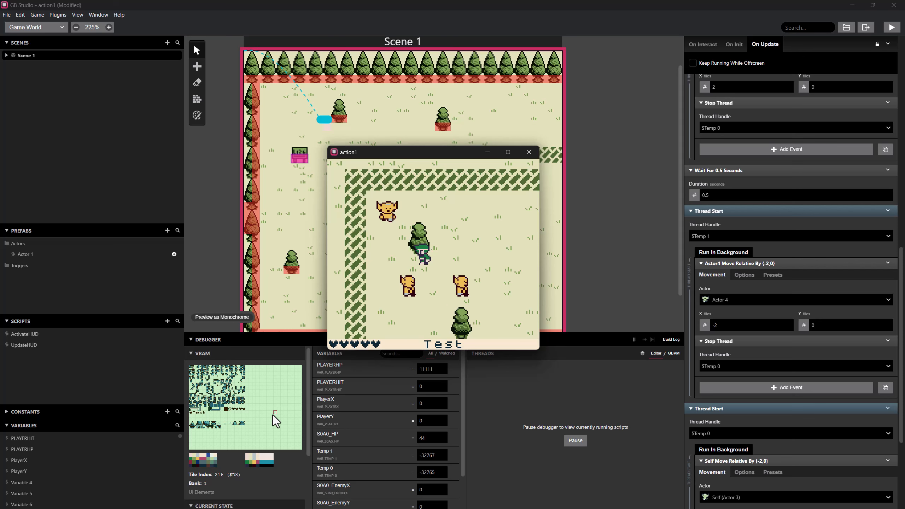
scroll(248, 440, "down", 3)
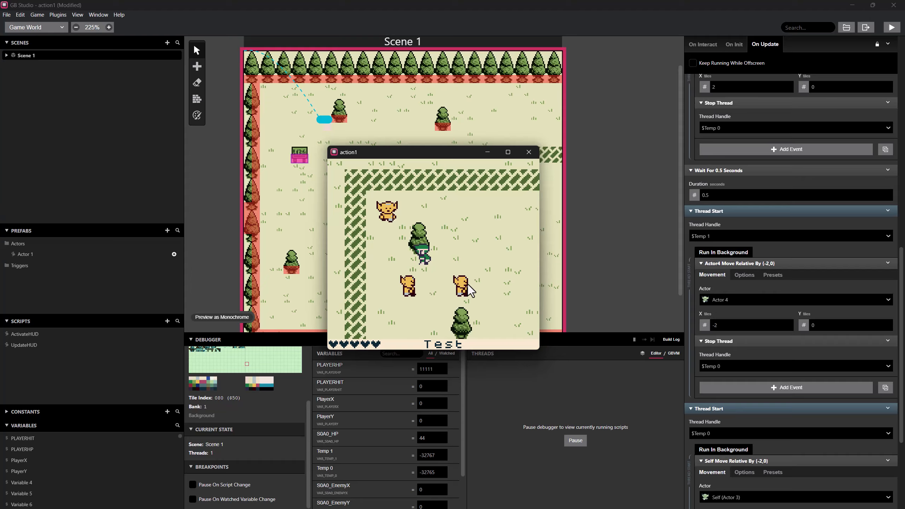
key("Left")
key("Right")
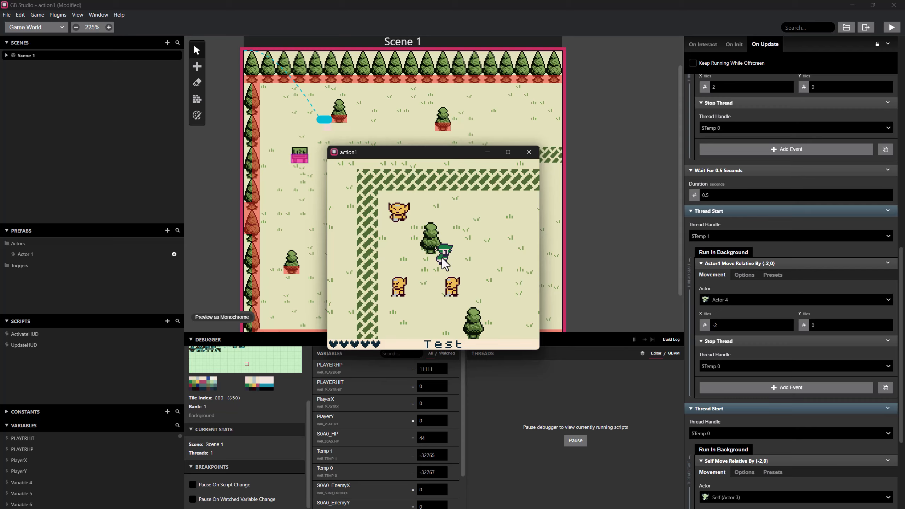
key("Left")
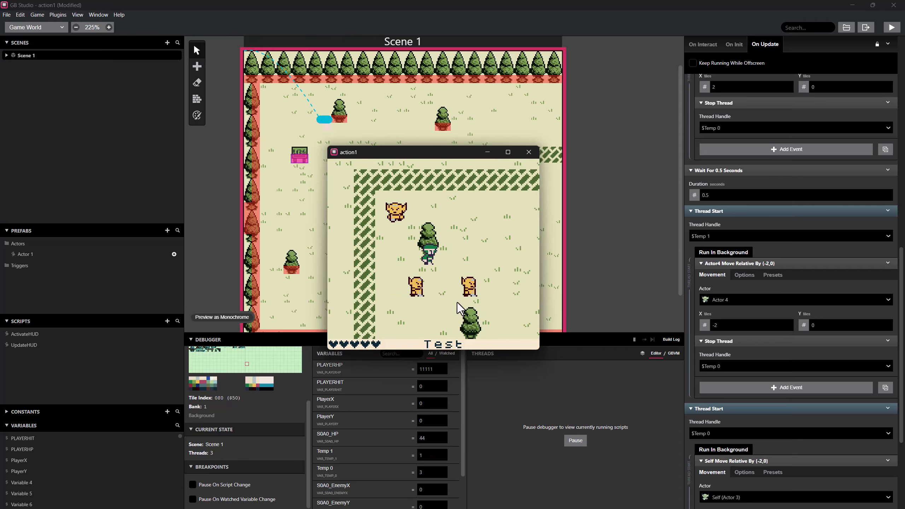
scroll(774, 250, "up", 6)
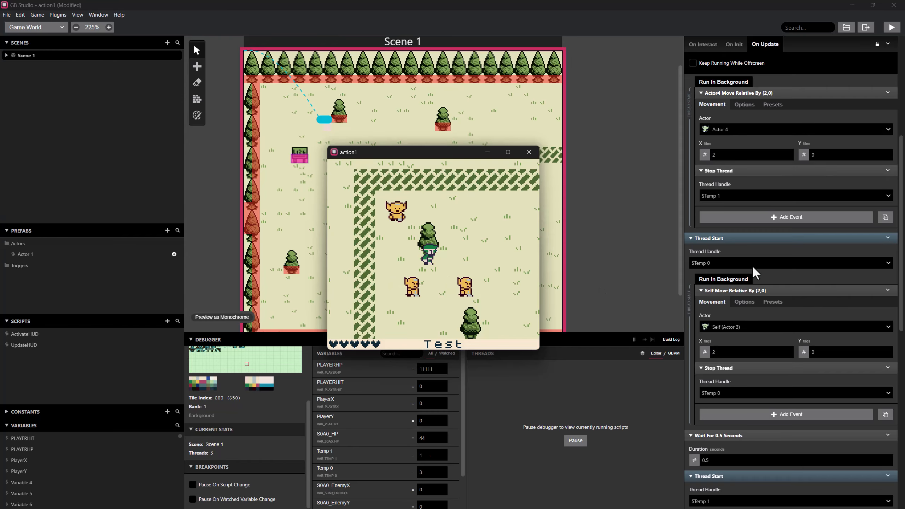
In Actor 4's On Update script, add a Set Direction event that turns Actor 4 itself to face left.
scroll(759, 272, "up", 4)
scroll(762, 271, "up", 1)
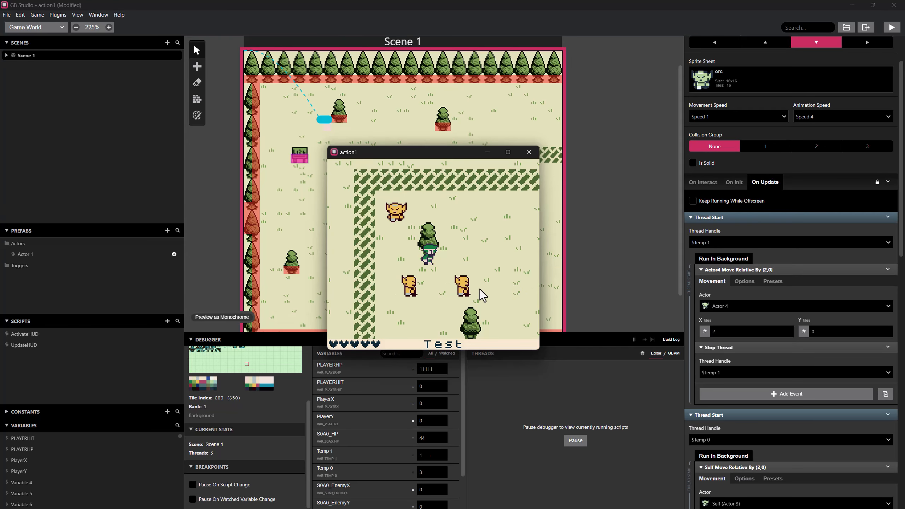
left_click_drag(454, 153, 240, 201)
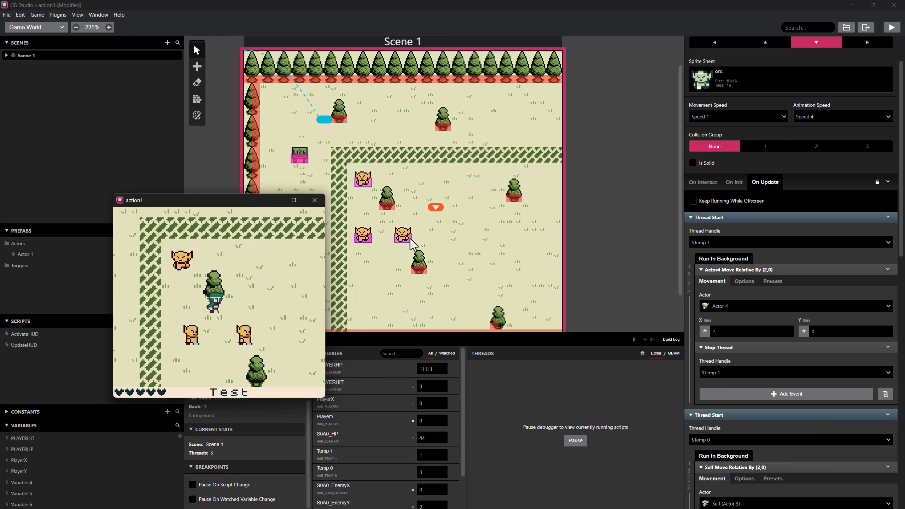
left_click(407, 234)
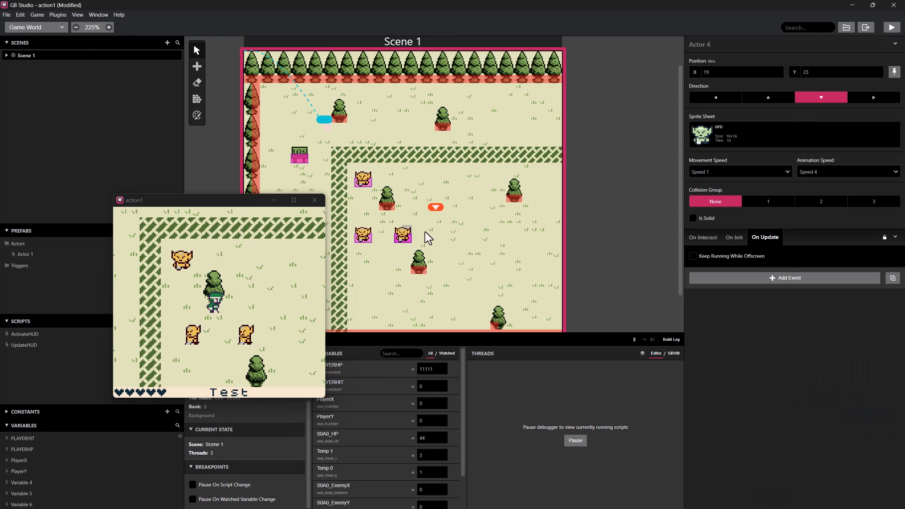
left_click(759, 282)
type("dire")
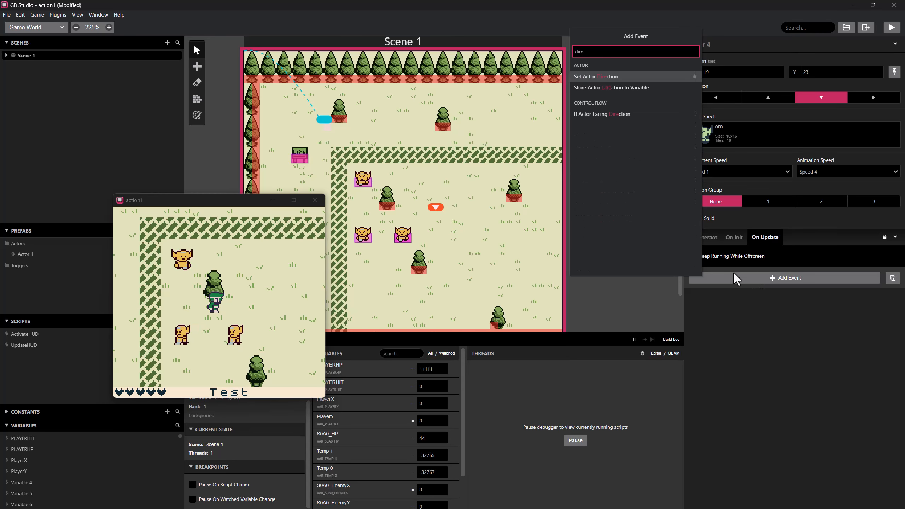
left_click(606, 77)
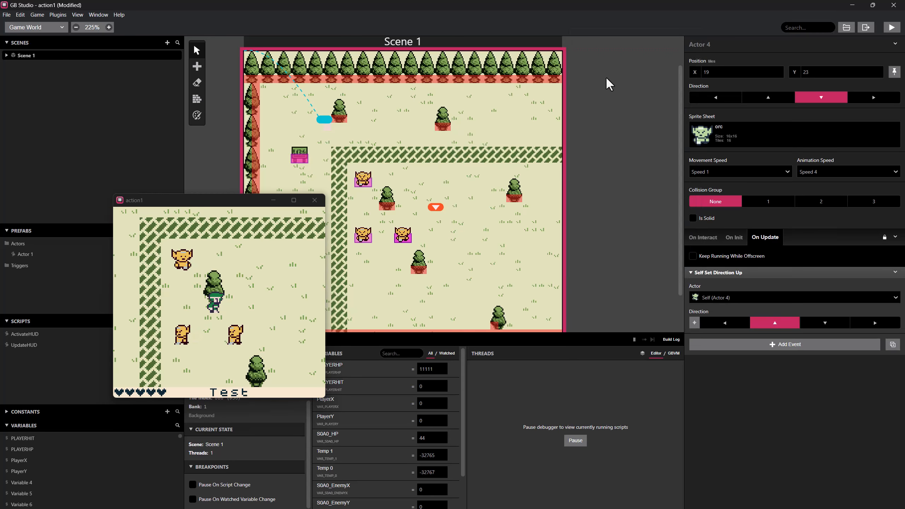
left_click(739, 326)
Playtest the game near the lower orcs to check Actor 4's facing direction, and close the game window.
left_click(892, 27)
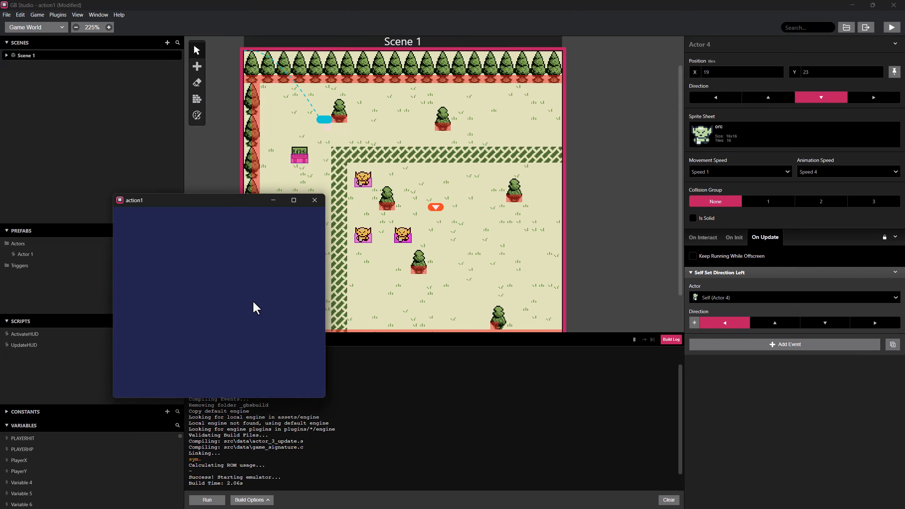
key("Left")
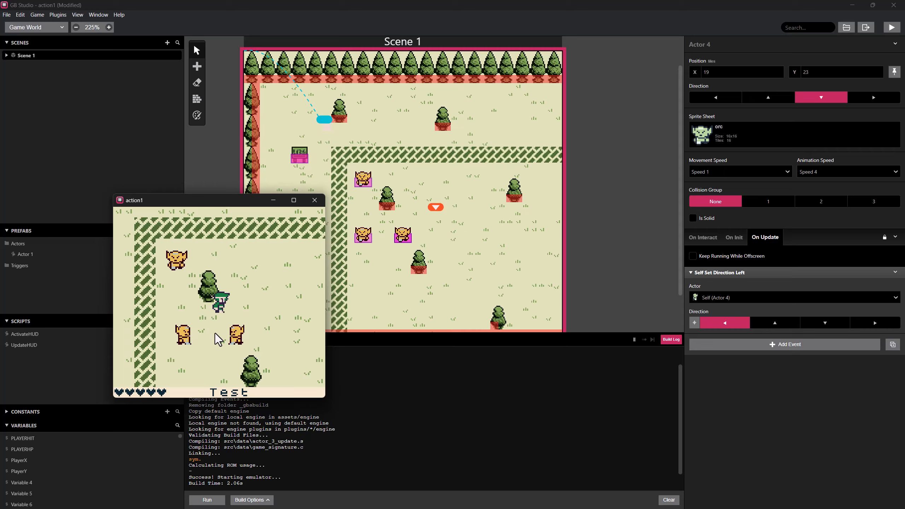
left_click(315, 200)
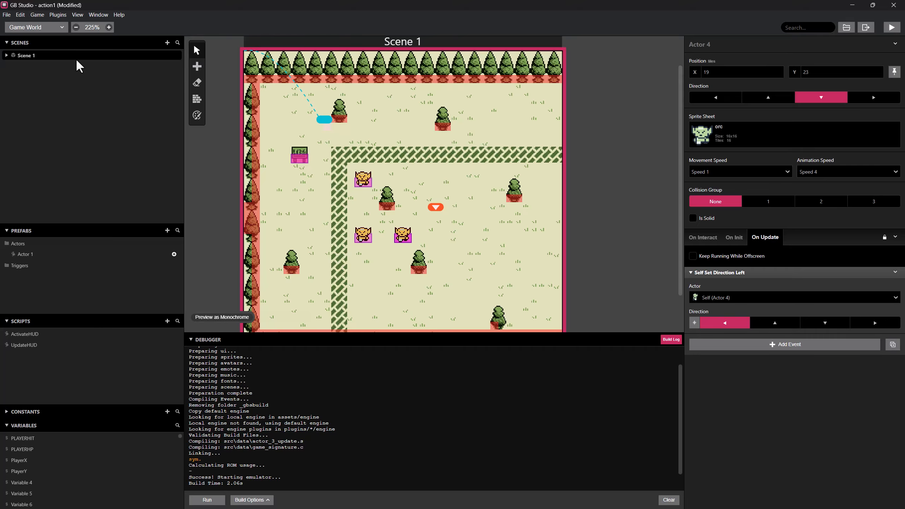
In the Sprites editor, delete the FaceRight and FaceLeft animation states from the orc sprite.
left_click(35, 28)
left_click(32, 54)
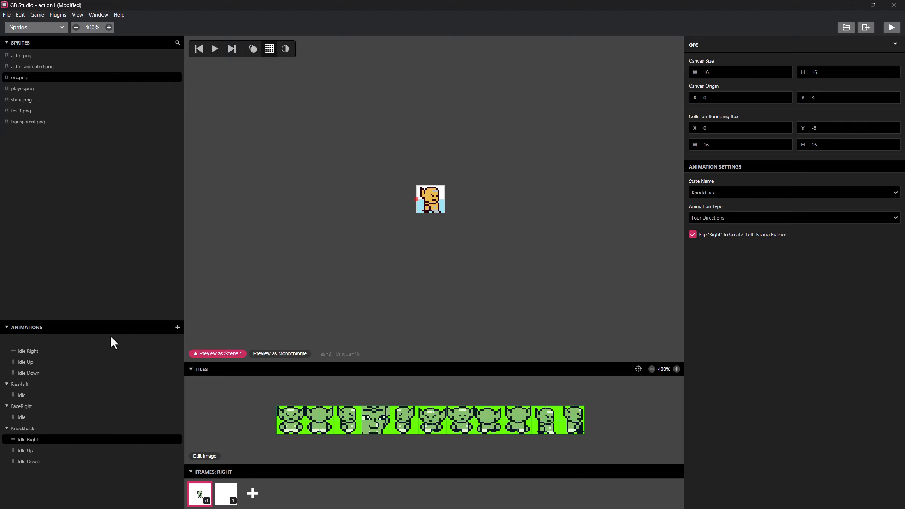
right_click(20, 406)
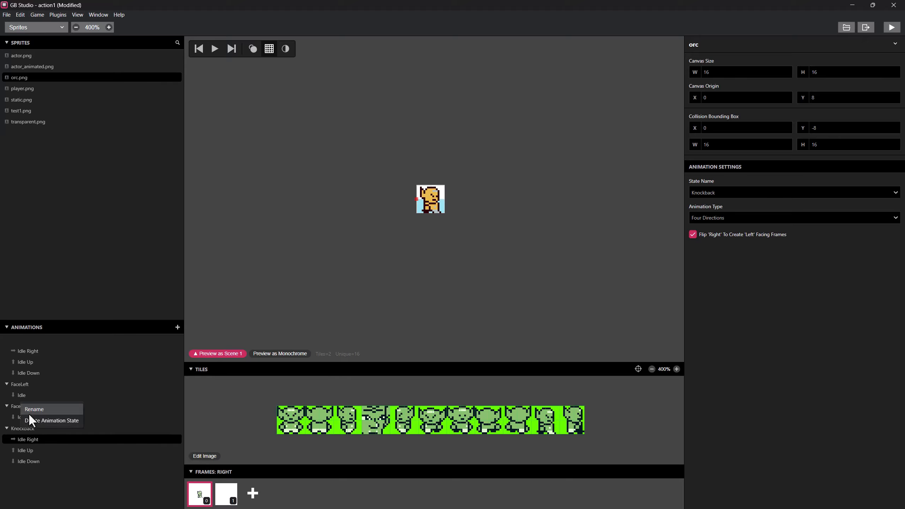
left_click(31, 416)
right_click(20, 383)
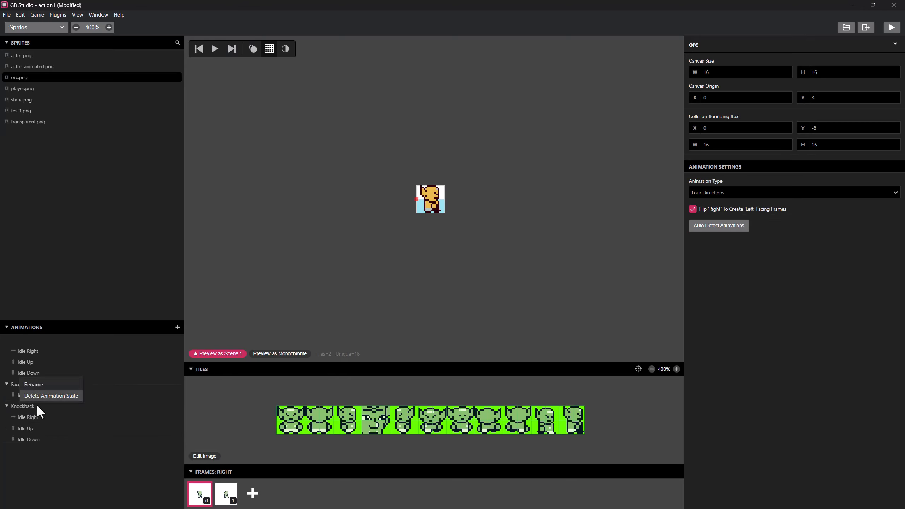
left_click(57, 395)
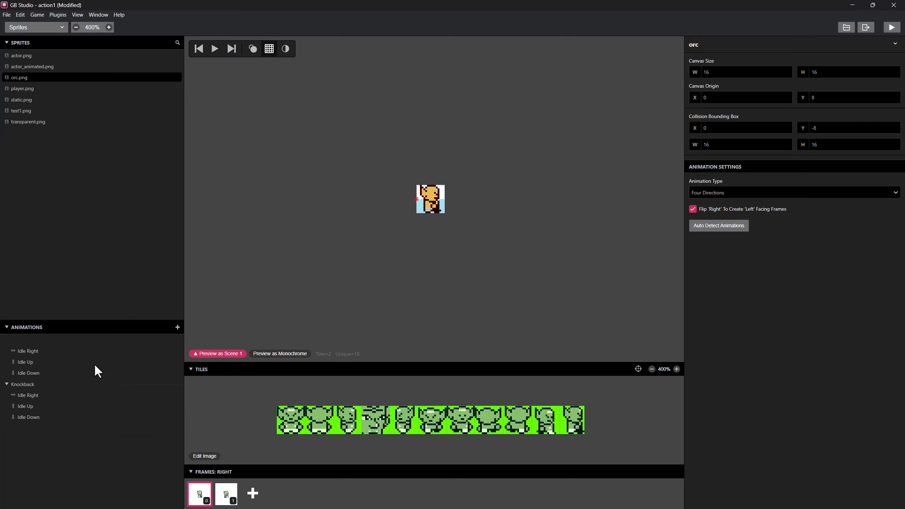
Add a new animation state to the orc sprite and name it FaceLeft.
left_click(176, 327)
right_click(40, 427)
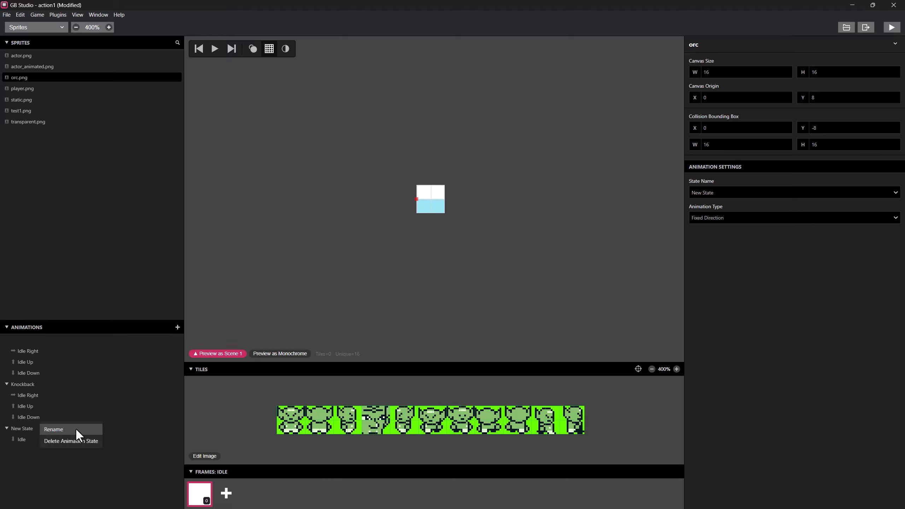
left_click(75, 428)
key("BackSpace")
key("BackSpace")
key("BackSpace")
key("BackSpace")
key("BackSpace")
key("BackSpace")
key("BackSpace")
key("BackSpace")
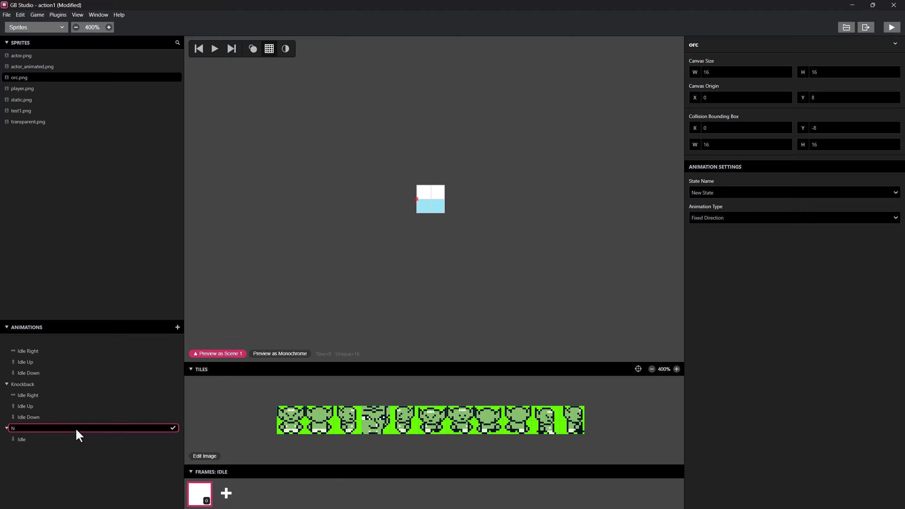
type("FaceLeft")
Add another animation state to the orc sprite named FaceRight, and select FaceLeft's Idle animation.
left_click(177, 327)
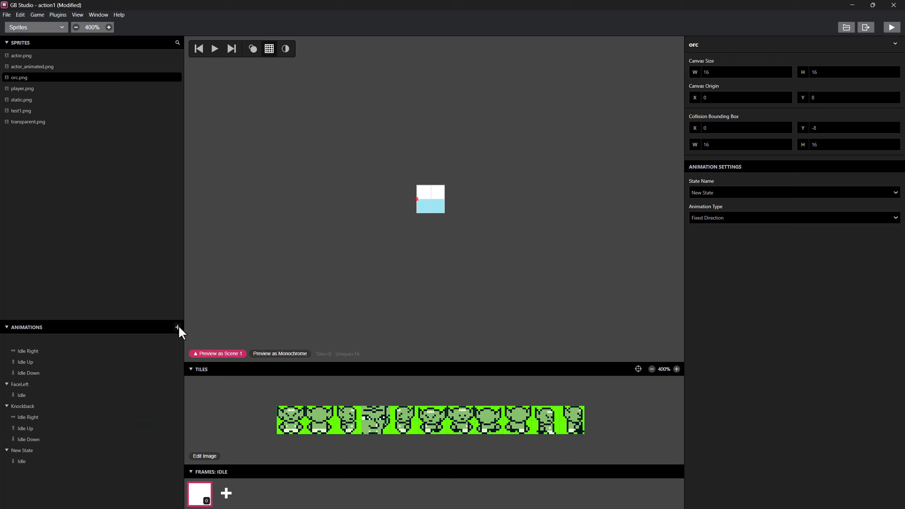
right_click(22, 447)
left_click(36, 451)
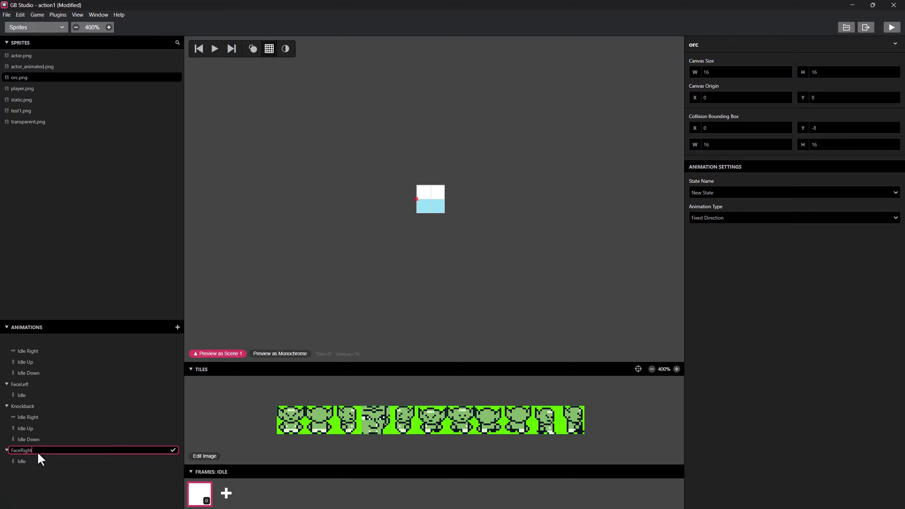
left_click(25, 394)
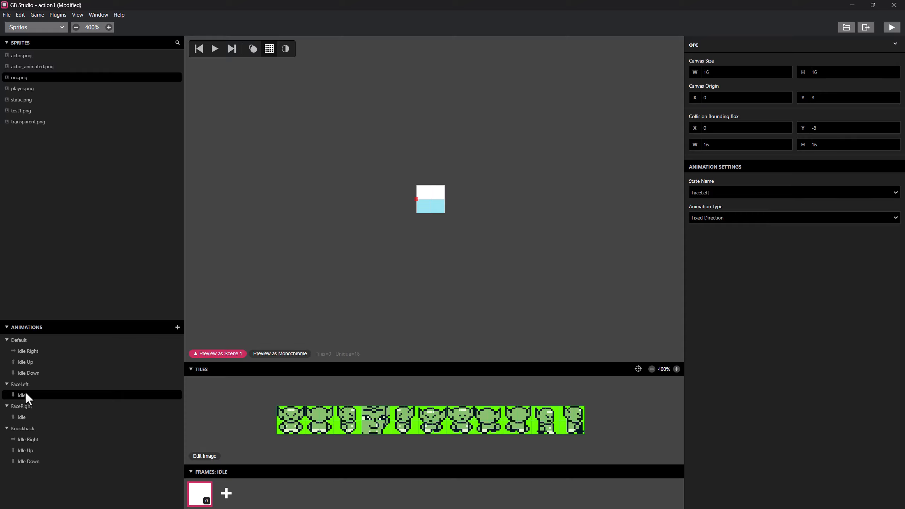
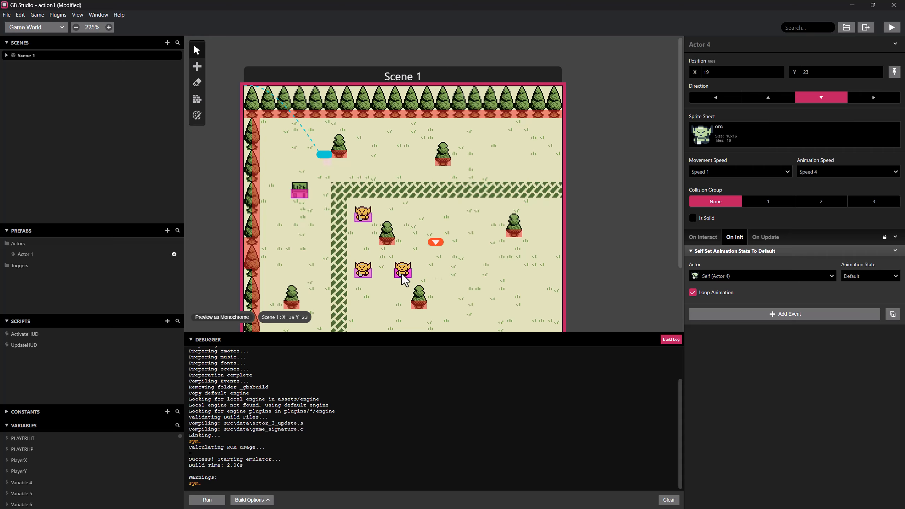
Set the animation state in Actor 4's On Init event to FaceLeft.
left_click(875, 278)
left_click(855, 314)
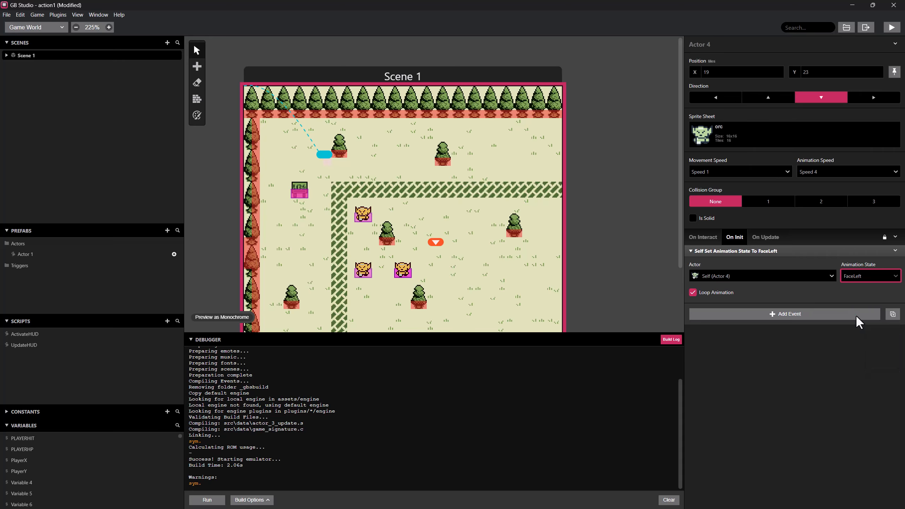
left_click(364, 275)
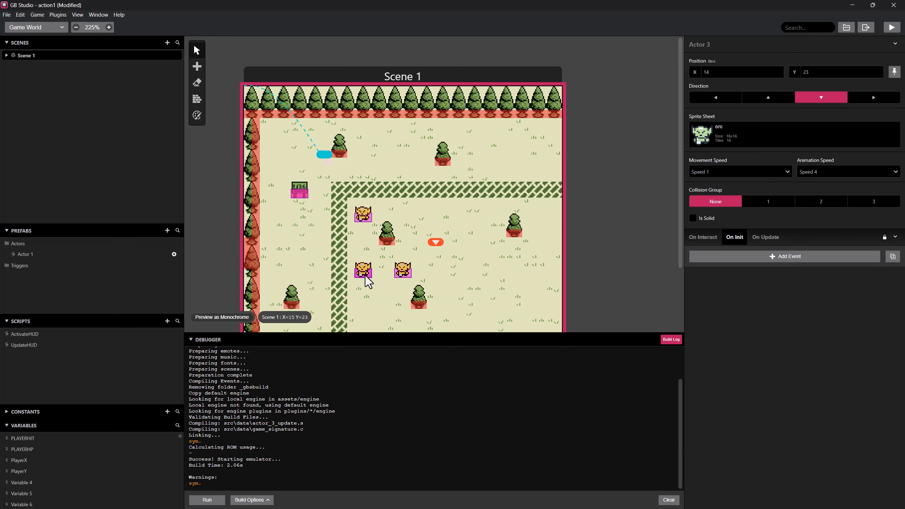
left_click(403, 271)
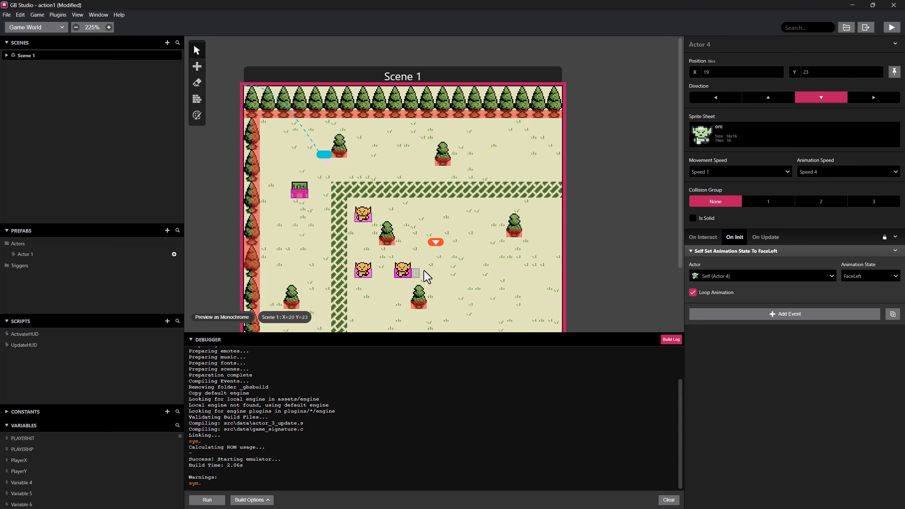
Copy Actor 4's animation state event into Actor 3's On Init script and set its state to FaceRight.
right_click(744, 249)
left_click(759, 309)
left_click(363, 273)
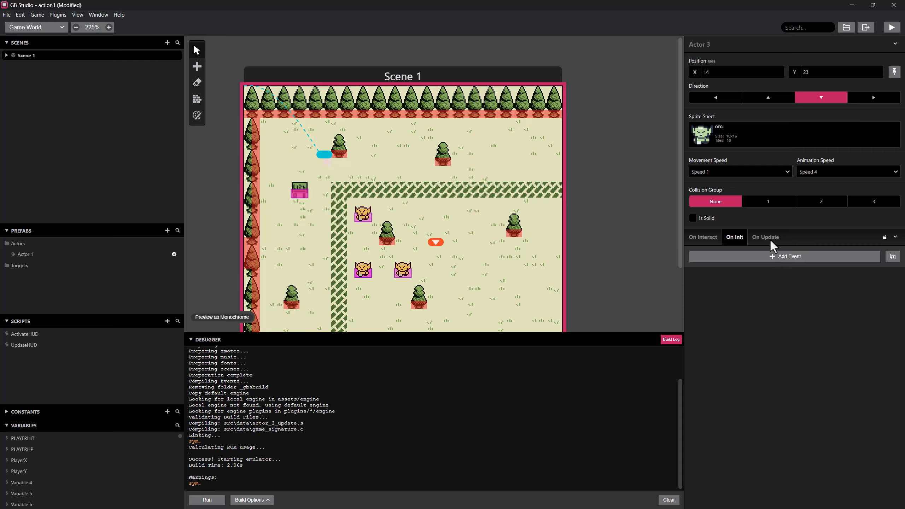
left_click(893, 257)
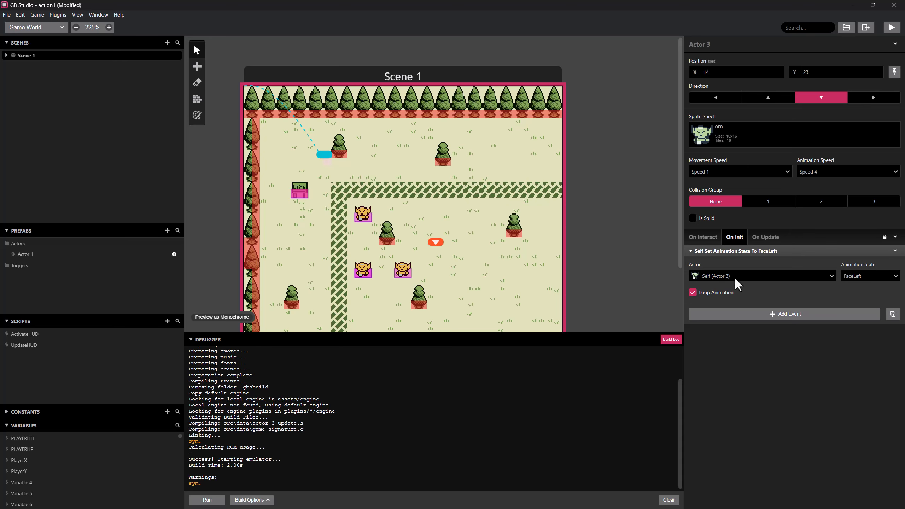
left_click(874, 274)
left_click(846, 327)
Playtest the game, walking the player around near the two lower orcs to check their facing and movement, and close the game window.
left_click(892, 27)
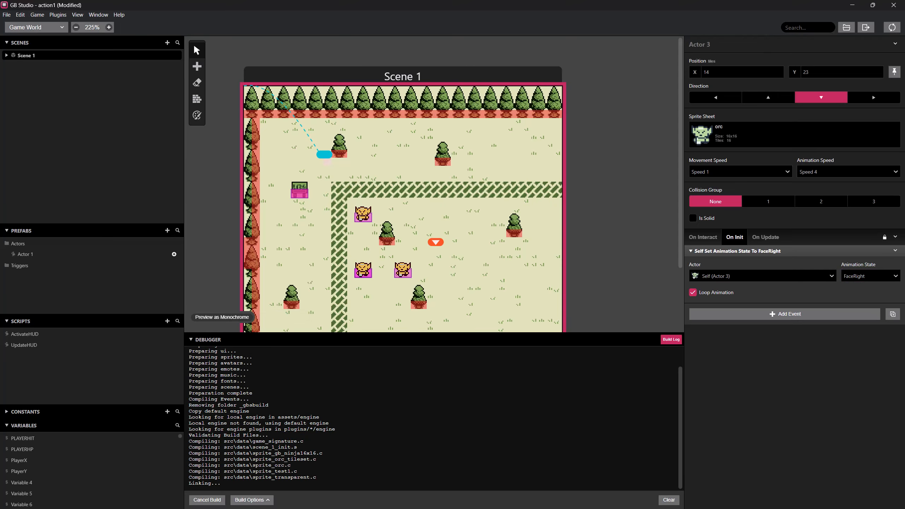
left_click_drag(0, 175, 429, 173)
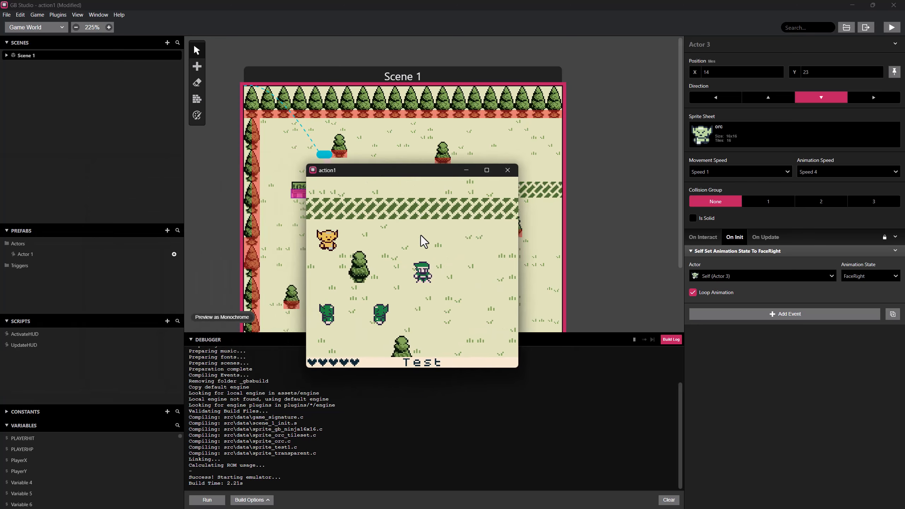
key("Down")
key("Left")
key("Left")
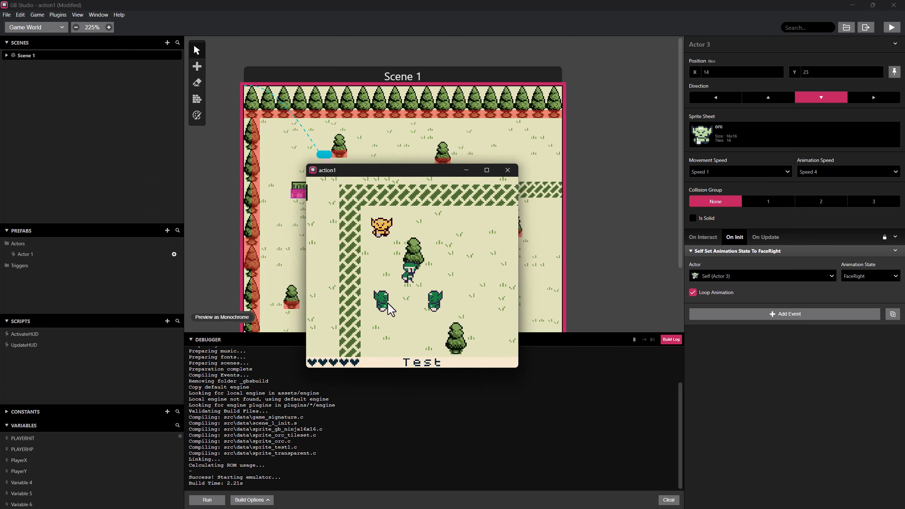
key("Right")
key("Left")
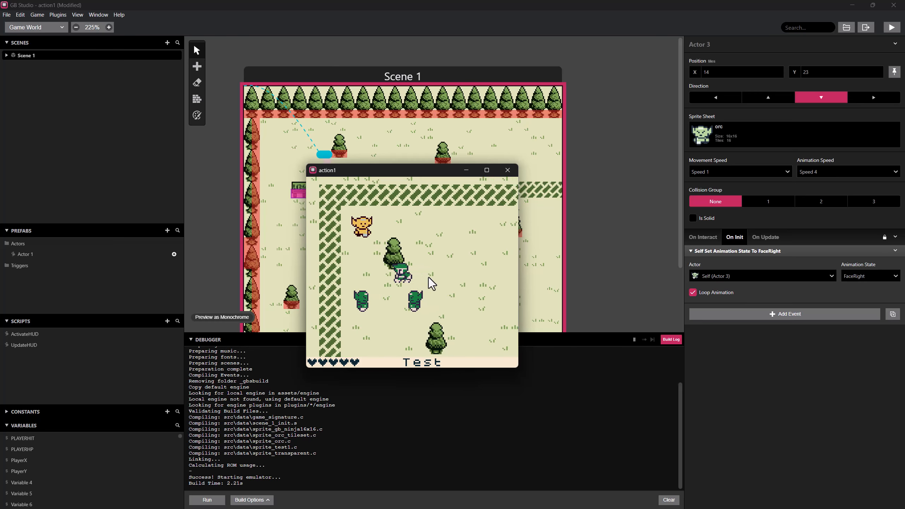
key("Right")
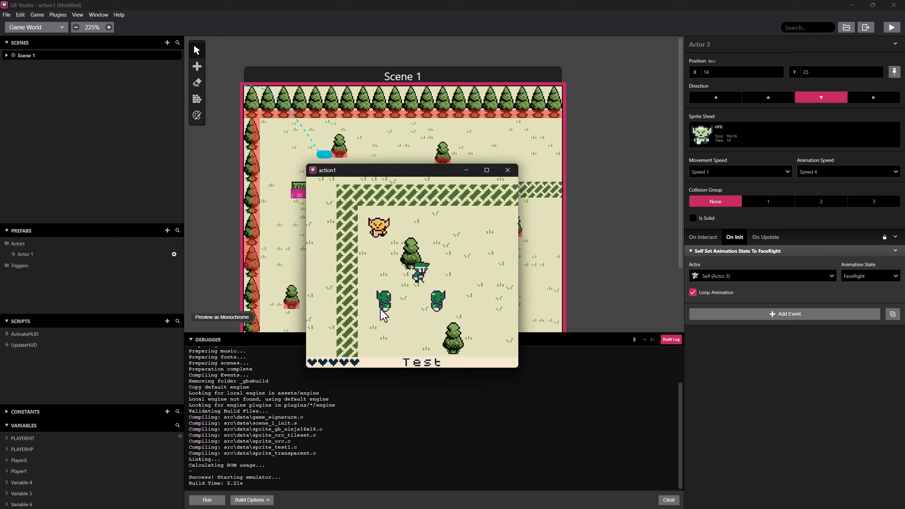
key("Right")
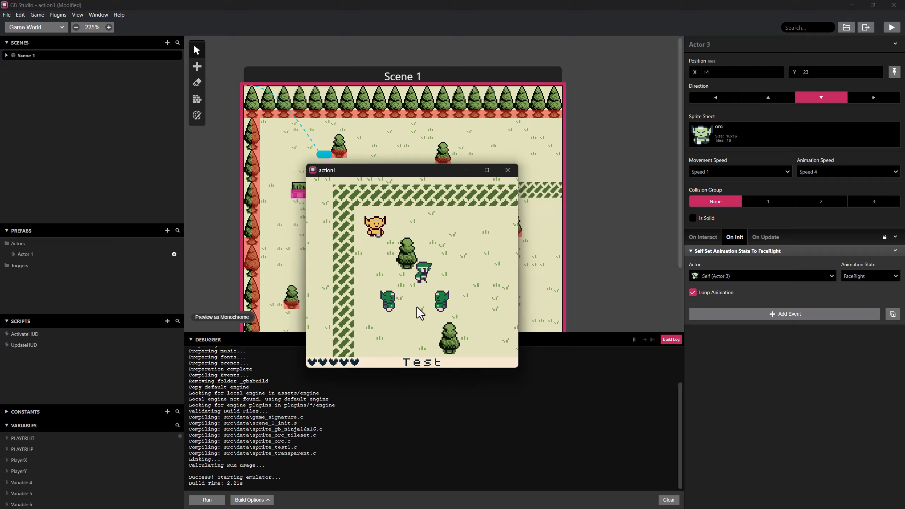
key("Right")
key("Right")
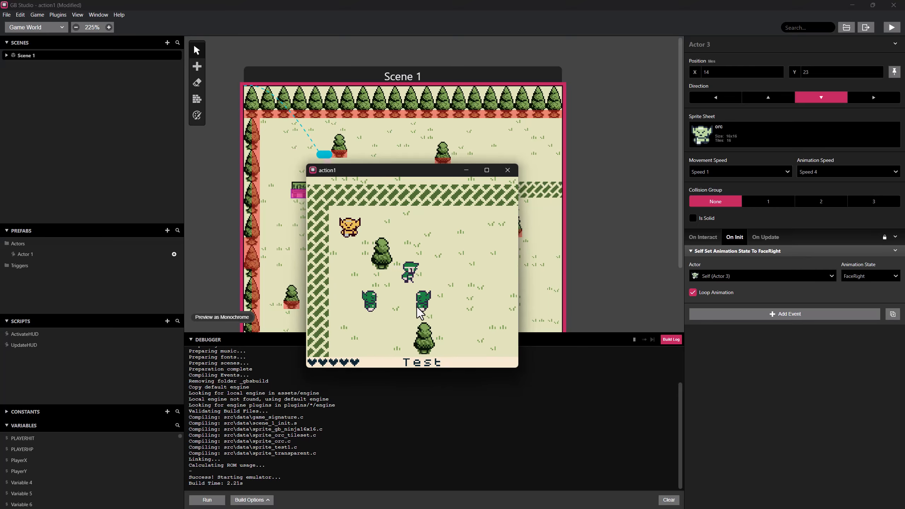
key("Left")
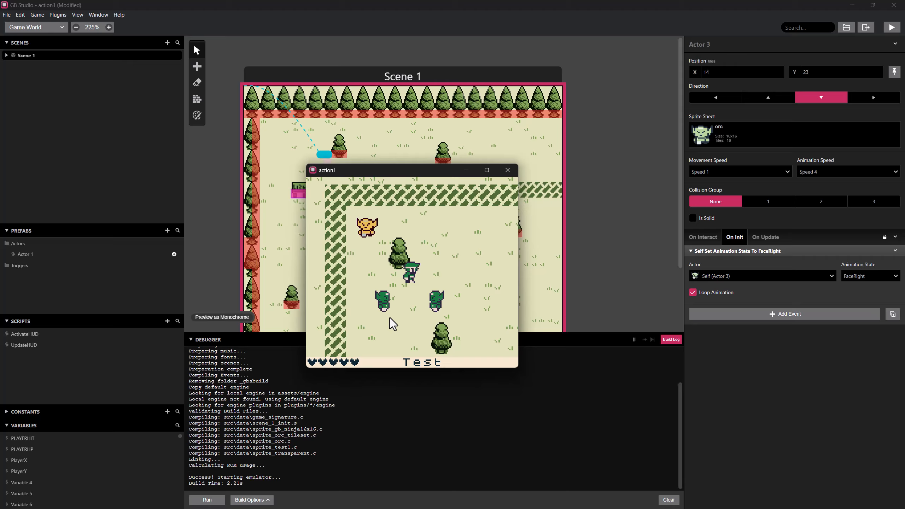
left_click(513, 174)
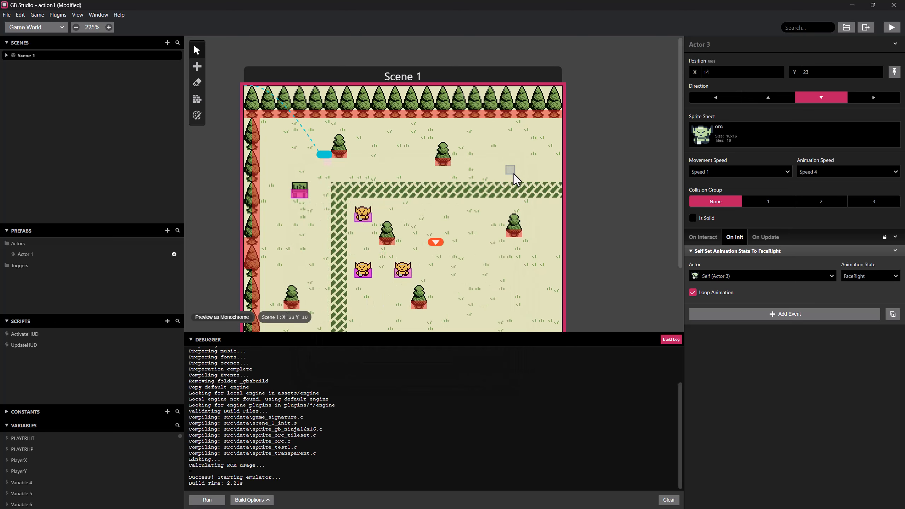
Select Scene 1 and collapse its On Init events for PLAYERHIT, PLAYERHP, ActivateHUD, UpdateHUD and the B button script.
left_click(333, 249)
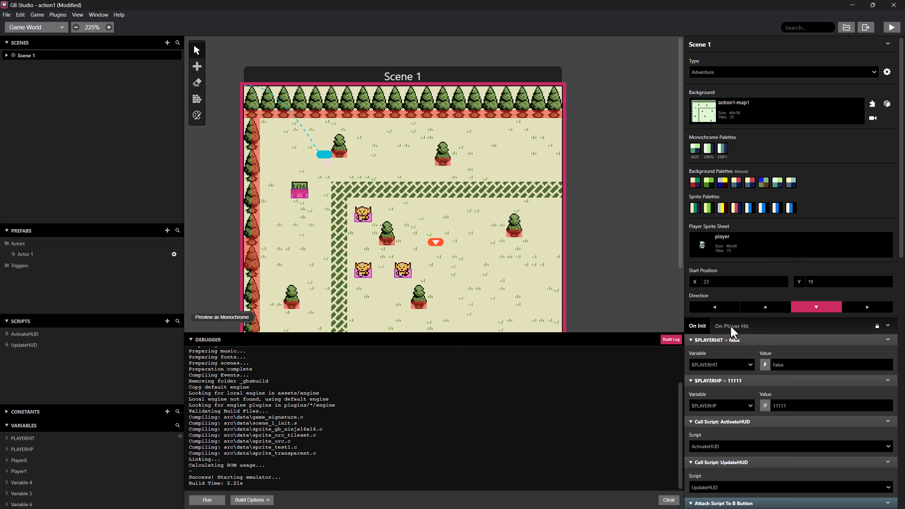
left_click(725, 340)
left_click(730, 351)
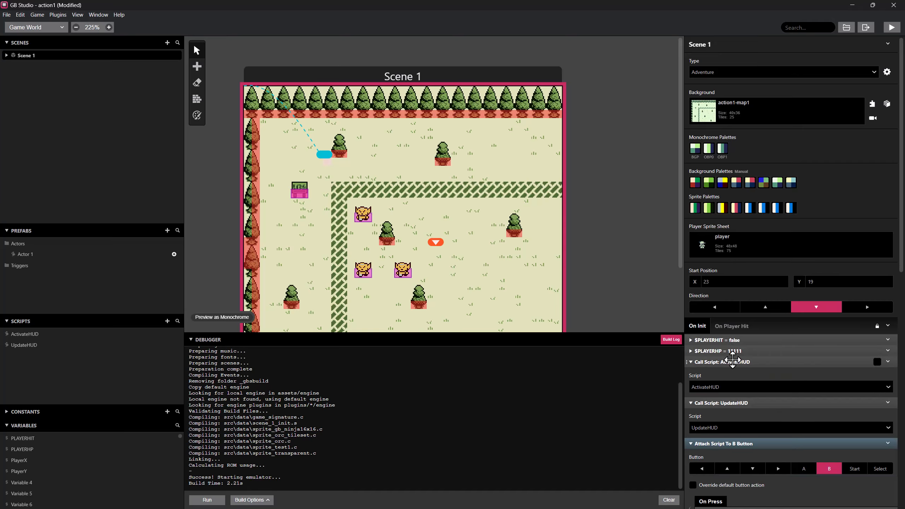
left_click(731, 362)
left_click(731, 373)
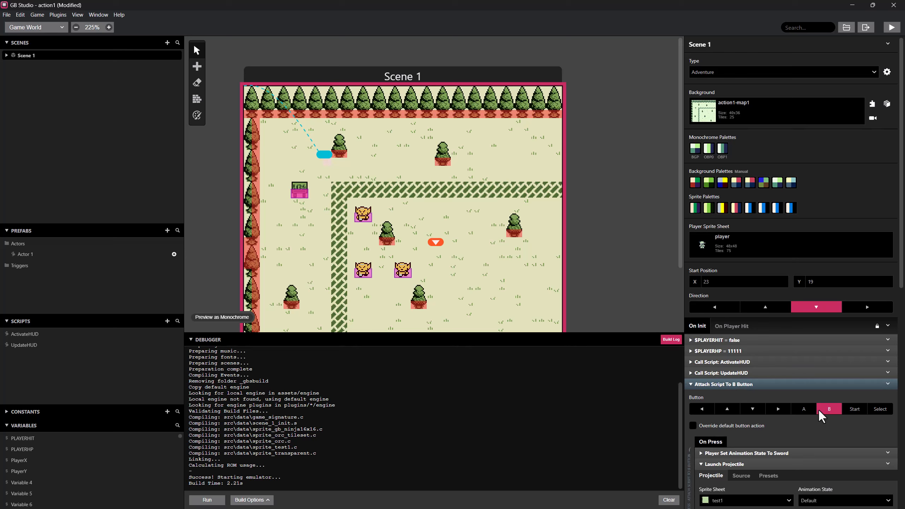
left_click(729, 385)
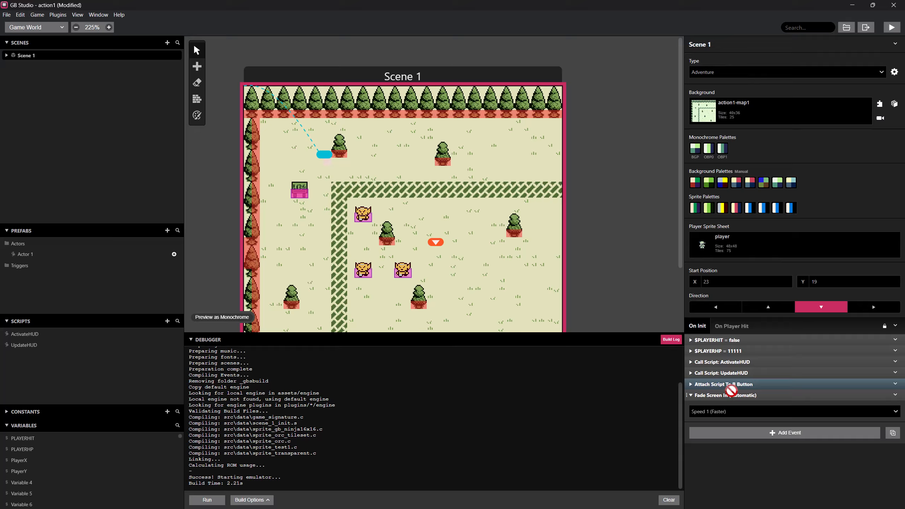
Add an Attach Script To Button event to Scene 1's On Init script and assign it to the A button.
left_click(791, 432)
type("attac")
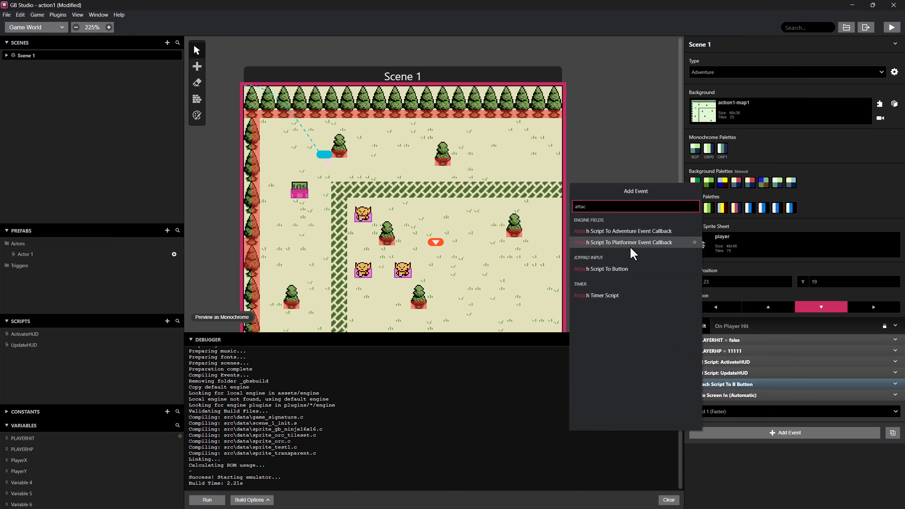
left_click(623, 269)
left_click(804, 420)
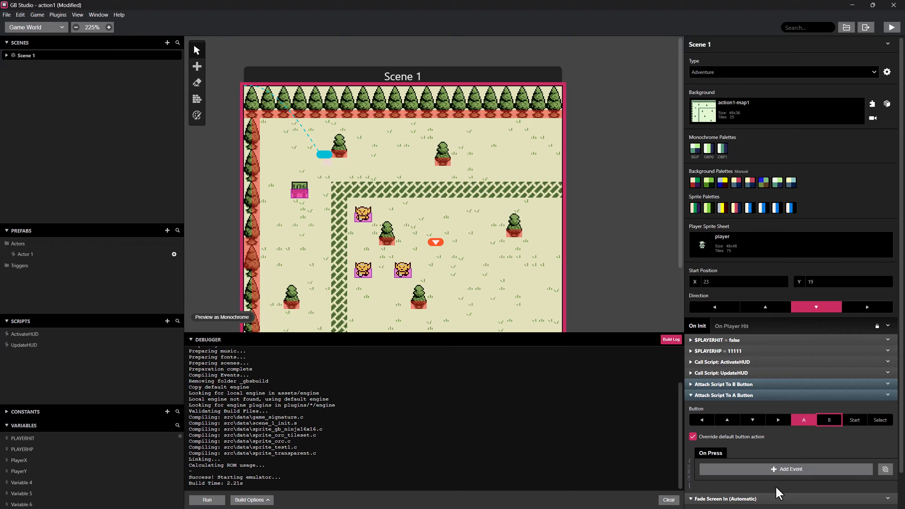
Add a Variable Increment By 1 event to the A button's On Press script, using Variable 4.
left_click(770, 467)
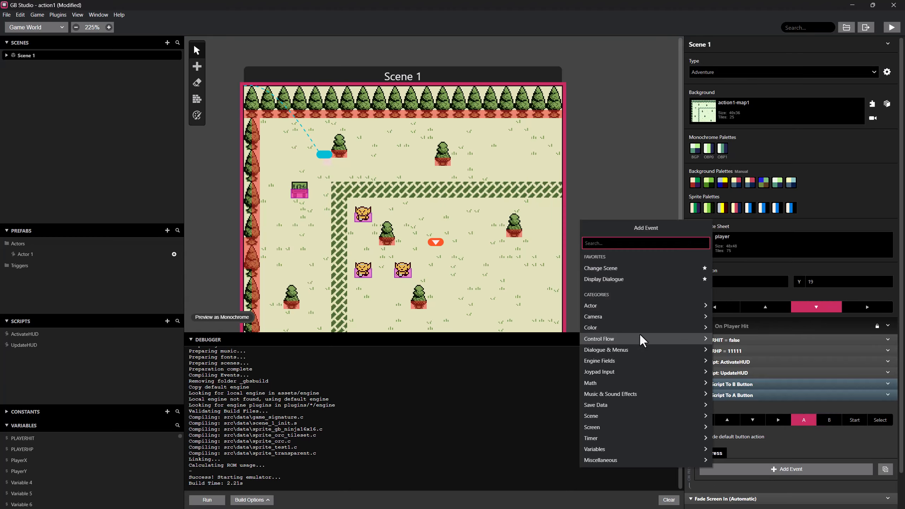
type("inc")
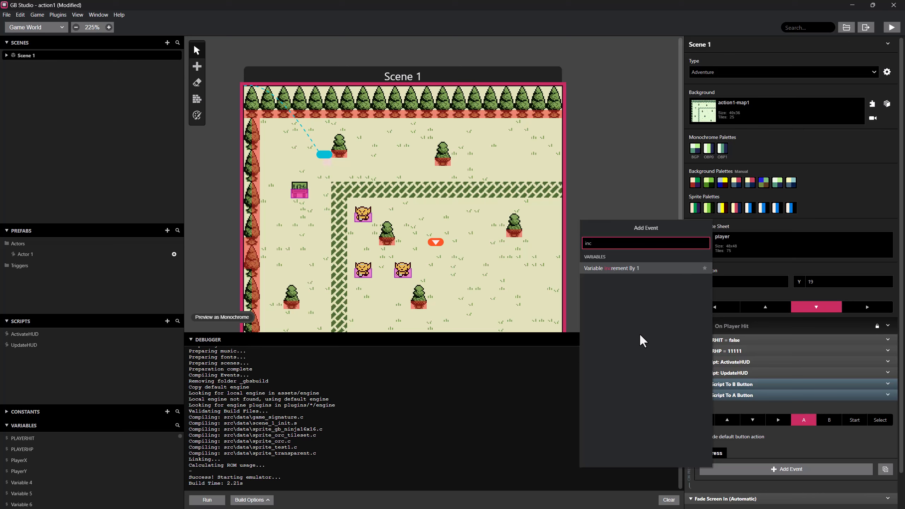
left_click(629, 274)
scroll(775, 445, "down", 2)
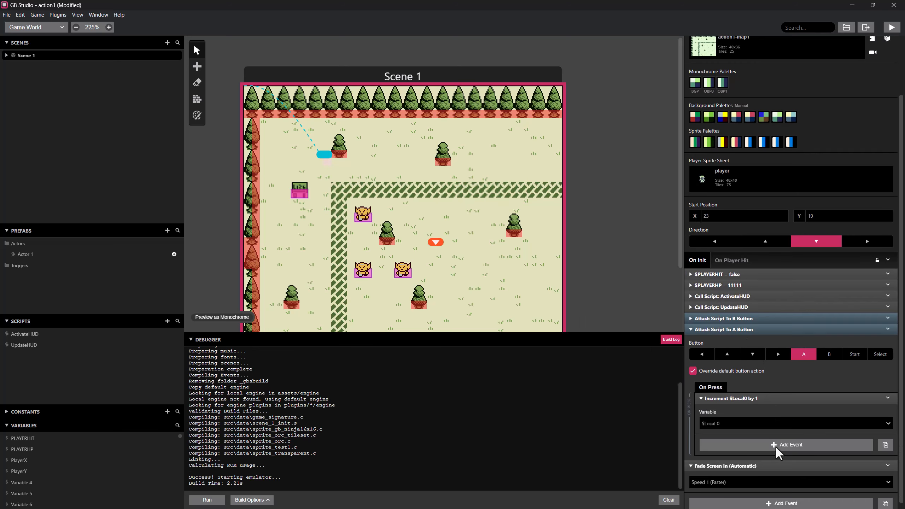
left_click(771, 417)
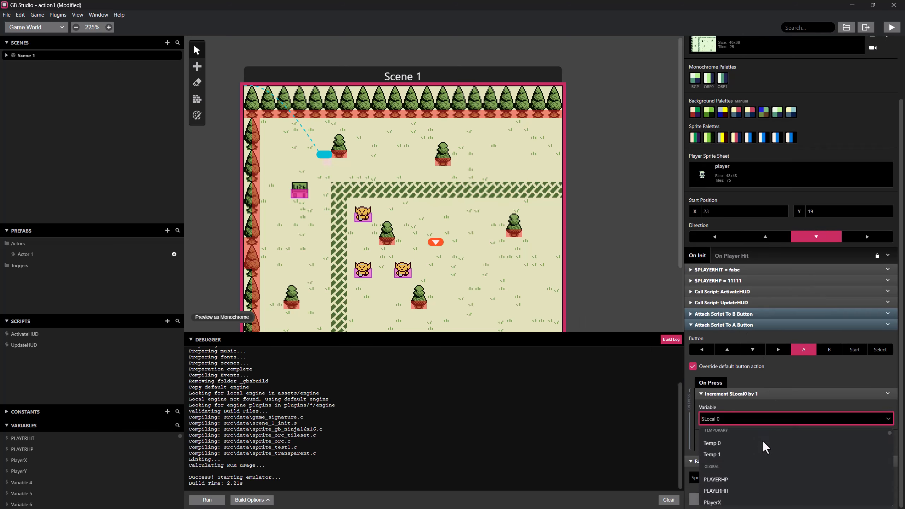
scroll(762, 439, "down", 3)
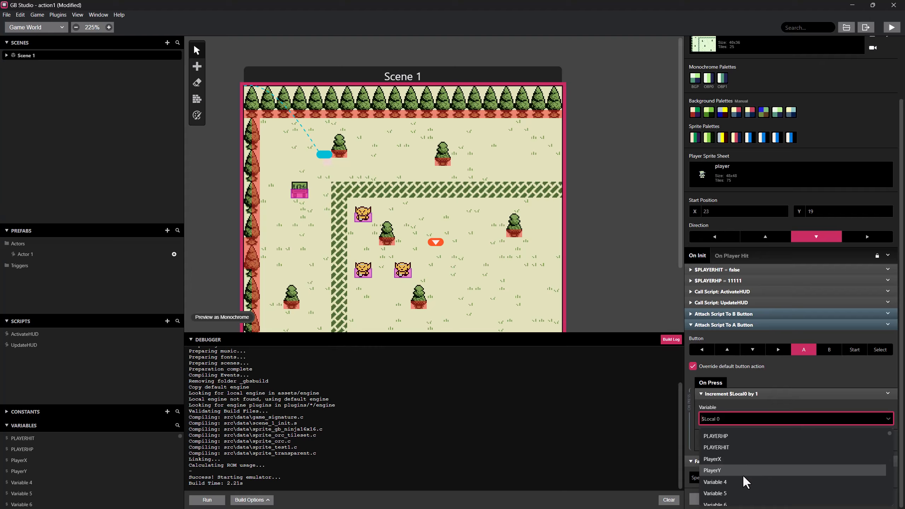
left_click(734, 481)
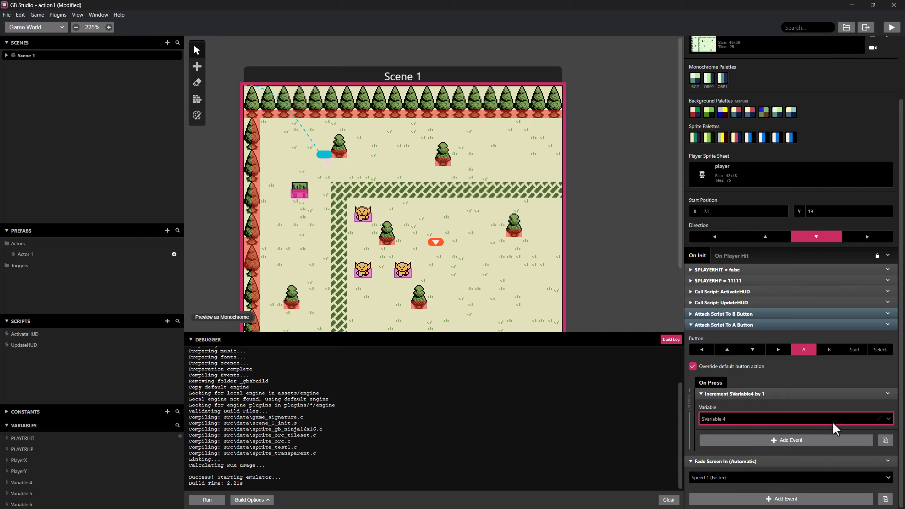
Rename Variable 4 to PullPower within the increment event and collapse the A button script.
left_click(879, 417)
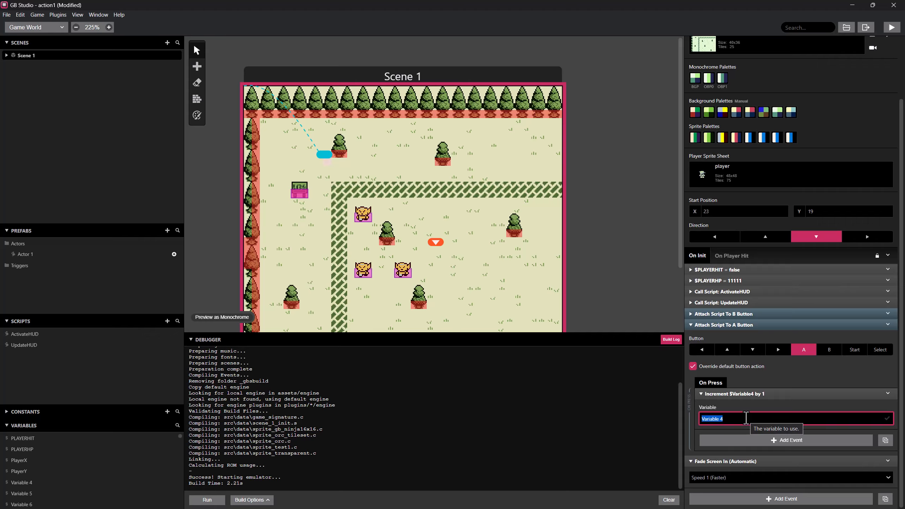
type("P")
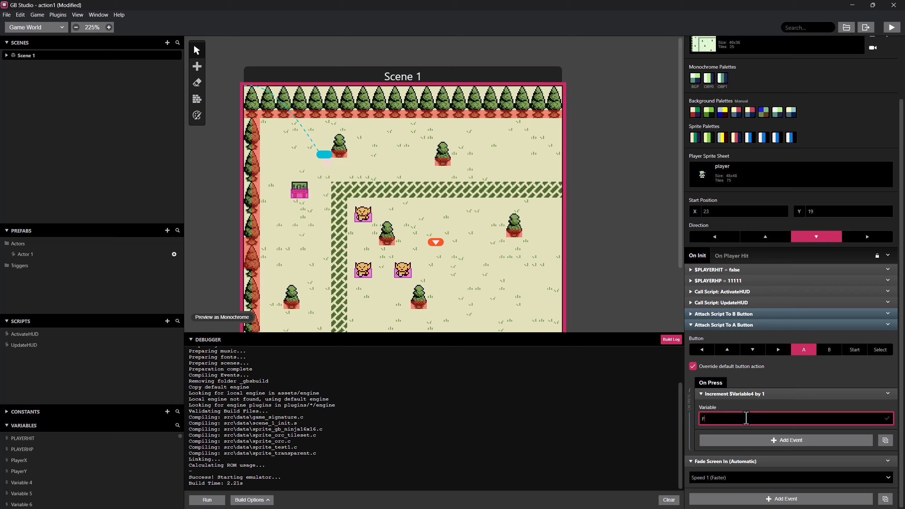
type("ullPower")
key("Return")
left_click(767, 324)
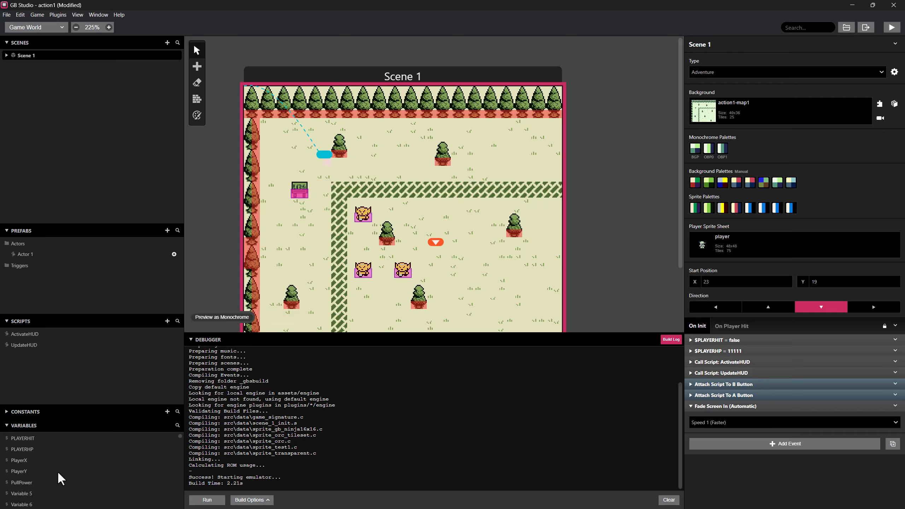
Rename Variable 5 to PullPowerDistance in the variables list, and select the PullPower variable.
left_click(134, 494)
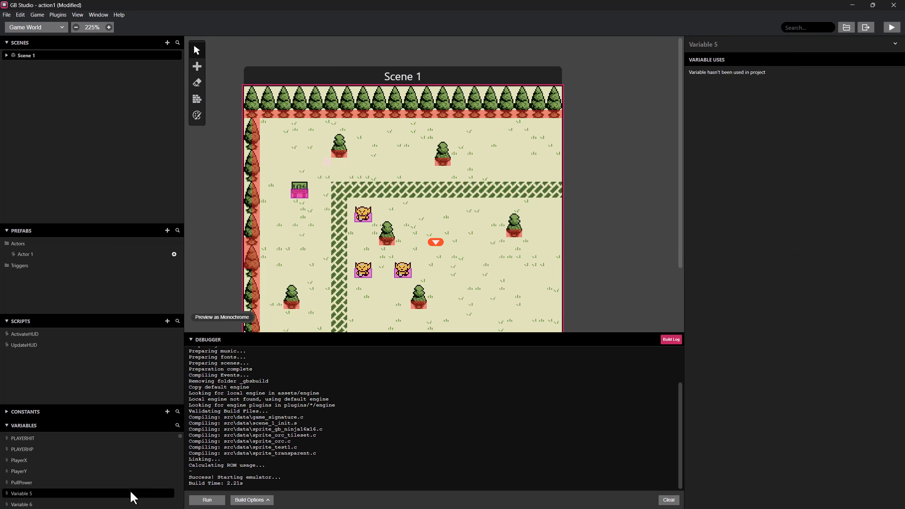
double_click(121, 494)
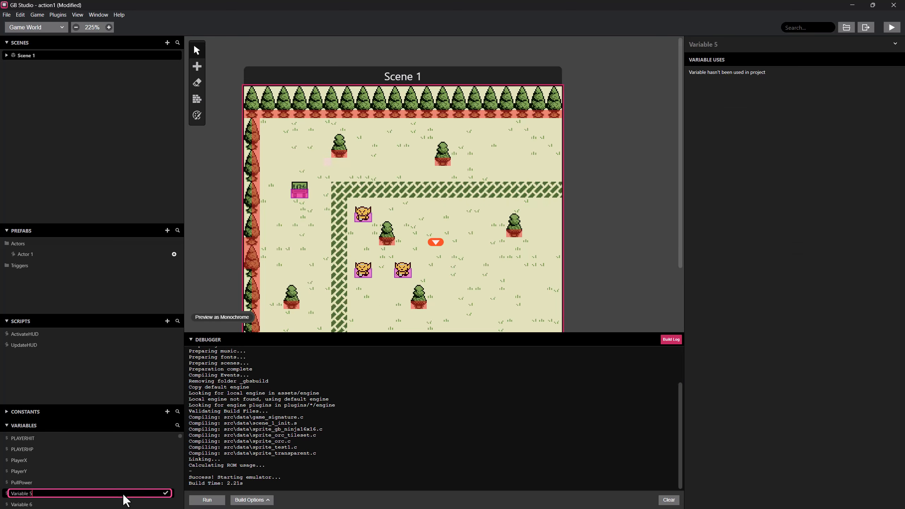
key("BackSpace")
key("BackSpace")
key("BackSpace")
key("BackSpace")
key("BackSpace")
key("BackSpace")
key("BackSpace")
key("BackSpace")
key("BackSpace")
key("BackSpace")
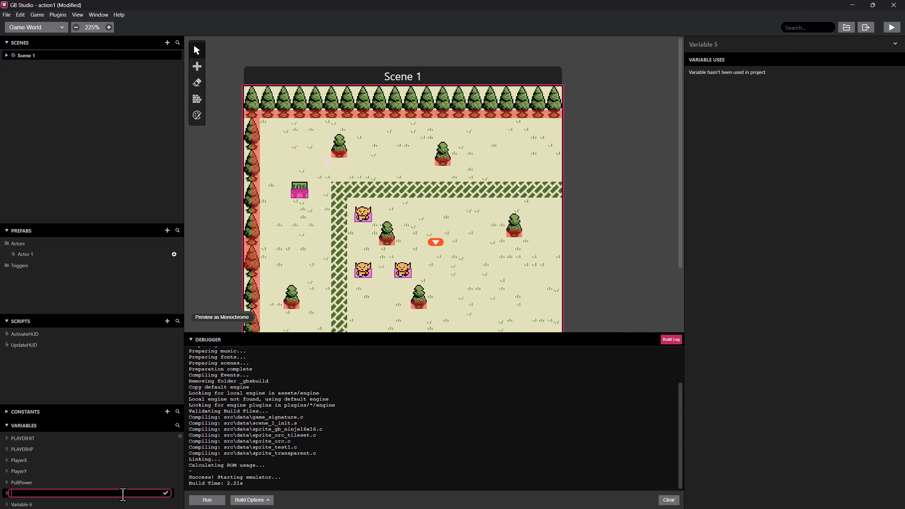
type("PullPowerDistance")
left_click(64, 481)
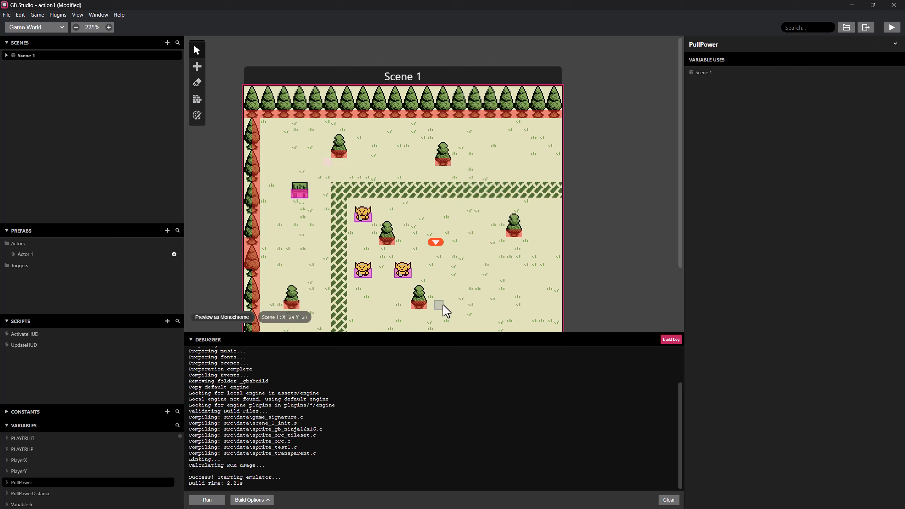
Review Scene 1's On Init script, Actor 4's On Init script and Actor 3's On Update movement threads.
left_click(457, 278)
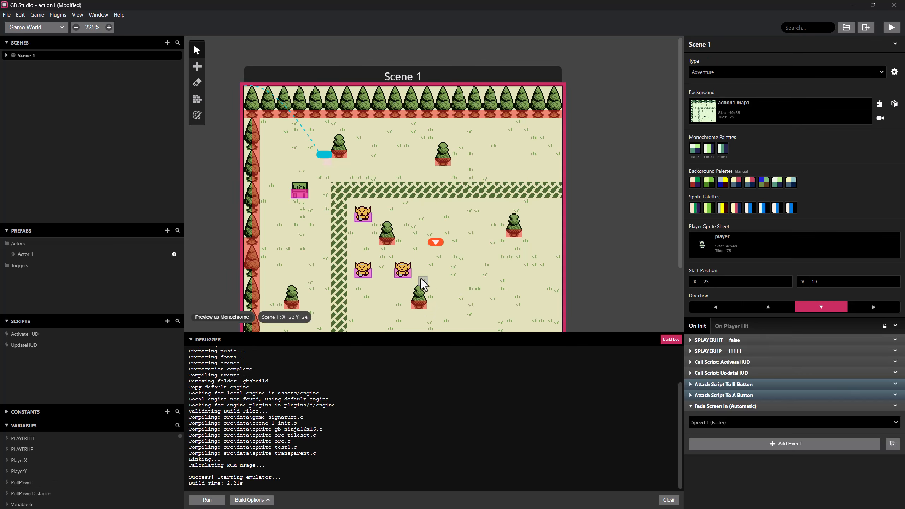
left_click(408, 277)
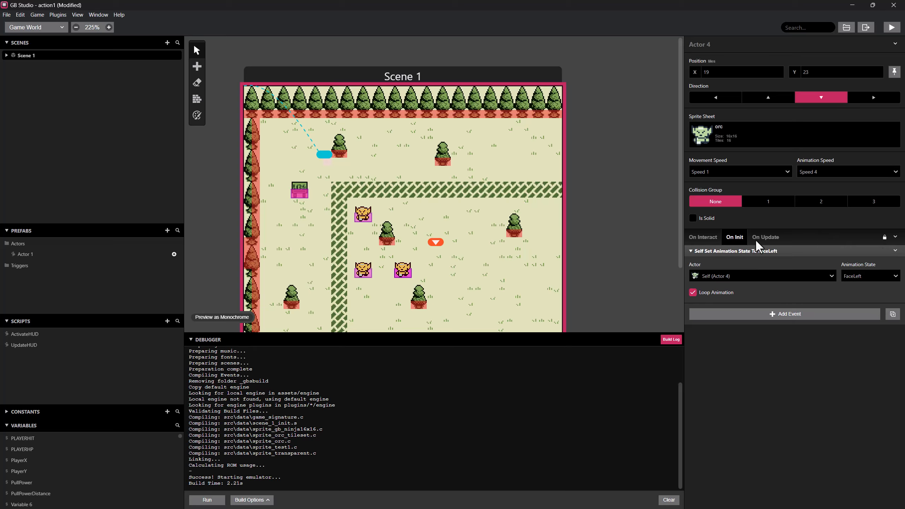
left_click(364, 272)
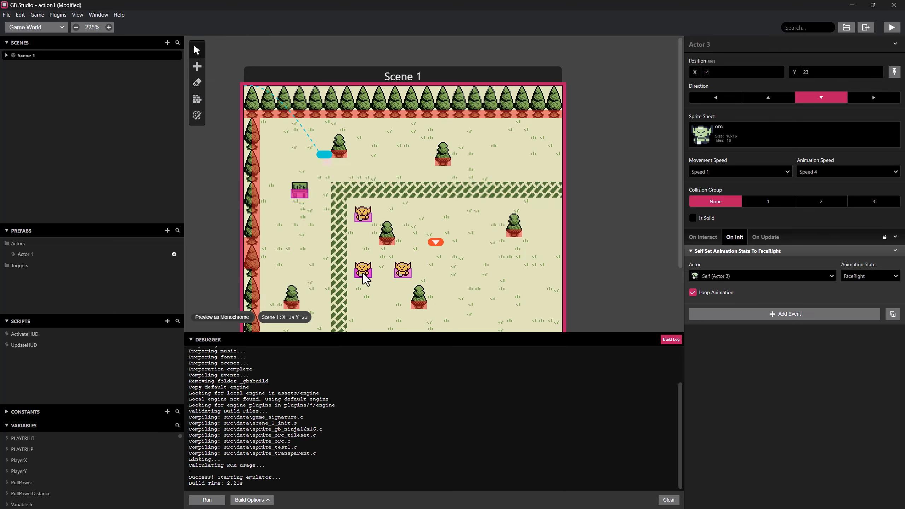
left_click(766, 237)
scroll(772, 246, "down", 2)
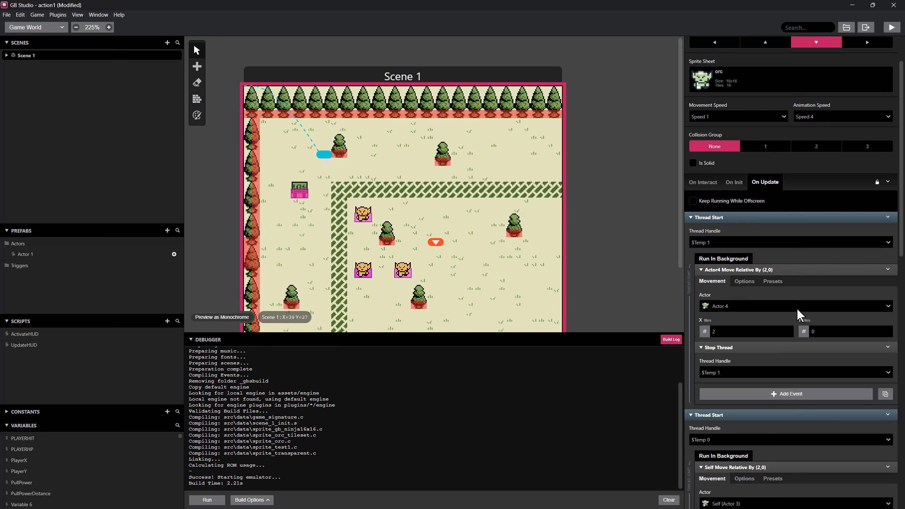
scroll(809, 308, "down", 1)
scroll(809, 309, "up", 1)
Add an If event to Actor 4's On Update script and use PullPower as its condition variable.
left_click(407, 275)
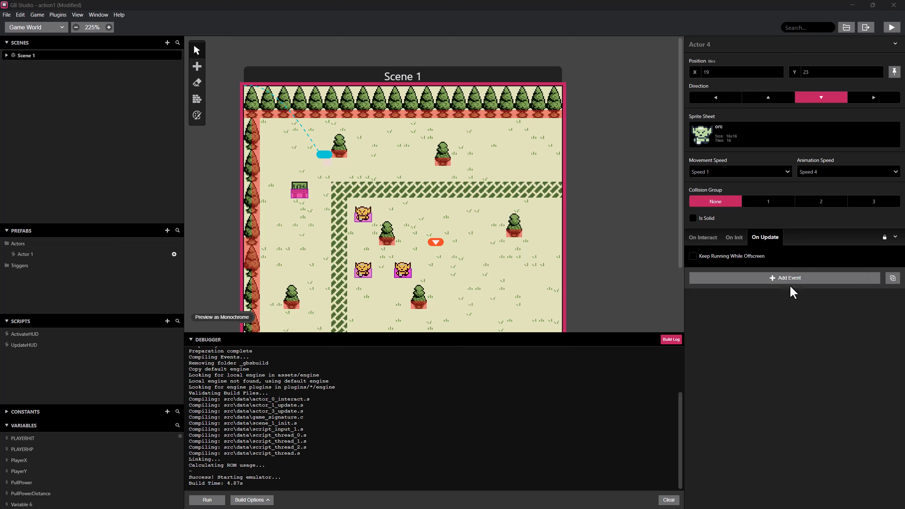
left_click(786, 278)
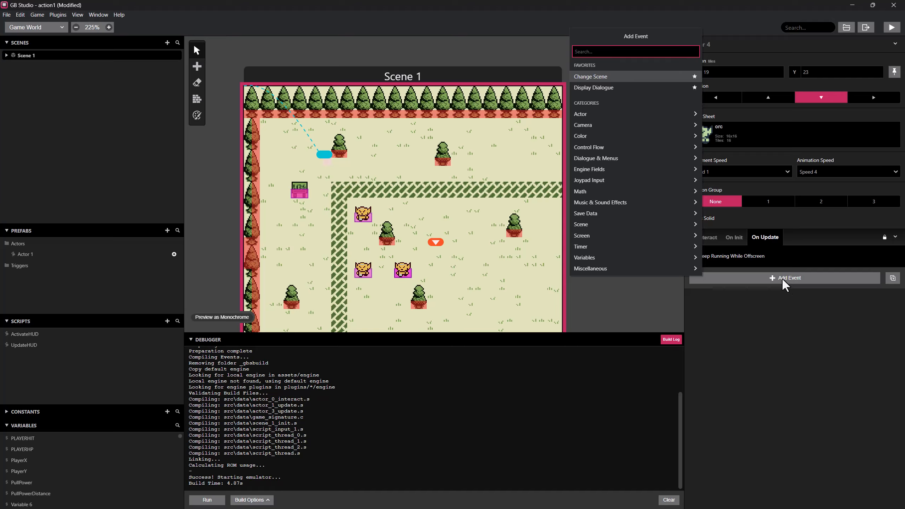
type("if")
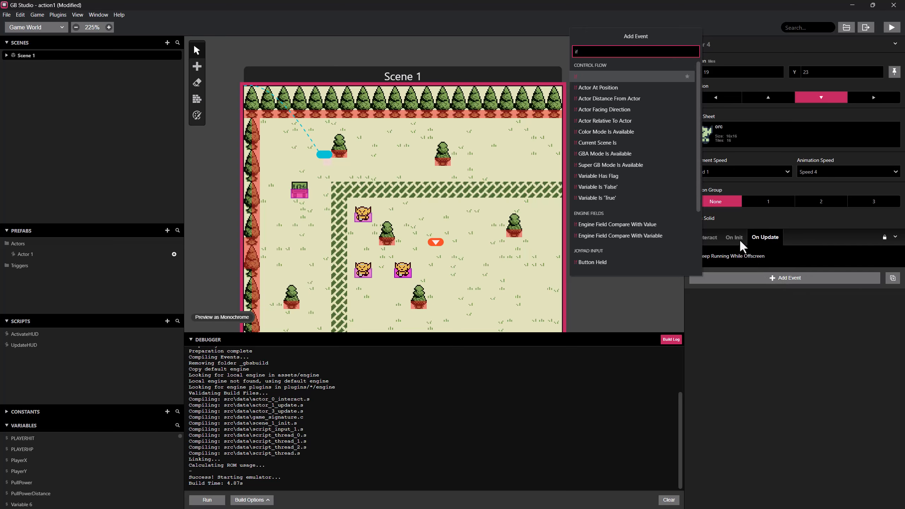
left_click(606, 77)
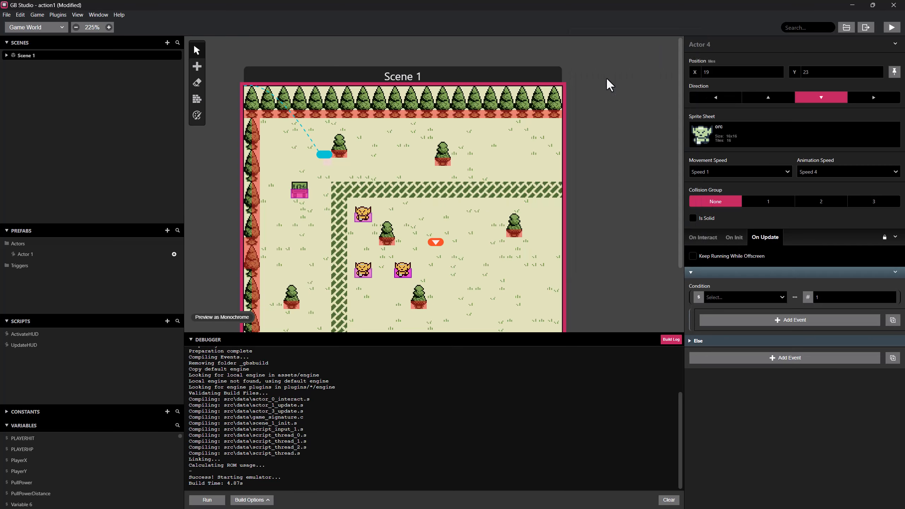
left_click(759, 295)
scroll(754, 374, "down", 3)
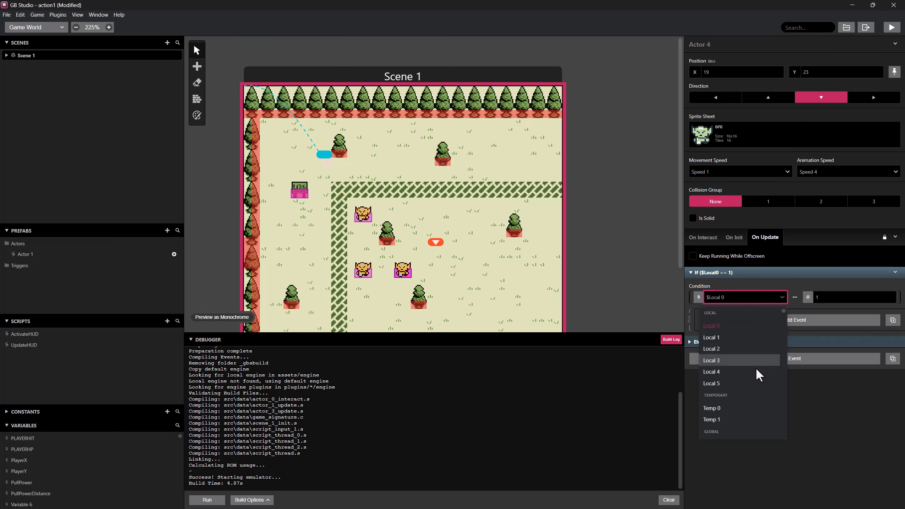
scroll(728, 409, "down", 1)
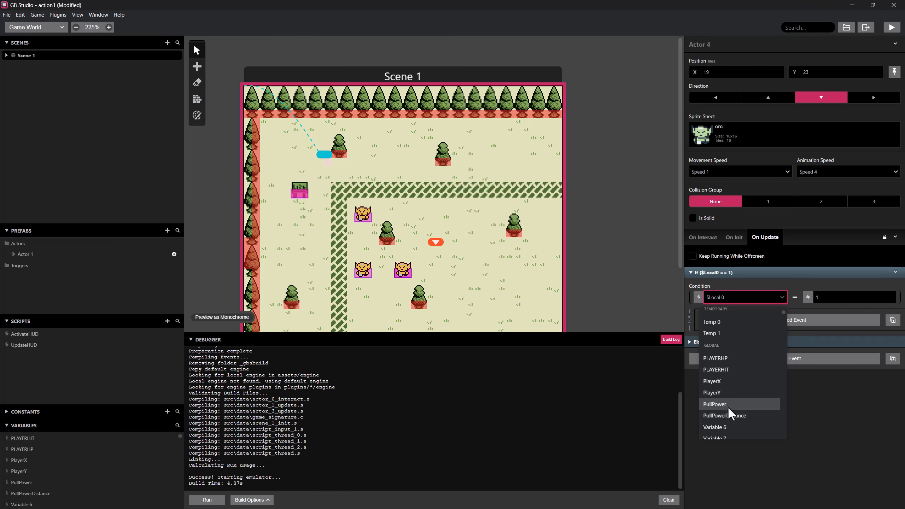
left_click(727, 406)
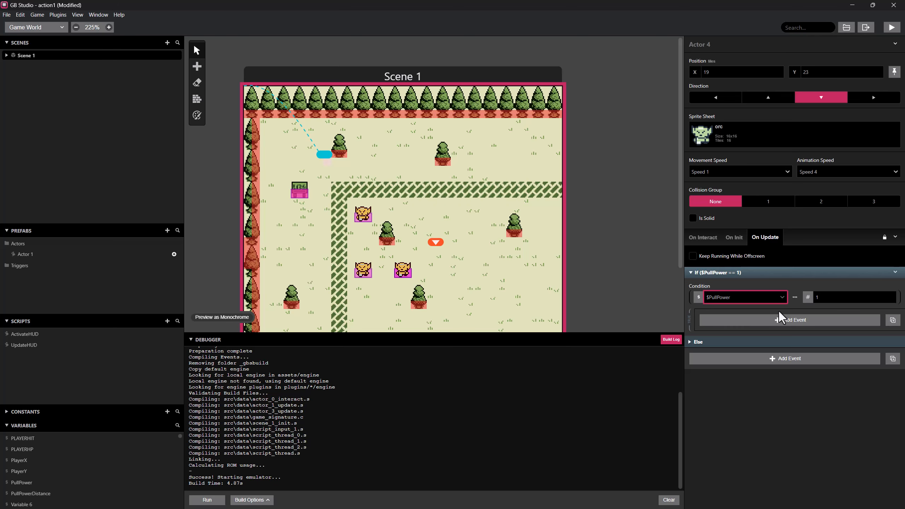
Set the PullPower If condition to Less Than -10.
left_click(794, 298)
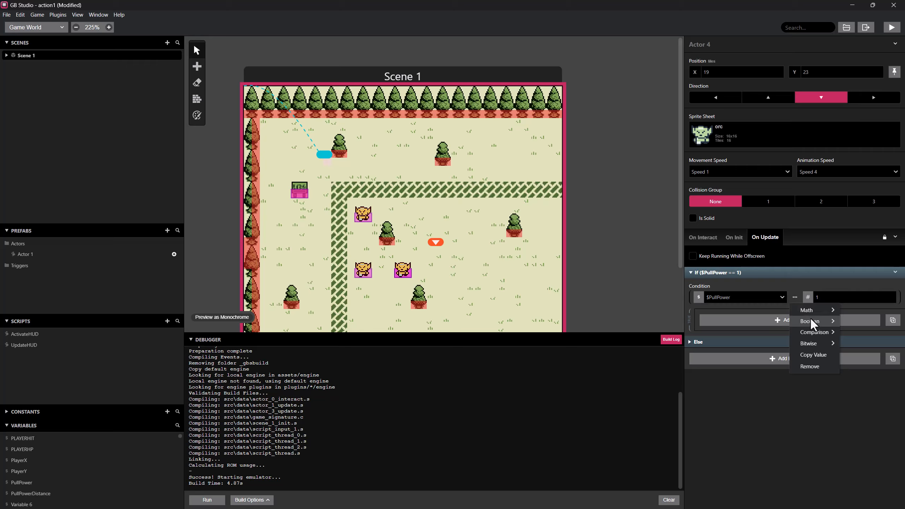
mouse_move(816, 331)
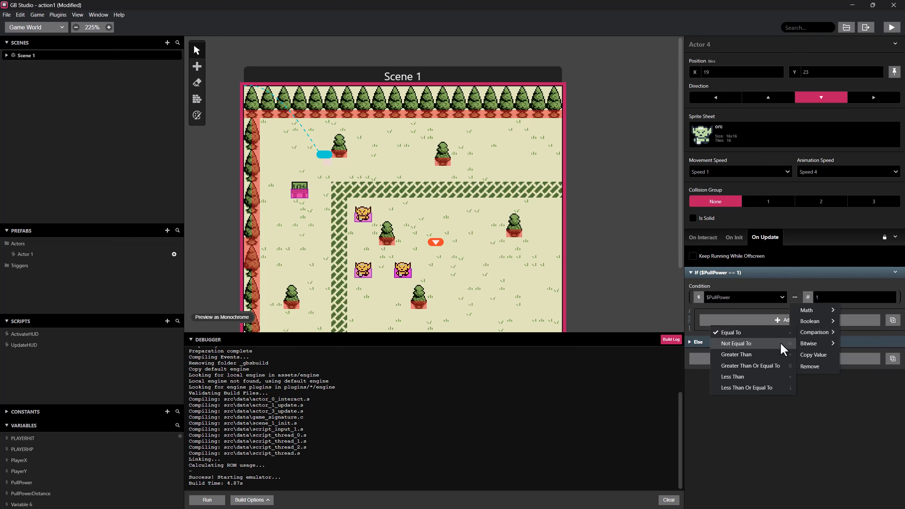
left_click(762, 377)
left_click(839, 297)
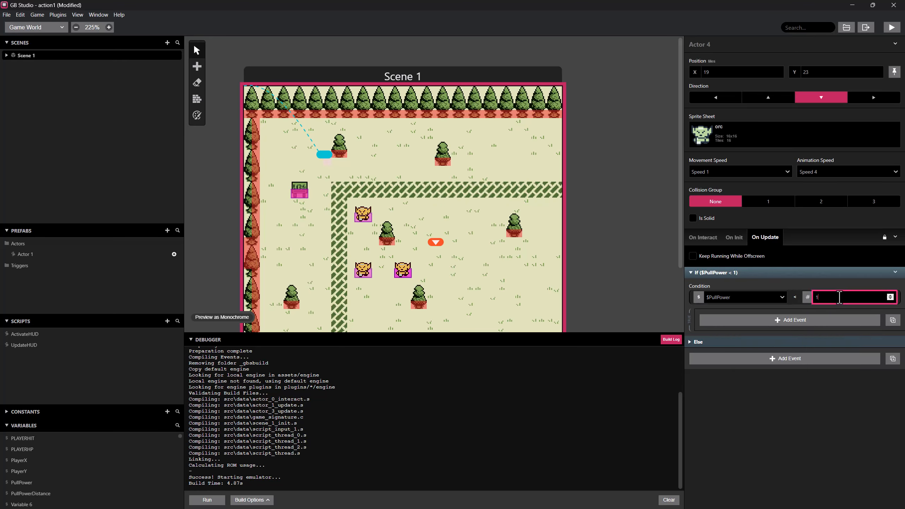
type("-10")
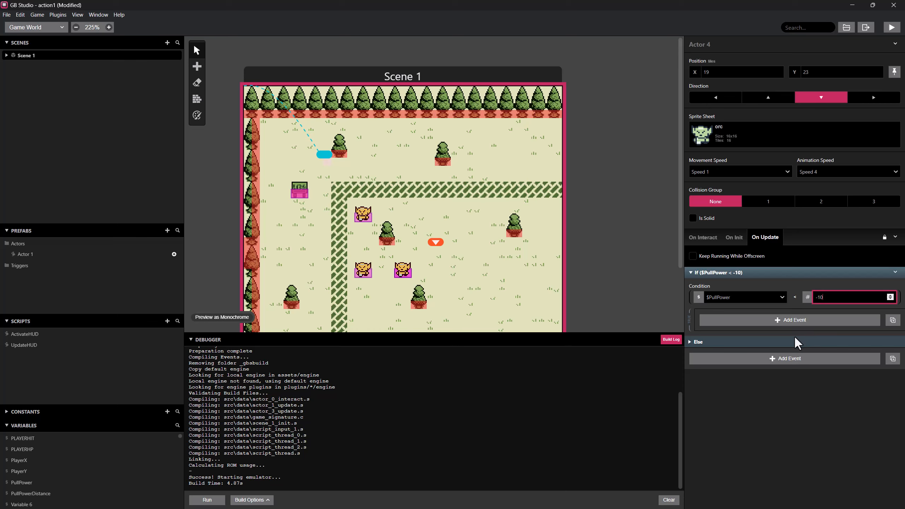
left_click(896, 273)
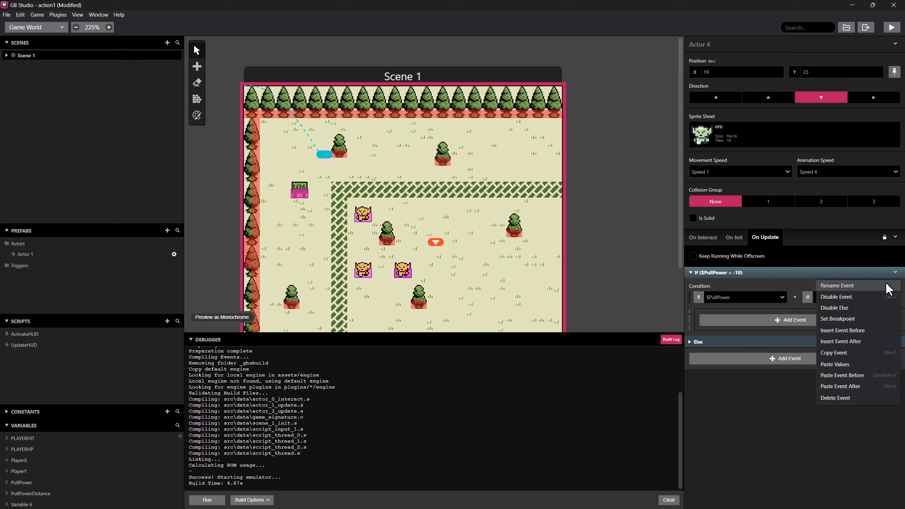
left_click(843, 398)
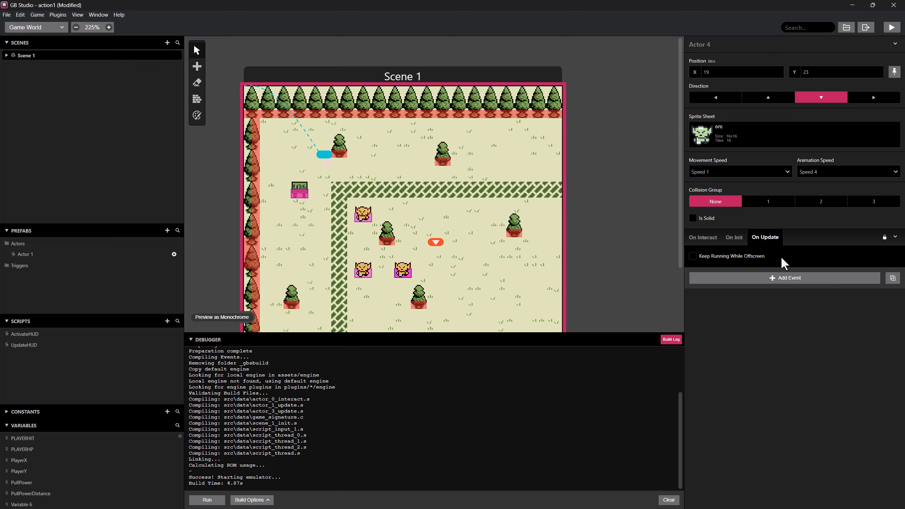
key("ctrl+z")
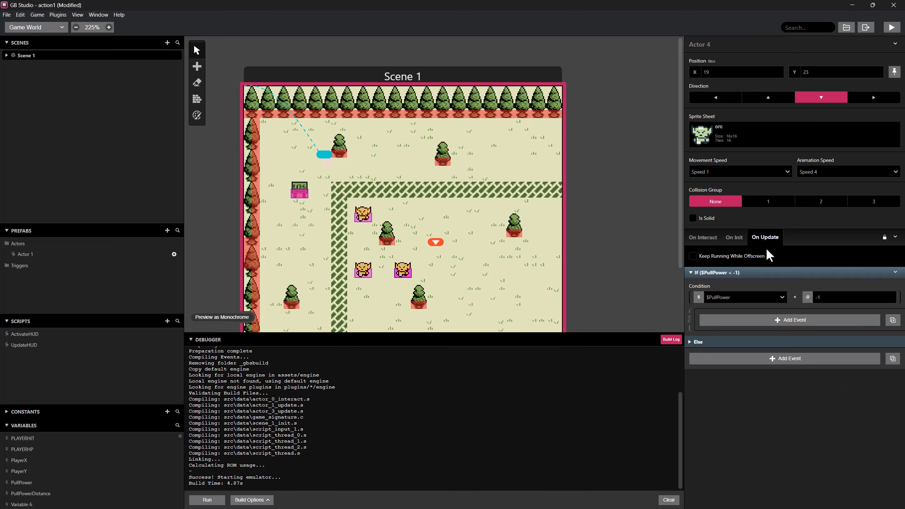
Disable the Else branch of the PullPower If event and add a second If event below it.
left_click(895, 272)
left_click(865, 304)
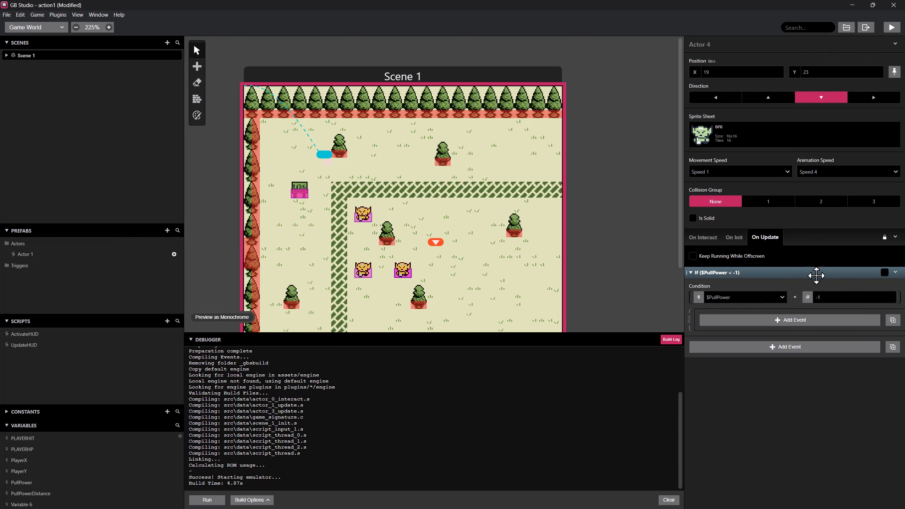
left_click(767, 347)
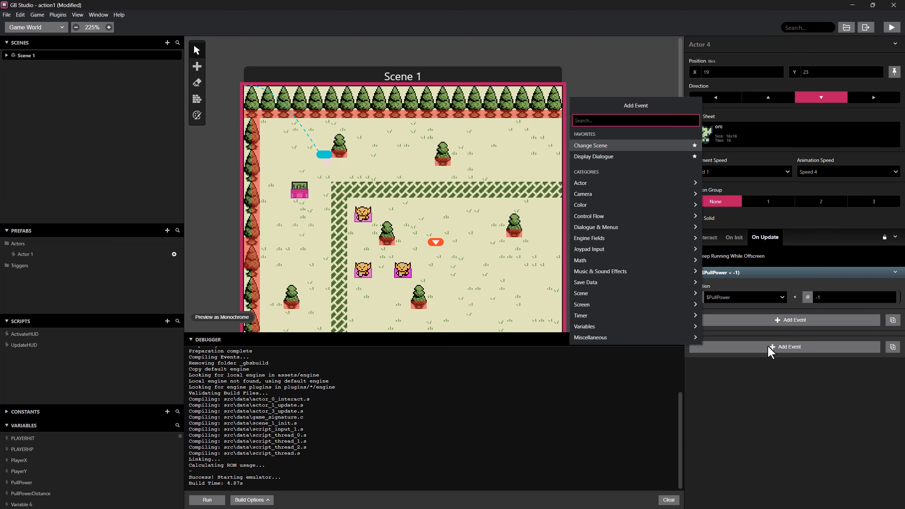
type("if")
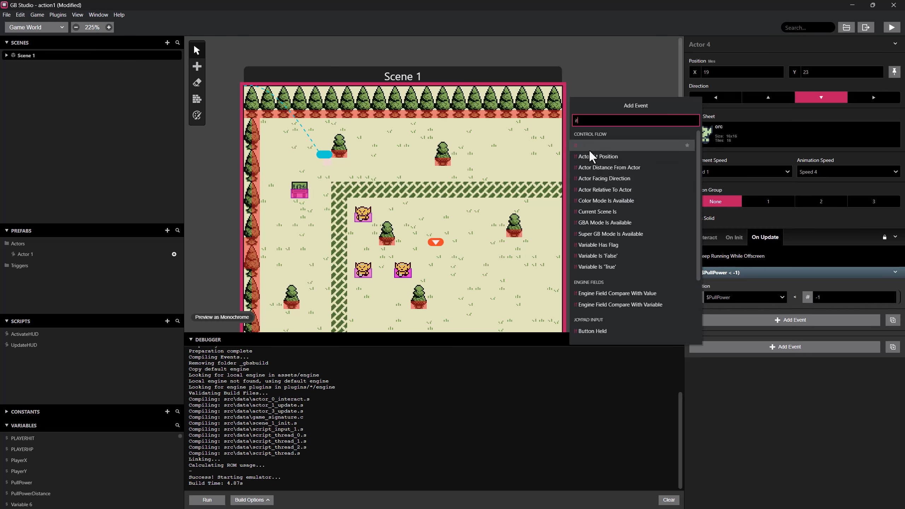
left_click(590, 150)
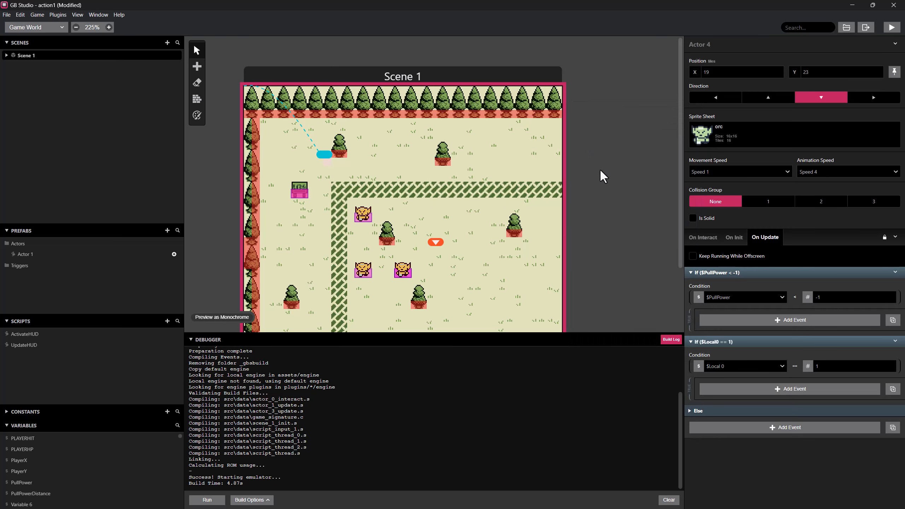
Set the second If event's comparison operator to Greater Than.
left_click(796, 368)
mouse_move(824, 402)
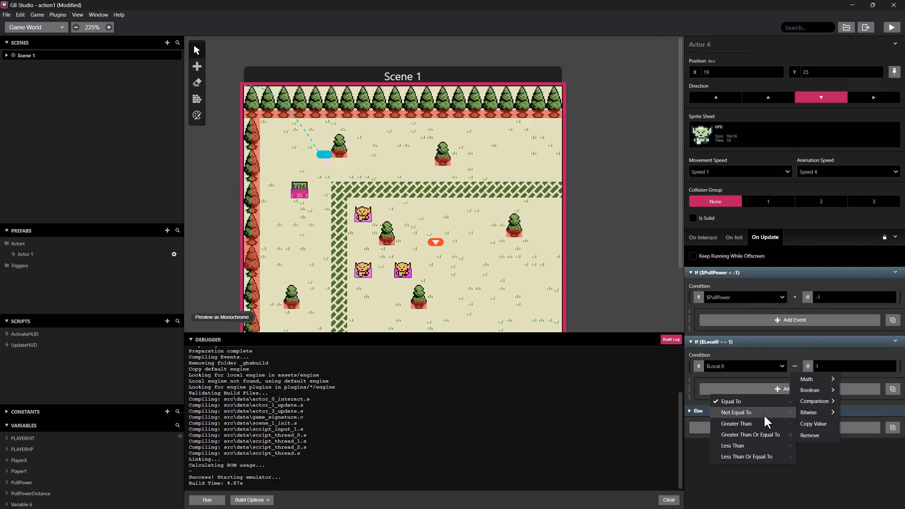
left_click(760, 423)
left_click(819, 370)
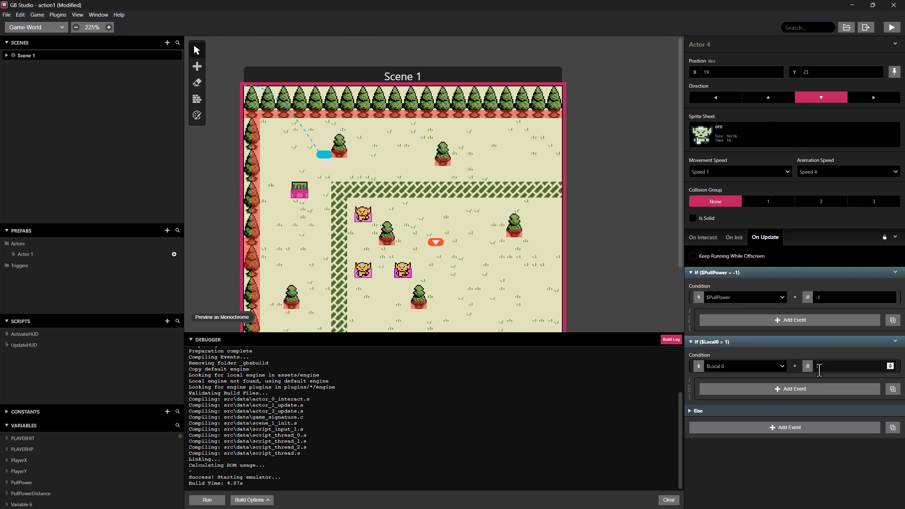
left_click(821, 369)
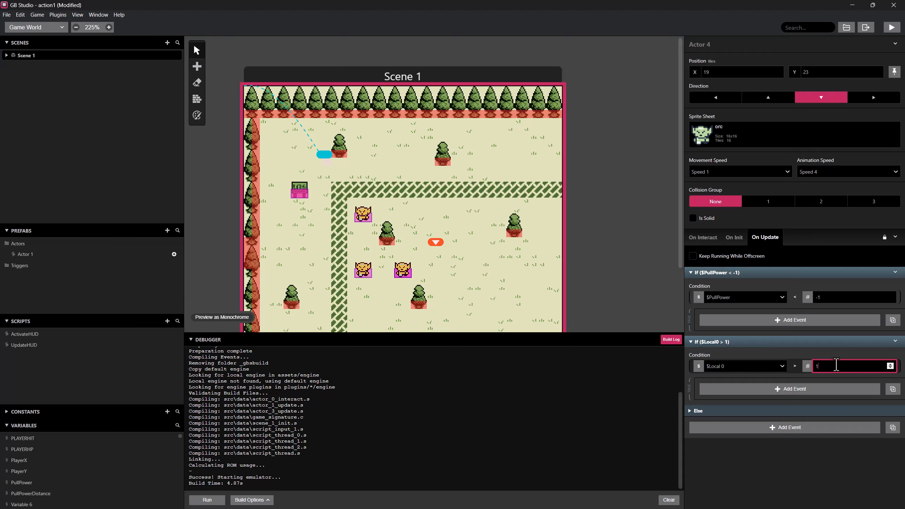
Set the PullPower condition's value to -10 and change the second If condition to Greater Than Or Equal To -10.
left_click(830, 297)
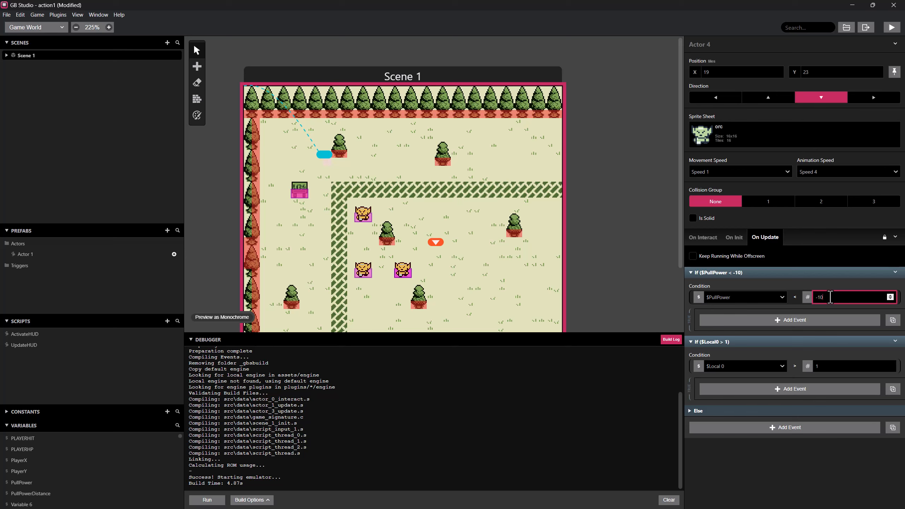
type("0")
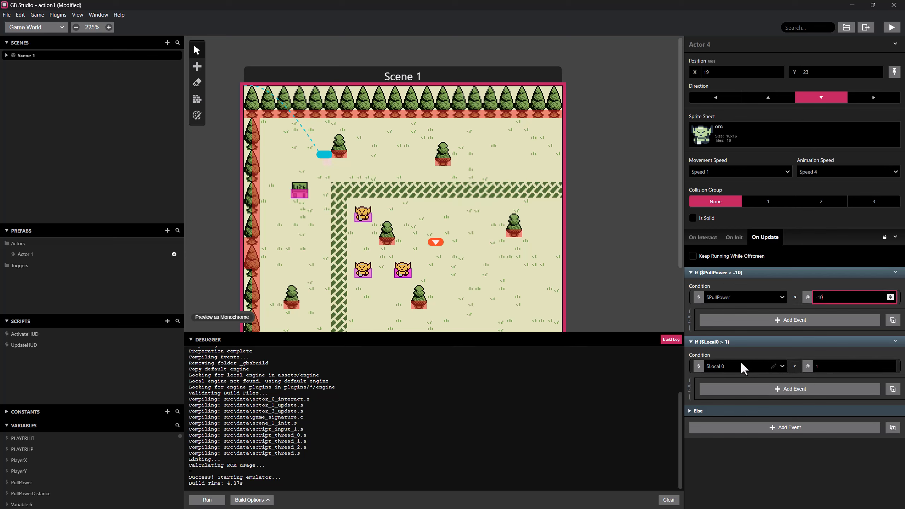
left_click(824, 369)
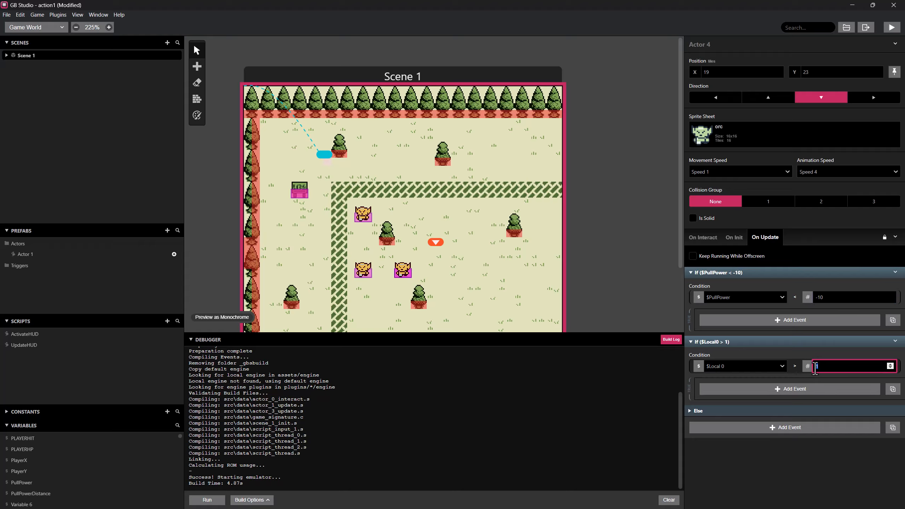
left_click(795, 367)
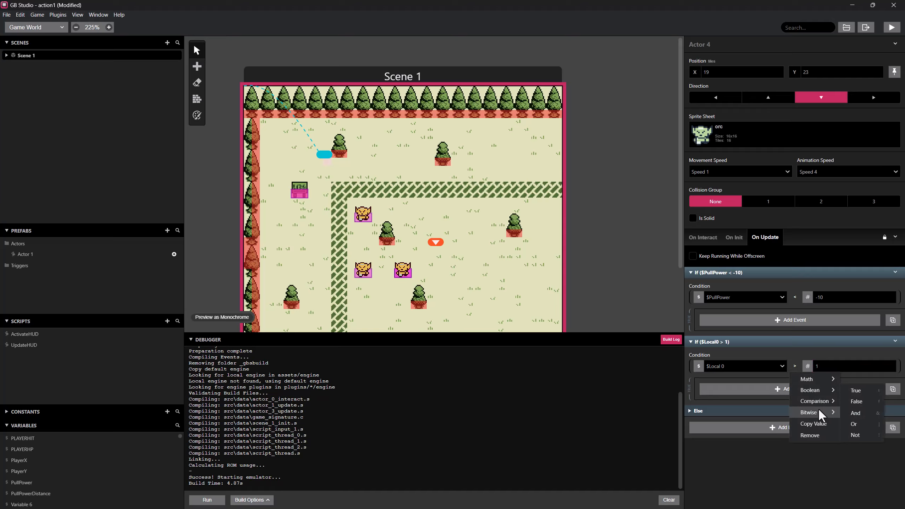
mouse_move(816, 401)
left_click(764, 434)
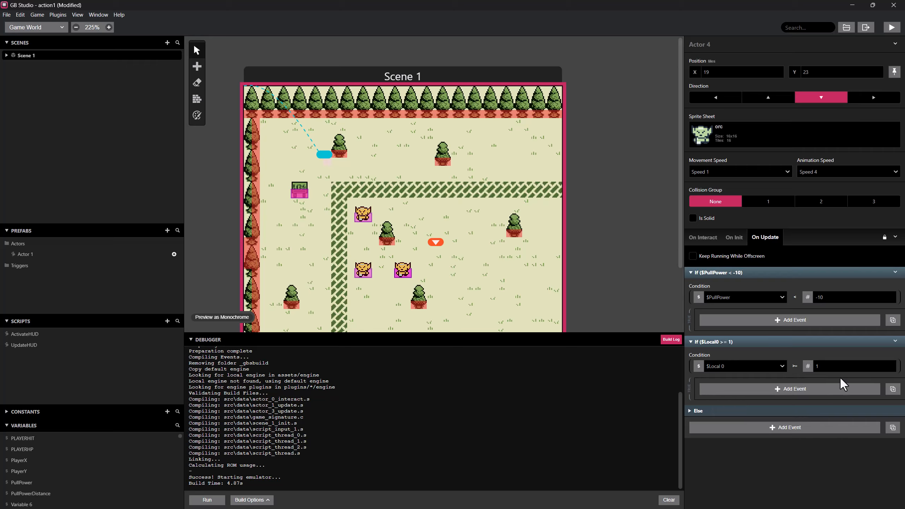
left_click(836, 368)
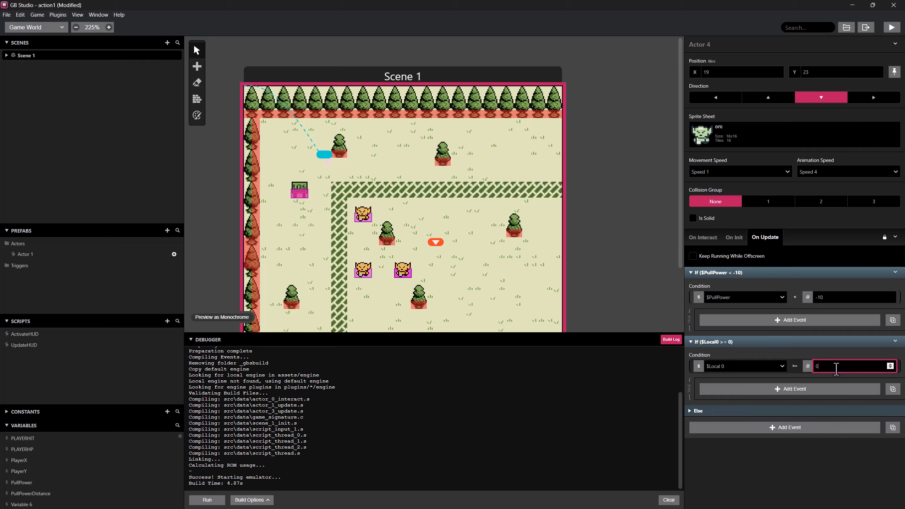
key("BackSpace")
type("-10")
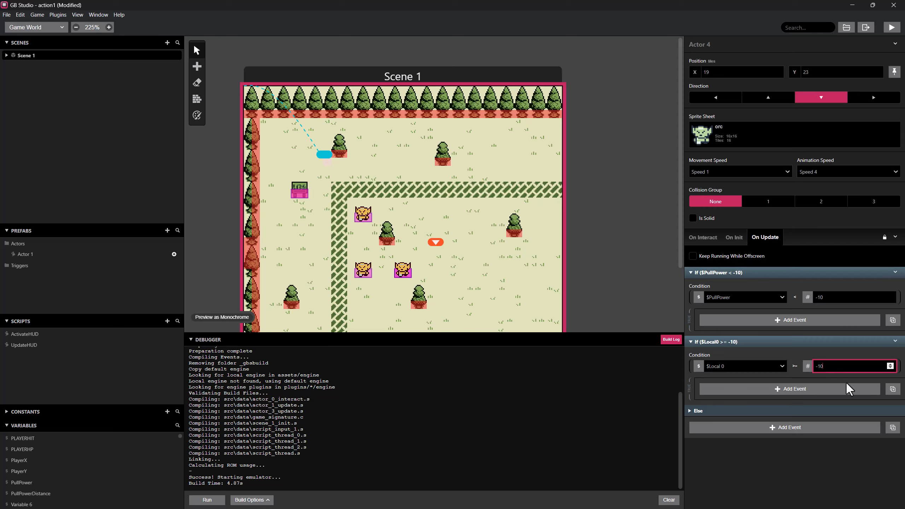
Disable the Else branch of the second If event and add a third If event below it.
left_click(895, 341)
left_click(869, 376)
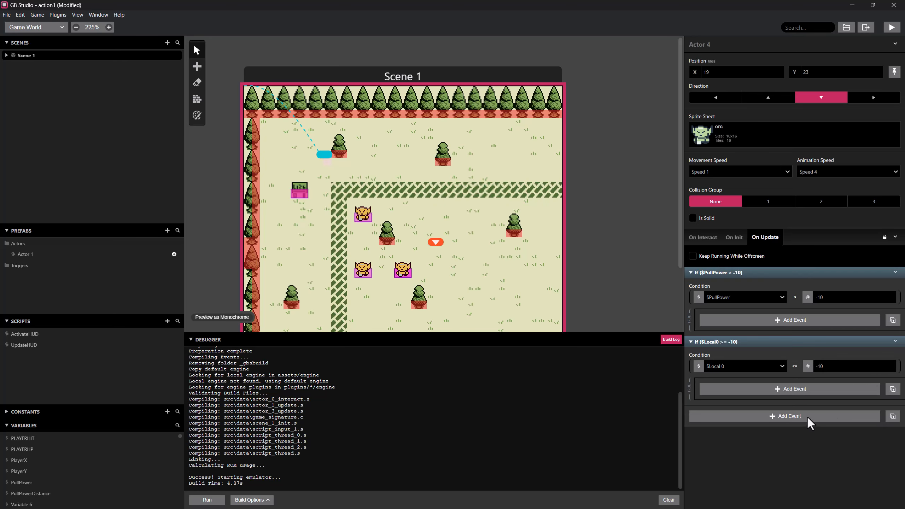
left_click(766, 415)
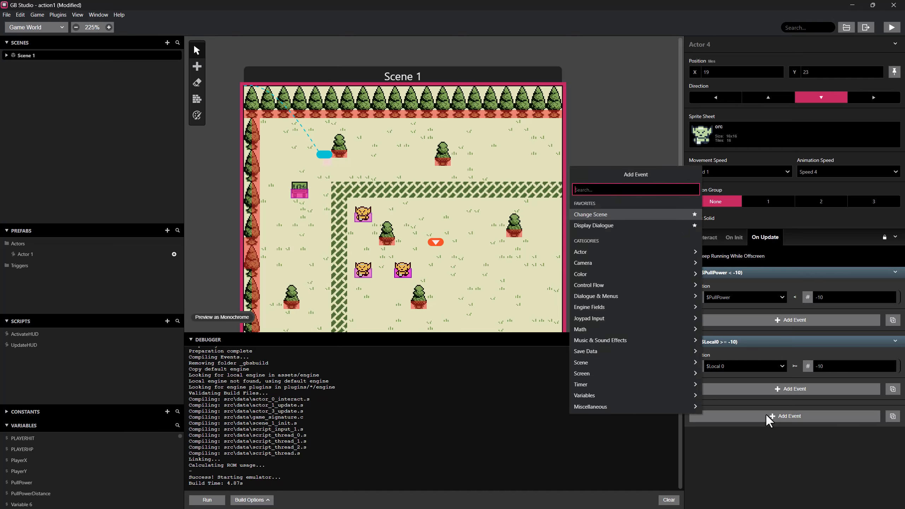
type("if")
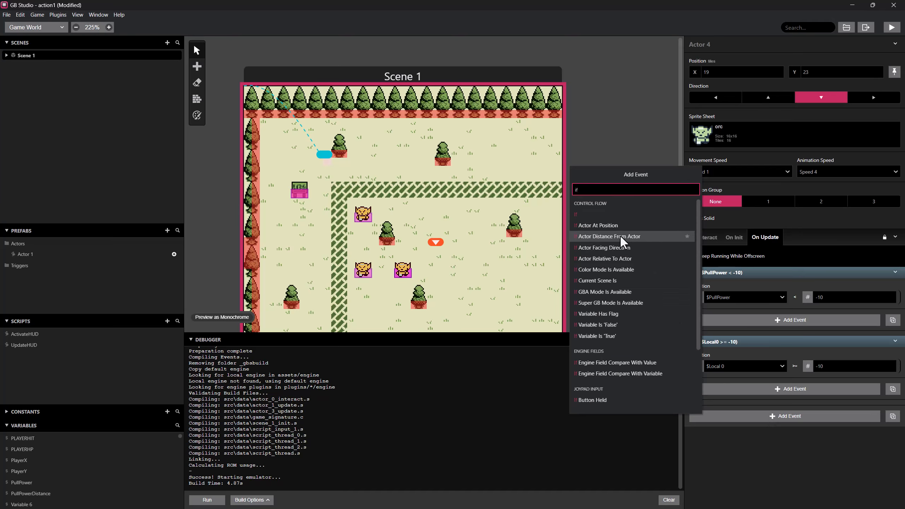
left_click(609, 218)
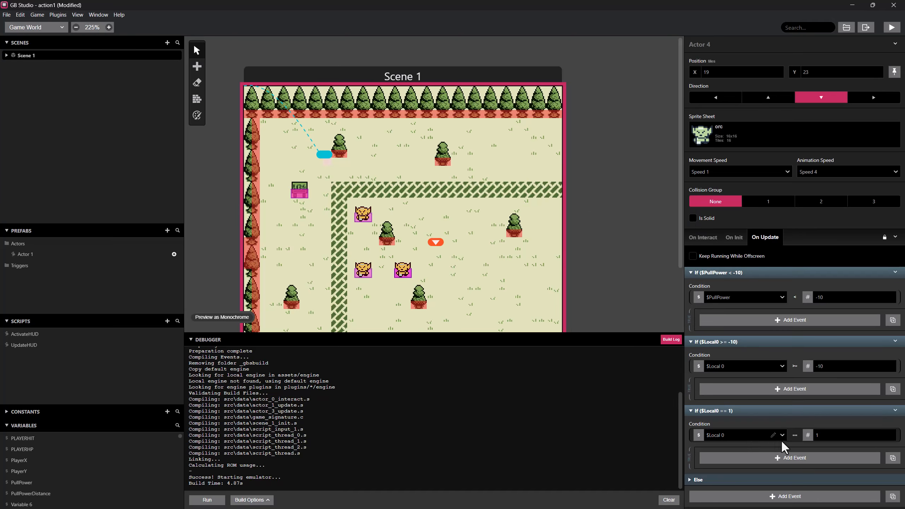
Set the third If event's condition to Greater Than 10 and disable its Else branch.
left_click(792, 437)
mouse_move(805, 454)
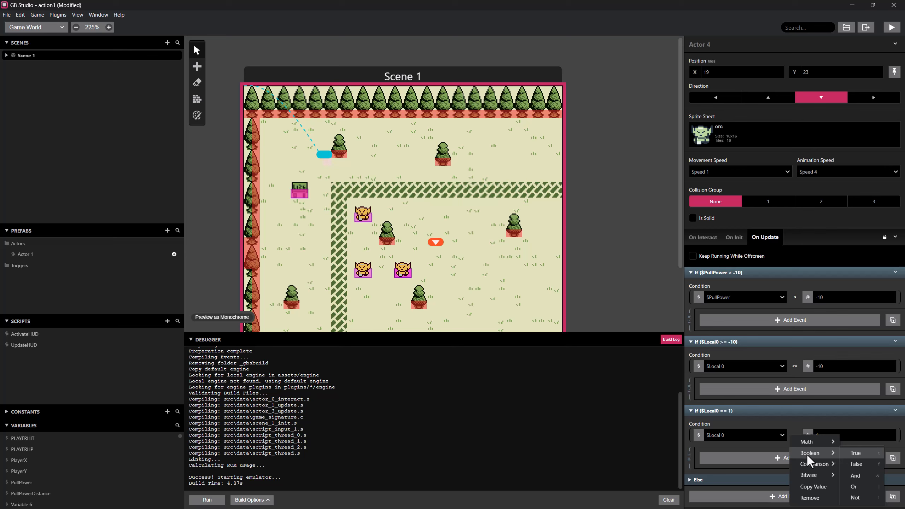
left_click(754, 465)
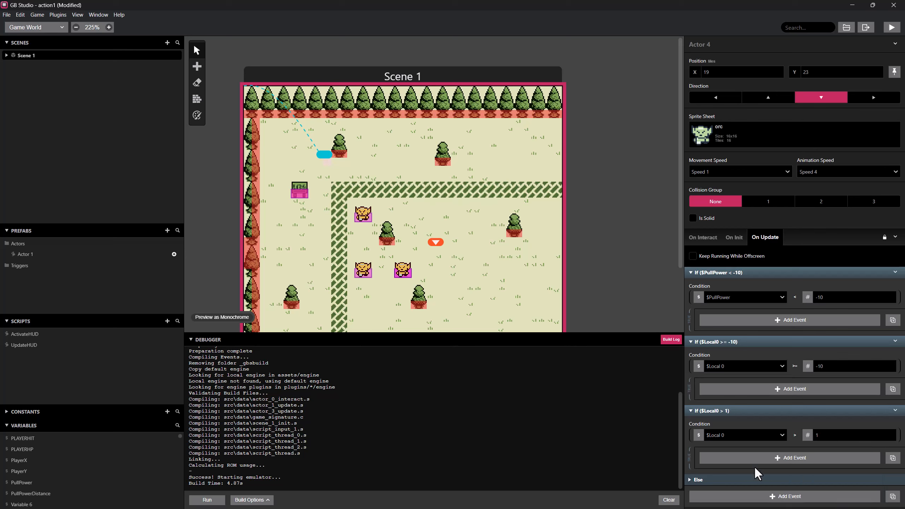
left_click(827, 435)
type("0")
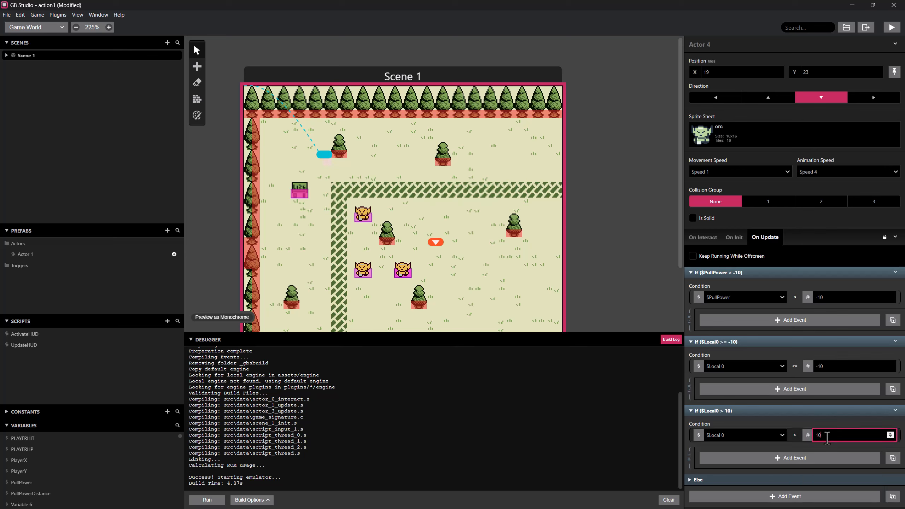
left_click(894, 411)
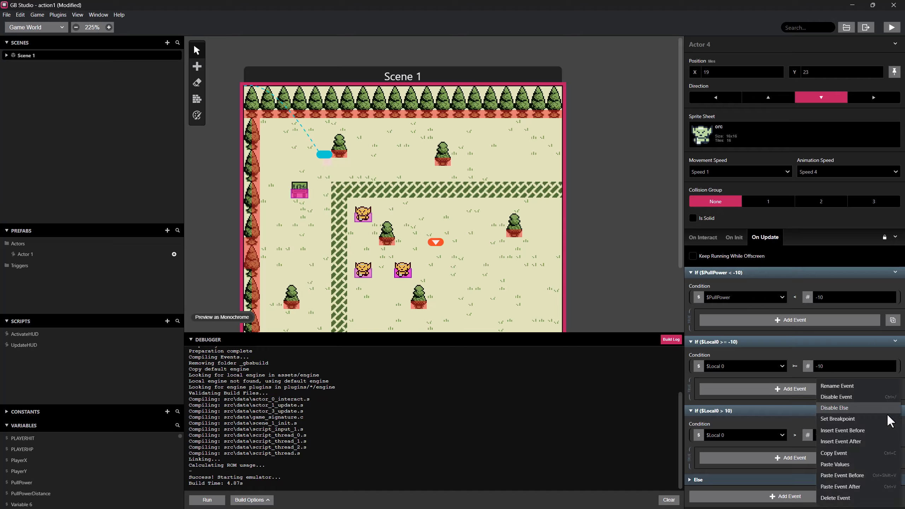
left_click(847, 409)
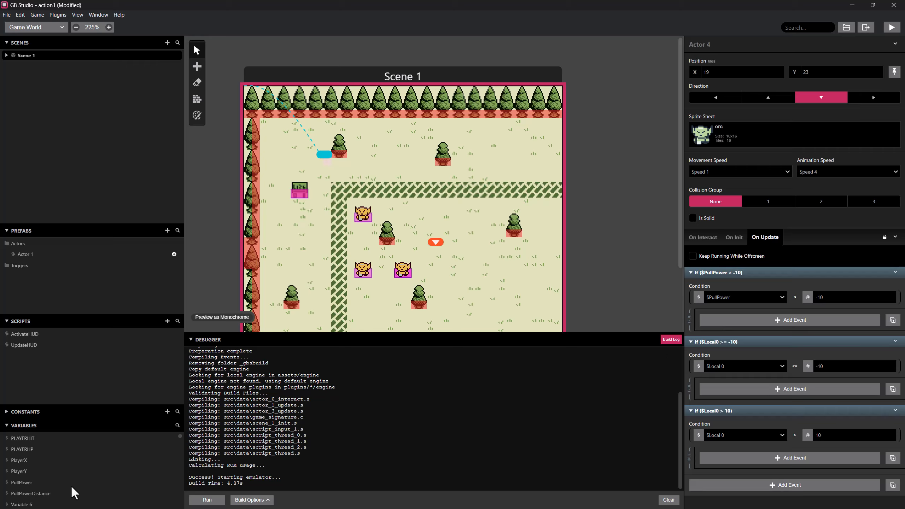
Add a Variable Set To Value event inside the PullPower < -10 If event, setting PullPowerDistance to -1.
left_click(764, 322)
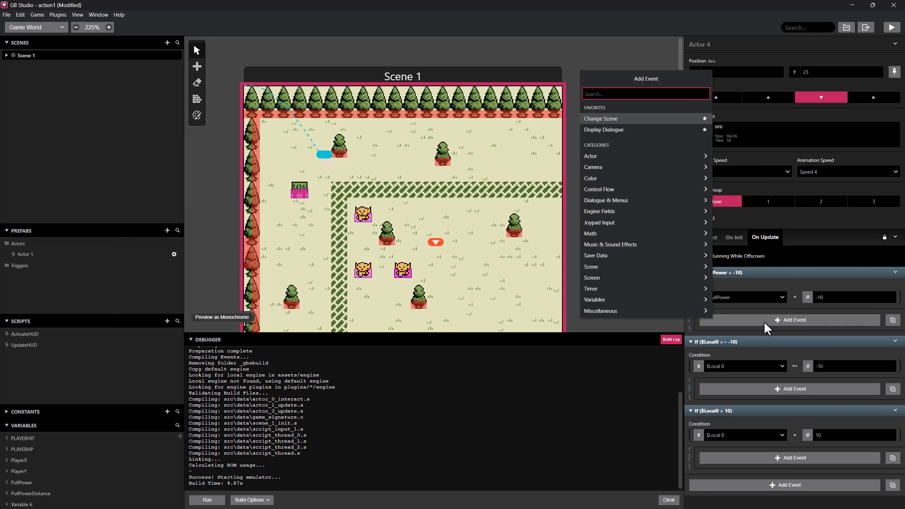
type("set var")
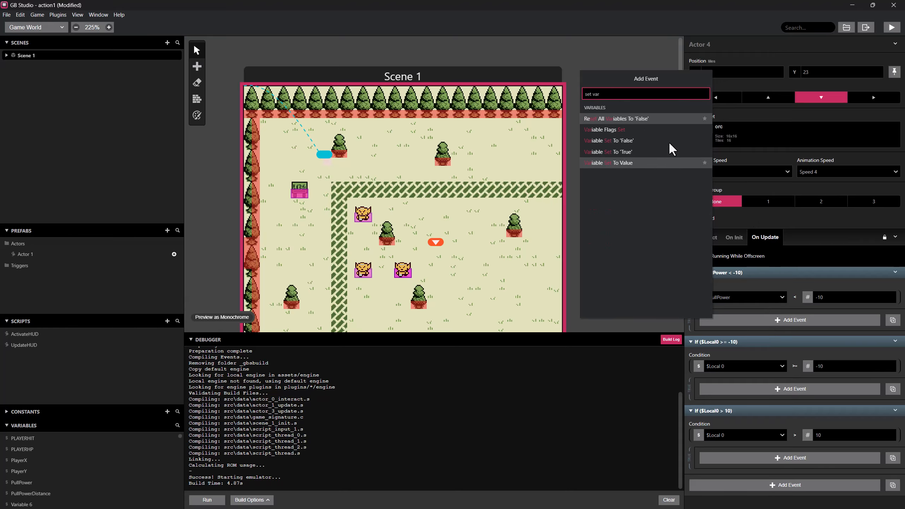
left_click(627, 162)
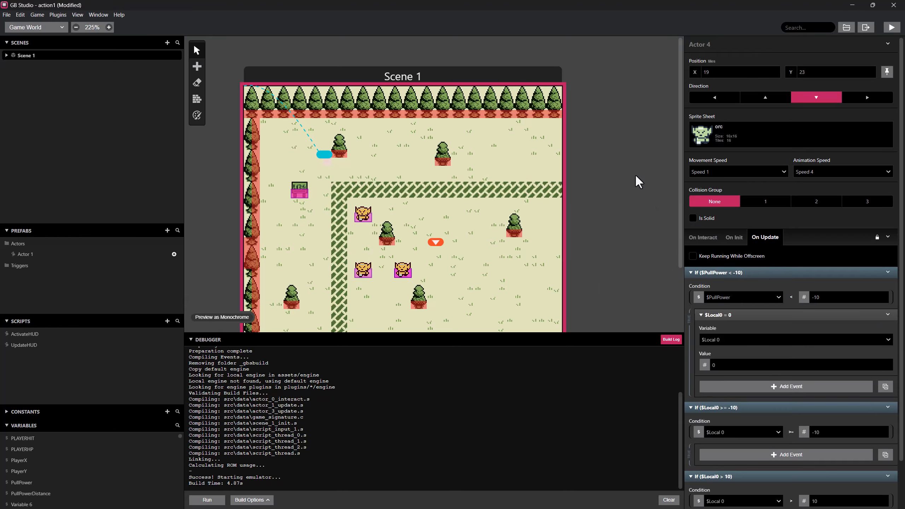
left_click(732, 338)
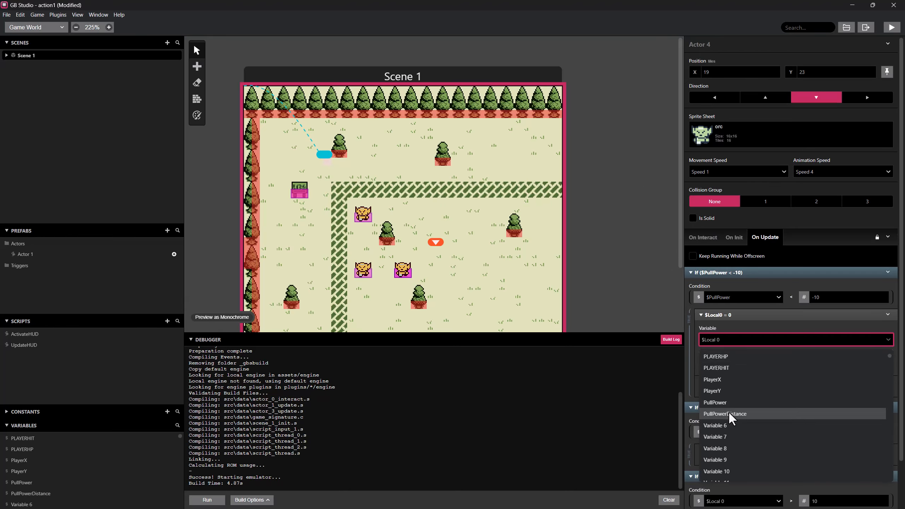
left_click(729, 413)
left_click(714, 365)
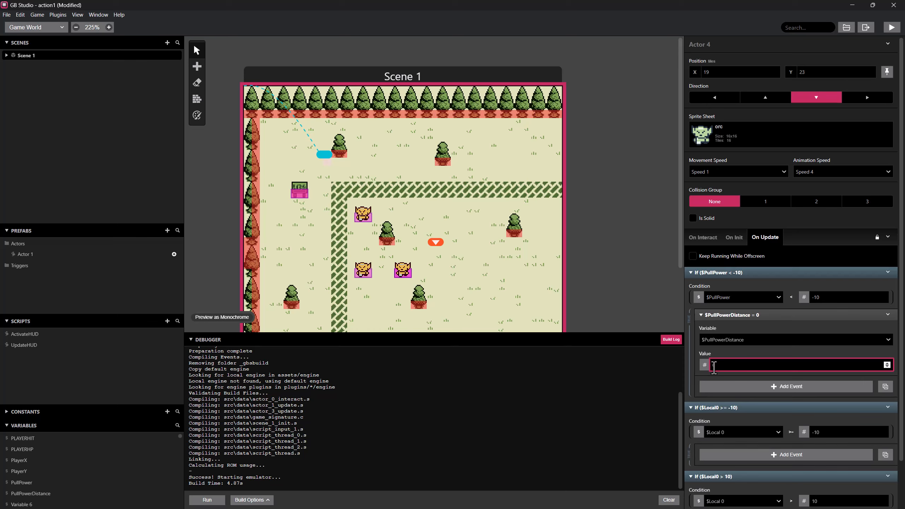
left_click_drag(712, 366, 762, 366)
type("-1")
Copy the PullPowerDistance event into the second If event and set the copy's value to 0.
scroll(758, 375, "down", 2)
scroll(734, 392, "down", 1)
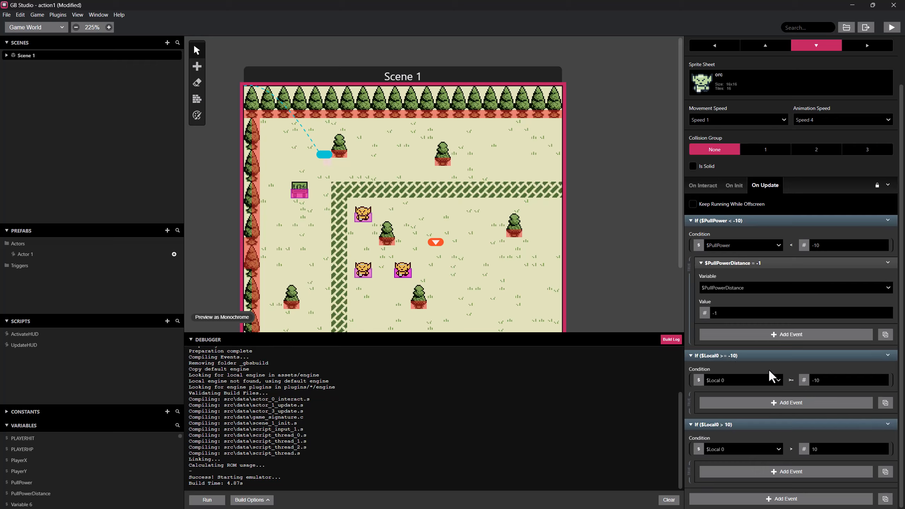
left_click(746, 410)
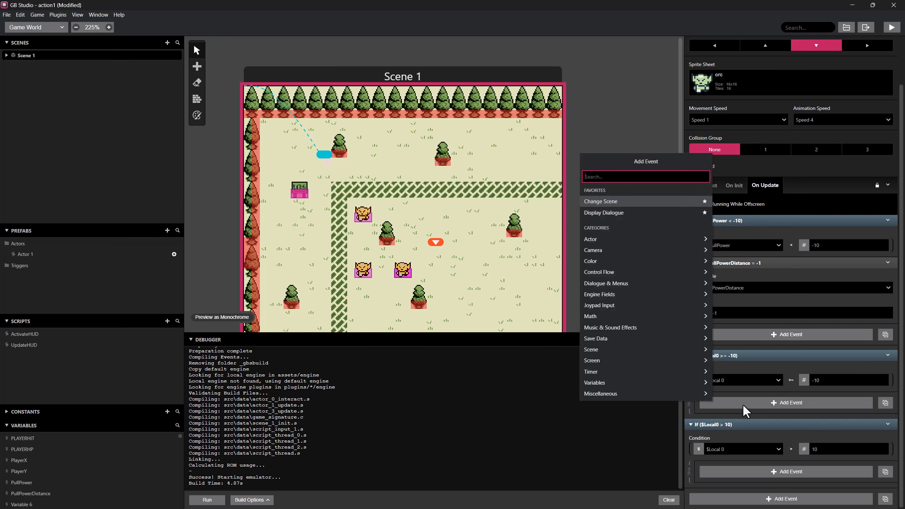
left_click(765, 297)
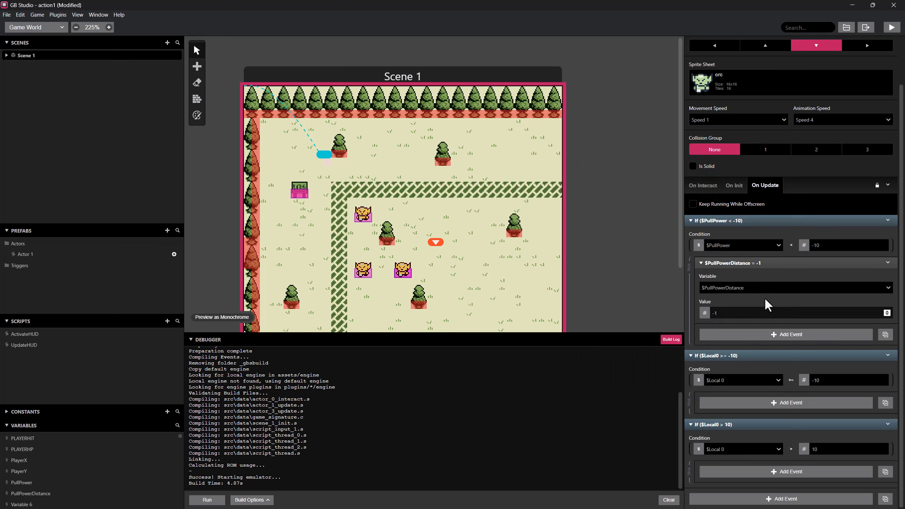
right_click(740, 263)
left_click(758, 322)
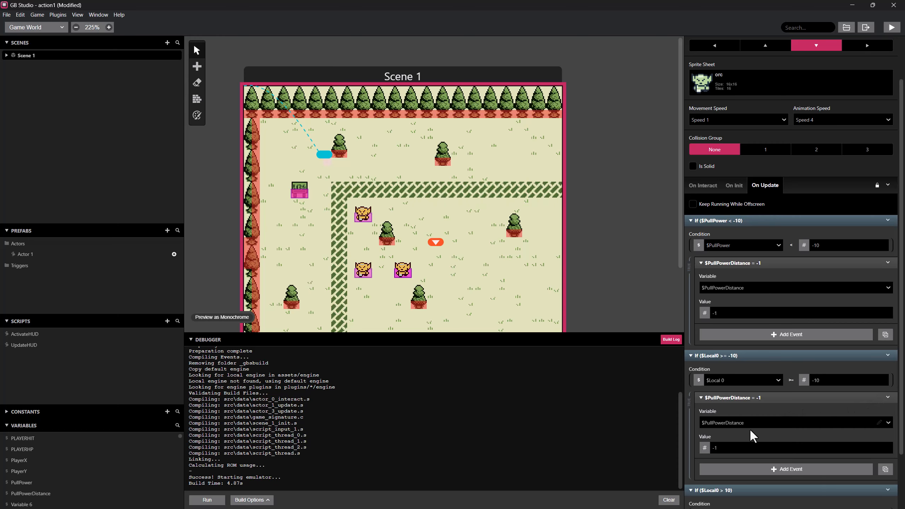
double_click(710, 448)
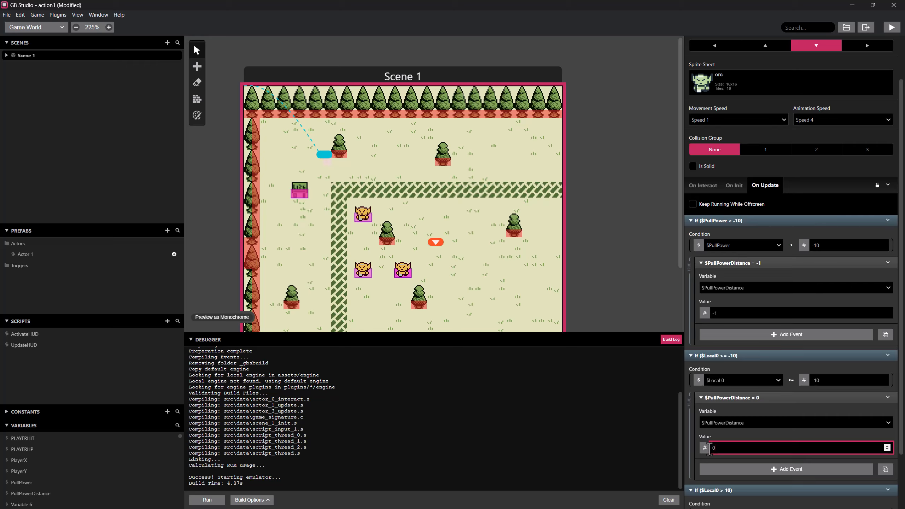
type("0")
Paste the PullPowerDistance event into the third If event and set its value to 1.
scroll(748, 410, "down", 2)
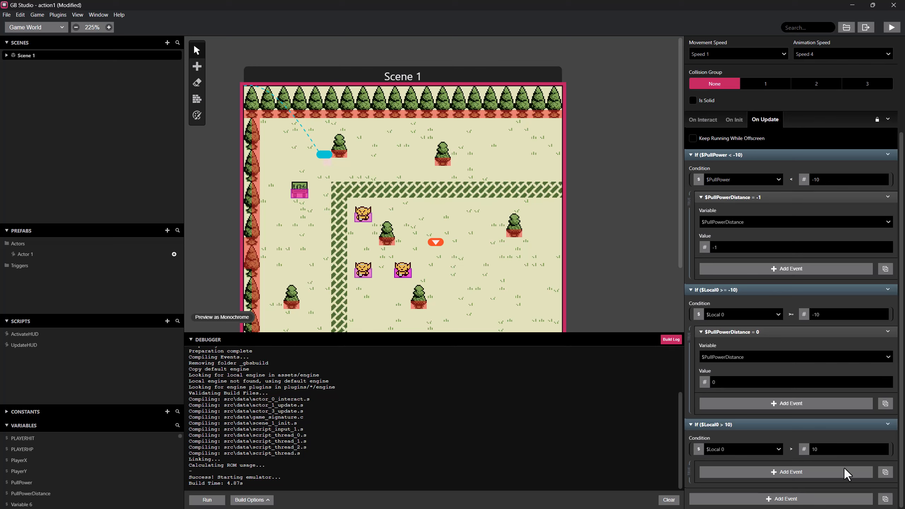
left_click(888, 471)
scroll(777, 472, "down", 3)
left_click_drag(728, 447, 712, 447)
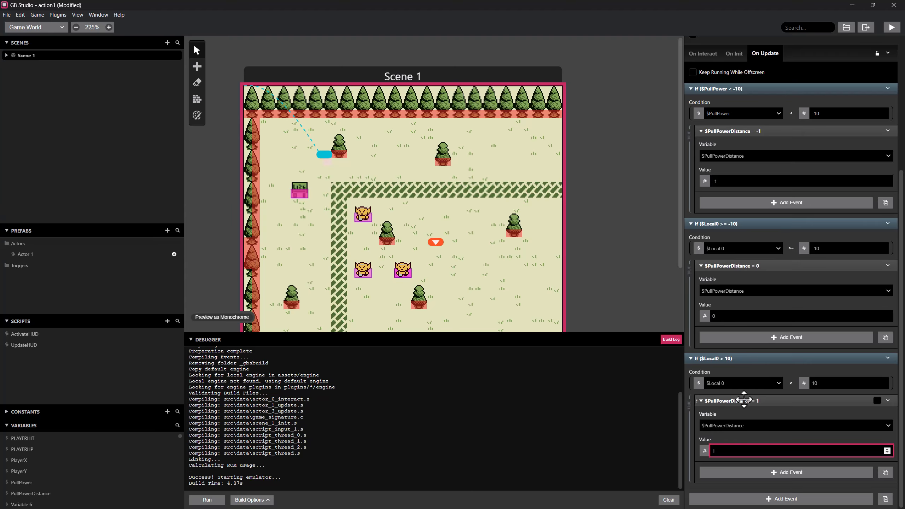
Change the condition variable of the second and third If events to PullPower.
scroll(746, 279, "up", 1)
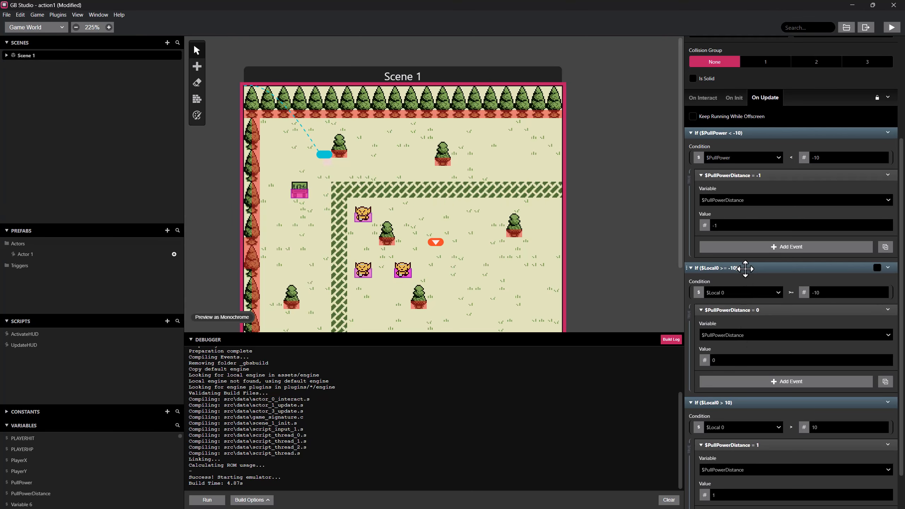
left_click(727, 360)
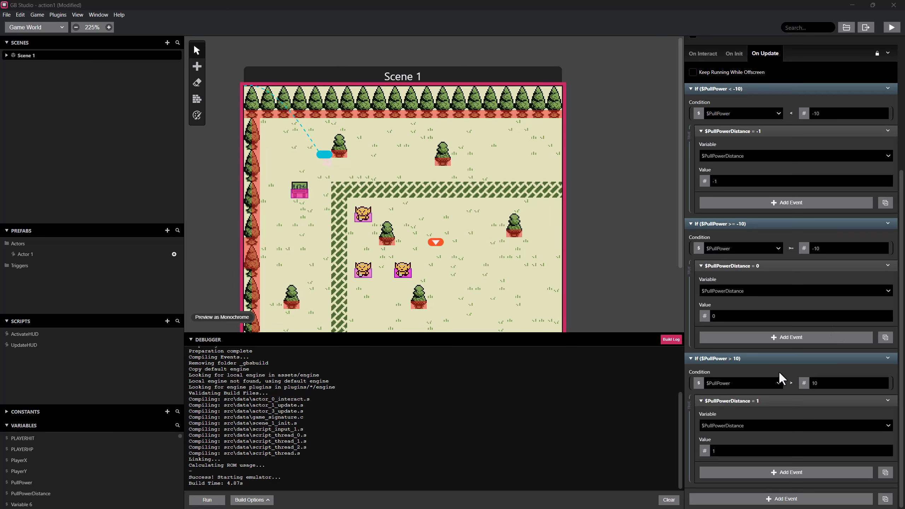
scroll(752, 332, "up", 4)
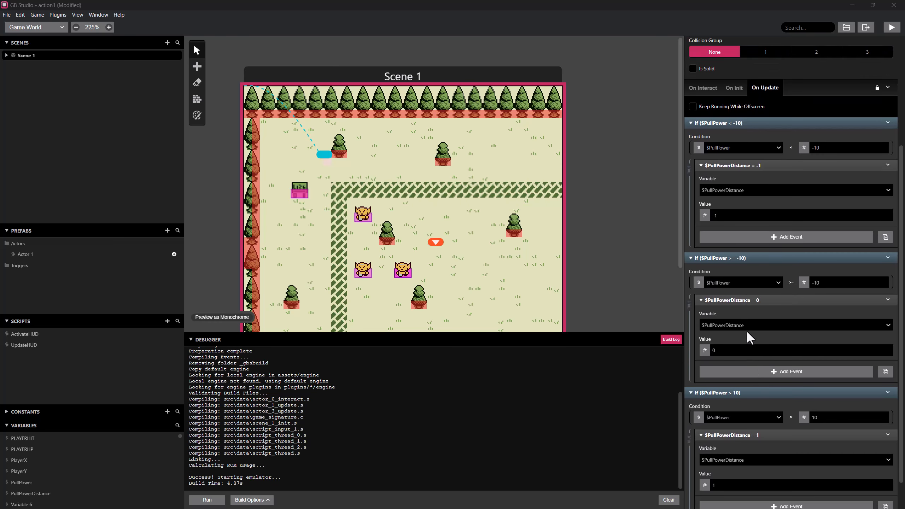
scroll(754, 322, "down", 4)
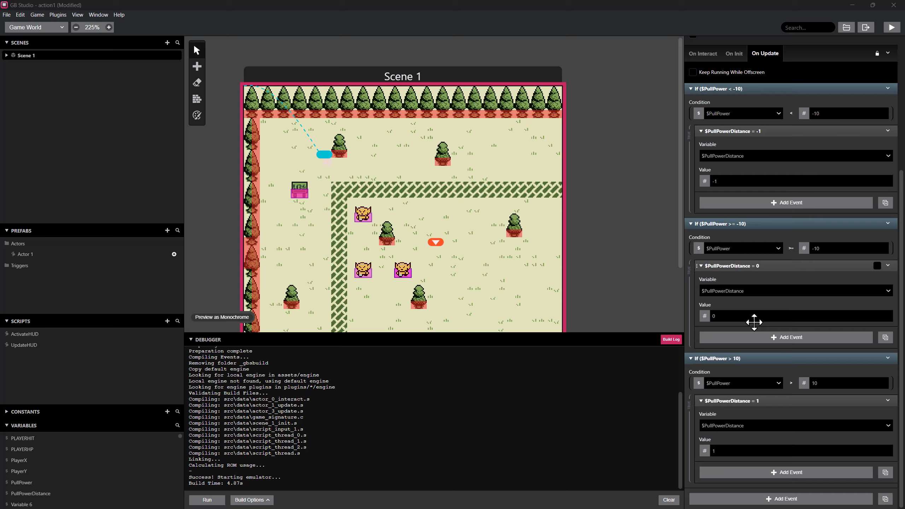
Insert a Wait event after the PullPower > 10 If event.
right_click(752, 359)
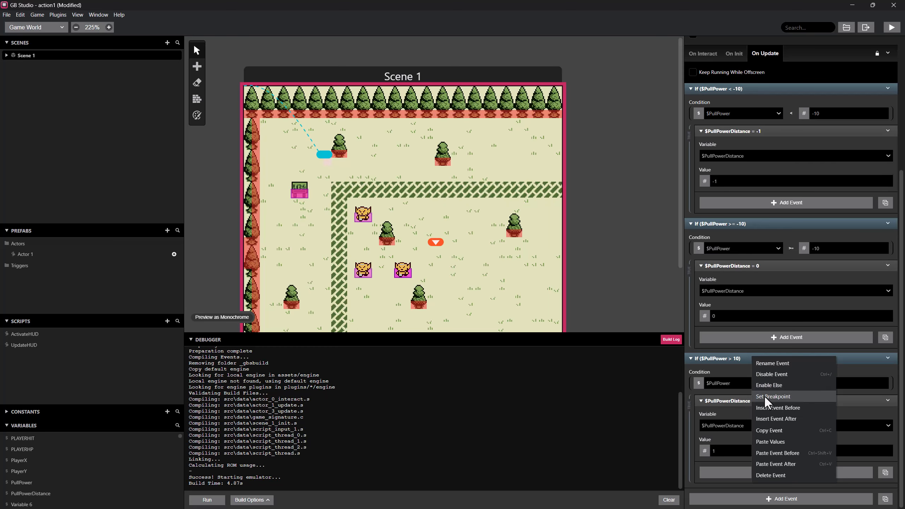
left_click(771, 420)
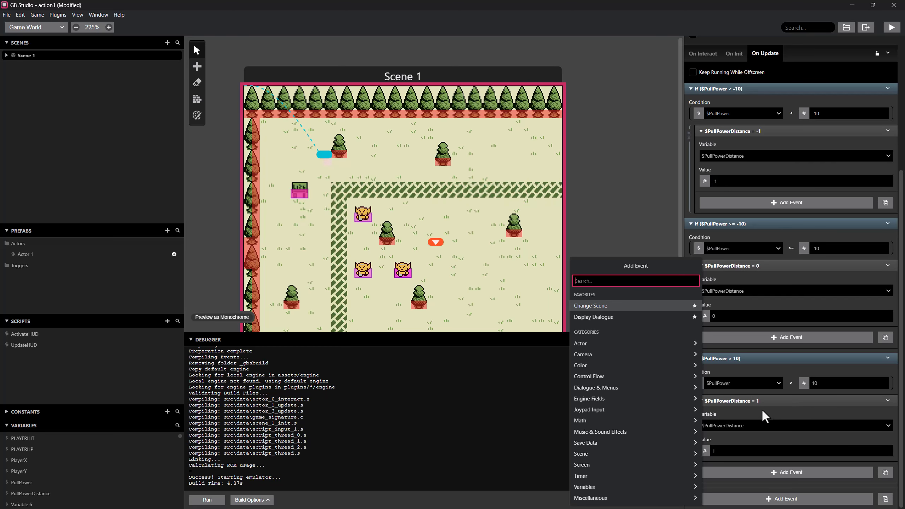
type("wa")
left_click(606, 331)
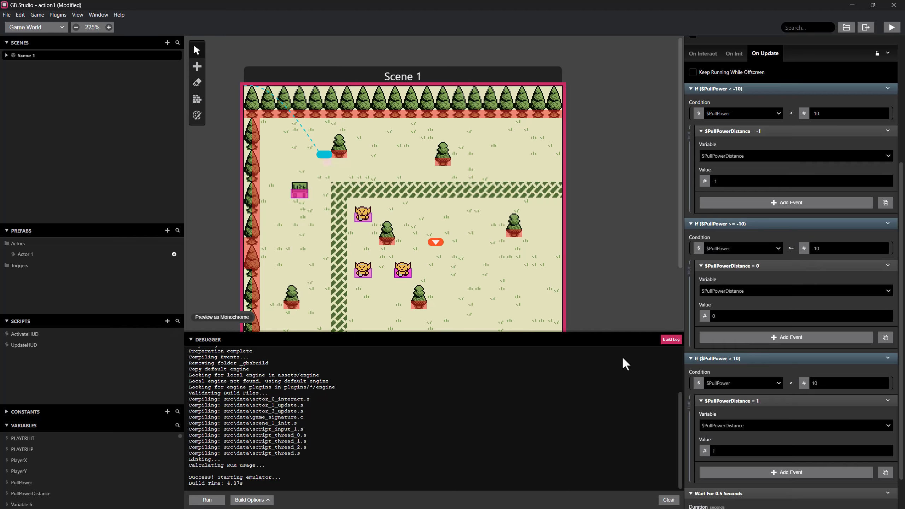
left_click(715, 451)
double_click(716, 453)
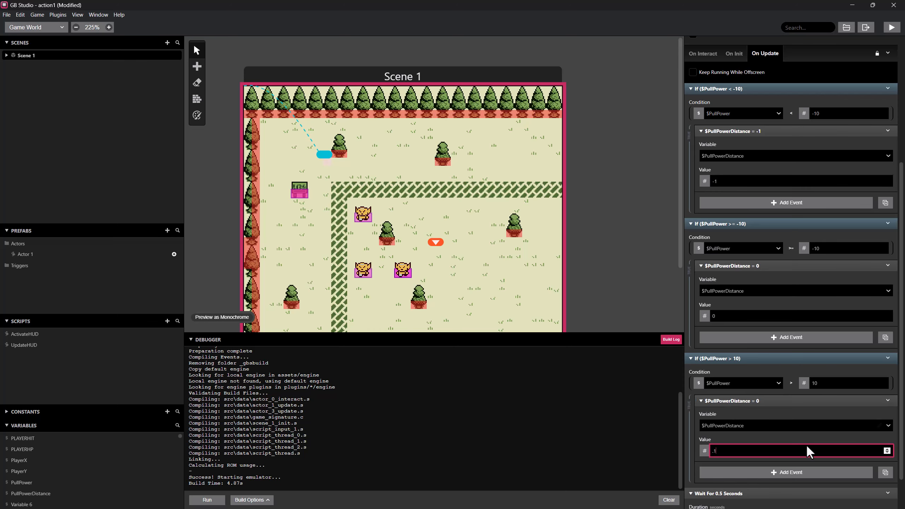
left_click(764, 439)
left_click_drag(741, 450, 708, 446)
scroll(726, 417, "down", 2)
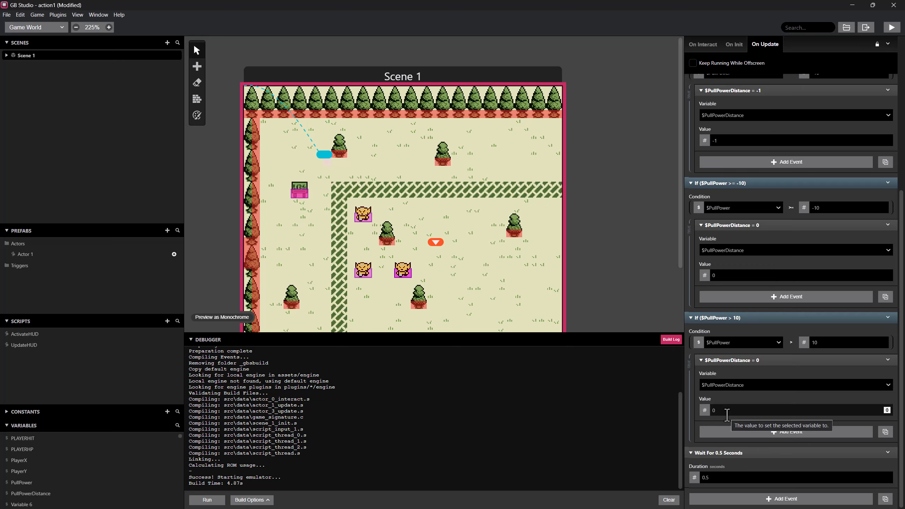
left_click_drag(726, 412, 713, 411)
type("1")
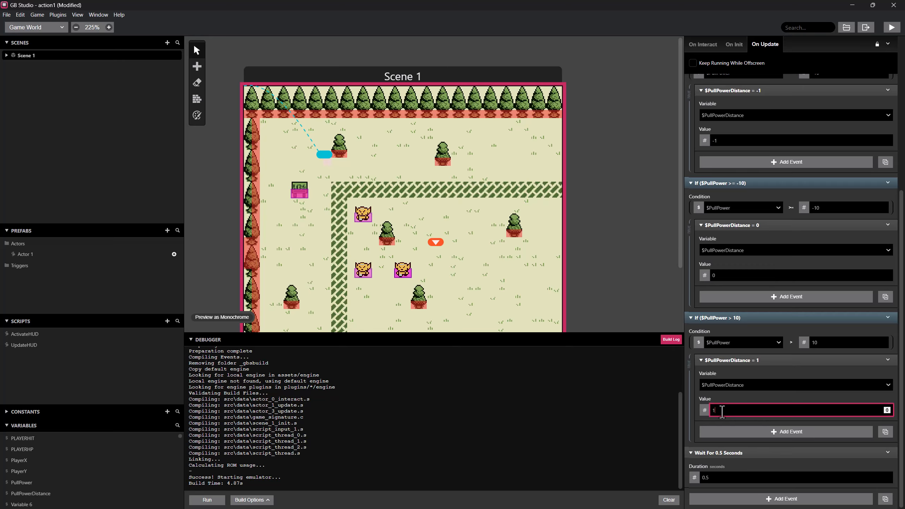
left_click(720, 420)
Set the Wait event's duration to 0.1 seconds.
left_click(708, 478)
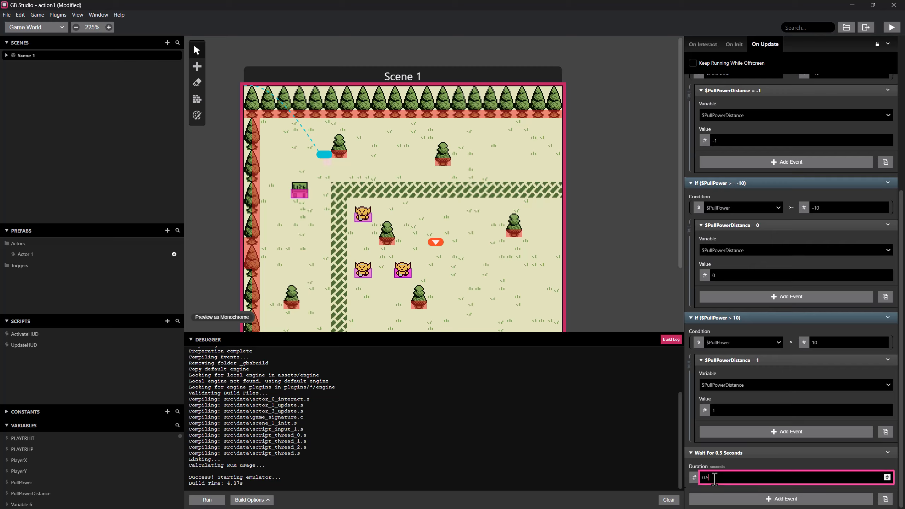
type("1")
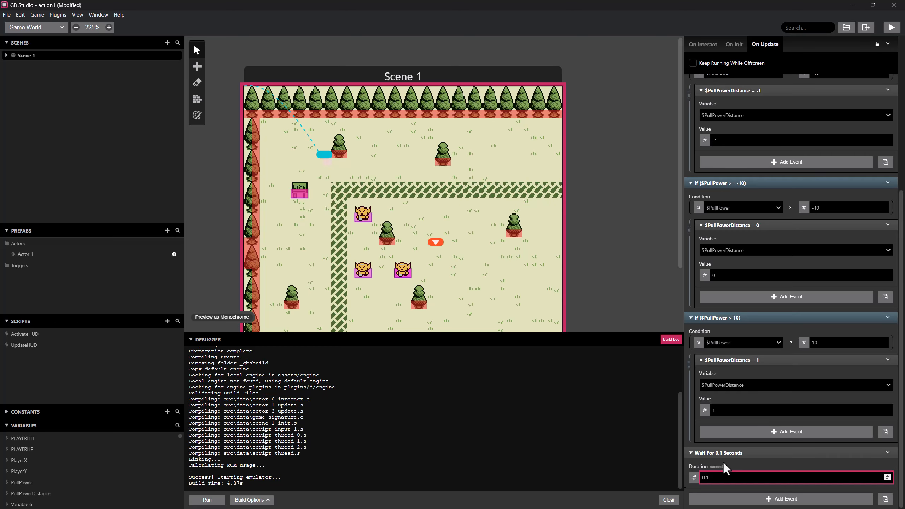
In Actor 3's On Update script, set the first Actor 4 Move Relative event's X to the PullPowerDistance variable.
scroll(758, 396, "up", 6)
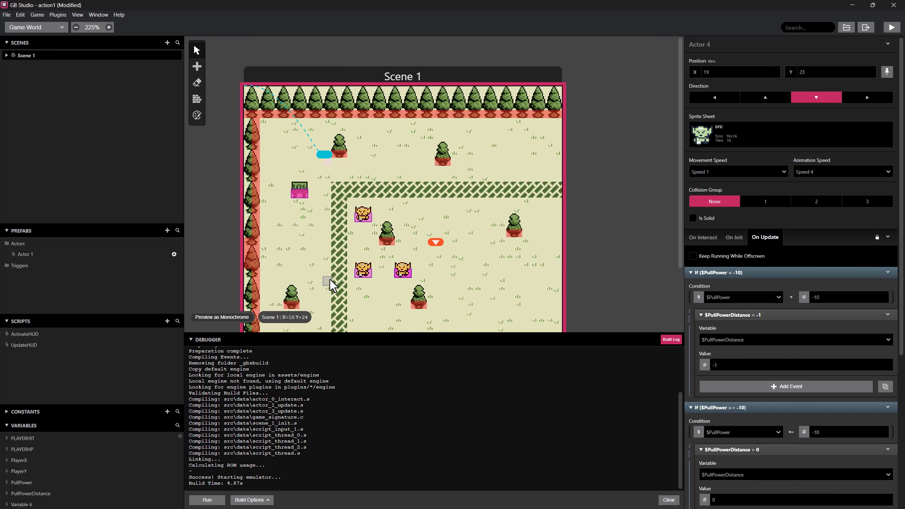
left_click(363, 276)
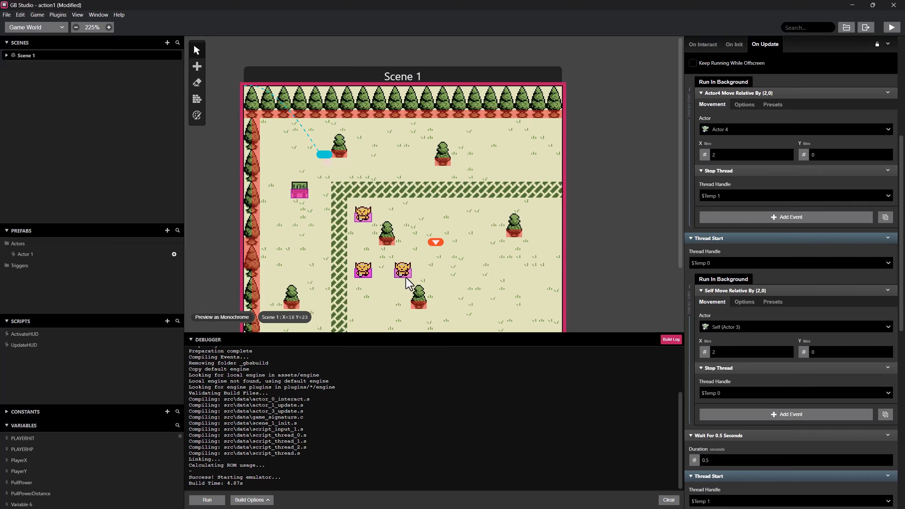
scroll(724, 362, "down", 1)
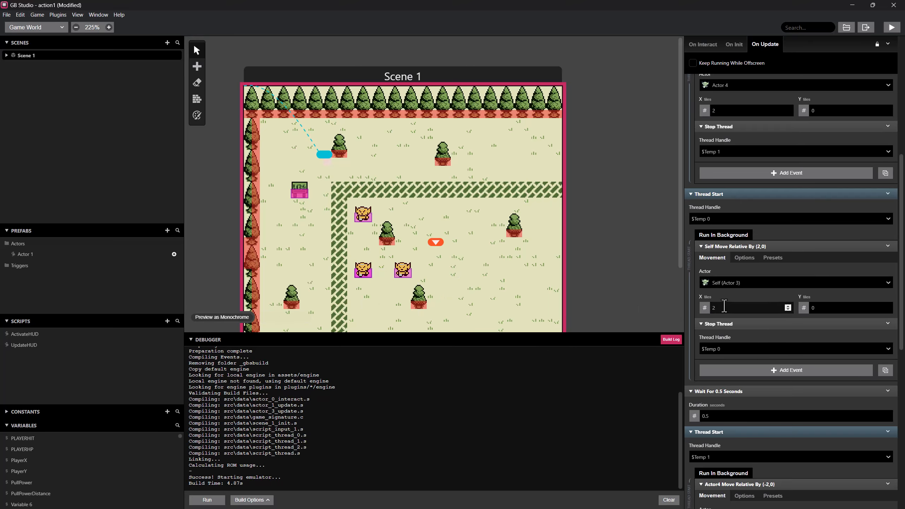
scroll(740, 305, "up", 4)
scroll(748, 223, "up", 1)
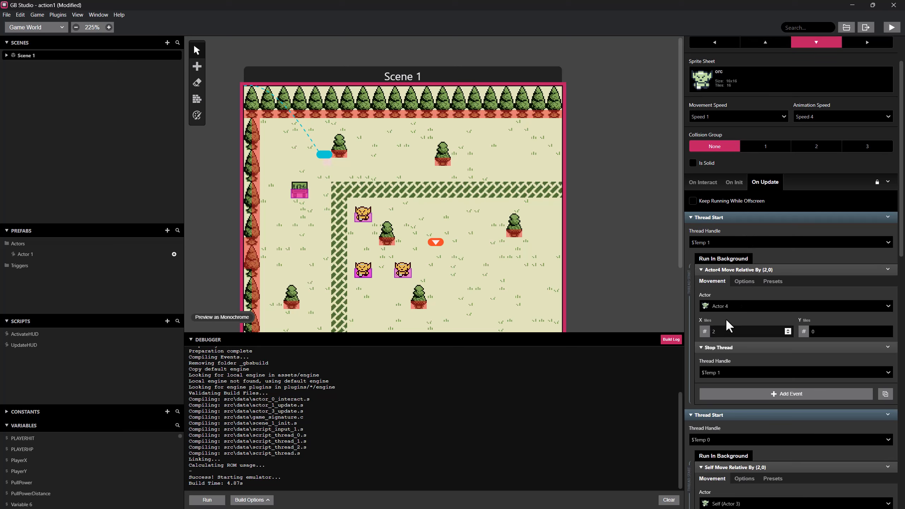
left_click(705, 331)
left_click(718, 357)
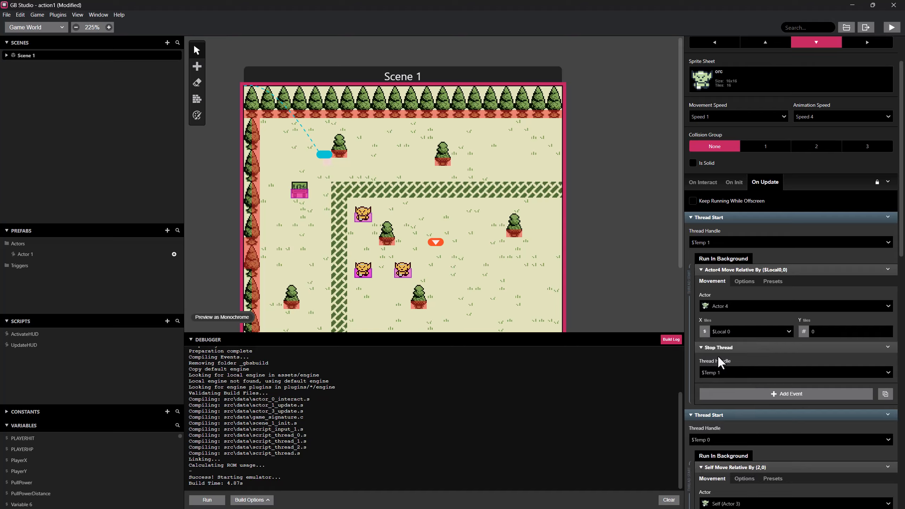
left_click(788, 332)
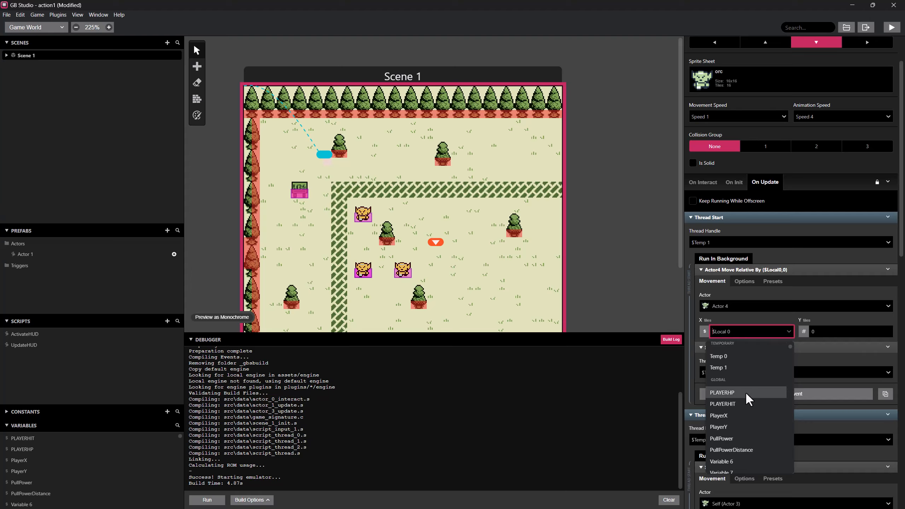
left_click(743, 449)
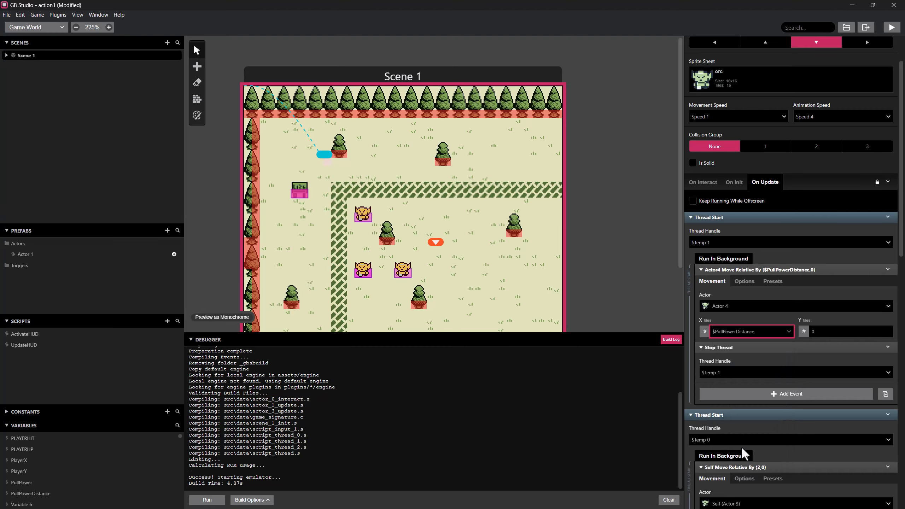
Set the X of the first Self Move Relative event to the PullPowerDistance variable.
scroll(758, 322, "down", 5)
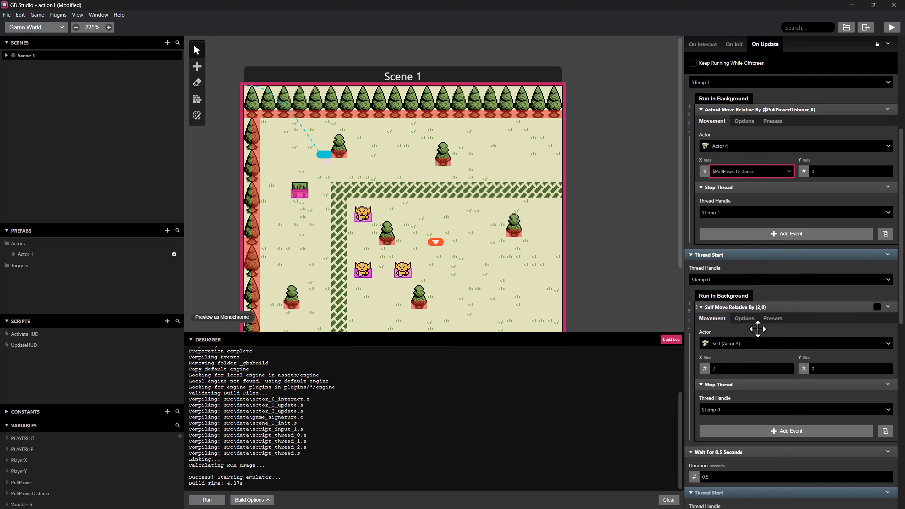
left_click(705, 352)
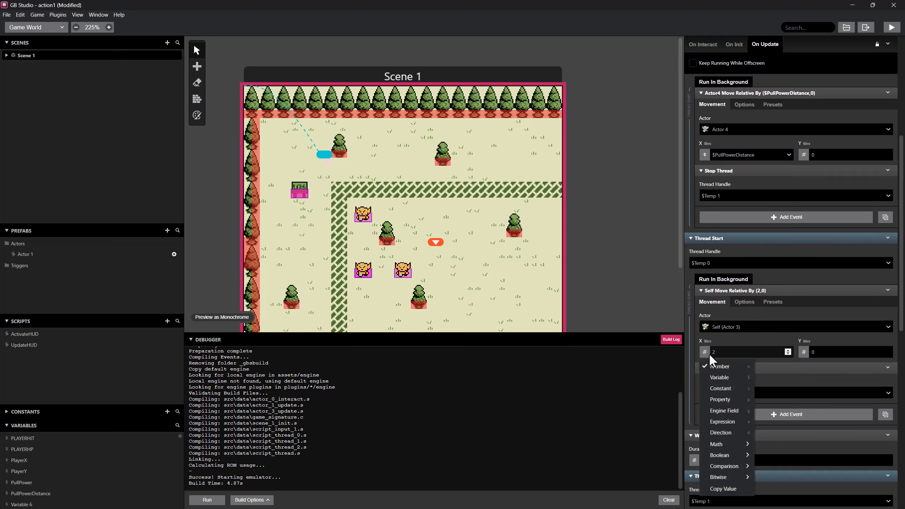
left_click(726, 377)
left_click(790, 353)
scroll(761, 402, "down", 3)
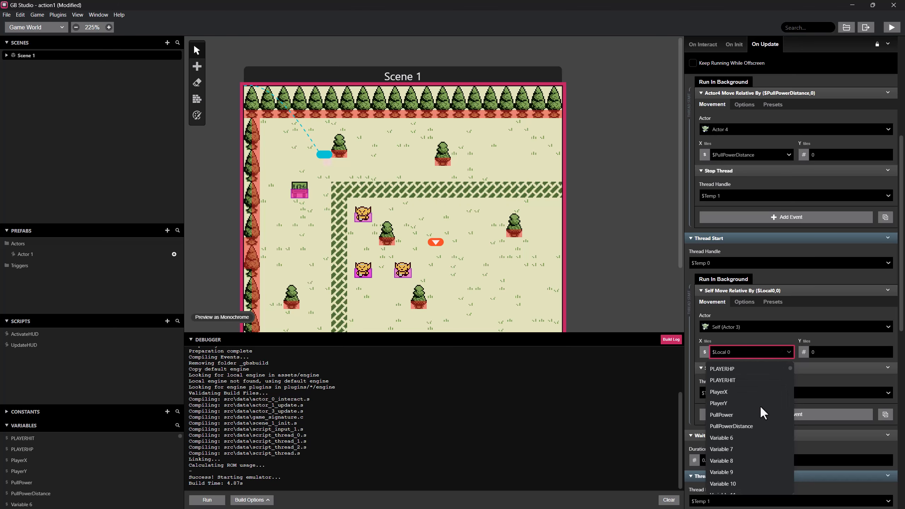
left_click(756, 428)
Set the X of the Actor 4 Move Relative event after the 0.5-second wait to the PullPowerDistance variable.
scroll(757, 391, "down", 4)
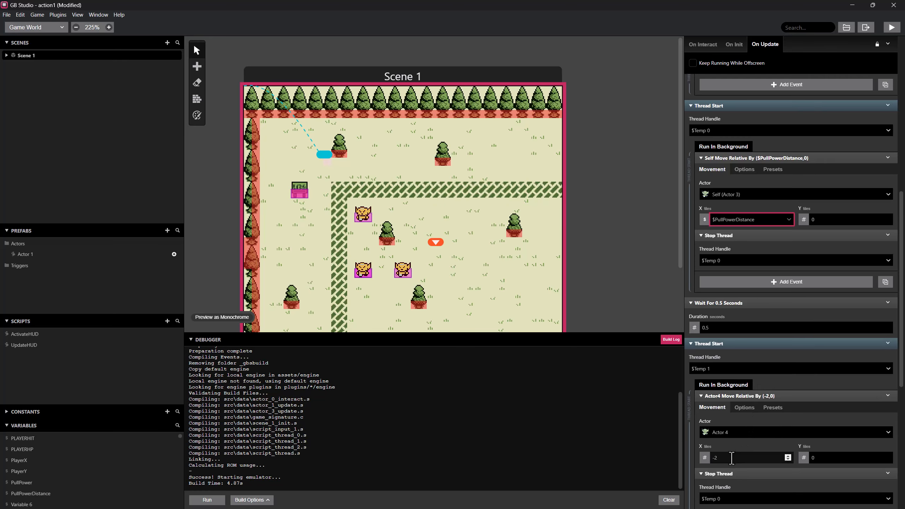
scroll(781, 455, "down", 3)
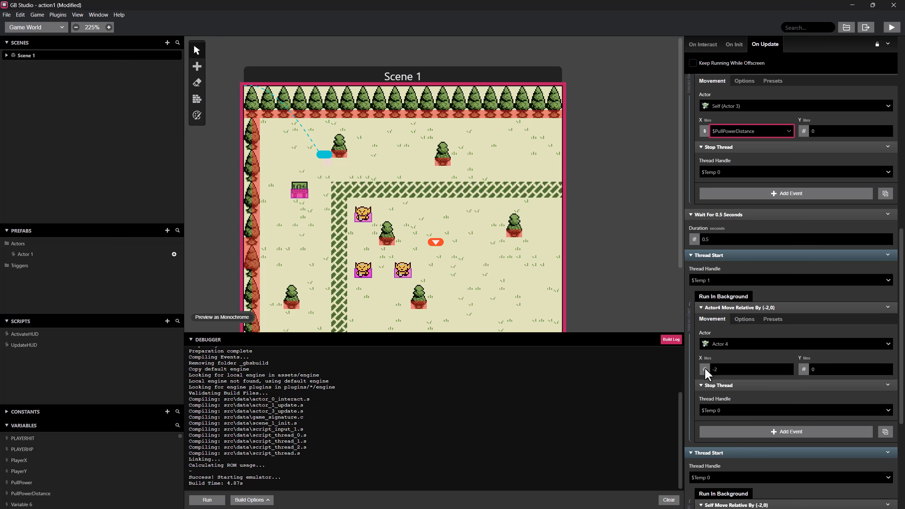
left_click(704, 368)
left_click(722, 387)
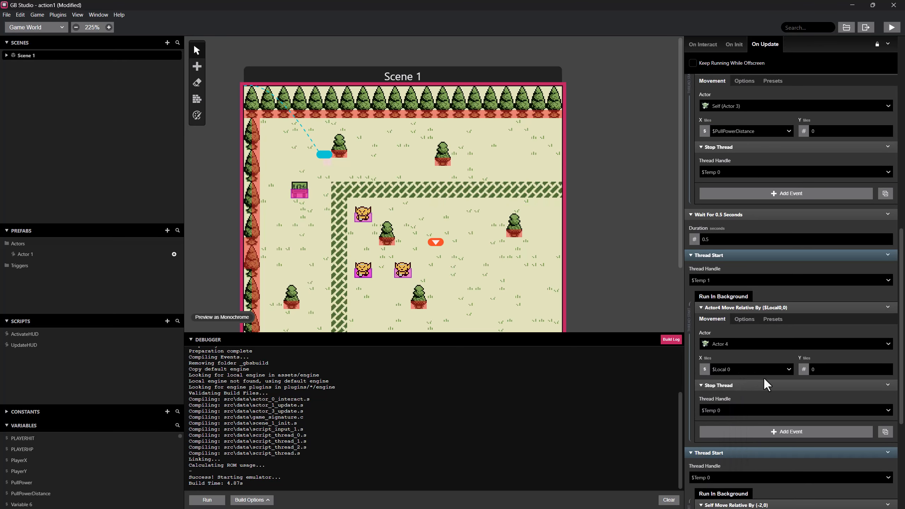
left_click(788, 368)
scroll(741, 410, "down", 5)
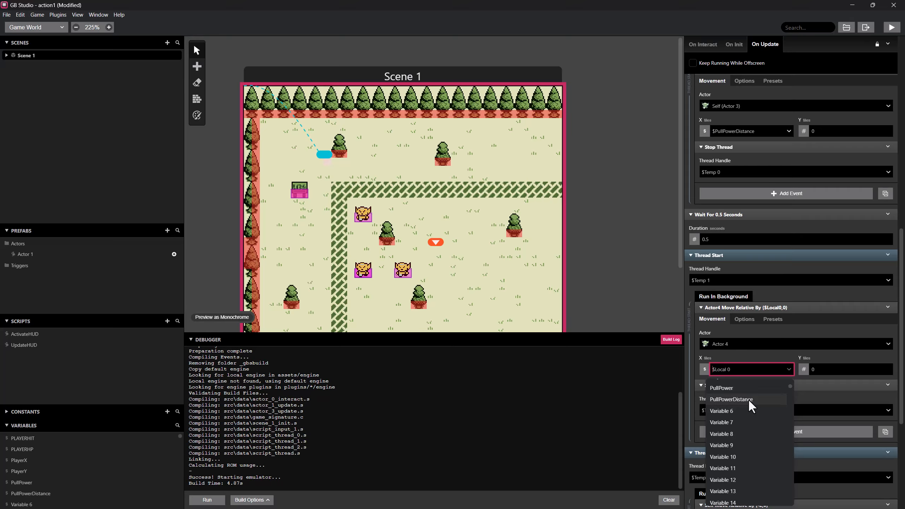
left_click(748, 399)
Set the X of the second Self Move Relative event to PullPowerDistance and review Actor 3's script.
scroll(761, 385, "down", 5)
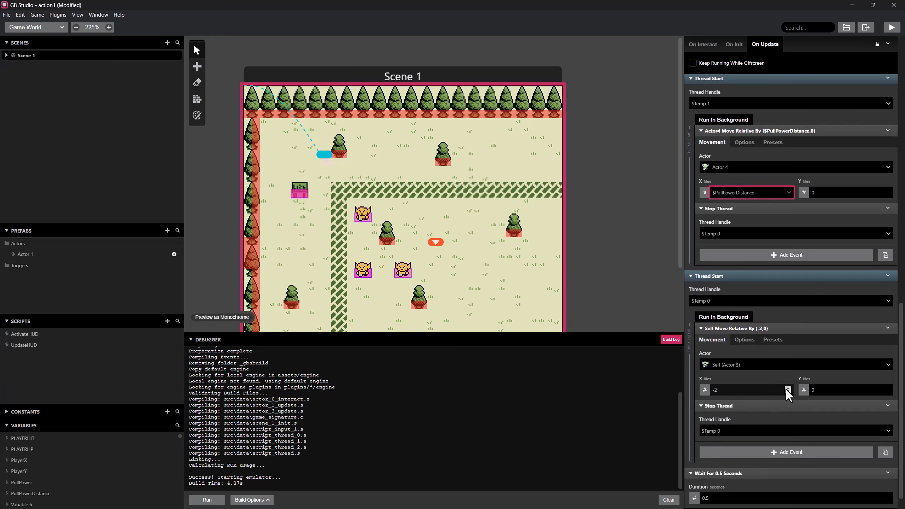
left_click(704, 390)
left_click(728, 385)
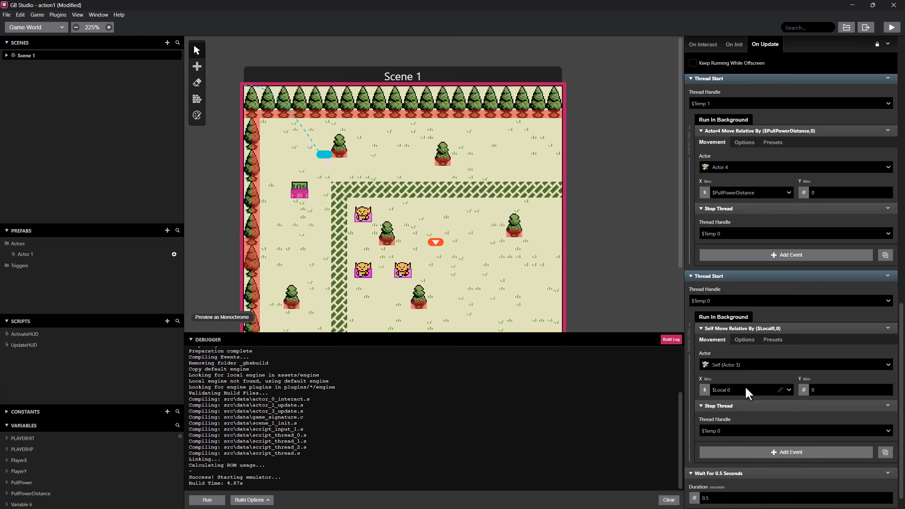
left_click(789, 390)
left_click(757, 413)
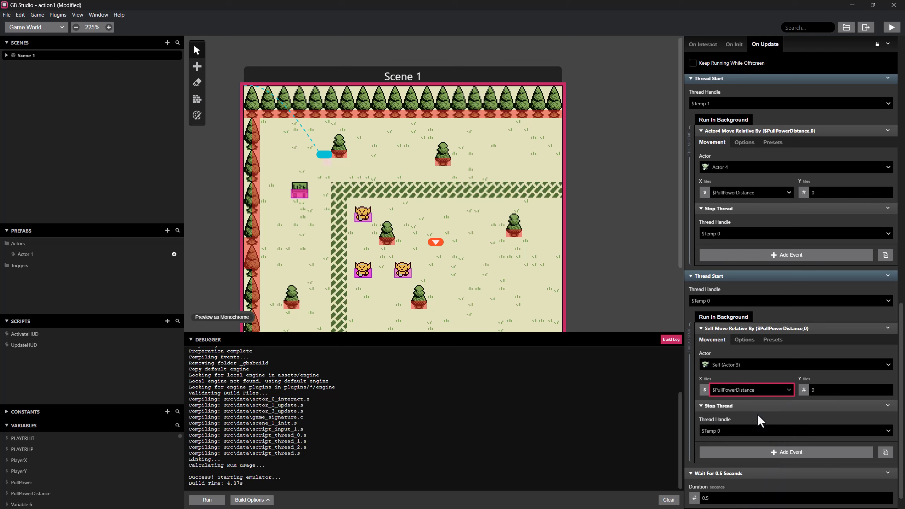
scroll(757, 413, "down", 1)
scroll(753, 436, "up", 8)
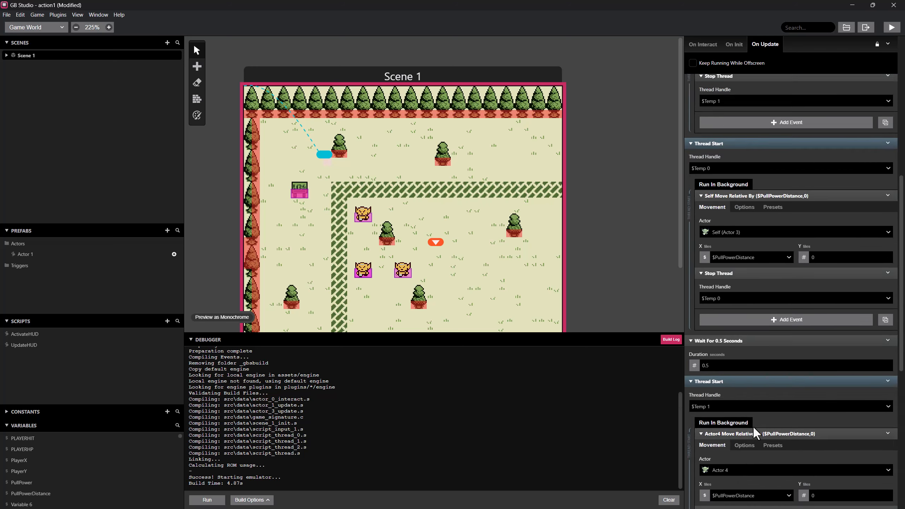
Build and run the game, and walk the player over to the two facing orcs.
left_click(891, 28)
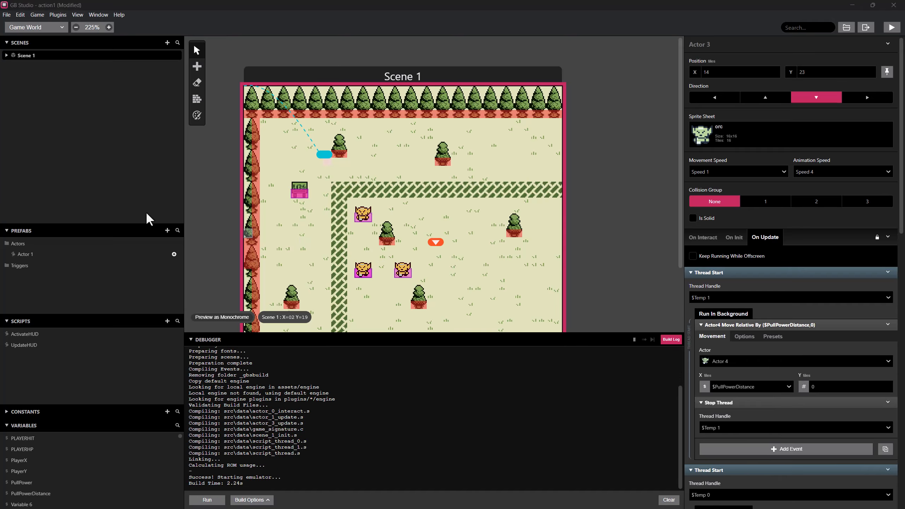
left_click_drag(255, 149, 327, 149)
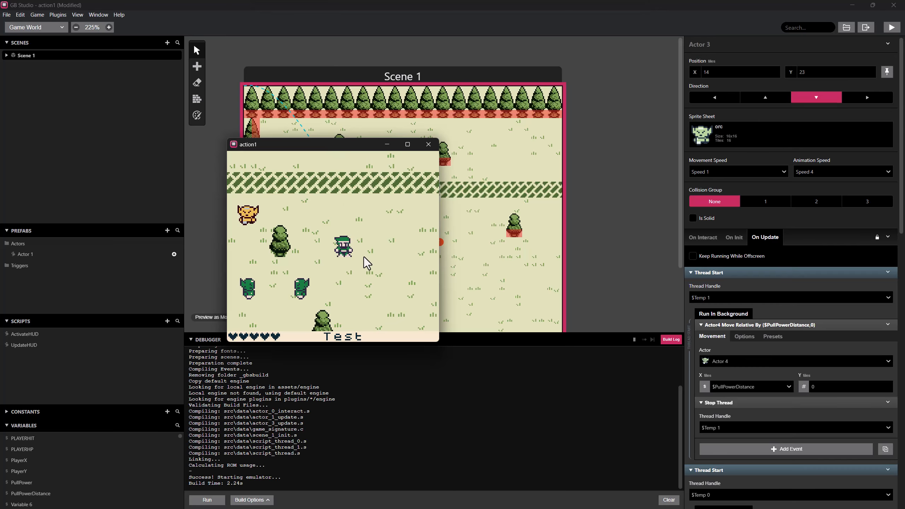
key("Left")
key("Down")
key("Left")
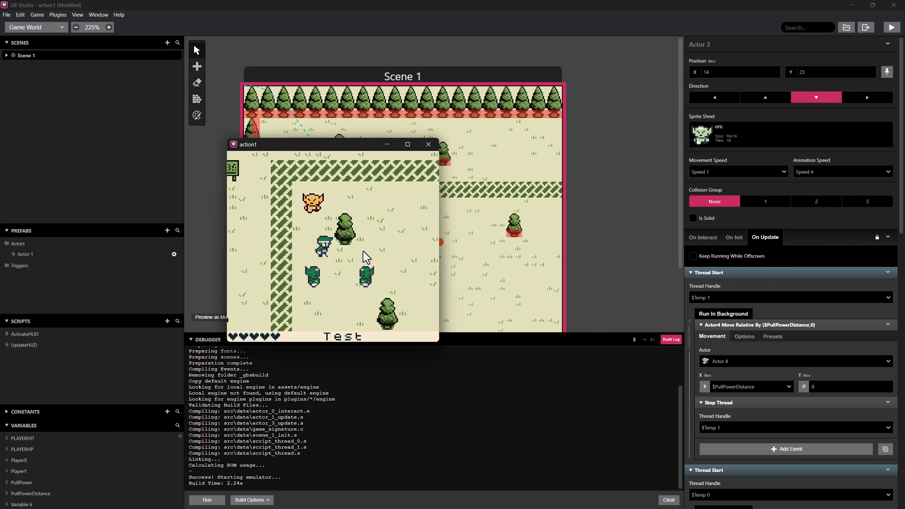
Walk the player eastward alongside the orcs and back and forth to test how the pull moves them.
key("Right")
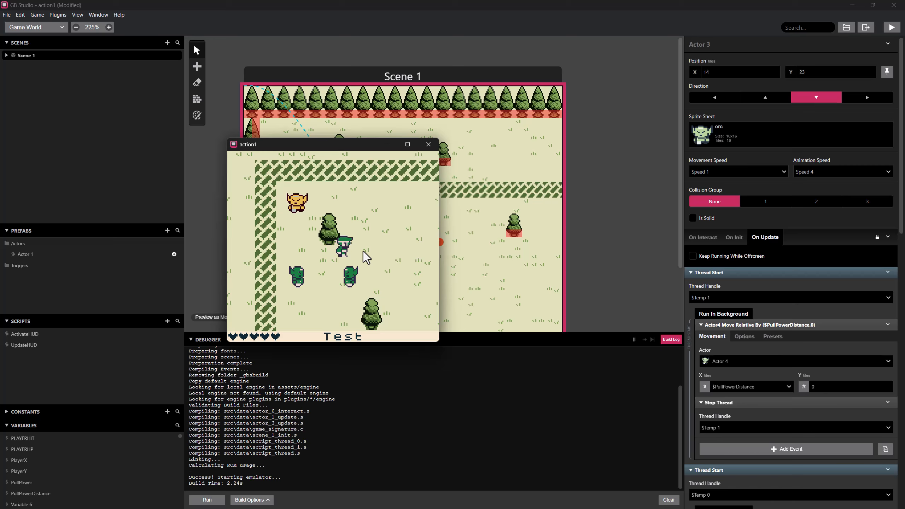
key("Right")
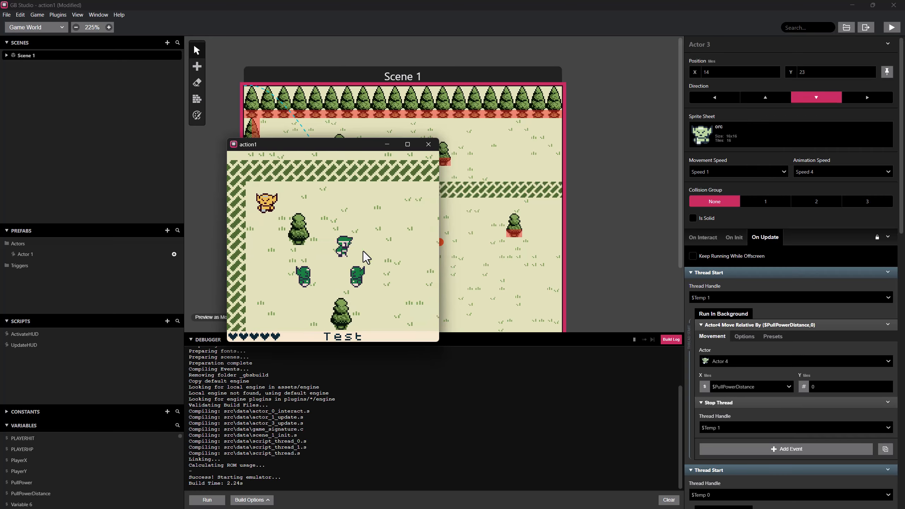
key("Right")
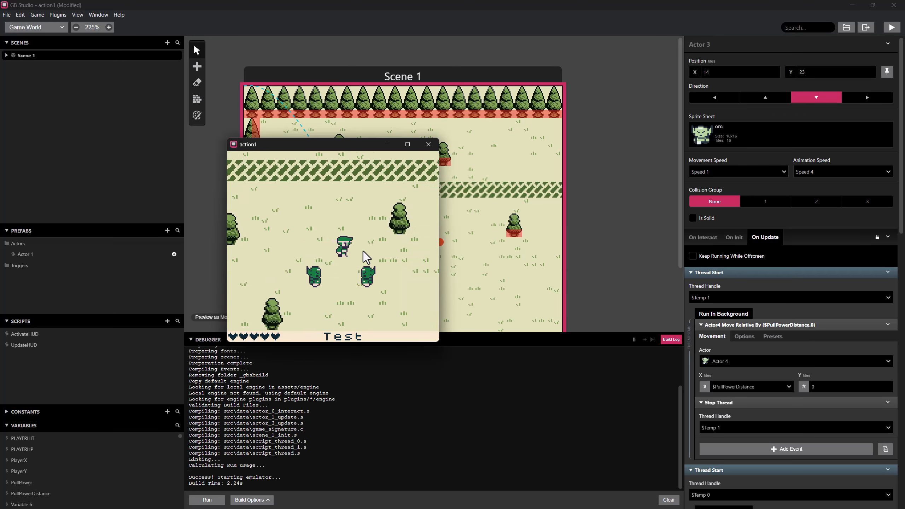
key("Right")
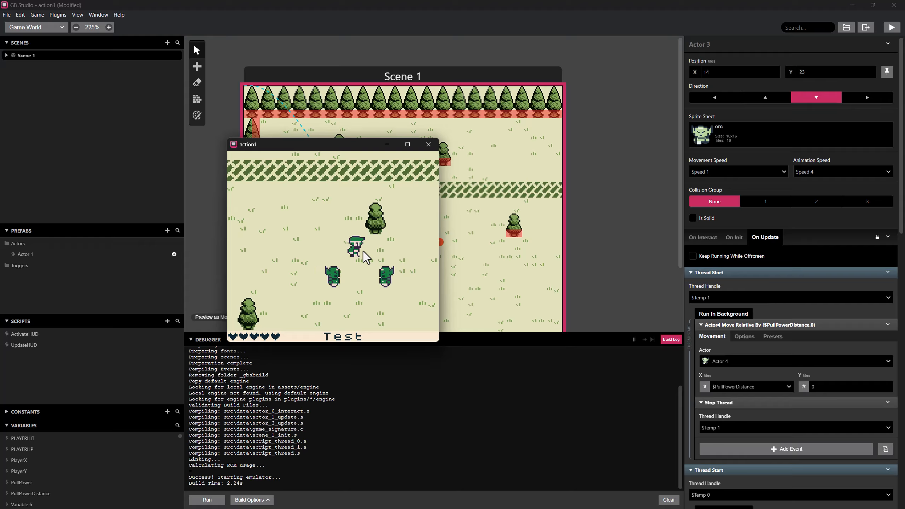
key("Right")
key("Right")
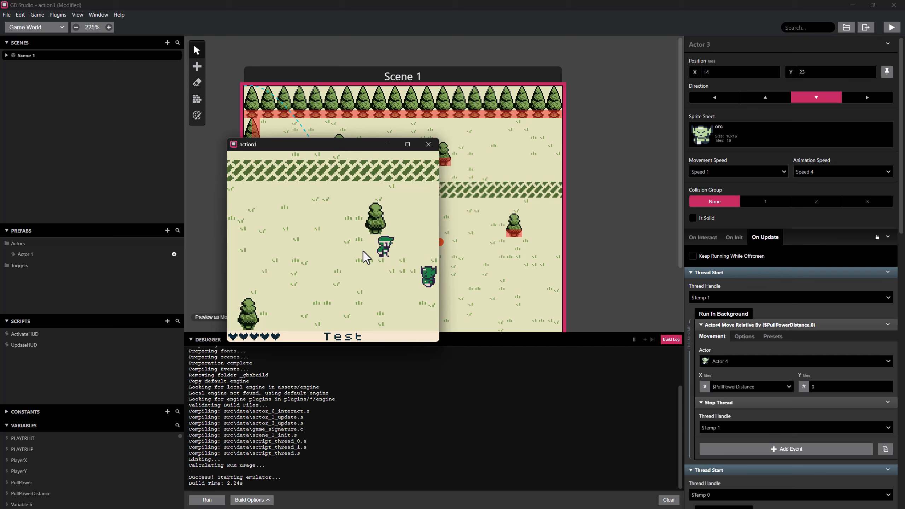
key("Right")
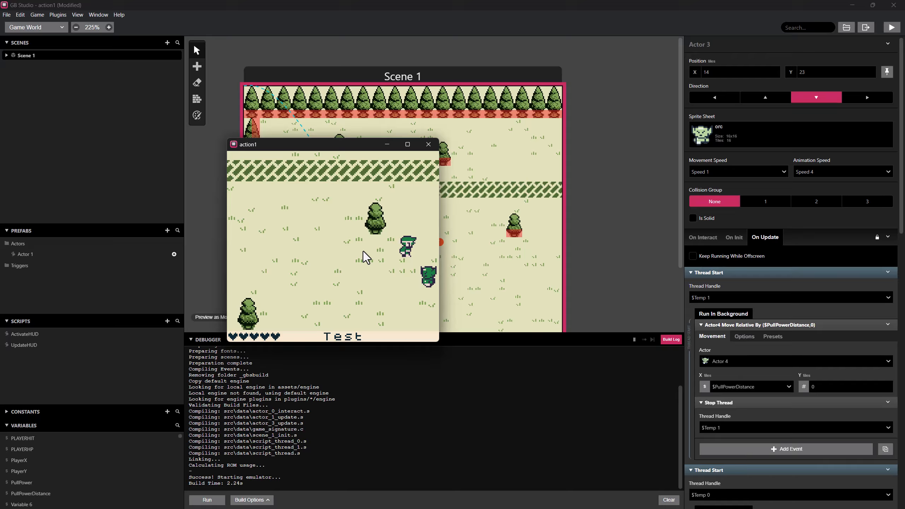
key("Left")
key("Right")
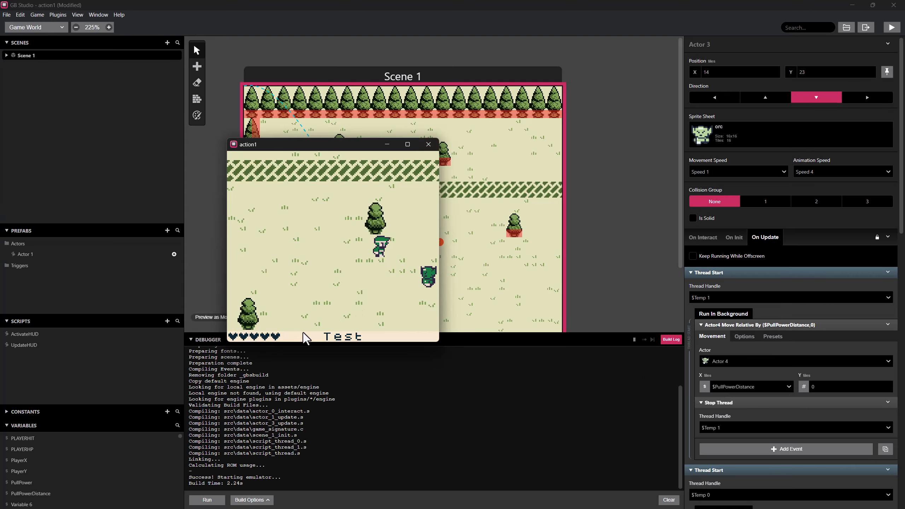
Check the PullPower and PullPowerDistance variables in the debugger while walking the player west, and close the game.
left_click(671, 339)
scroll(298, 444, "down", 2)
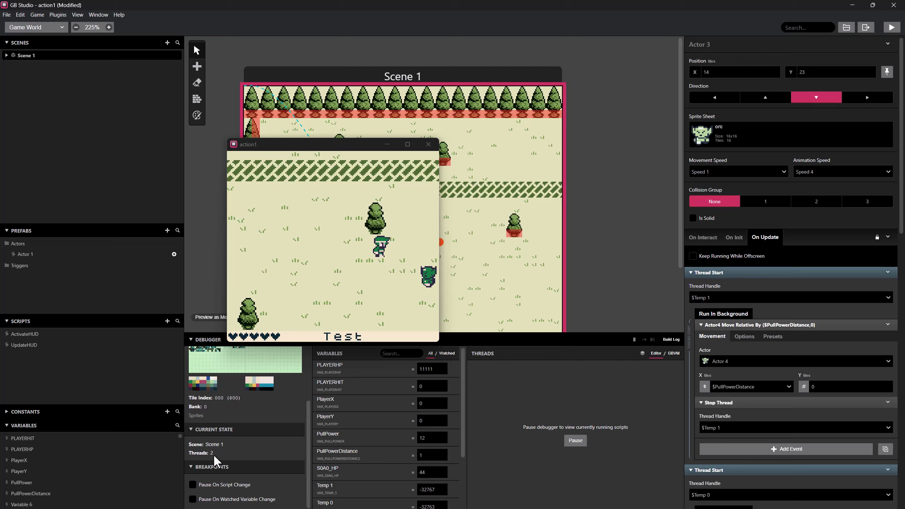
left_click(385, 242)
key("Left")
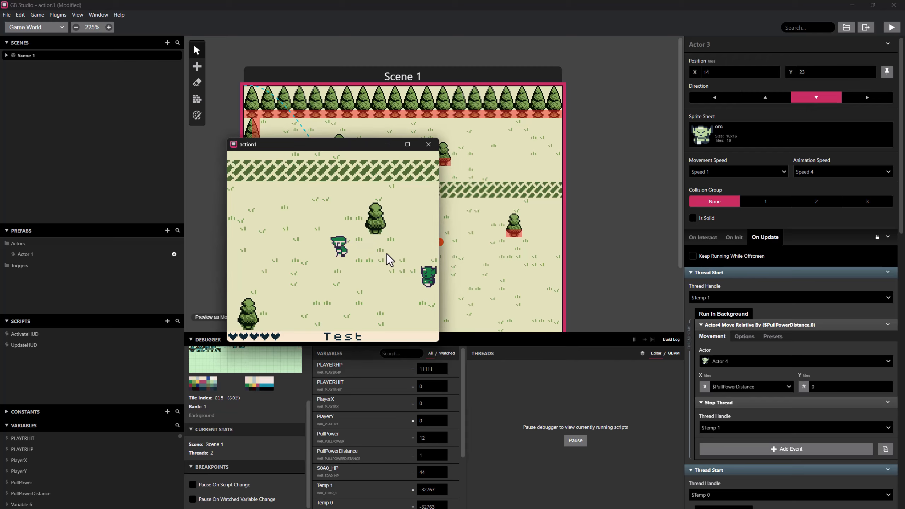
key("Left")
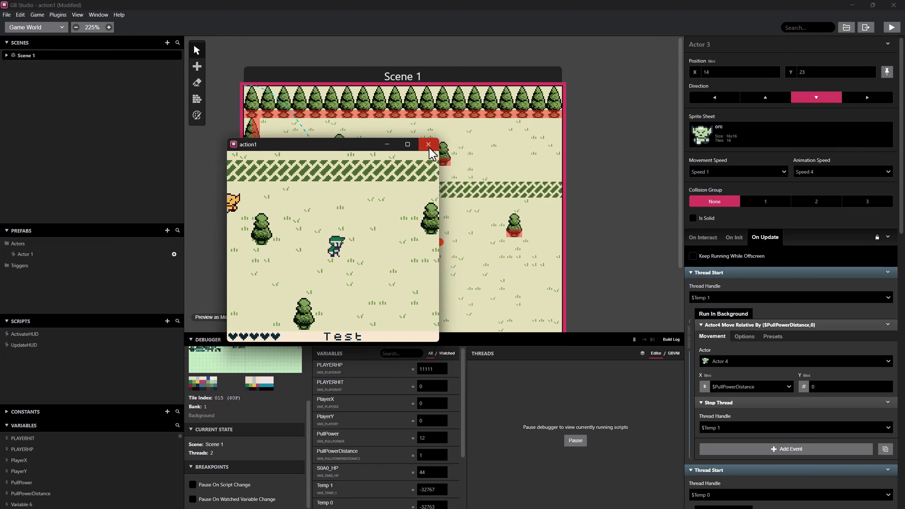
left_click(430, 148)
Insert a Call Script event for UpdateHUD before the 0.1-second wait in Actor 4's On Update script.
scroll(446, 255, "down", 2)
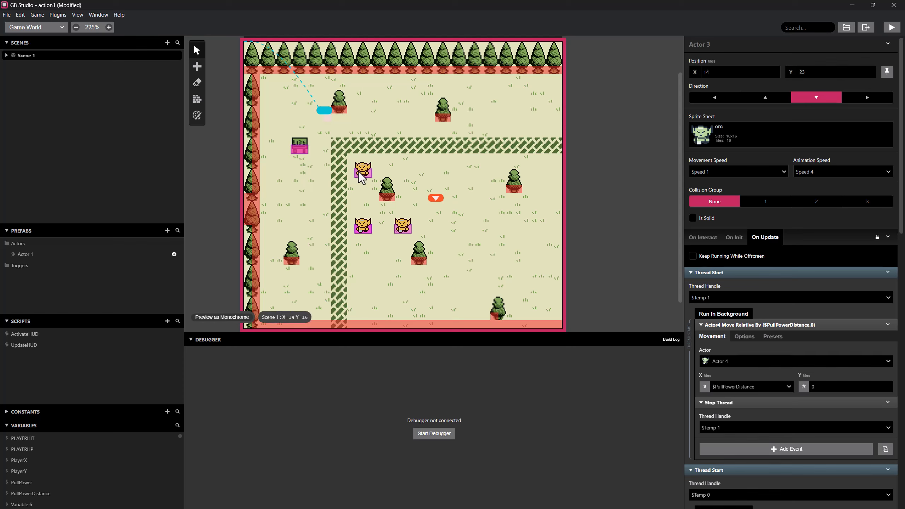
left_click(402, 227)
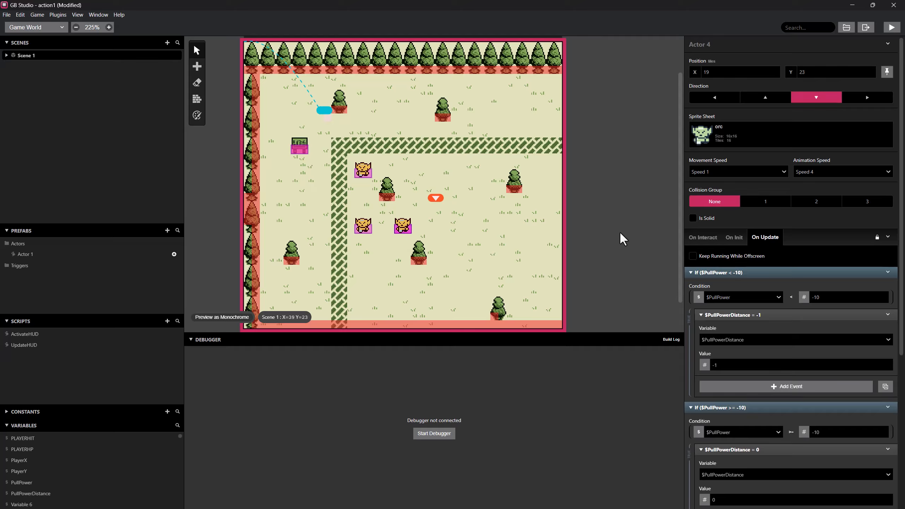
scroll(746, 279, "down", 6)
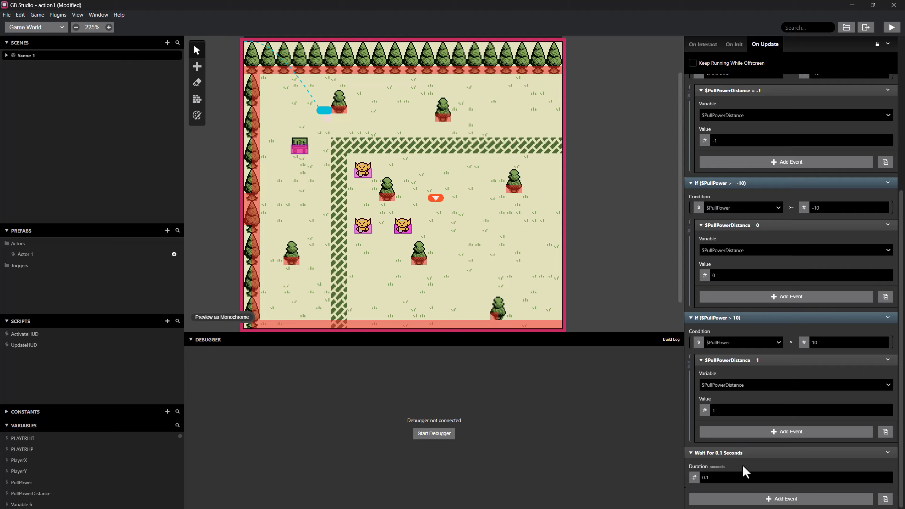
right_click(747, 453)
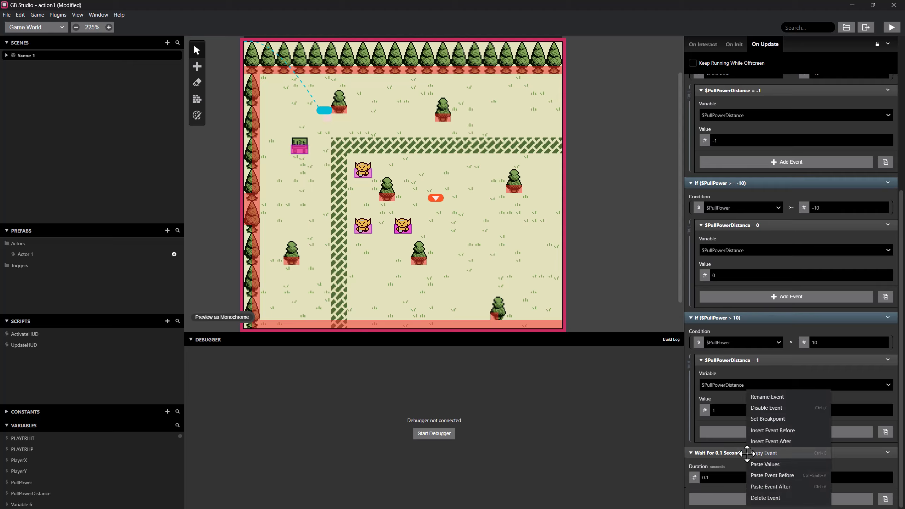
left_click(769, 431)
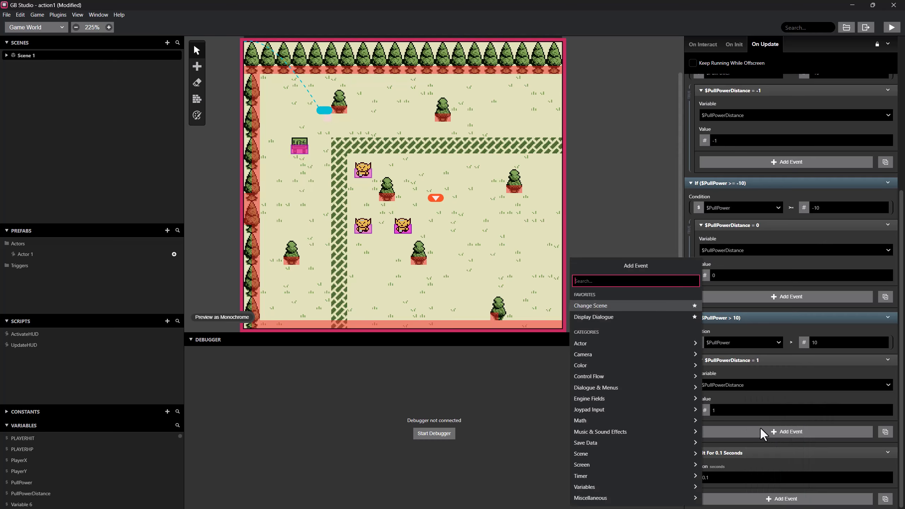
type("update")
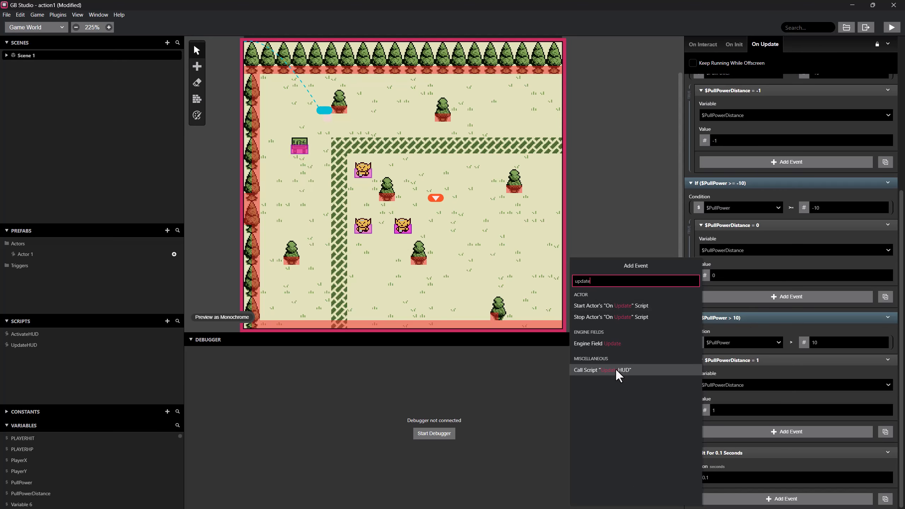
left_click(602, 369)
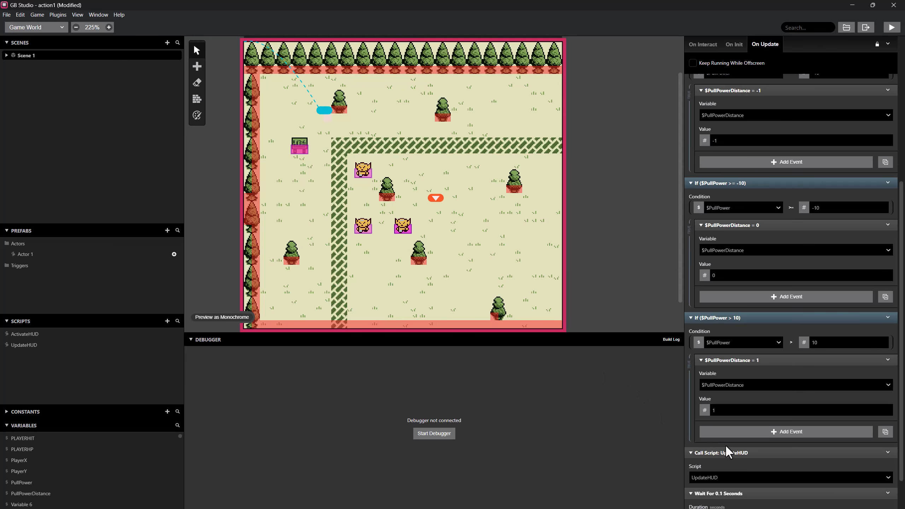
scroll(725, 446, "down", 1)
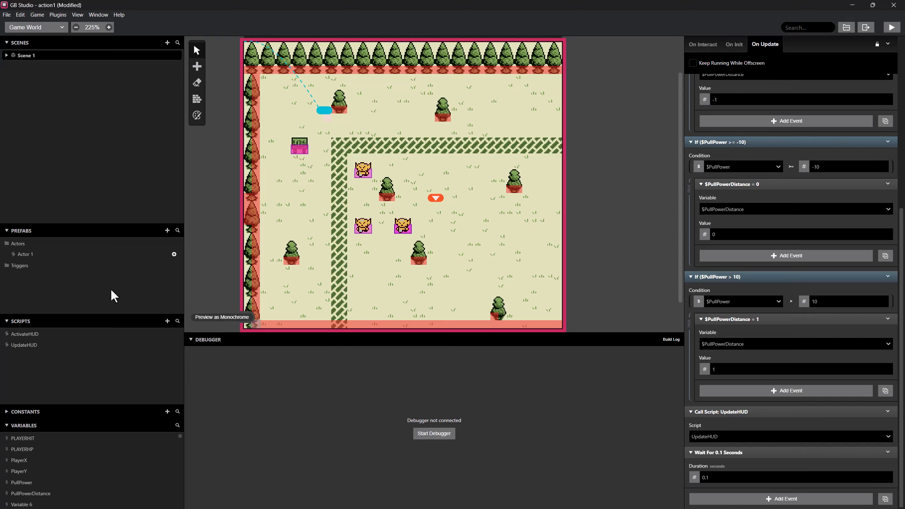
Add the line .dw VAR_PULLPOWERDISTANCE below .dw VAR_PLAYERHP in the UpdateHUD script's GBVM code.
left_click(35, 345)
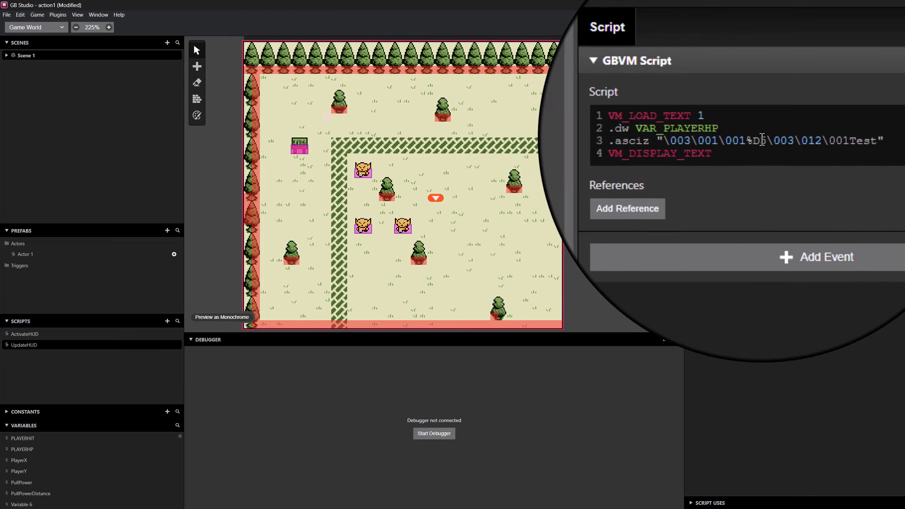
key("Return")
type(".d")
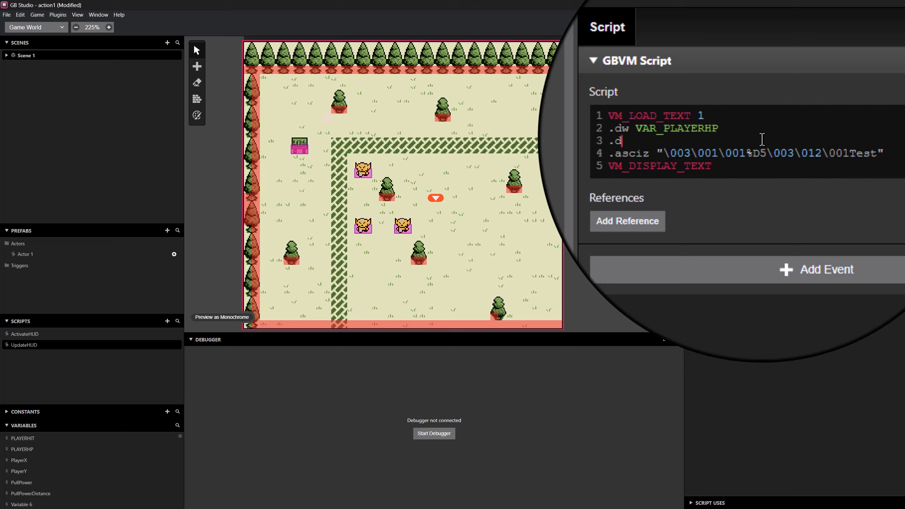
type("w VAR_PULLDISTANCE")
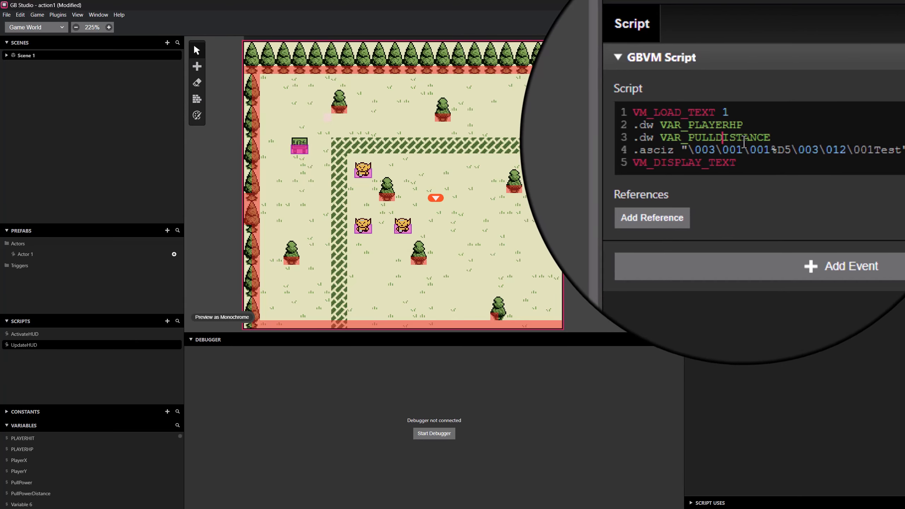
type("POWER")
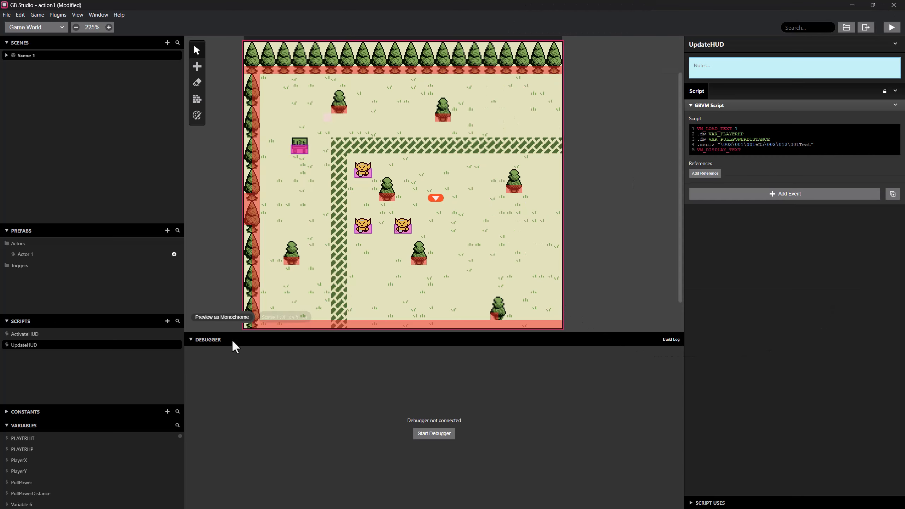
View the GBVM symbol of the PullPowerDistance variable to check its spelling.
left_click(28, 495)
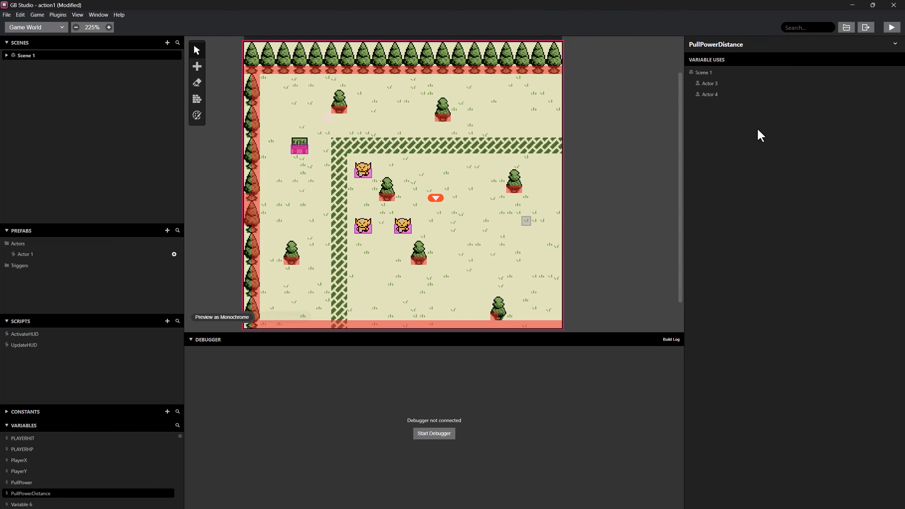
left_click(895, 44)
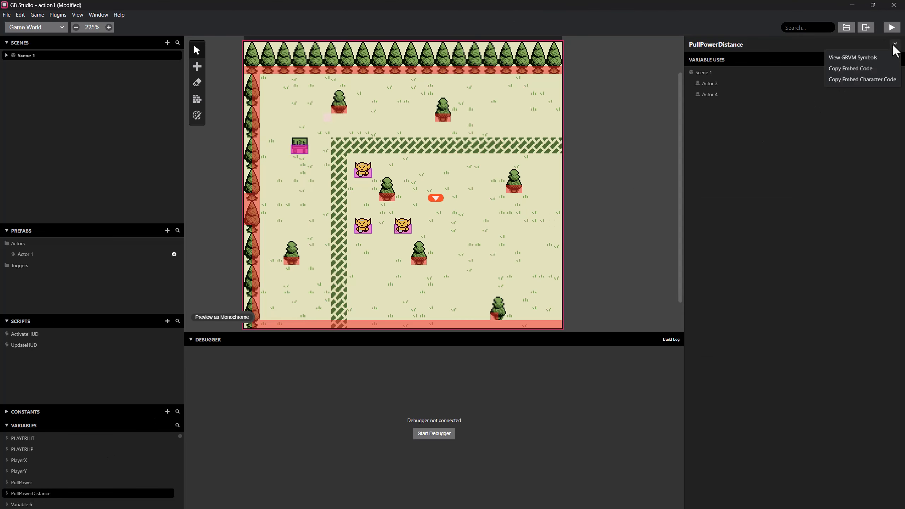
left_click(849, 59)
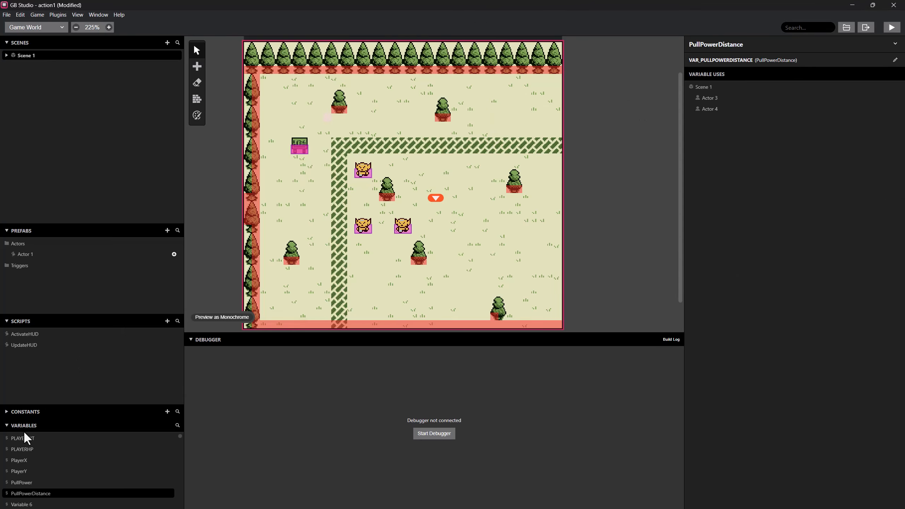
Return to the UpdateHUD script and set the VM_LOAD_TEXT count to 2.
left_click(41, 353)
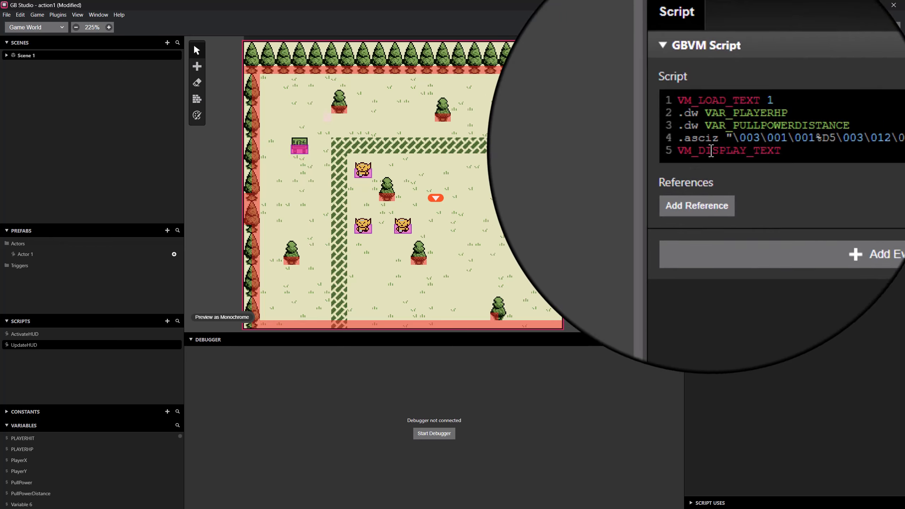
double_click(736, 128)
type("2")
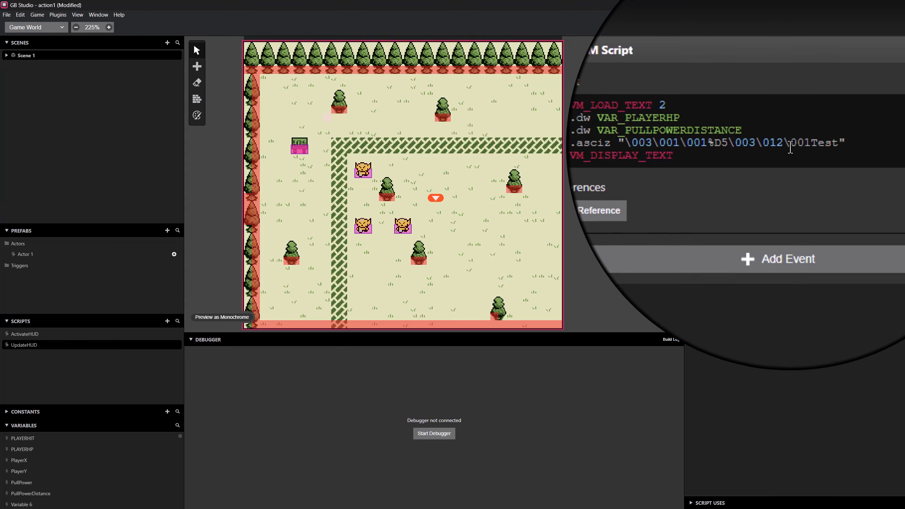
Replace the word Test in UpdateHUD's .asciz string with "Power: %D2".
left_click_drag(750, 141, 770, 142)
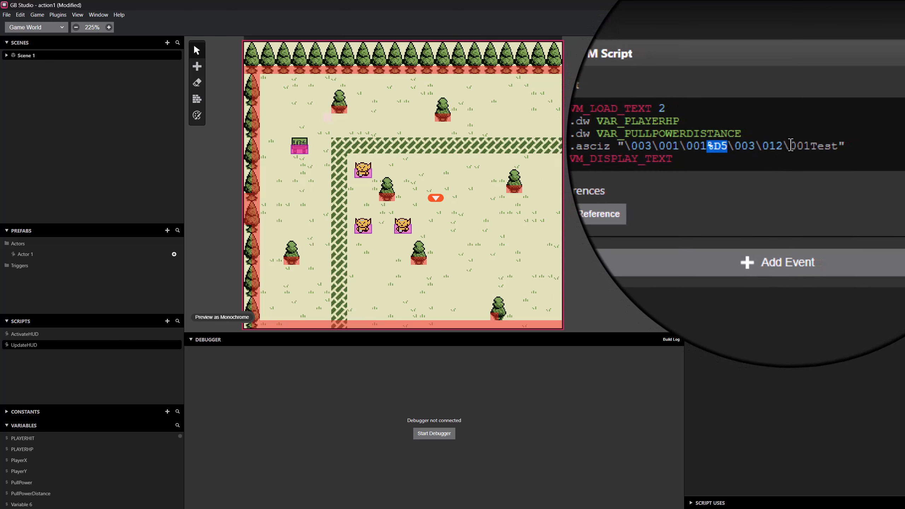
left_click(799, 145)
left_click_drag(799, 145, 823, 146)
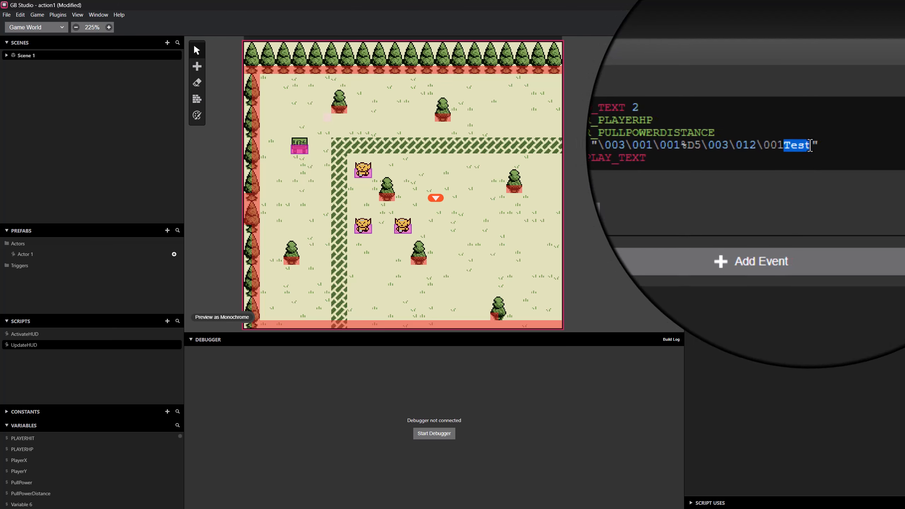
type("Eo")
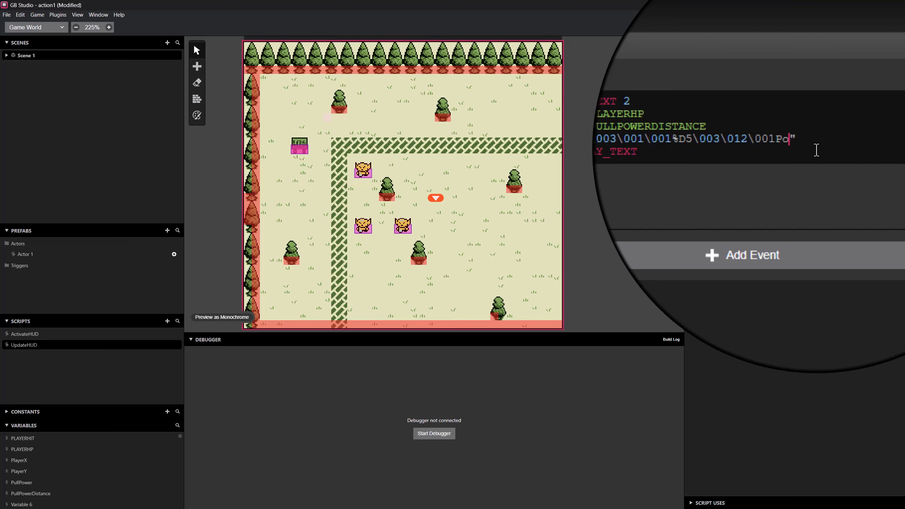
type("wer: %D5")
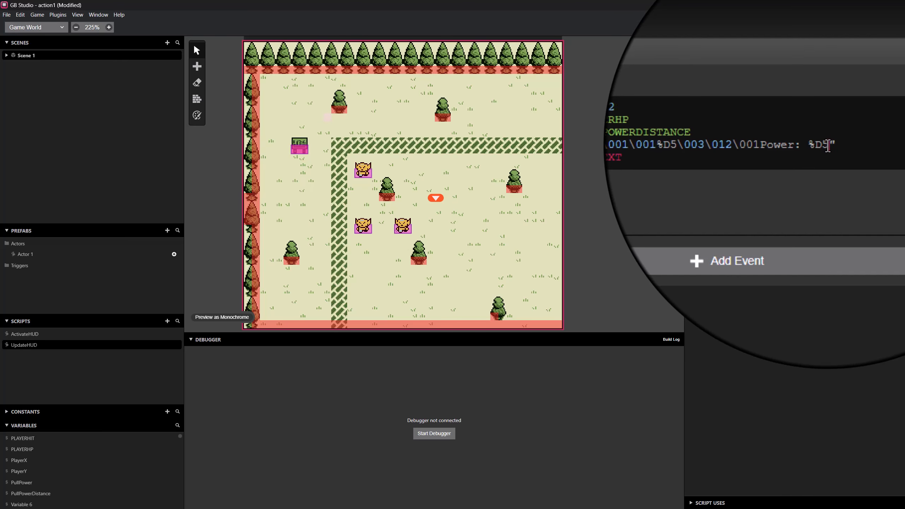
key("BackSpace")
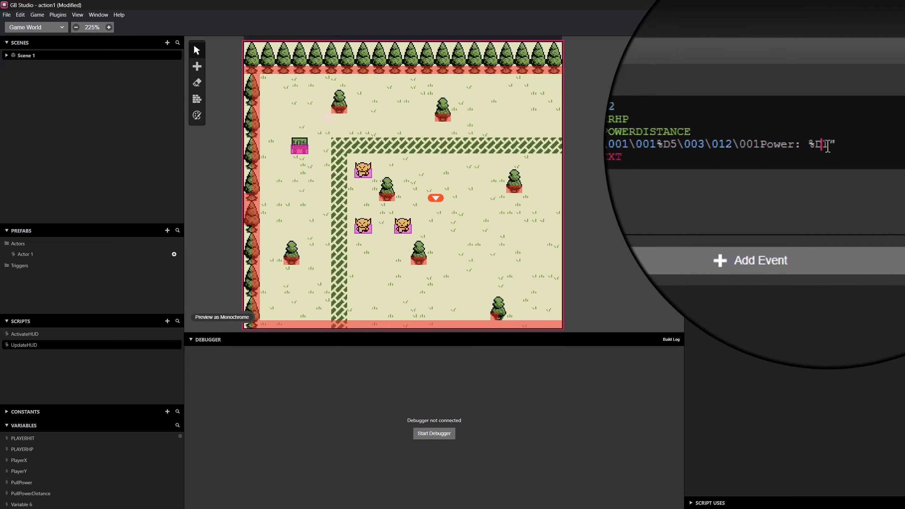
type("2")
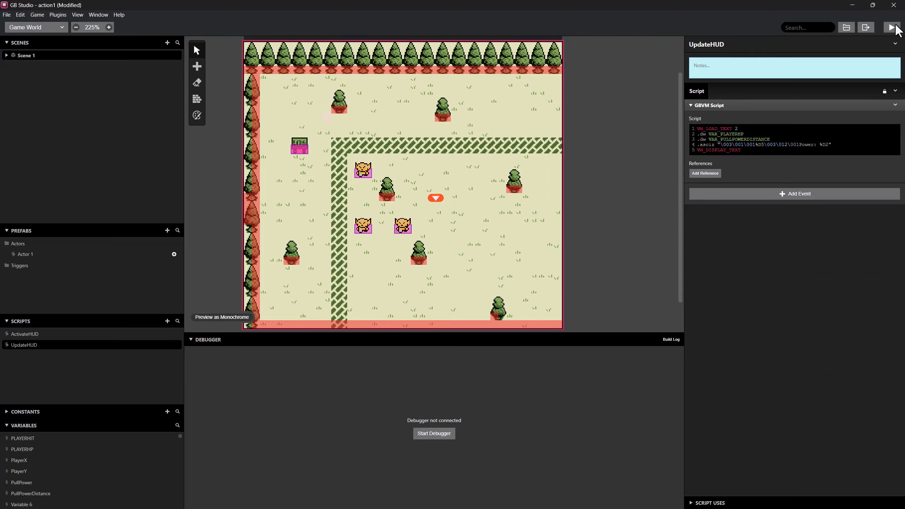
Build and run the game, and walk the player around the facing orcs to check the HUD's Power display.
left_click(894, 27)
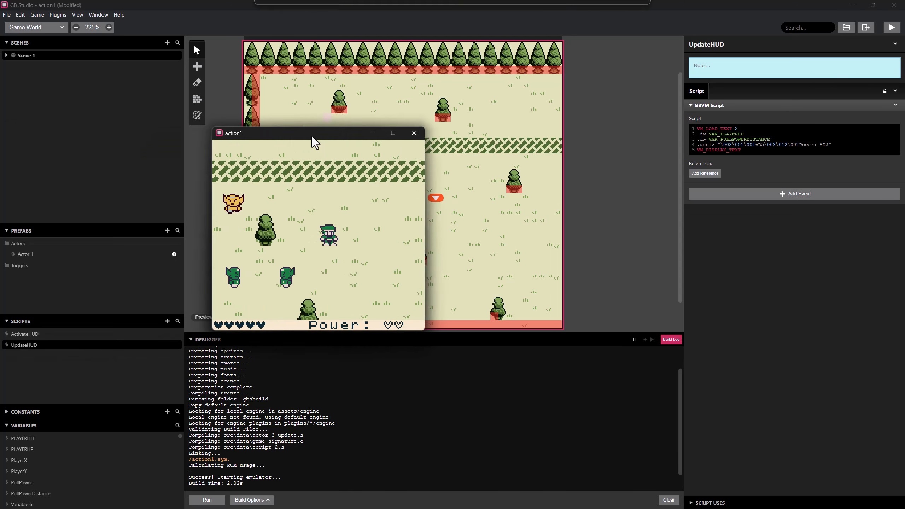
left_click_drag(312, 136, 407, 178)
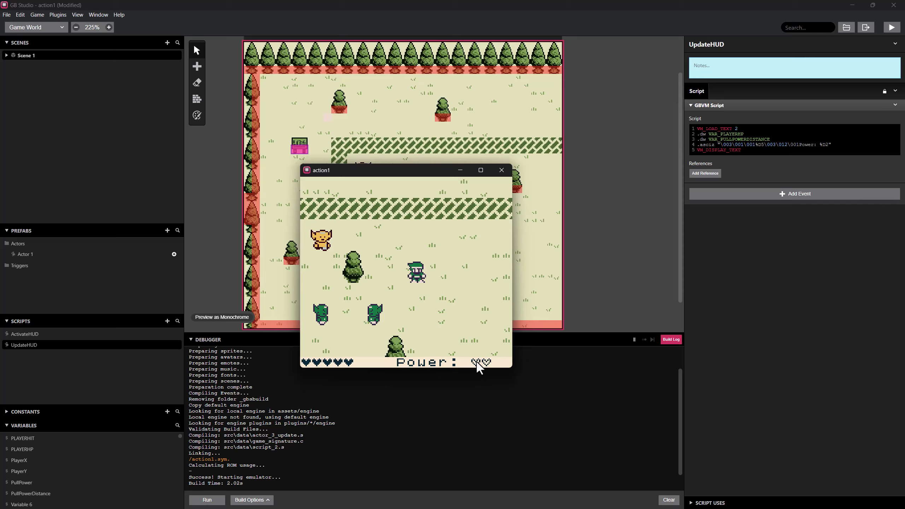
key("Left")
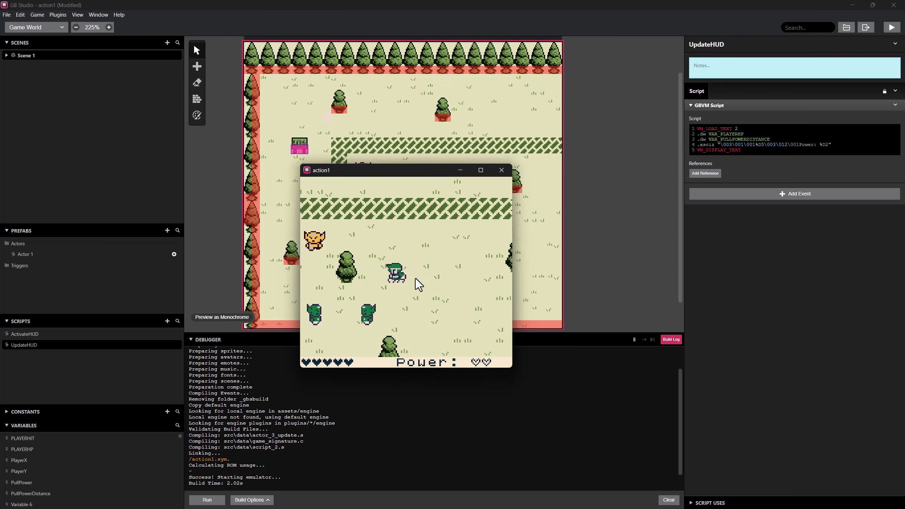
key("Right")
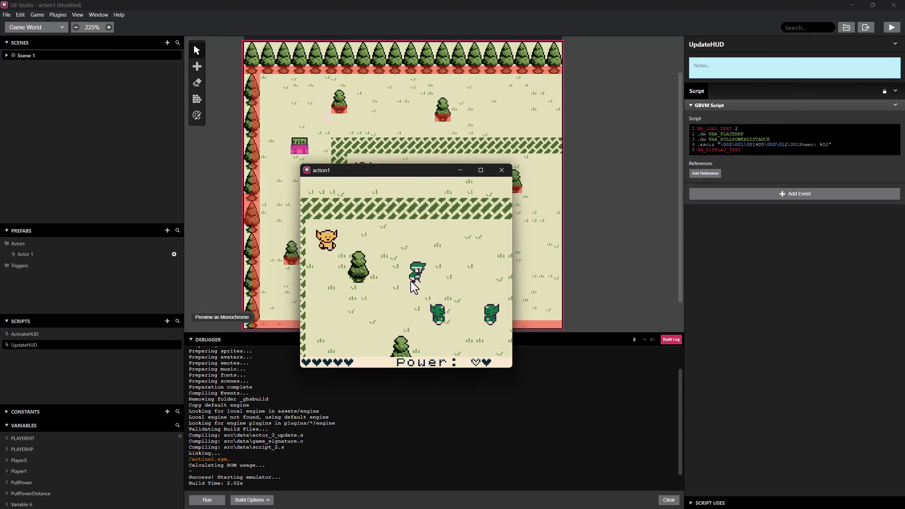
key("Right")
key("Down")
key("Left")
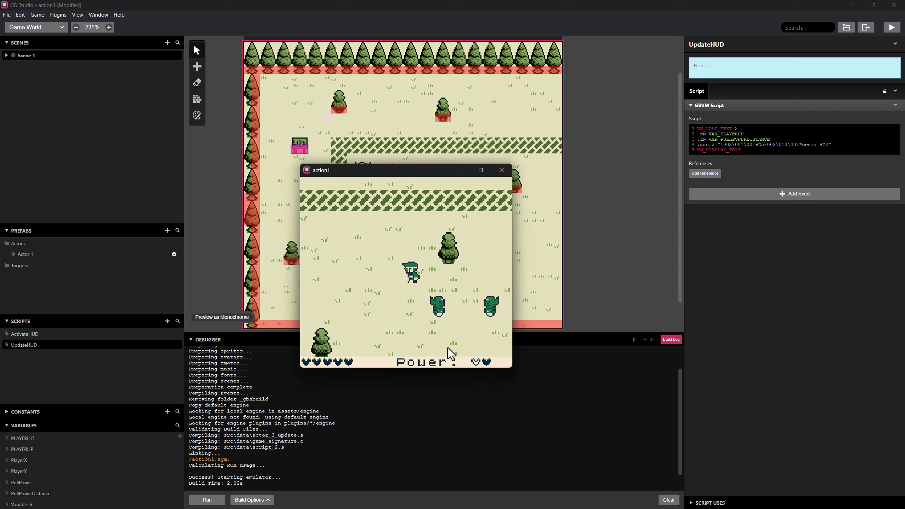
key("Left")
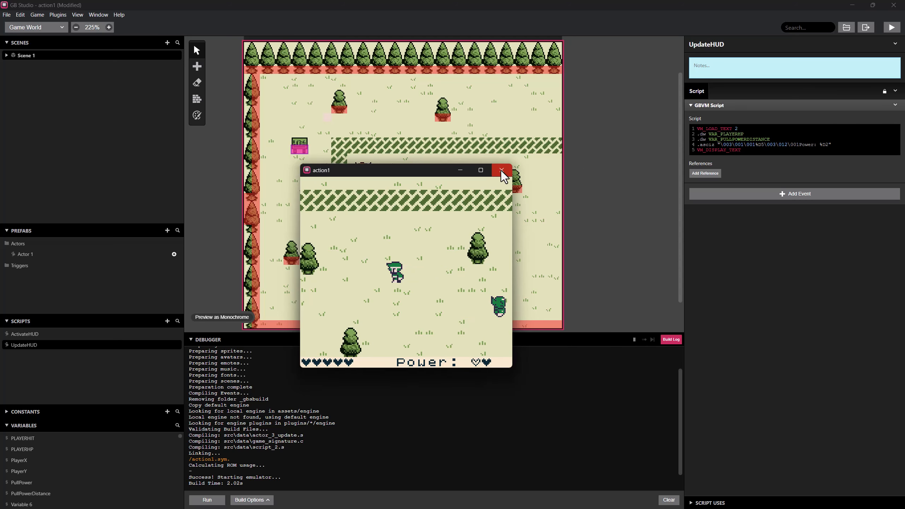
Close the game and change the second .dw variable in UpdateHUD to VAR_PULLPOWER.
left_click(501, 170)
left_click_drag(746, 139, 769, 139)
key("BackSpace")
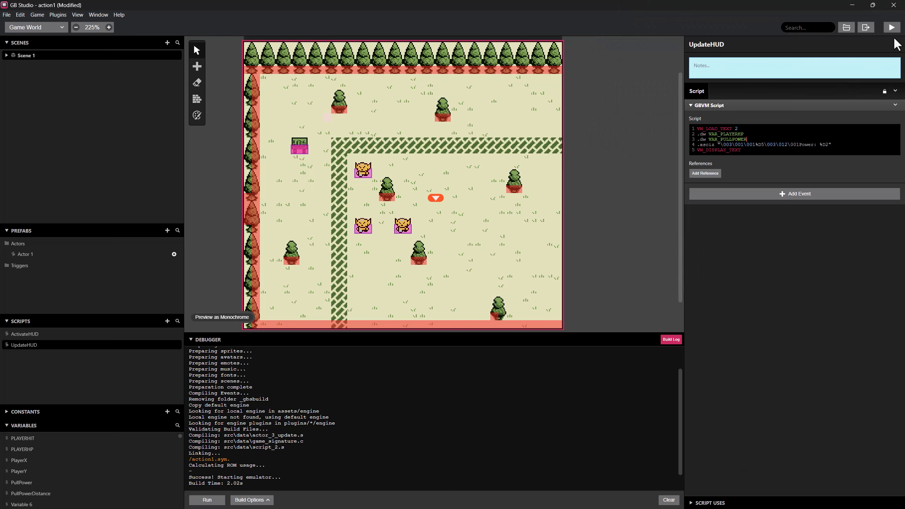
Rebuild and run the game, and test the A-button pull while facing east.
left_click(892, 28)
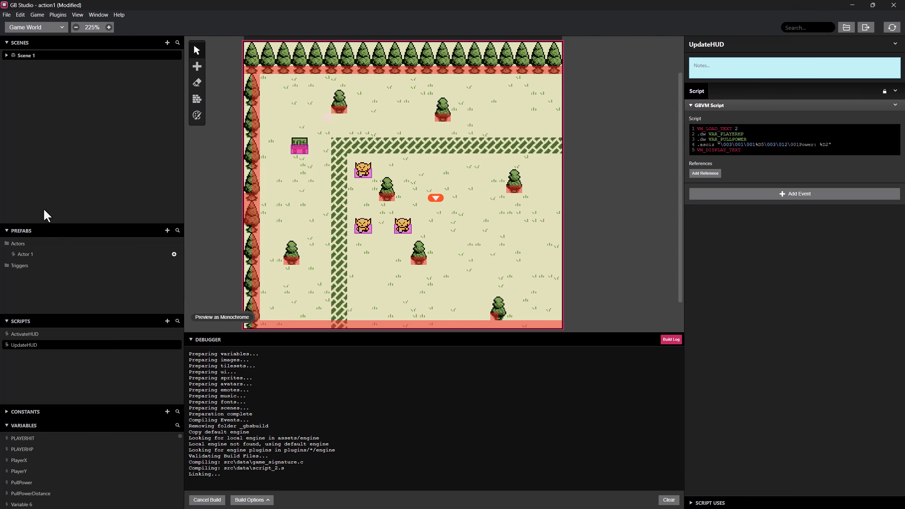
left_click_drag(124, 139, 437, 153)
key("Right")
key("z")
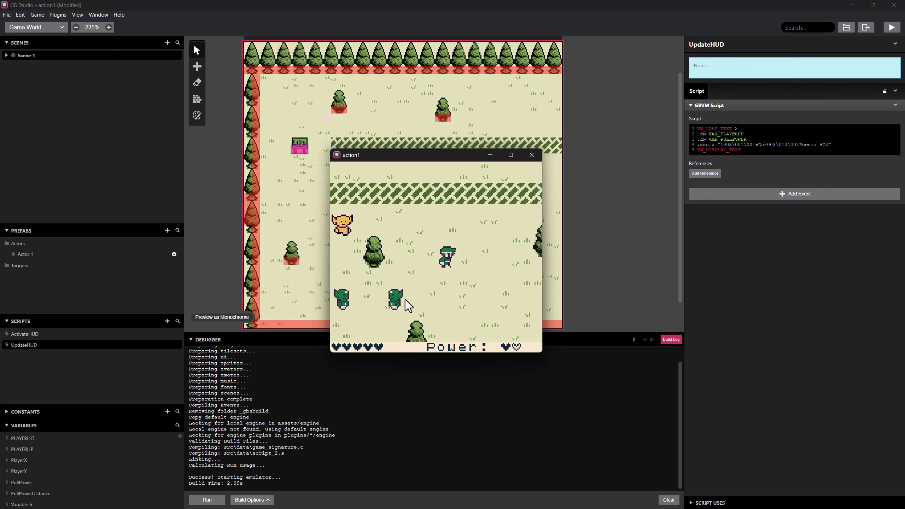
Walk the player around the tree and pull the two facing orcs east, checking the HUD's Power display.
key("Left")
key("Down")
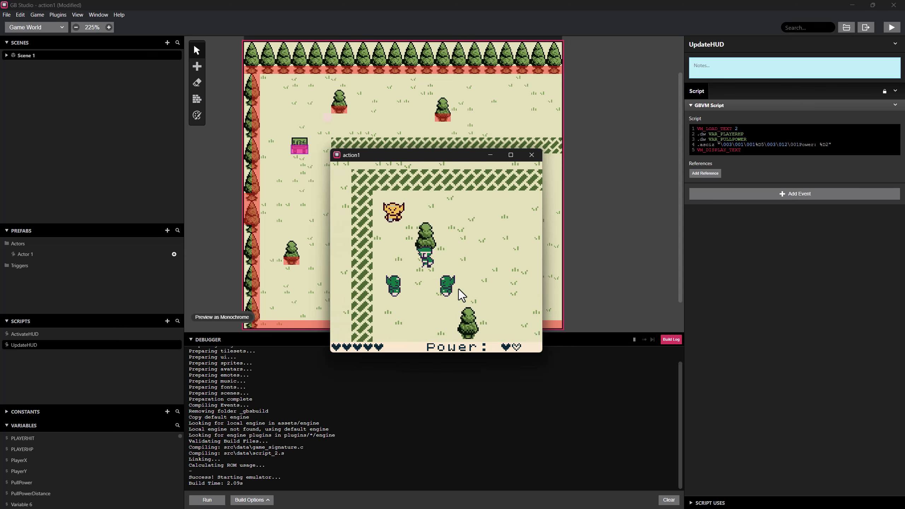
key("Right")
key("Right")
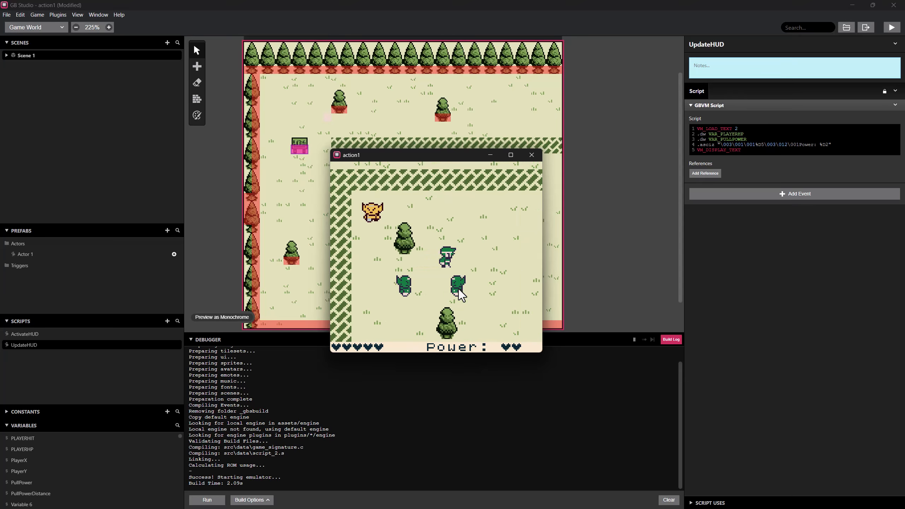
key("Right")
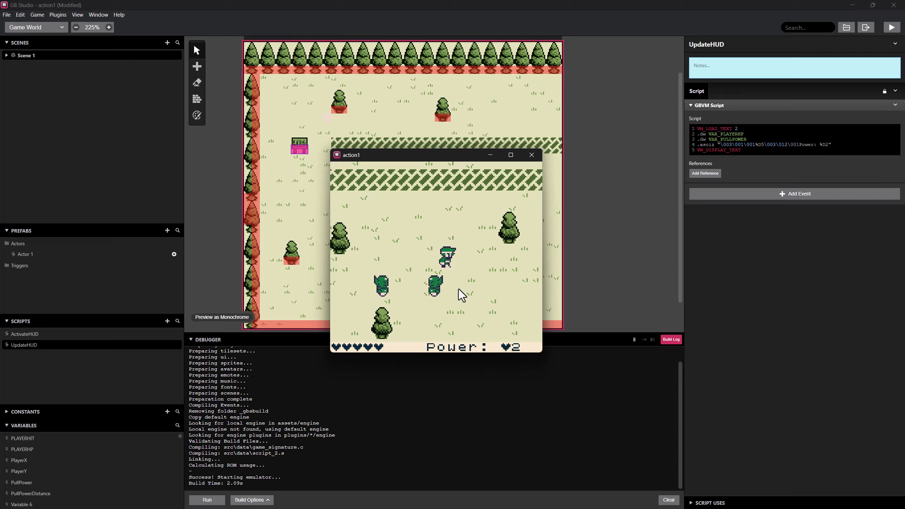
key("Right")
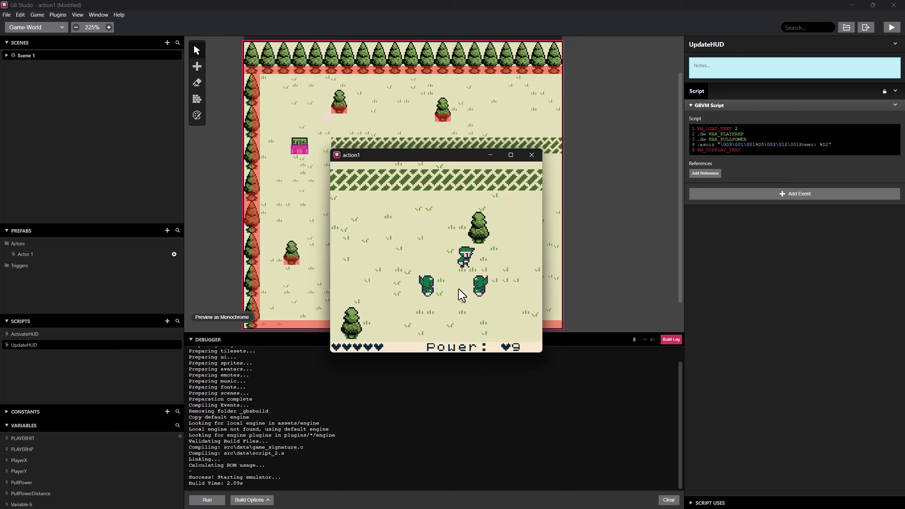
key("Right")
key("Right")
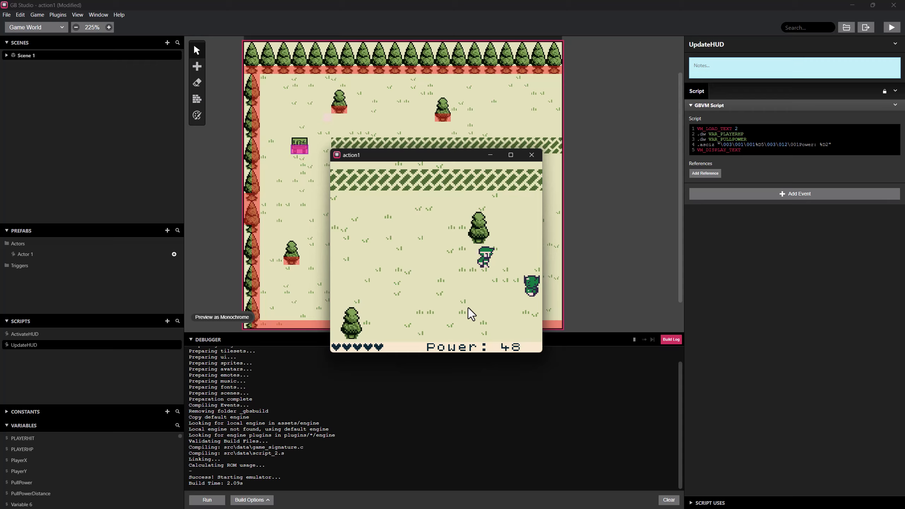
Walk the player back west past the hedge and return east with the pull active to check the Power display.
key("Left")
key("Left")
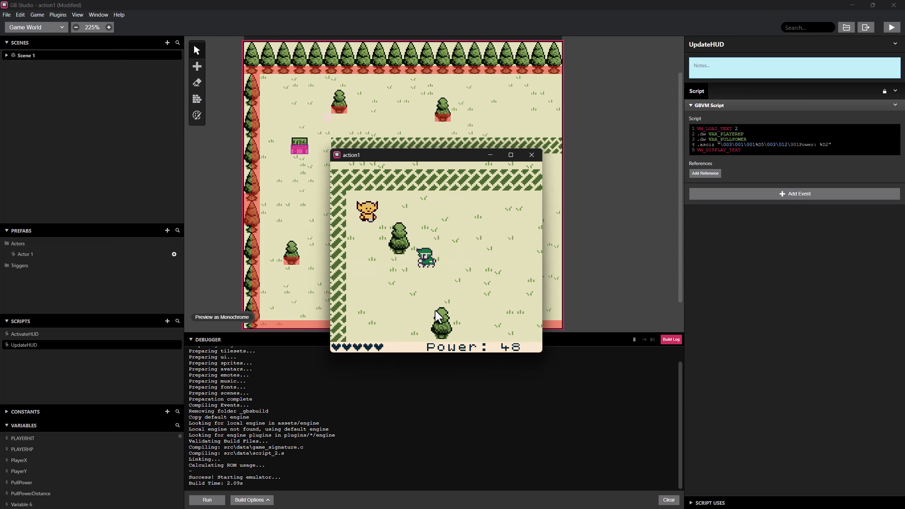
key("Right")
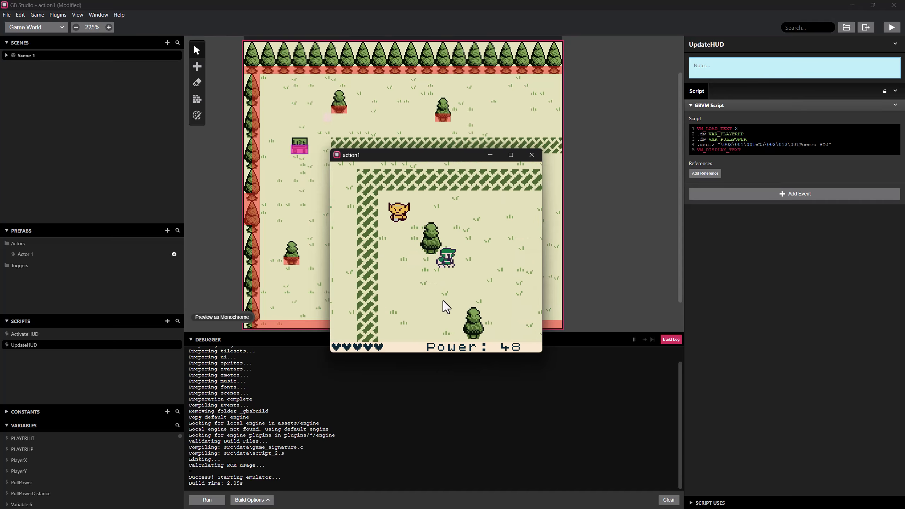
key("Left")
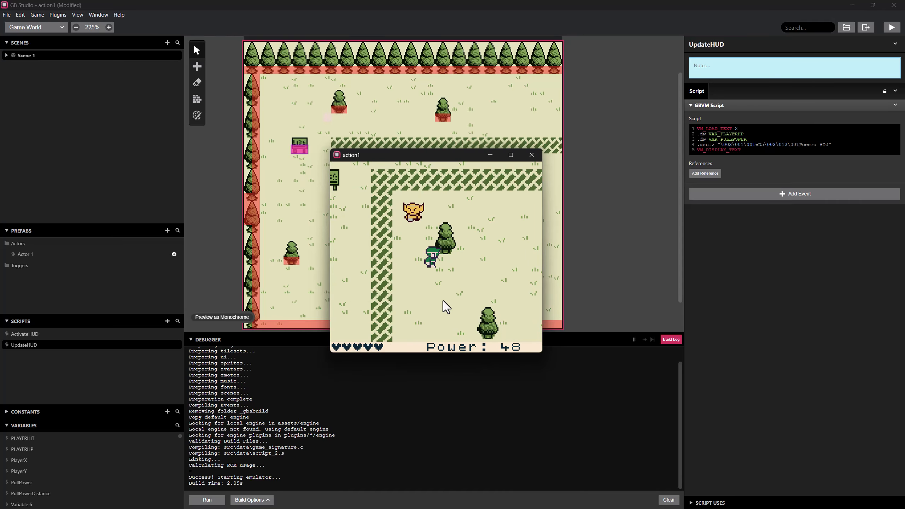
key("Right")
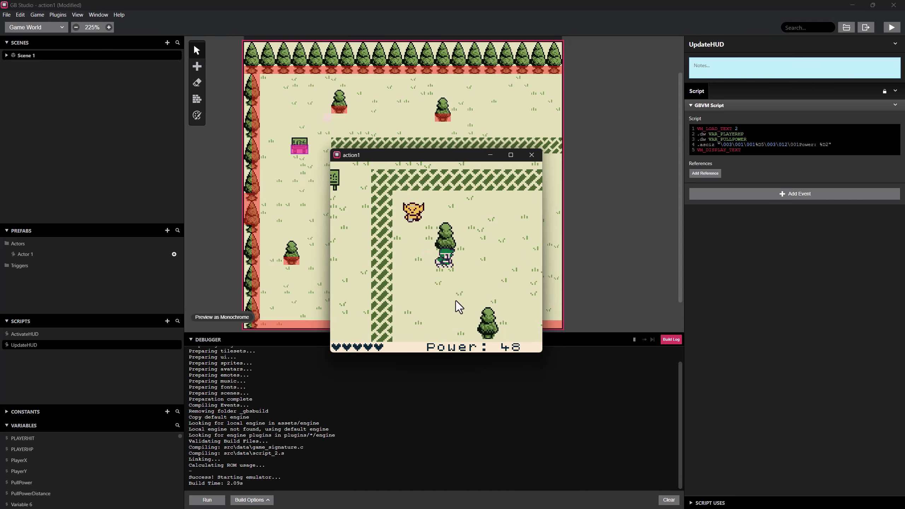
key("Left")
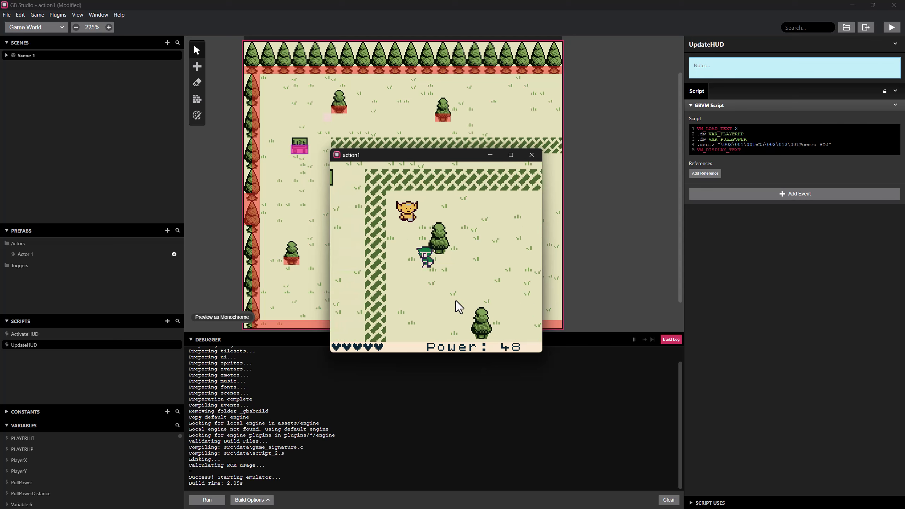
key("Left")
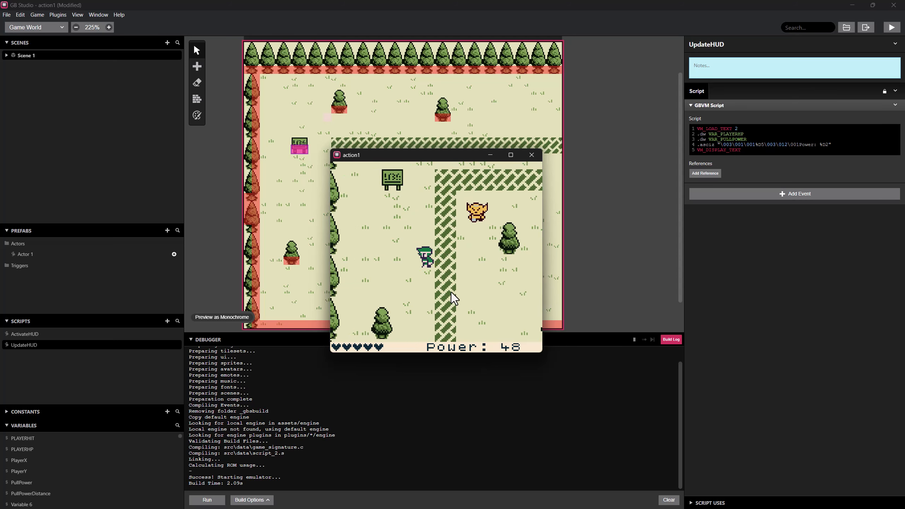
key("Right")
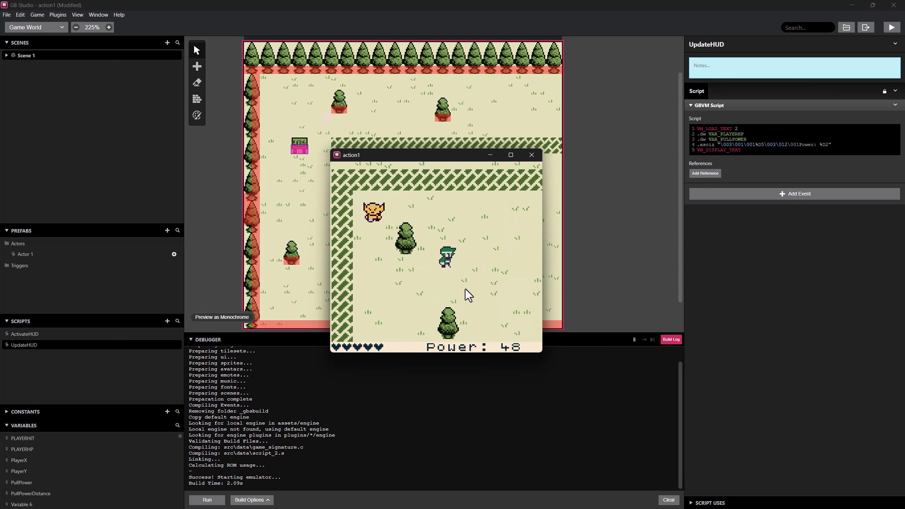
key("Right")
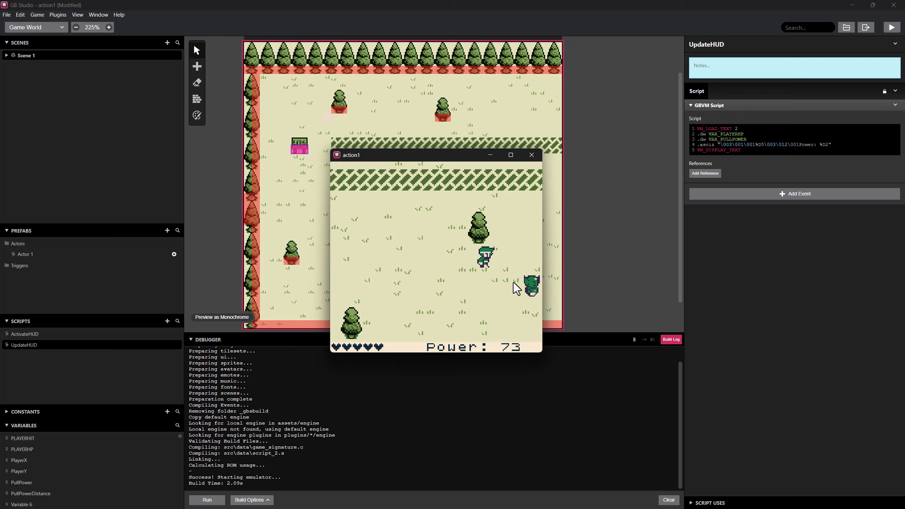
Repeat the west and east runs to check how the Power display counts at higher values, and close the game.
key("Left")
key("Left")
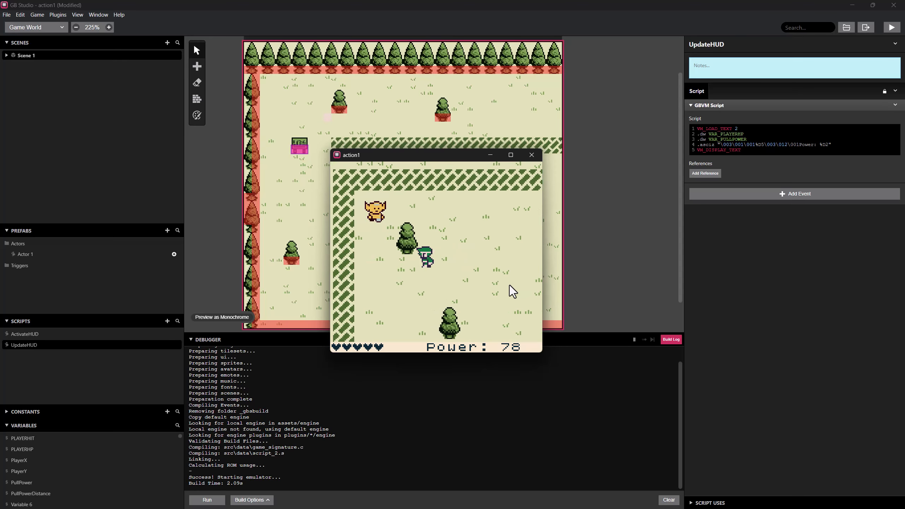
key("Left")
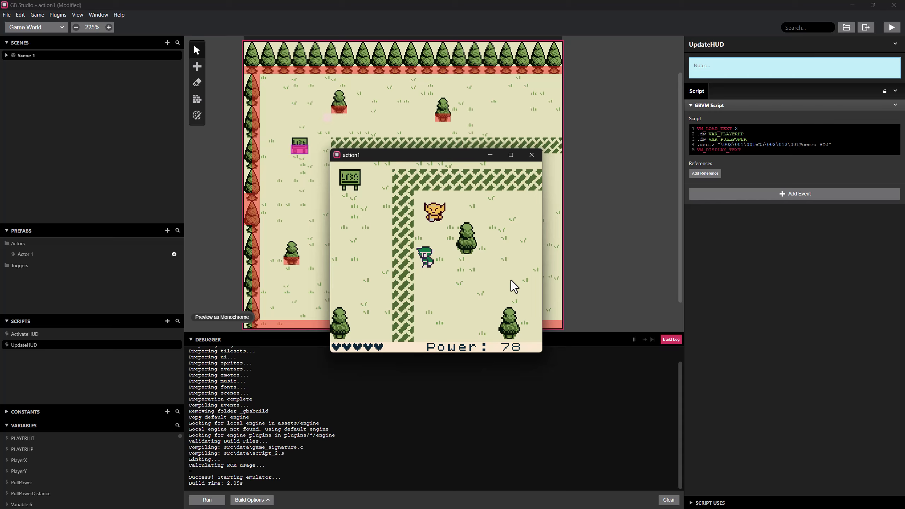
key("Right")
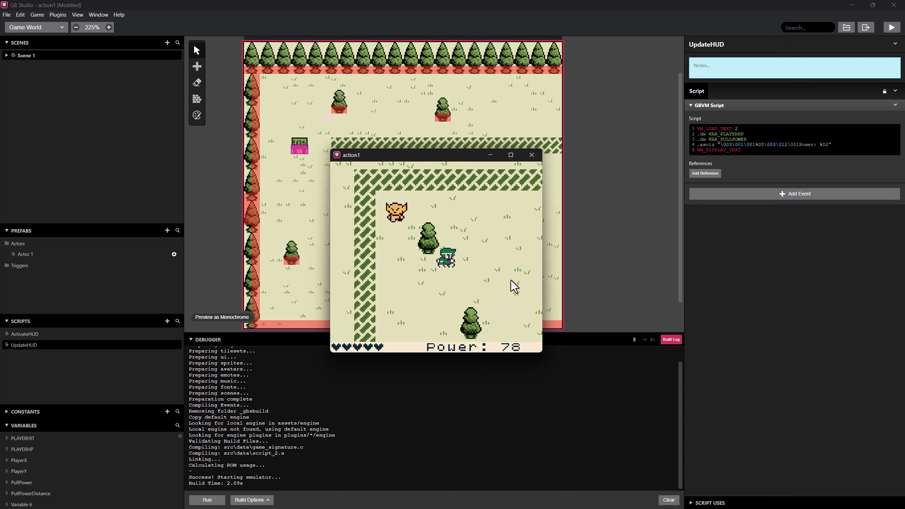
key("Right")
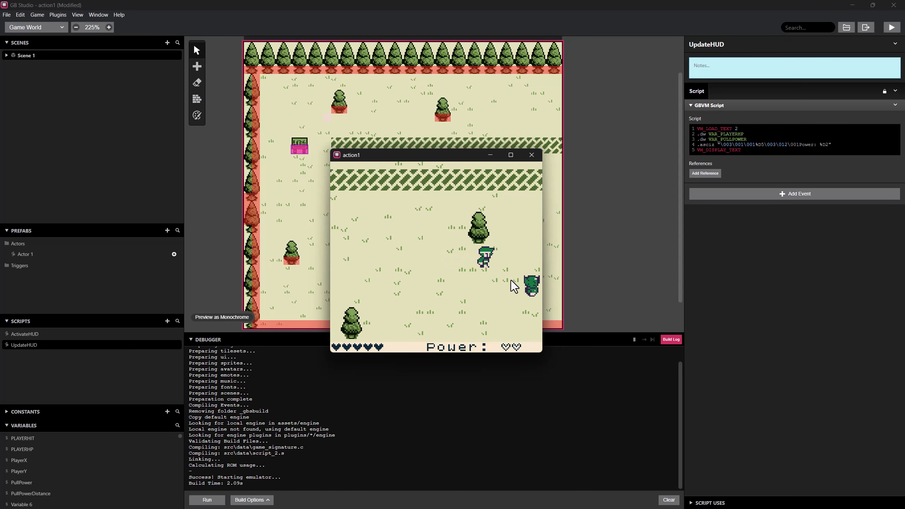
key("Left")
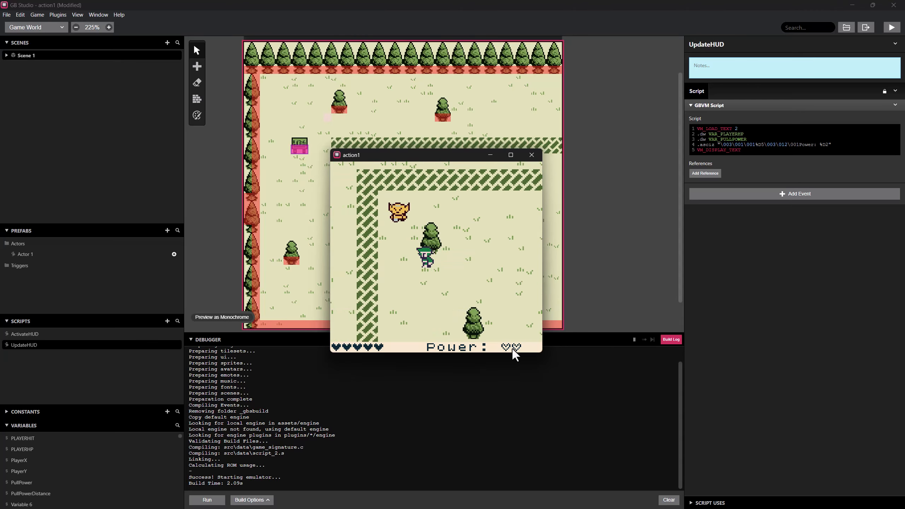
key("Right")
key("Right")
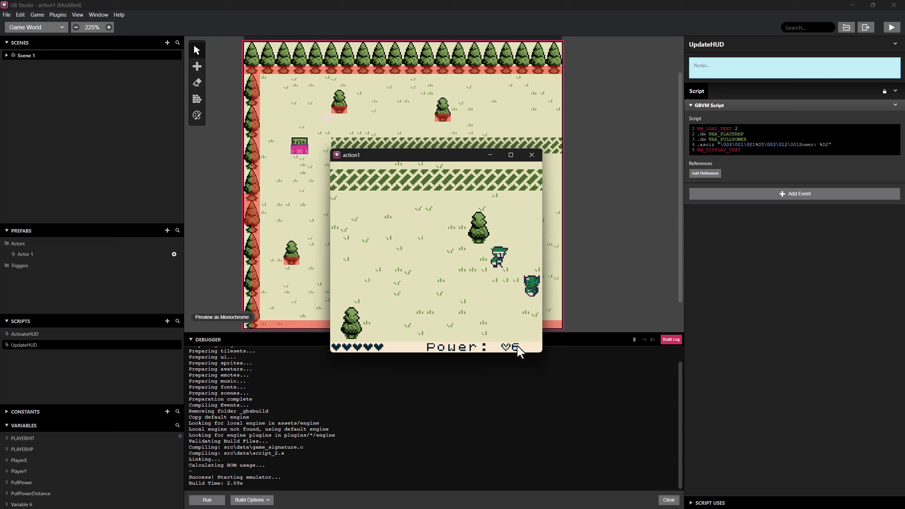
key("Left")
left_click(536, 159)
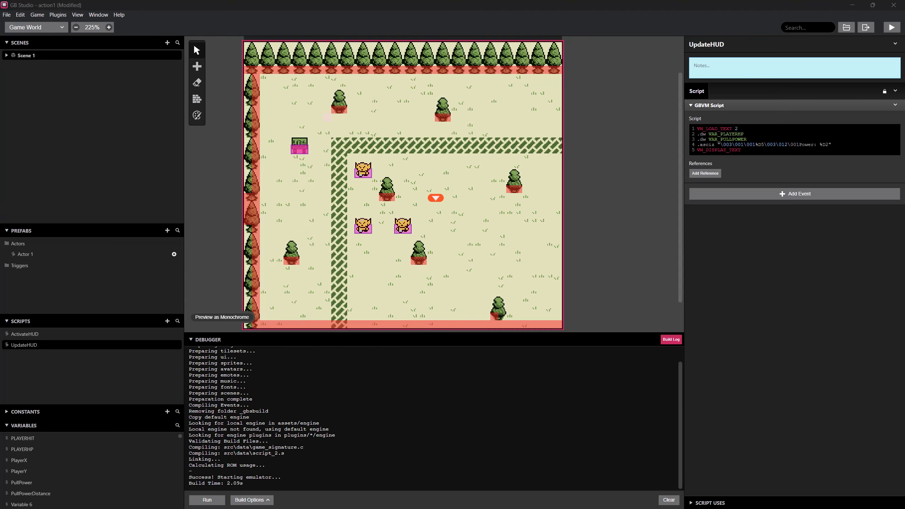
Add a Decrement Variable event for PullPower to the On Update script of the upper orc, Actor 1.
left_click(364, 175)
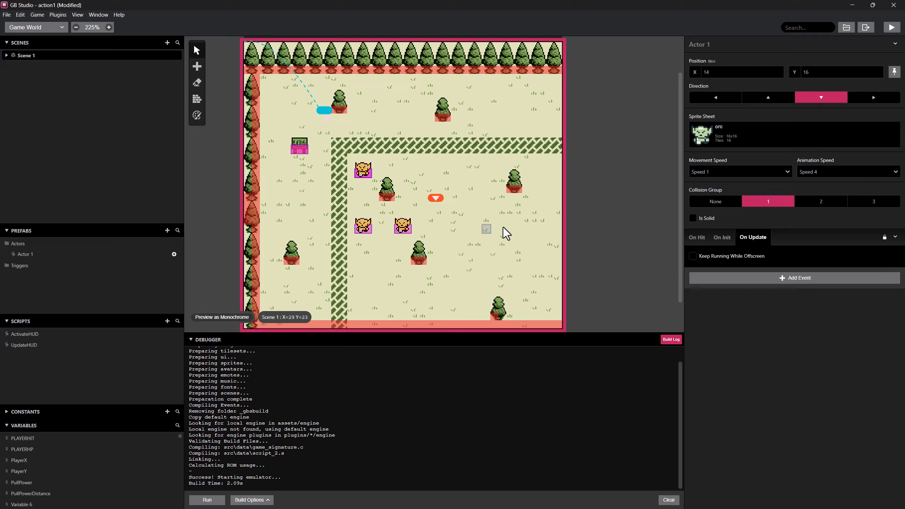
left_click(758, 279)
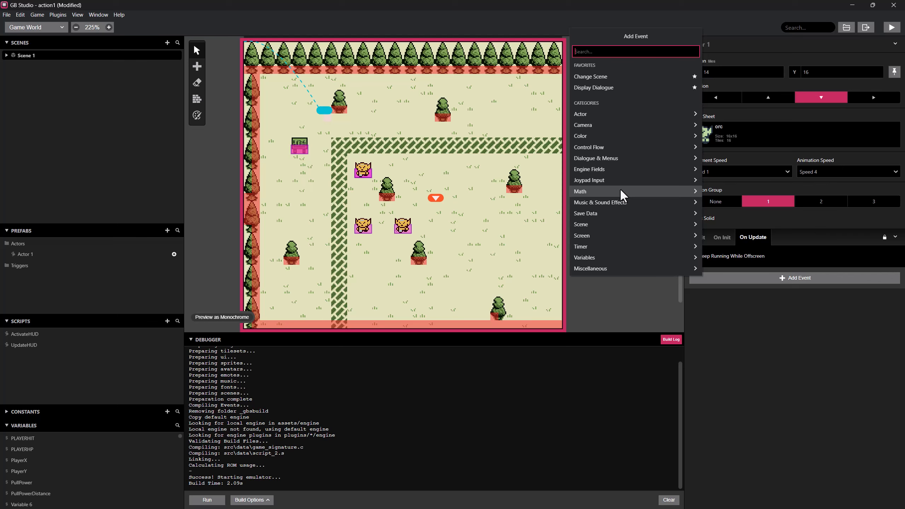
type("dec")
left_click(602, 76)
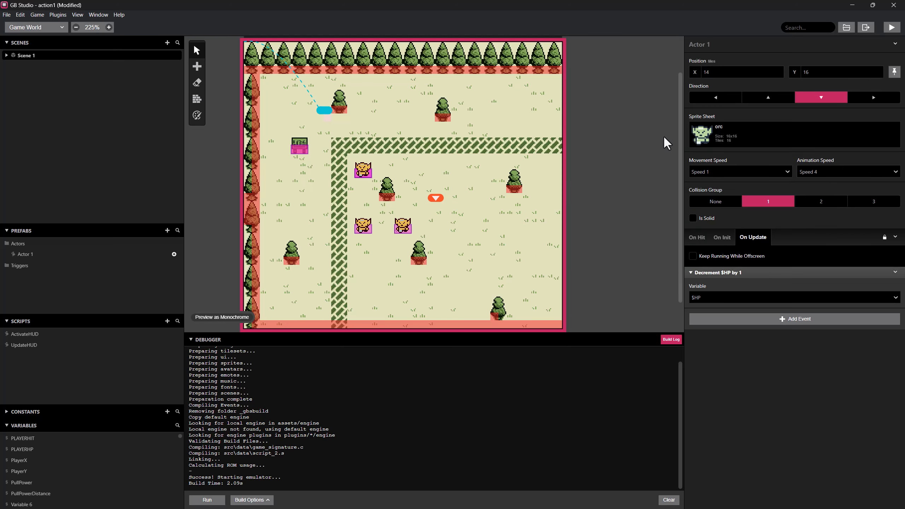
left_click(720, 297)
scroll(729, 392, "down", 1)
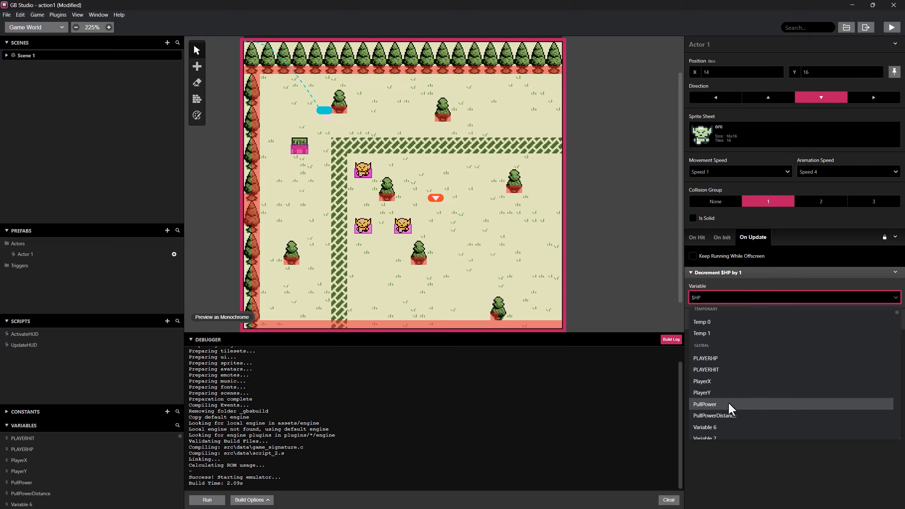
left_click(724, 404)
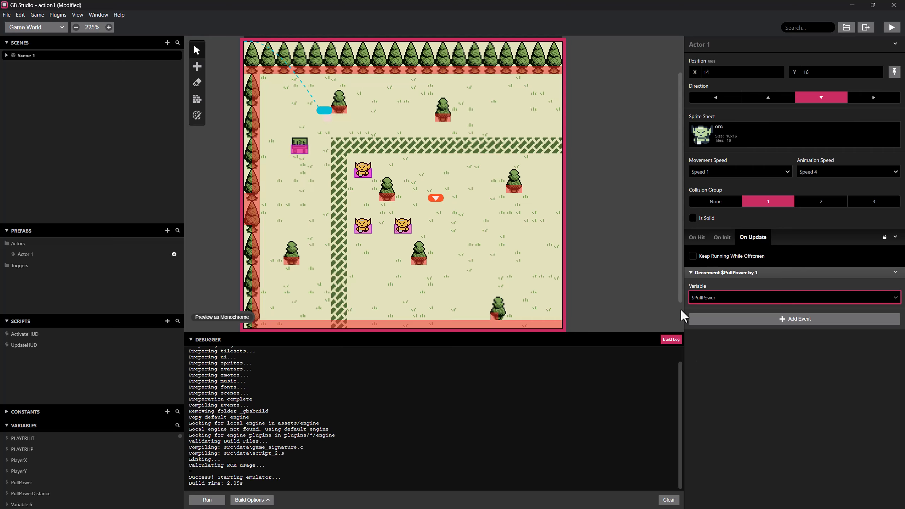
Add a Wait event of 0.5 seconds after the PullPower decrement in Actor 1's On Update script.
right_click(741, 274)
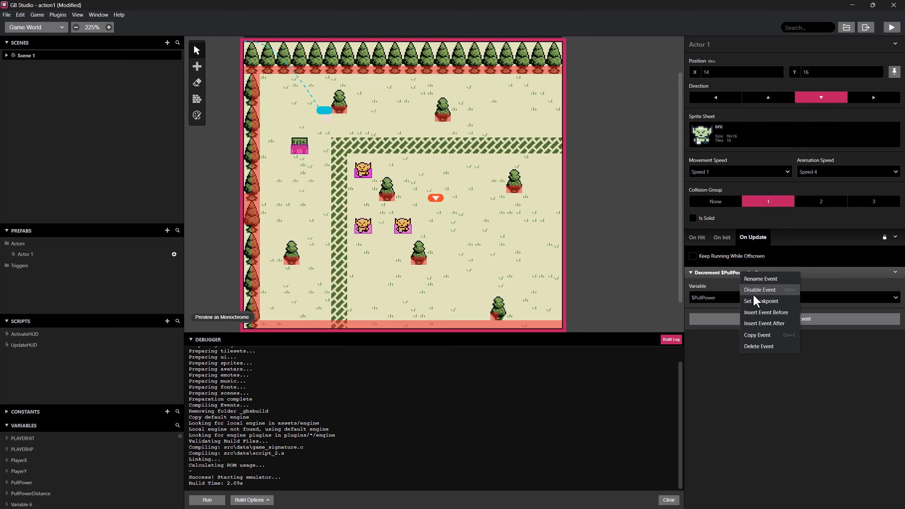
left_click(720, 317)
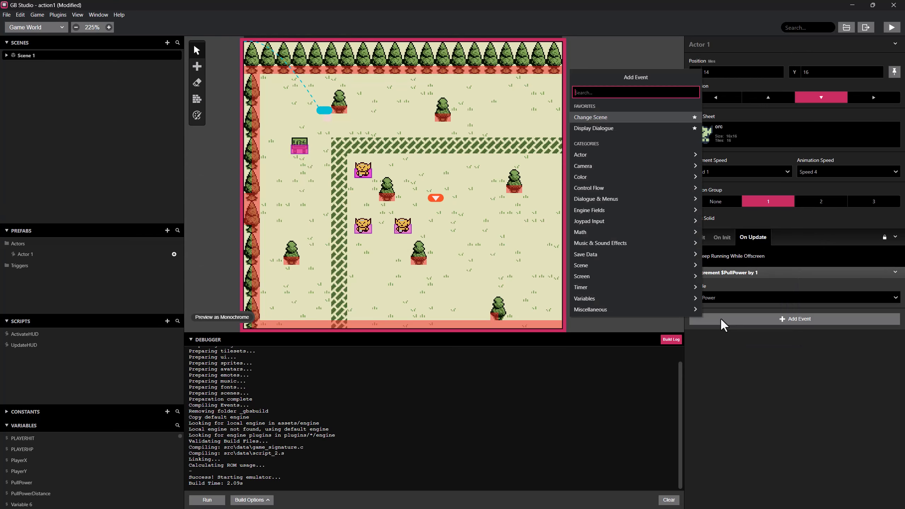
type("wa")
left_click(590, 150)
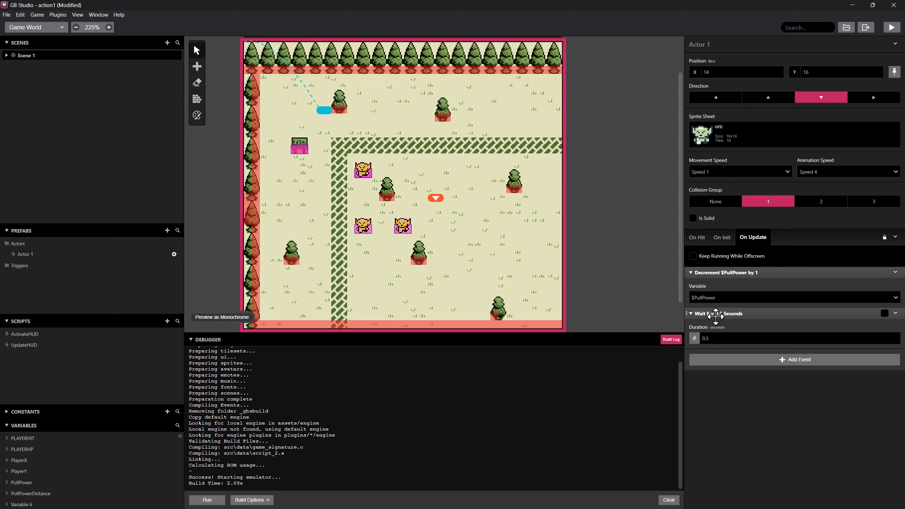
Build and run the game, and test the pull in both directions while checking the Power display's decrement.
left_click(891, 29)
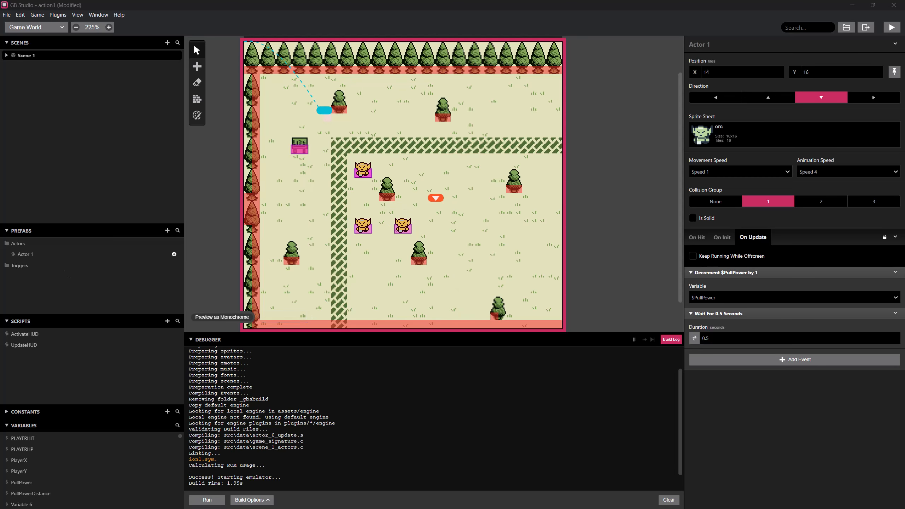
left_click_drag(375, 166, 499, 139)
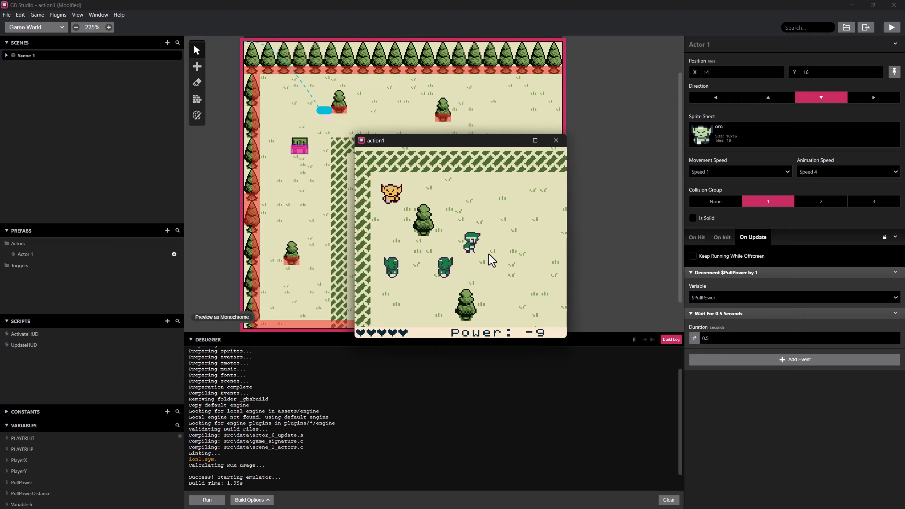
key("Left")
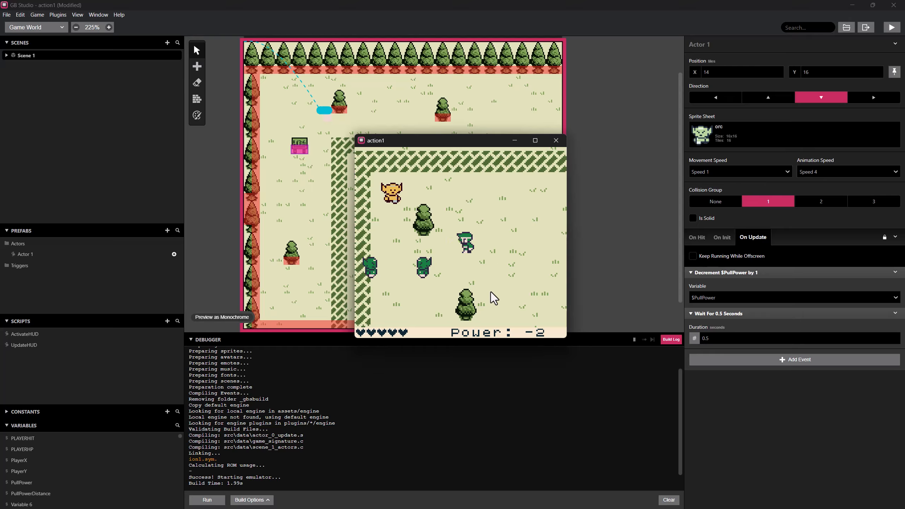
key("Right")
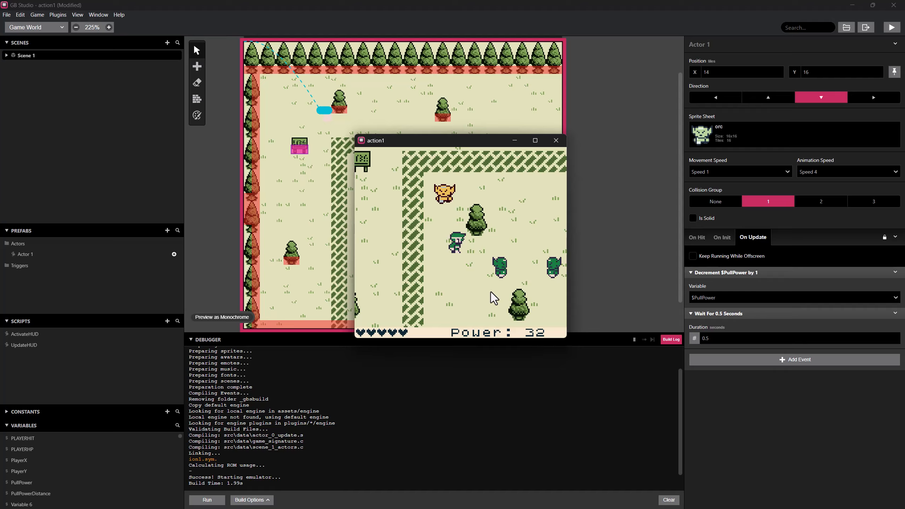
key("Right")
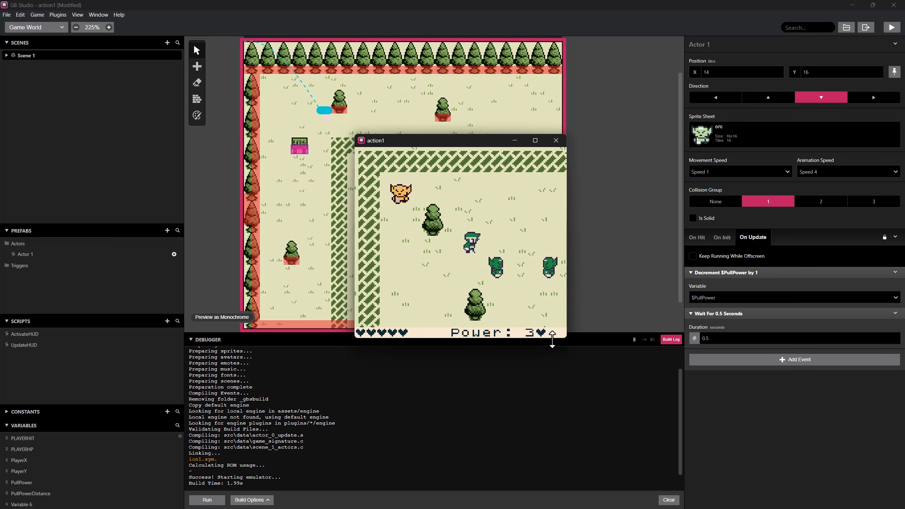
key("Right")
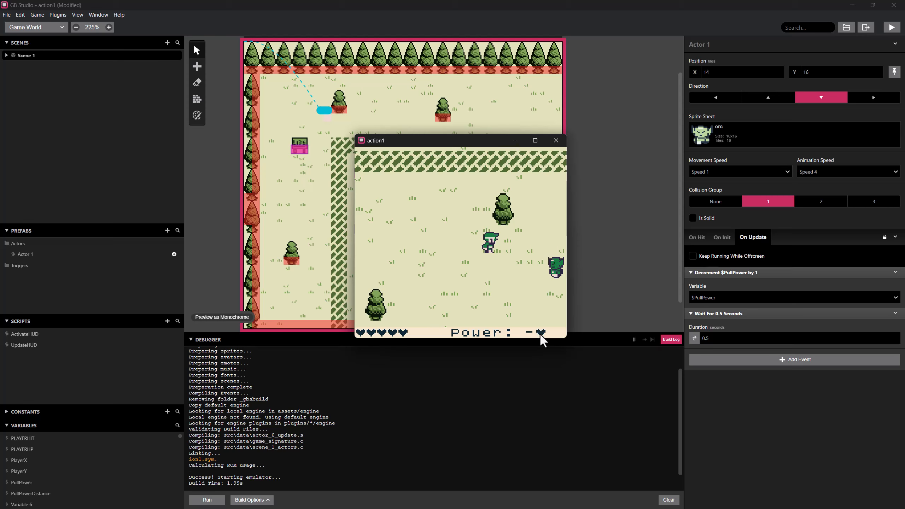
key("Left")
key("Left")
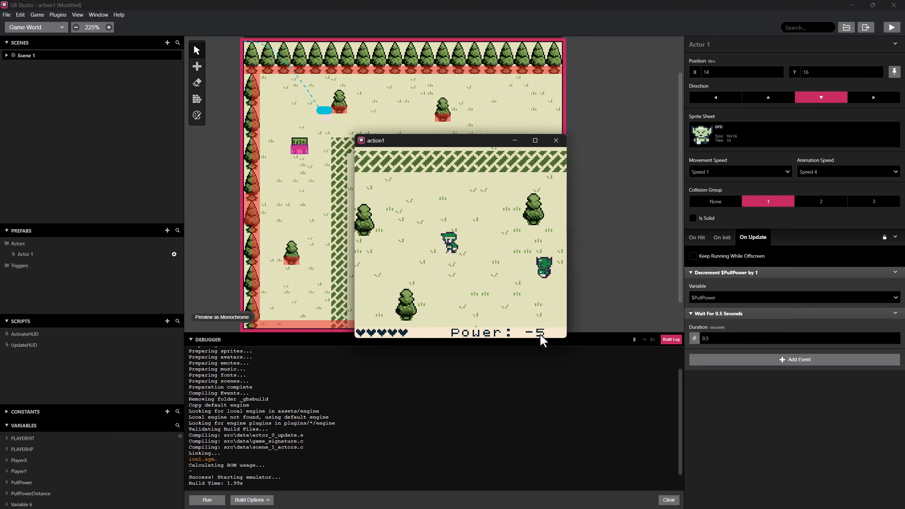
Run east once more to check the Power display while it drains, and close the game.
key("Right")
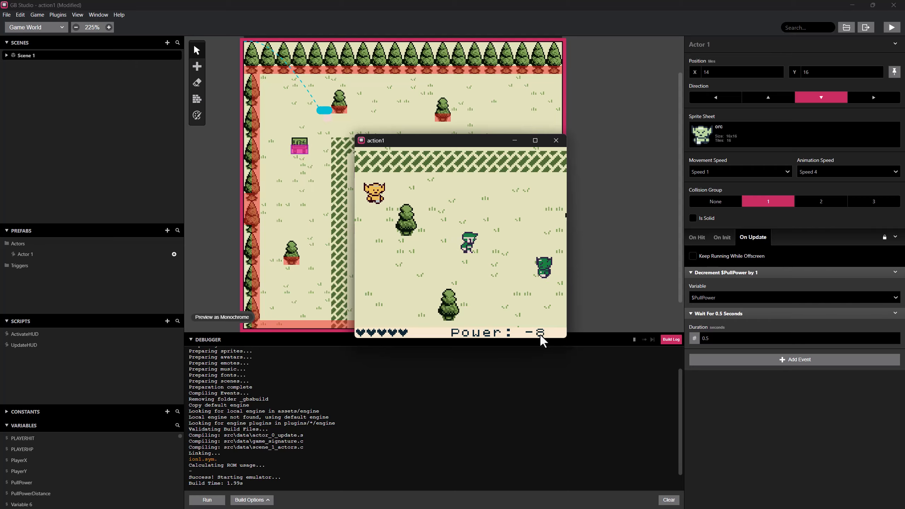
left_click(554, 140)
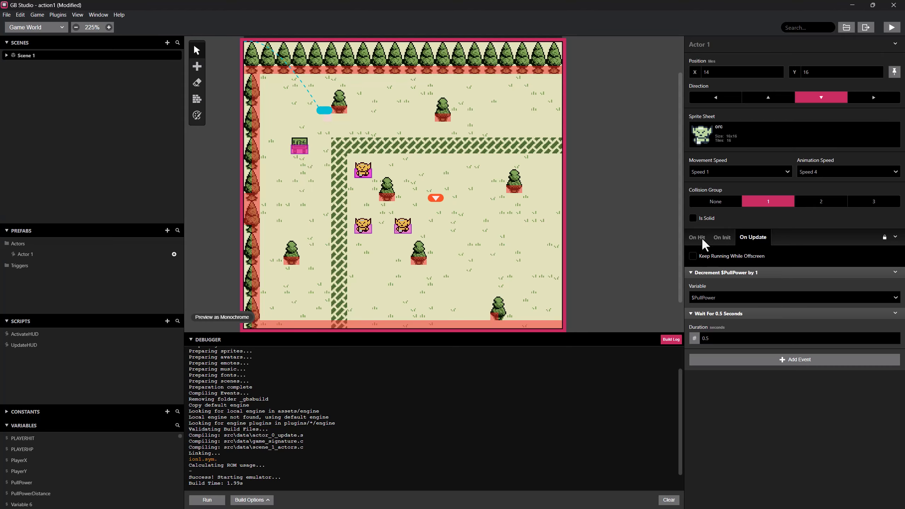
In the rightmost orc's On Update script, set the greater-than-or-equal PullPower condition to -1.
left_click(403, 225)
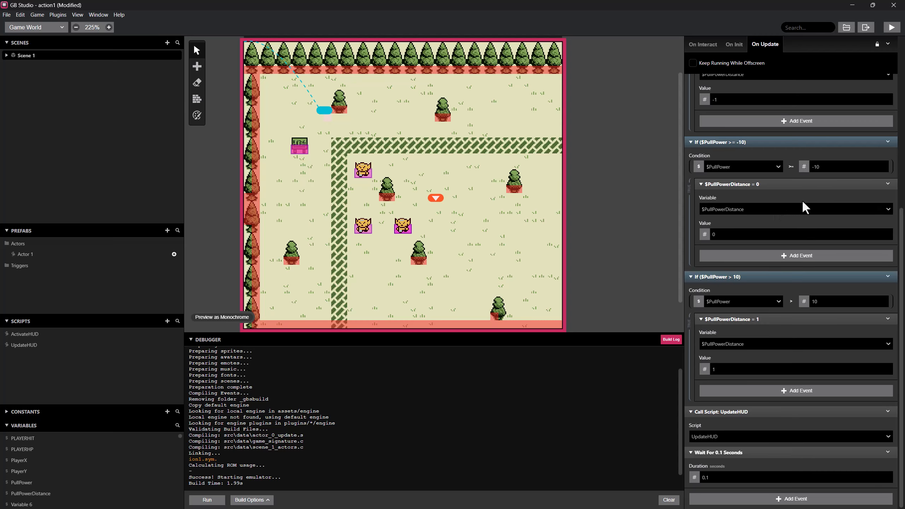
scroll(804, 201, "up", 1)
left_click_drag(822, 213, 816, 214)
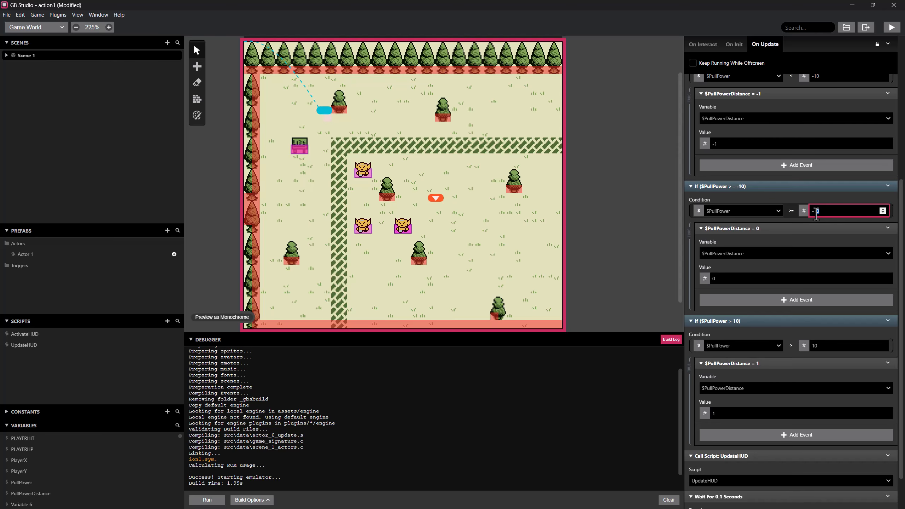
type("2")
key("BackSpace")
type("1")
double_click(816, 348)
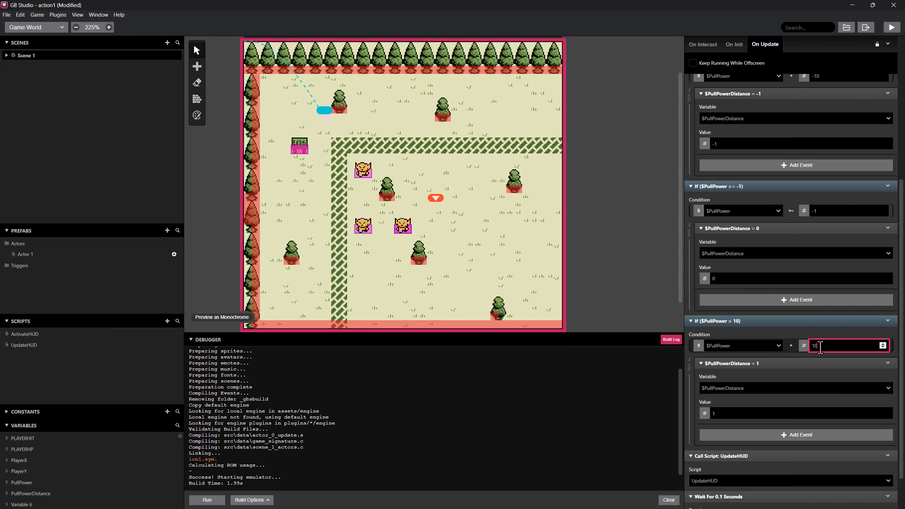
Set the less-than PullPower condition at the start of the same On Update script to -1.
scroll(824, 332, "up", 5)
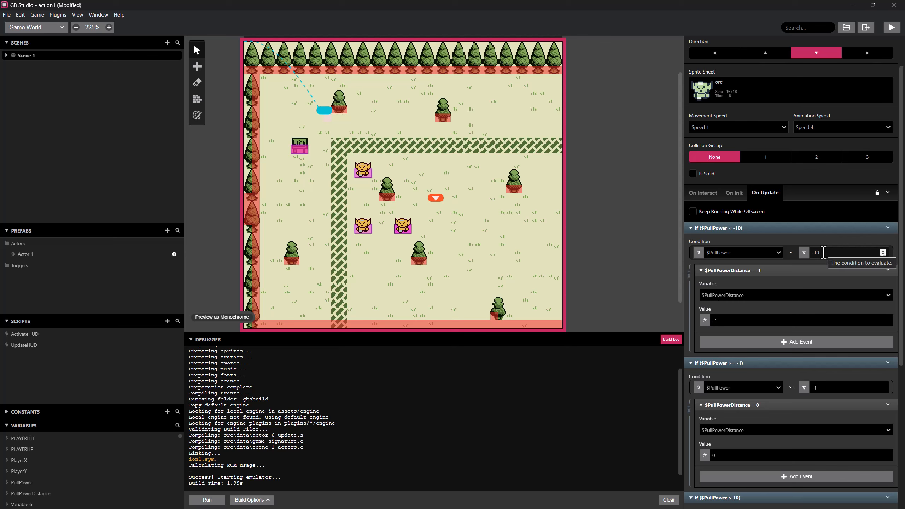
left_click(818, 254)
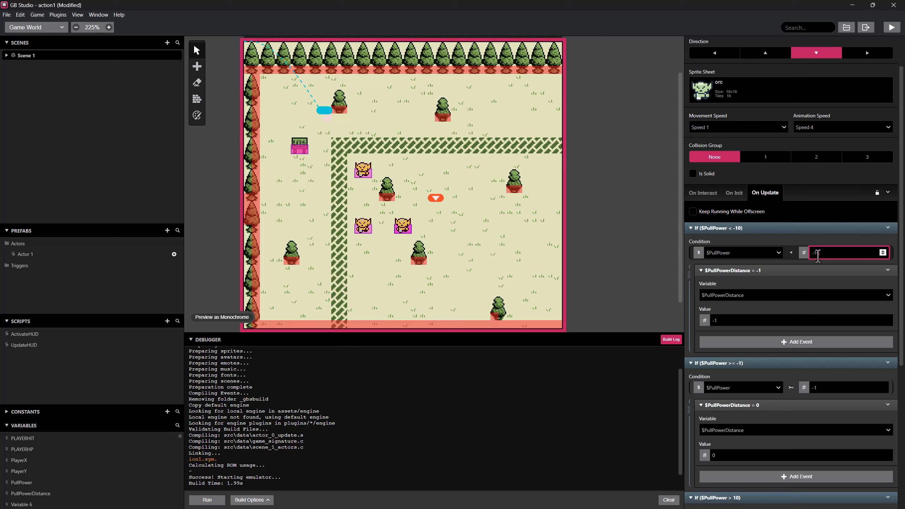
double_click(816, 253)
key("BackSpace")
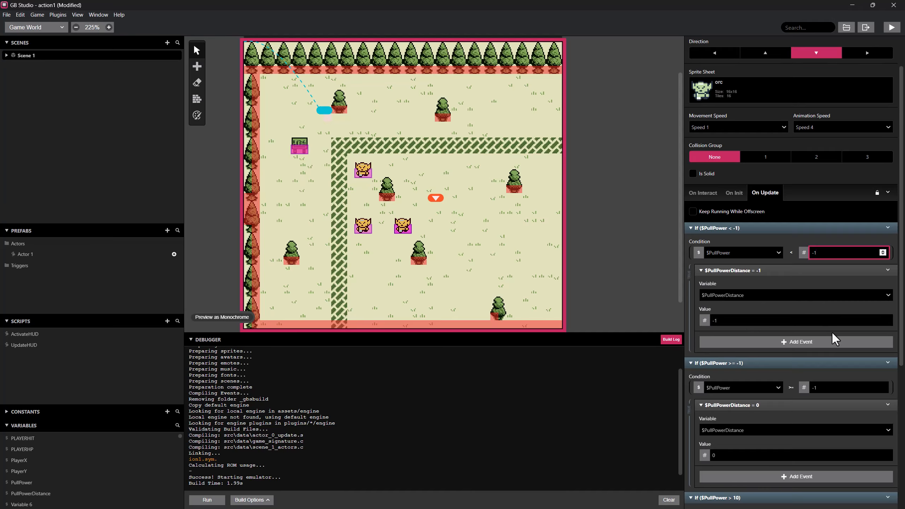
Set the greater-than PullPower condition, which makes PullPowerDistance 1, to 1.
scroll(832, 331, "down", 1)
scroll(788, 343, "down", 1)
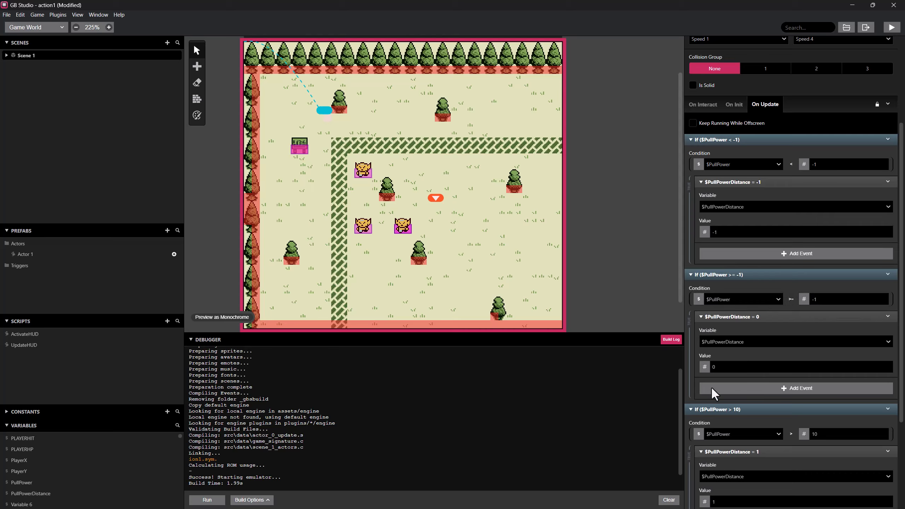
scroll(763, 380, "down", 1)
scroll(761, 378, "down", 1)
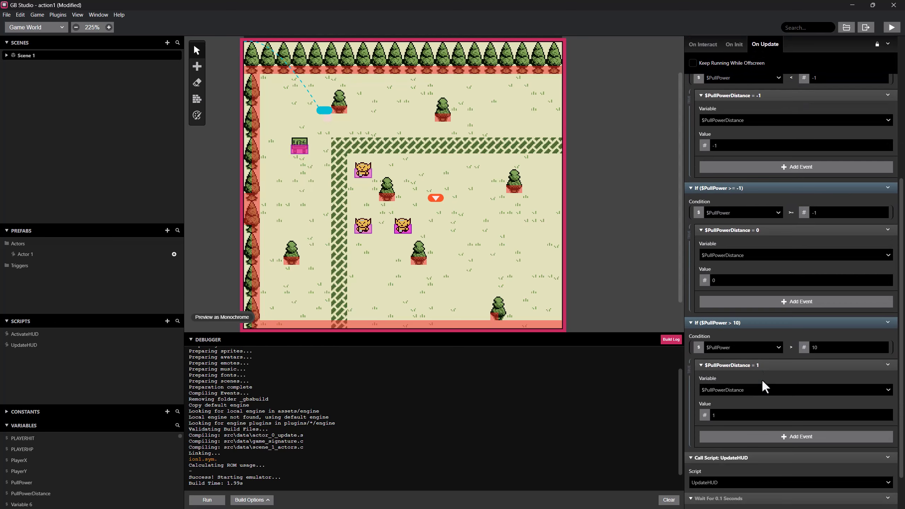
double_click(825, 350)
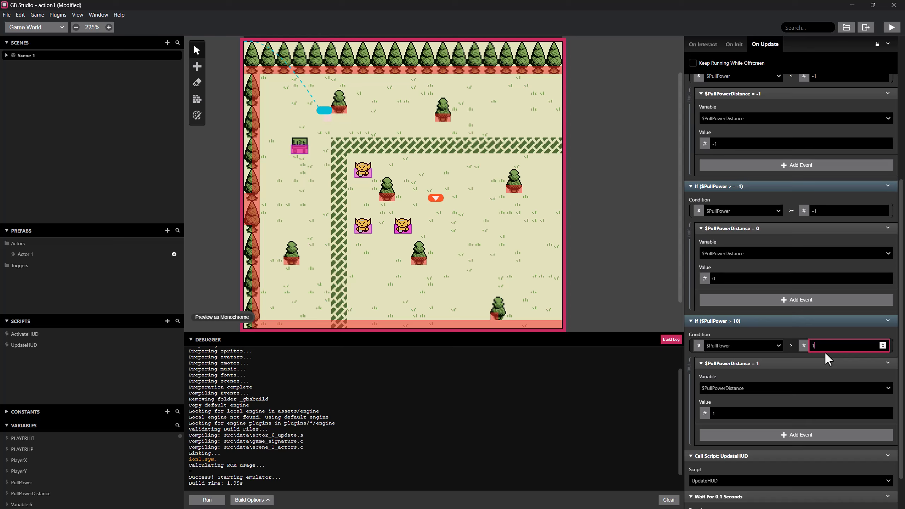
type("1")
Review the three PullPower conditions and the PullPowerDistance values they assign in the rightmost orc's On Update script.
scroll(823, 351, "up", 1)
scroll(820, 350, "down", 1)
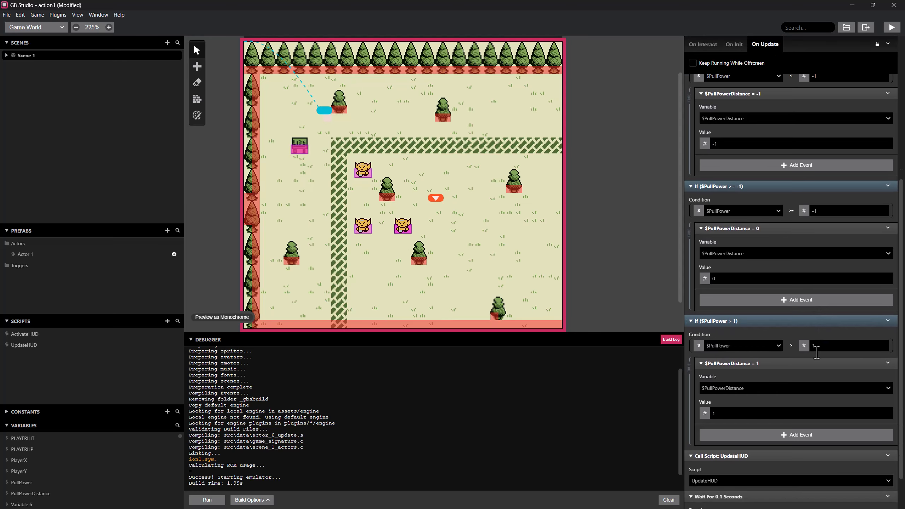
scroll(753, 392, "up", 1)
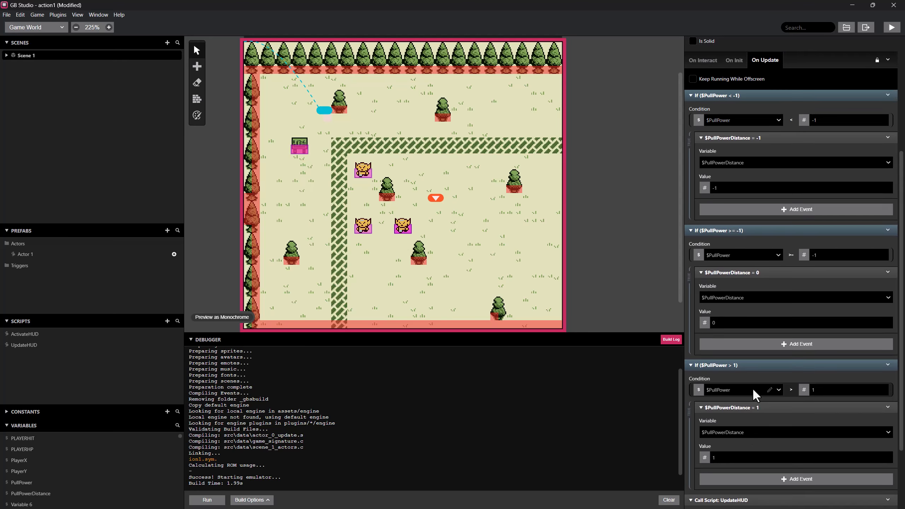
scroll(752, 387, "down", 1)
scroll(753, 387, "up", 1)
scroll(748, 402, "down", 1)
scroll(747, 401, "up", 1)
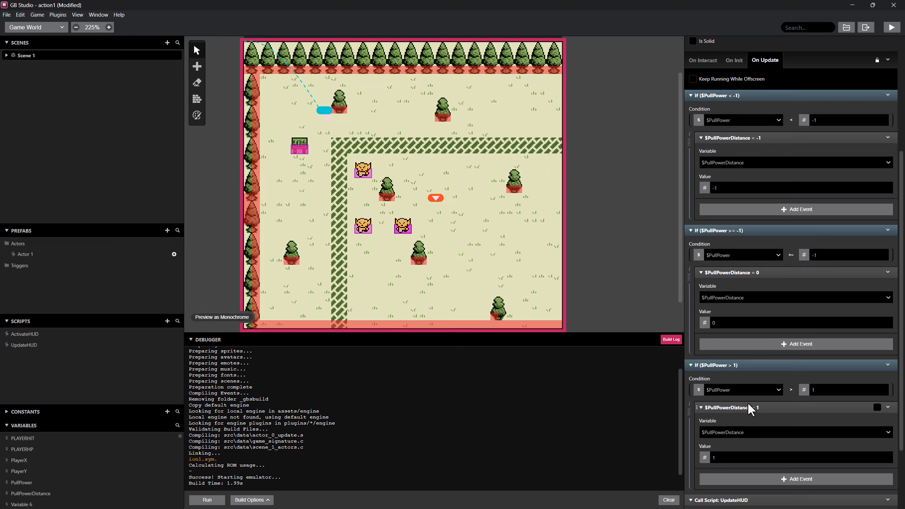
scroll(748, 402, "down", 2)
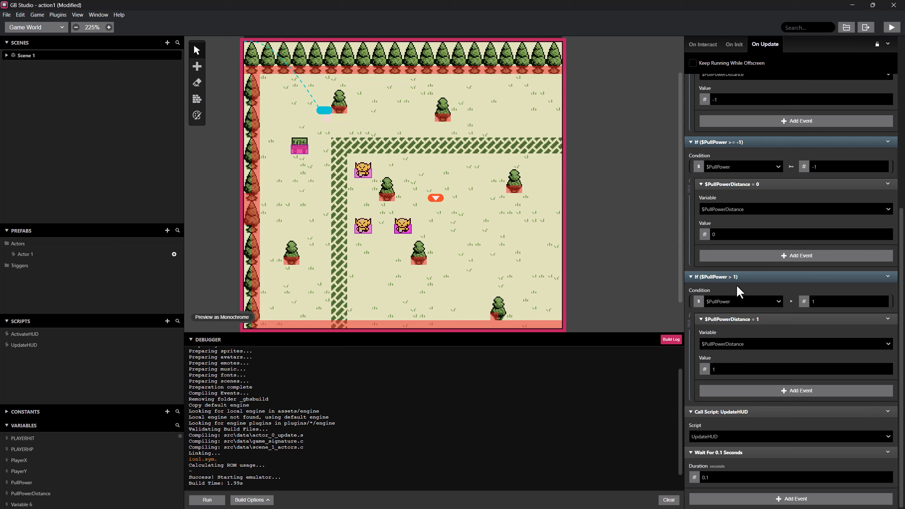
scroll(806, 297, "up", 4)
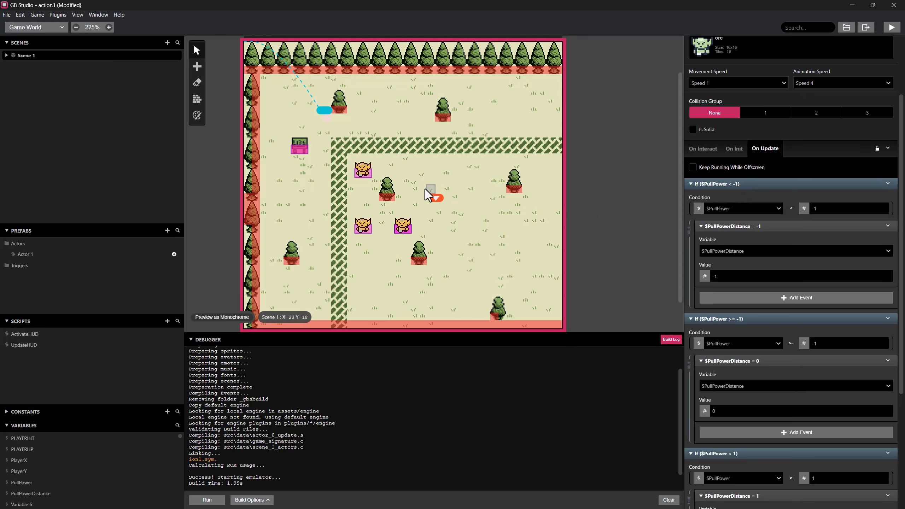
Insert an If event between the PullPower decrement and the Wait in the upper orc's On Update script.
left_click(358, 175)
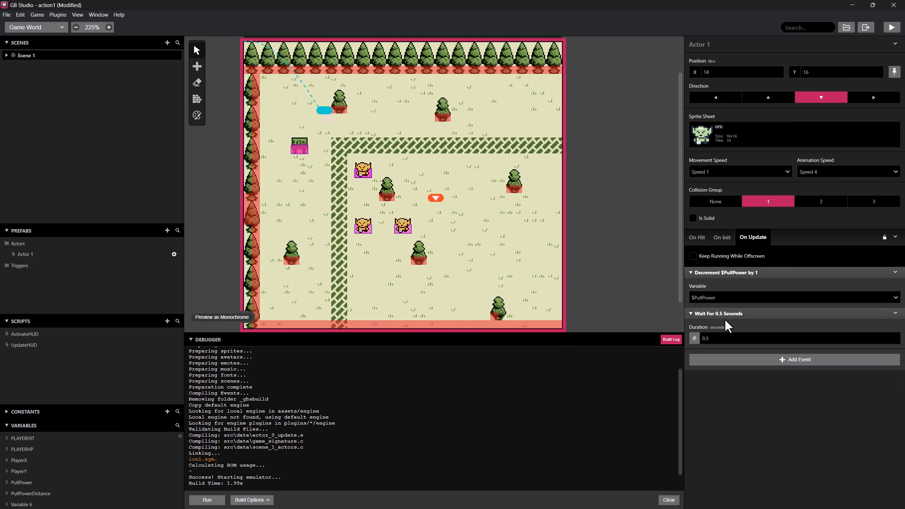
right_click(735, 274)
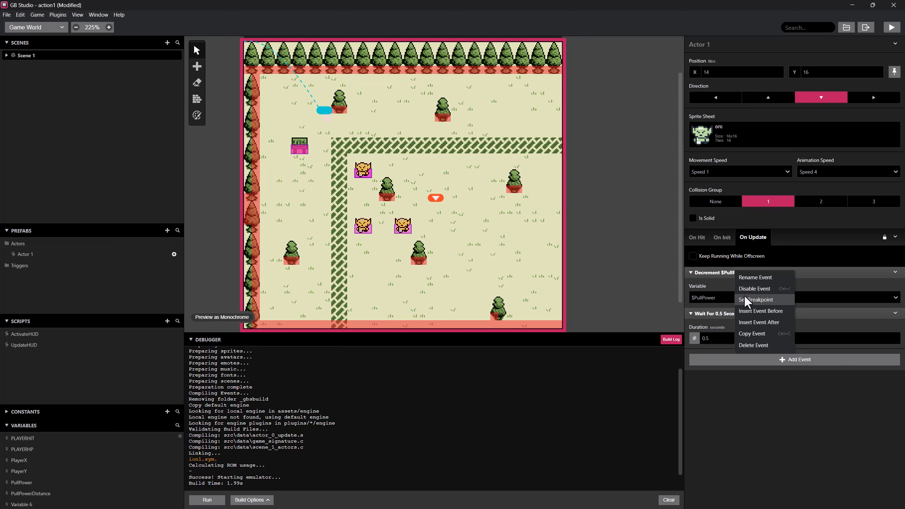
left_click(747, 308)
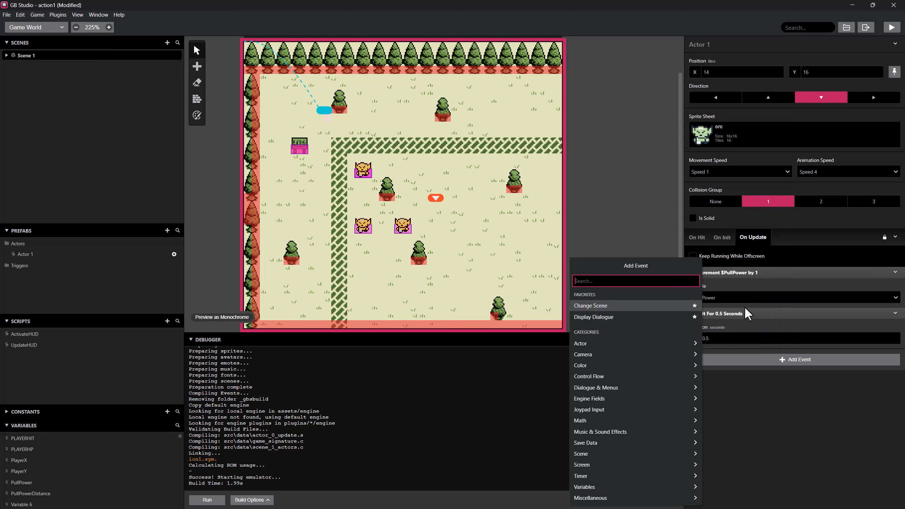
type("if")
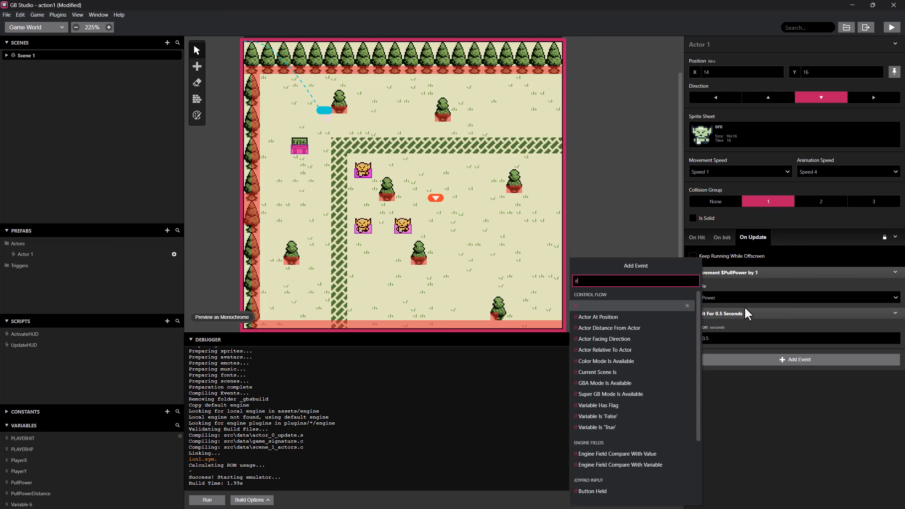
left_click(643, 306)
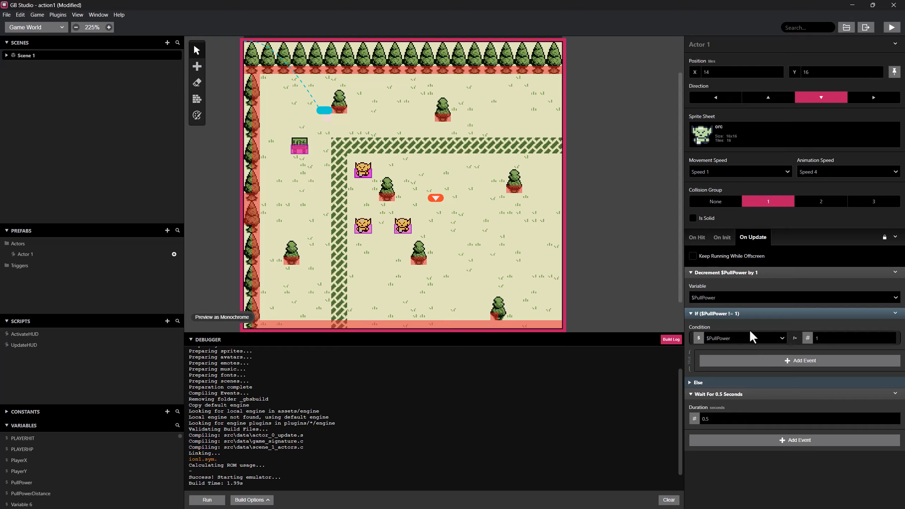
Set the new If event's condition to PullPower Less Than -1.
left_click(782, 337)
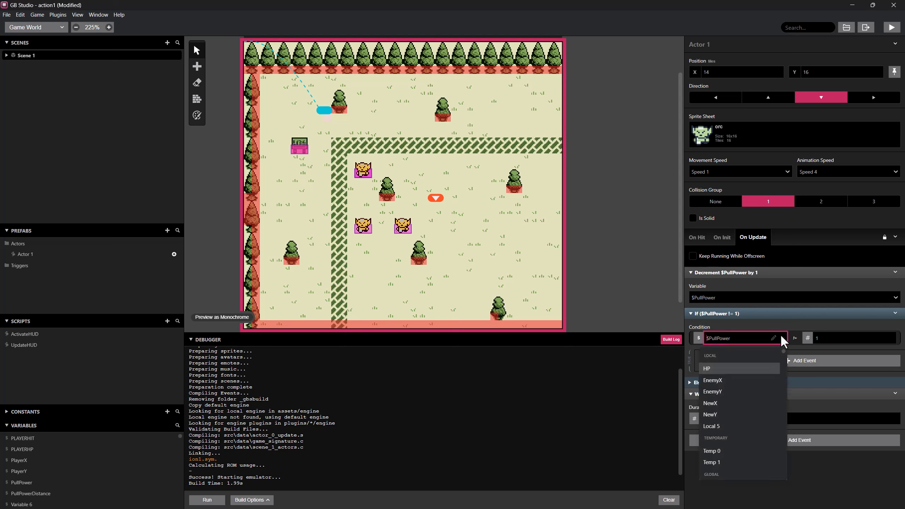
left_click(794, 338)
mouse_move(815, 373)
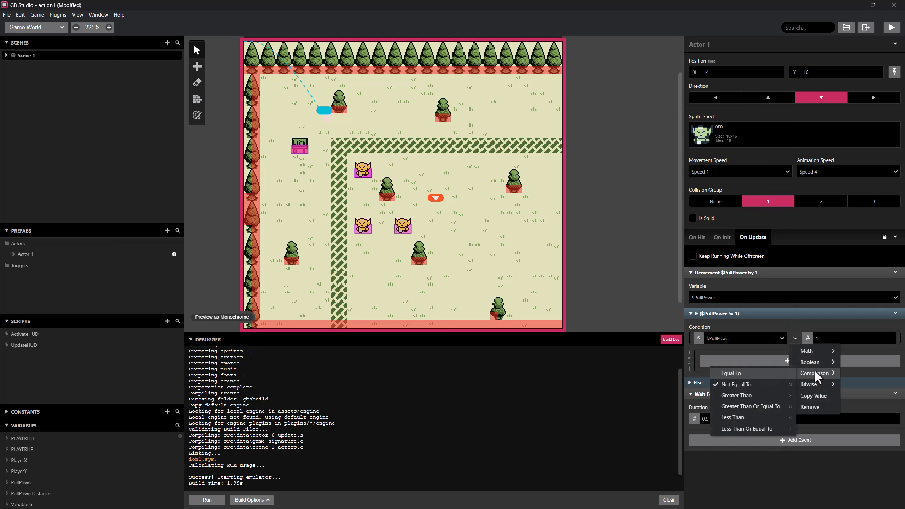
left_click(762, 415)
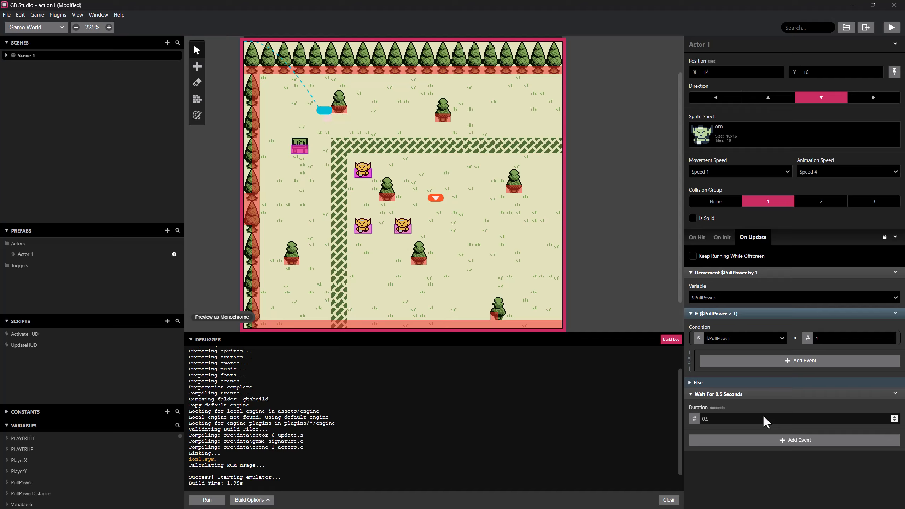
left_click(829, 337)
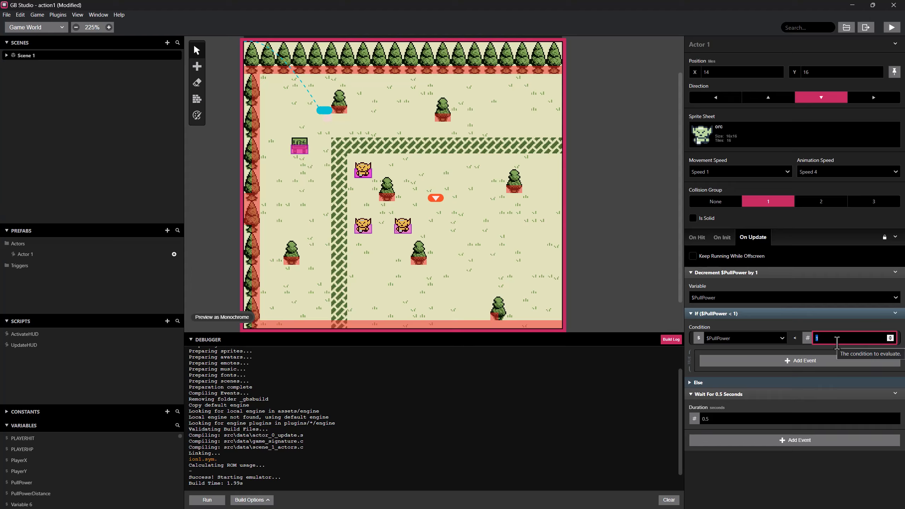
type("-1")
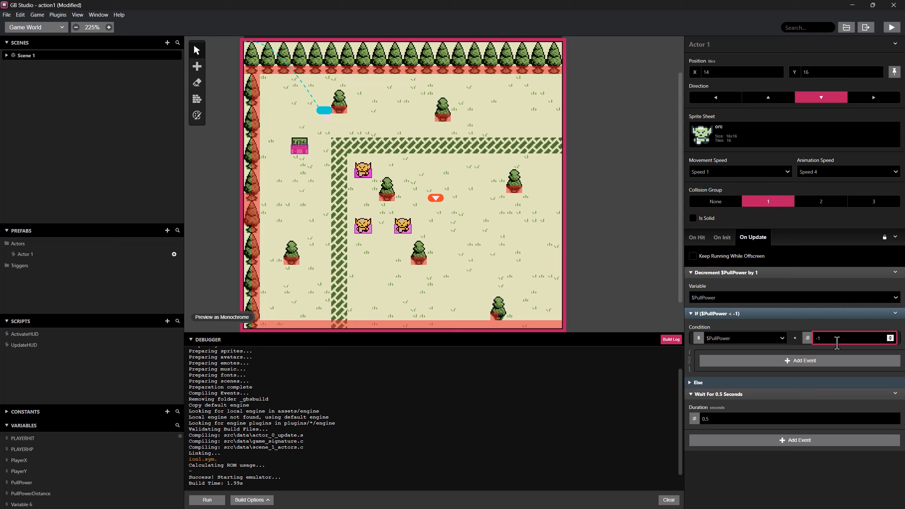
Add a variable-setting event inside the If branch that sets PullPower to -1.
left_click(813, 358)
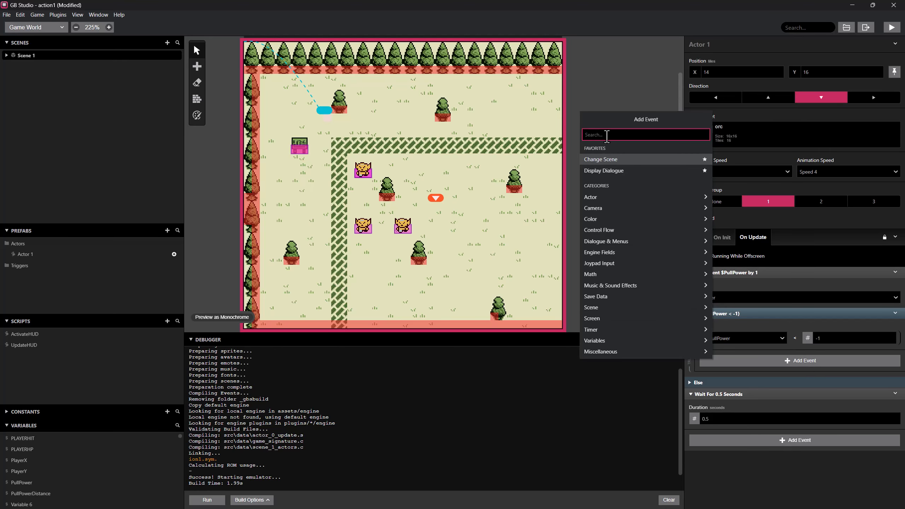
type("varia")
scroll(618, 200, "down", 1)
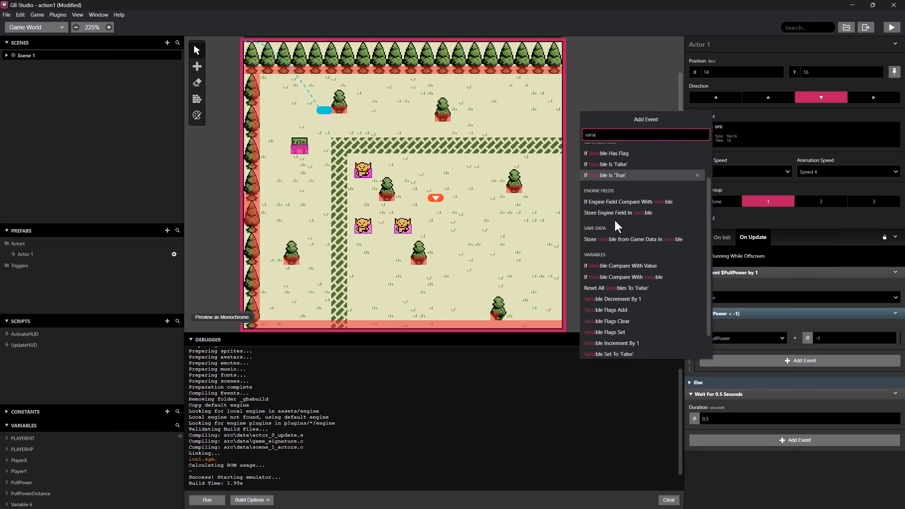
scroll(614, 218, "down", 1)
left_click(629, 351)
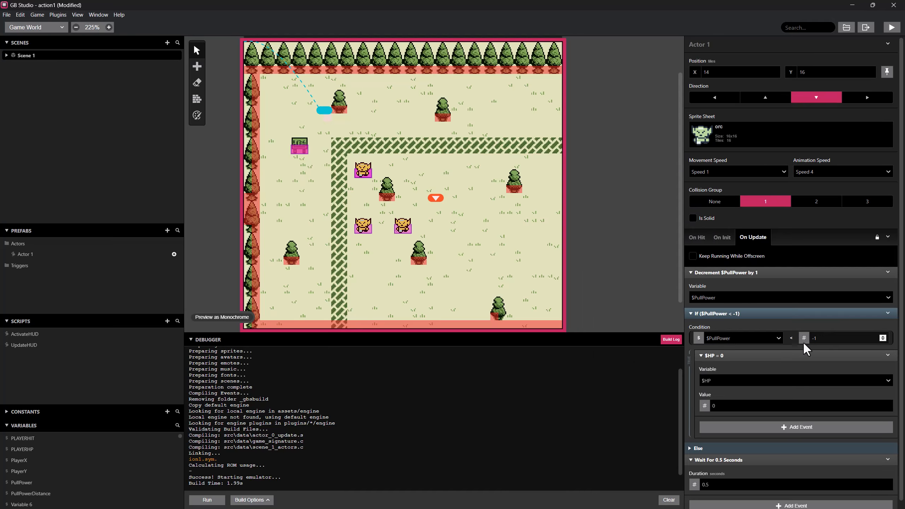
left_click(744, 381)
scroll(732, 439, "down", 3)
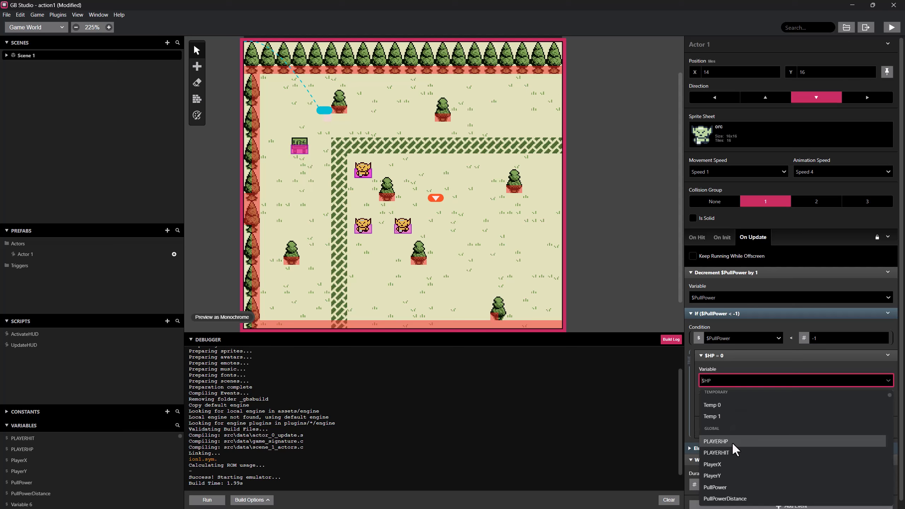
left_click(727, 480)
left_click(713, 407)
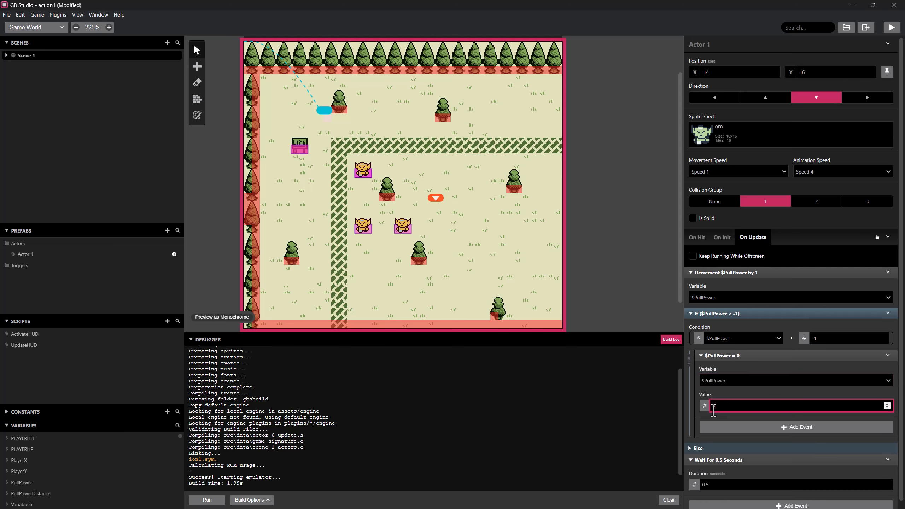
type("-1")
Search the available events for "limit" and "clamp", and close the event list without adding anything.
left_click(739, 430)
type("lim")
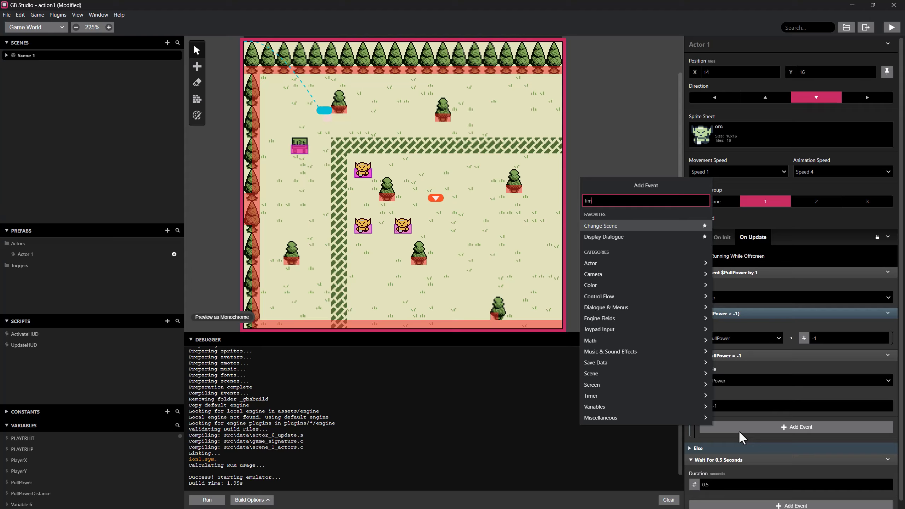
type("it")
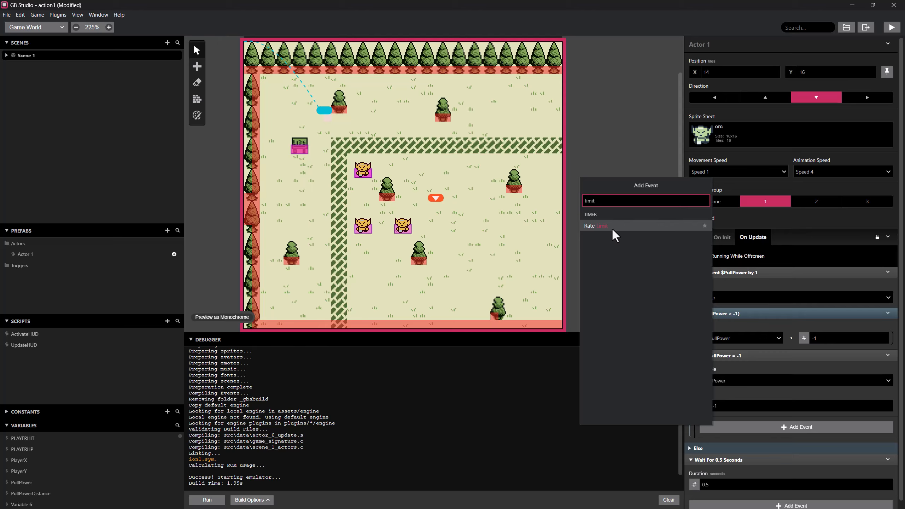
double_click(600, 207)
type("clamp")
key("BackSpace")
key("BackSpace")
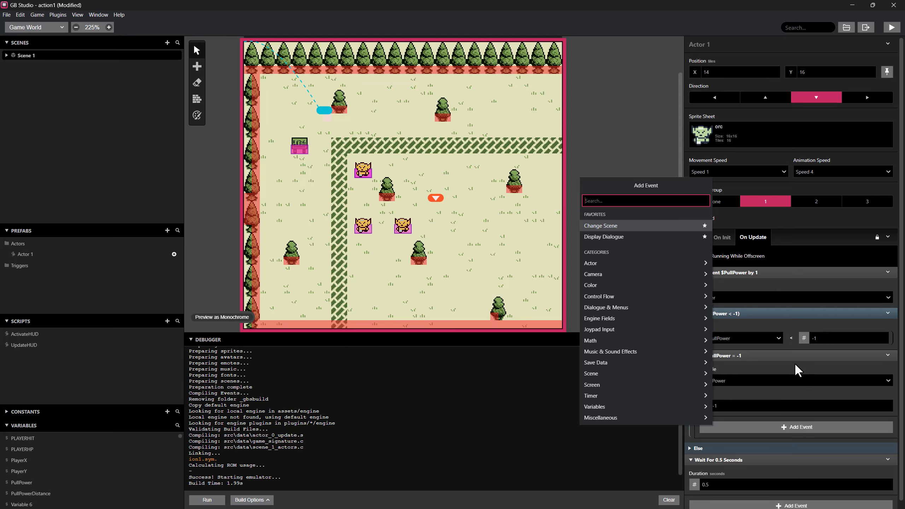
key("Escape")
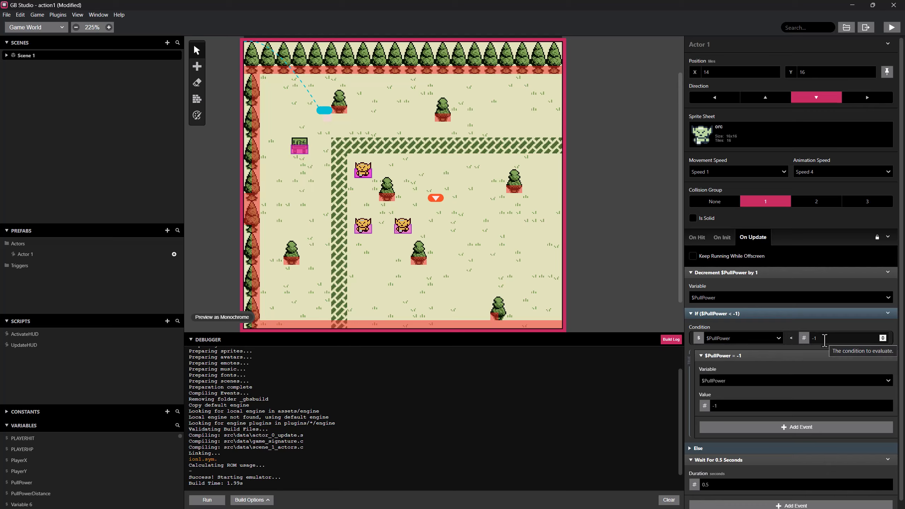
Disable the Else branch of the If event in the upper orc's On Update script, and enter -1 as its comparison value.
scroll(800, 416, "down", 1)
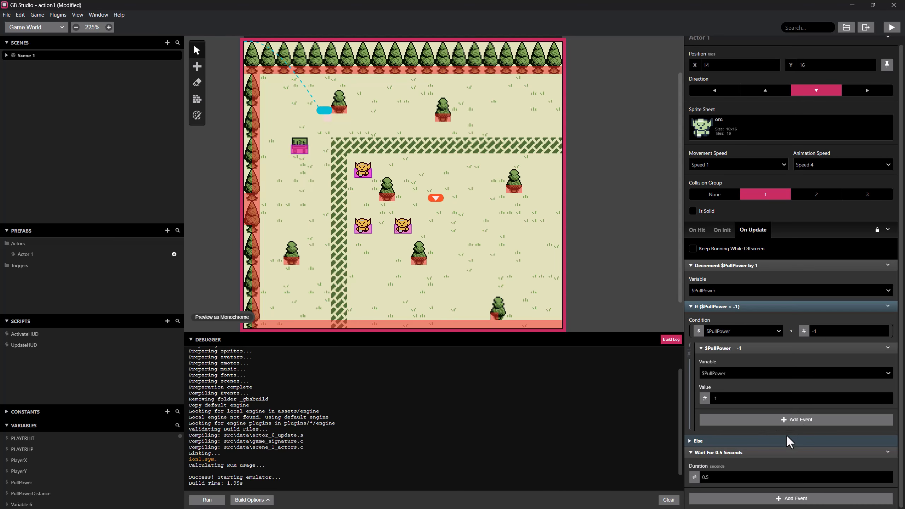
left_click(691, 442)
scroll(777, 442, "down", 1)
left_click(889, 274)
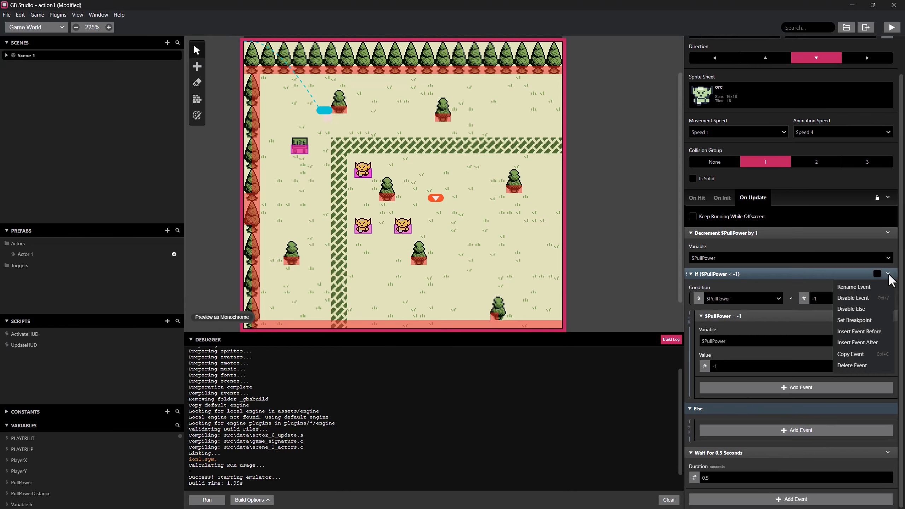
left_click(873, 307)
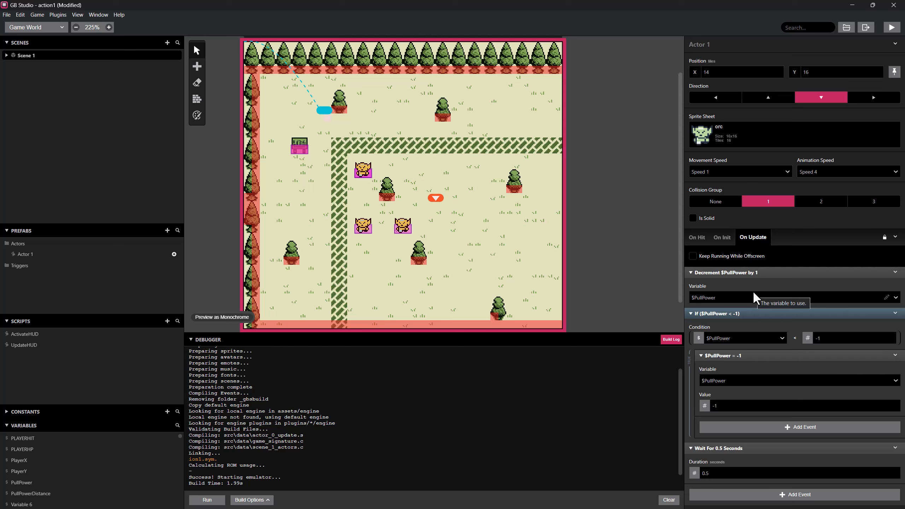
left_click(815, 337)
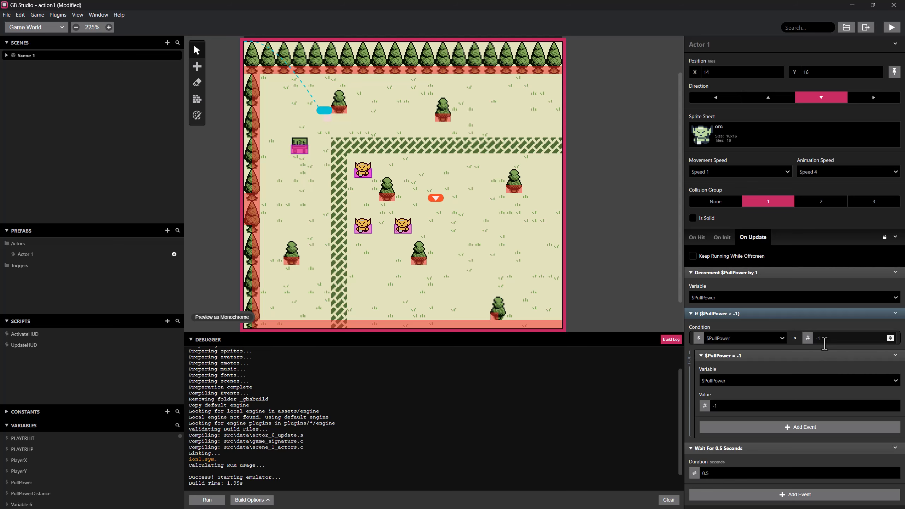
type("-1")
Examine the On Update scripts of the two lower orcs to find where PullPower and PullPowerDistance are used.
left_click(367, 227)
left_click(404, 228)
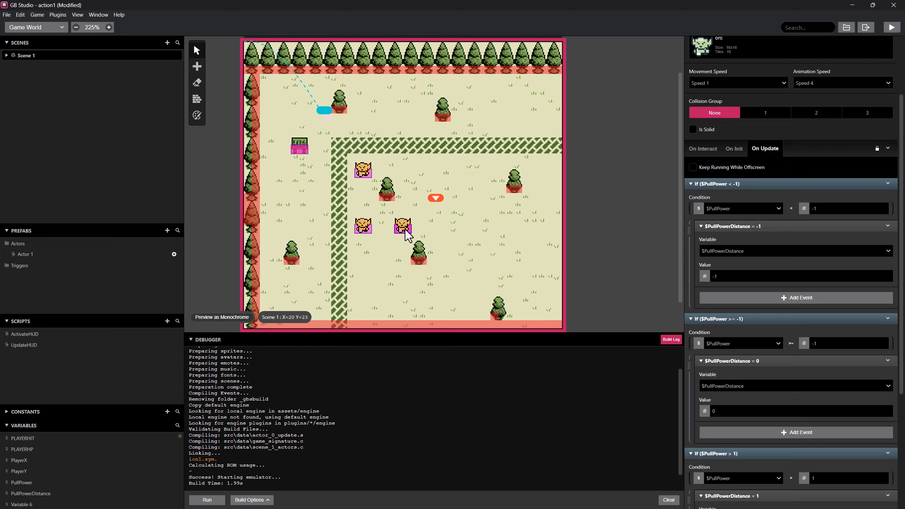
left_click(369, 228)
scroll(785, 322, "down", 1)
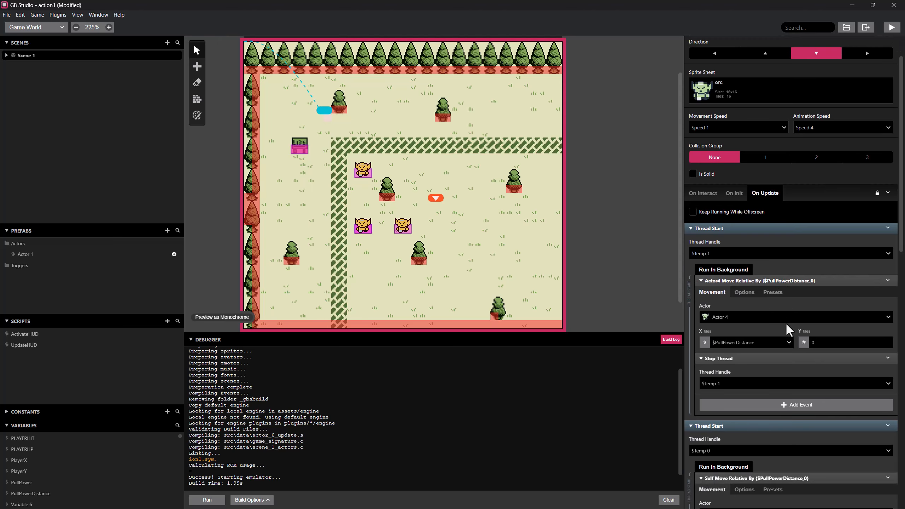
scroll(786, 323, "up", 1)
scroll(748, 308, "down", 1)
In the lower-right orc's On Update script, change the first If condition's comparison to Less Than Or Equal To.
left_click(399, 230)
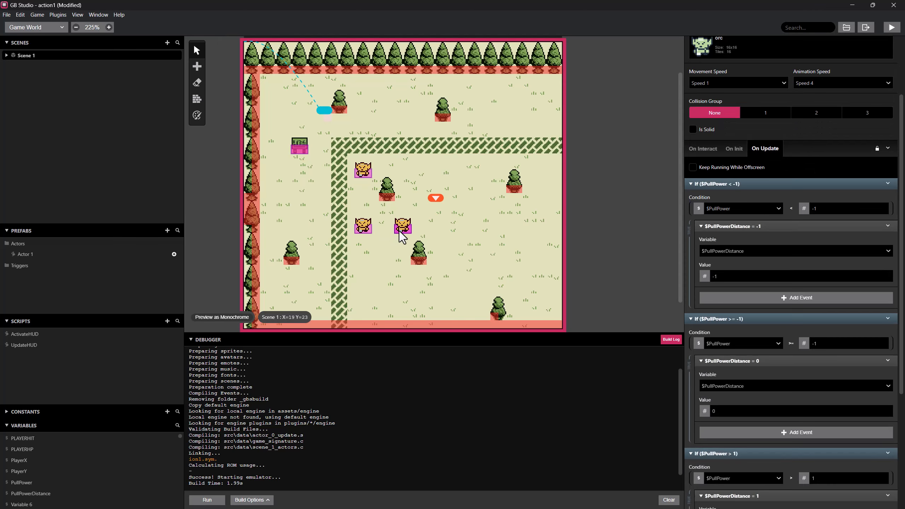
scroll(784, 317, "down", 1)
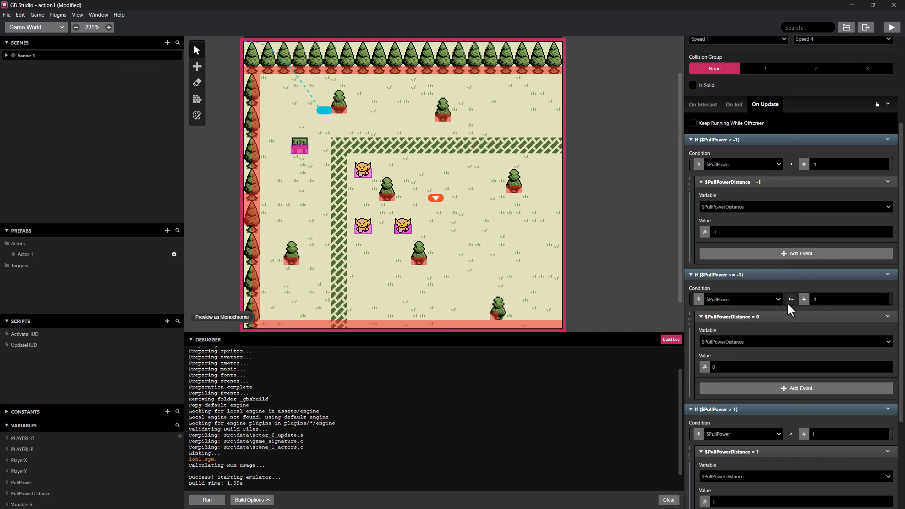
scroll(787, 302, "up", 3)
scroll(788, 301, "up", 1)
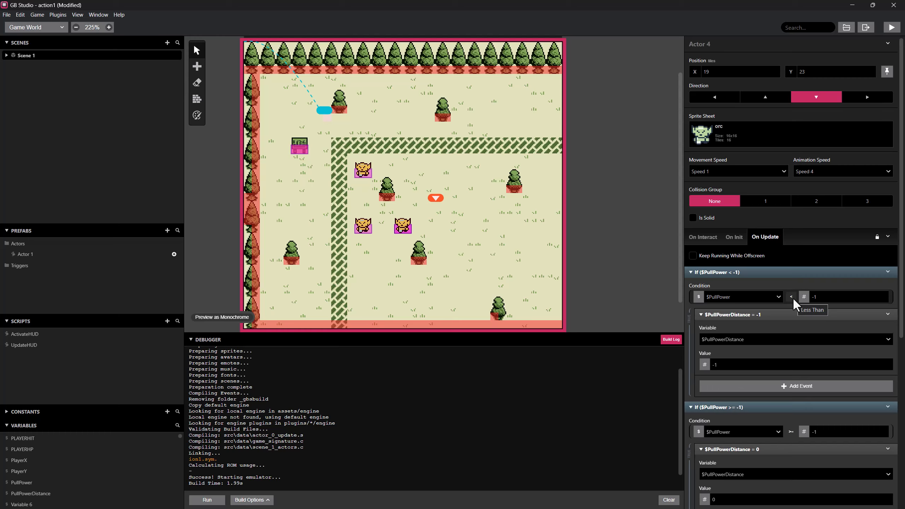
left_click(792, 297)
mouse_move(809, 332)
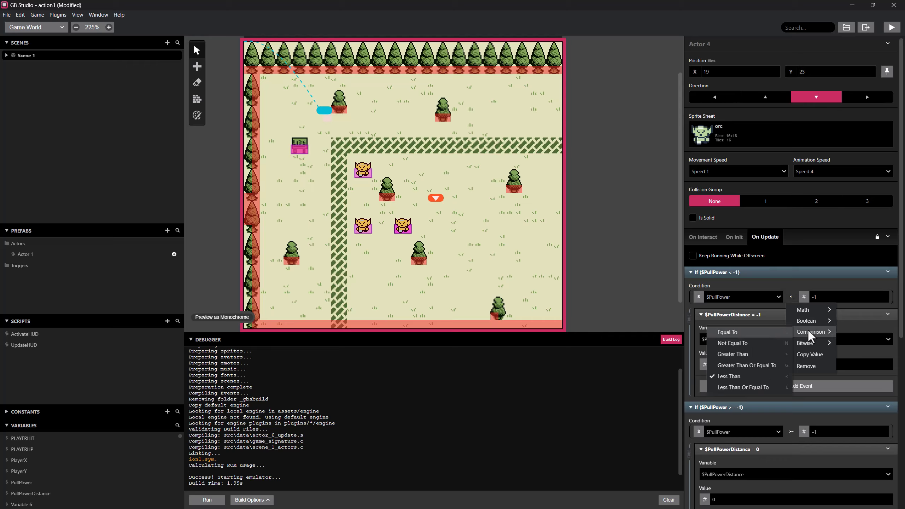
left_click(745, 386)
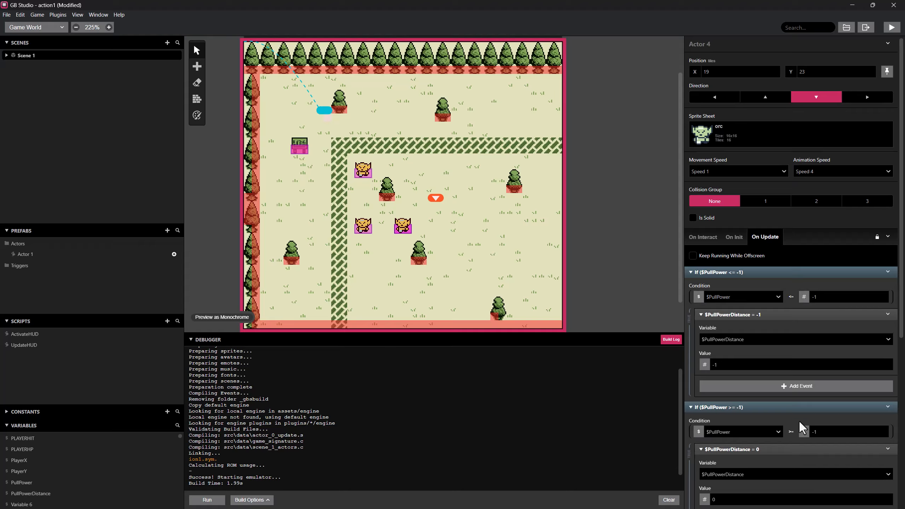
Change the comparison of the If condition that sets PullPowerDistance to 0 to Greater Than, and review the events below it.
left_click(791, 430)
mouse_move(799, 463)
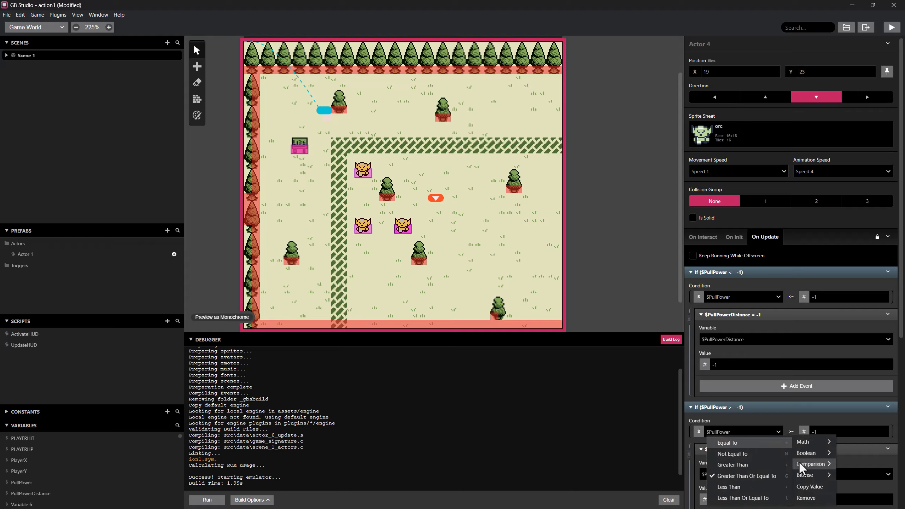
left_click(770, 466)
scroll(807, 428, "down", 3)
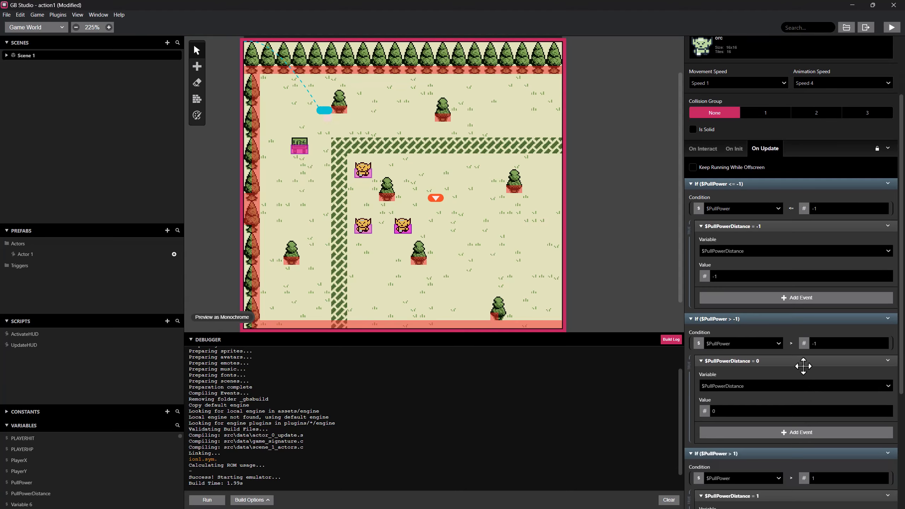
scroll(795, 343, "down", 1)
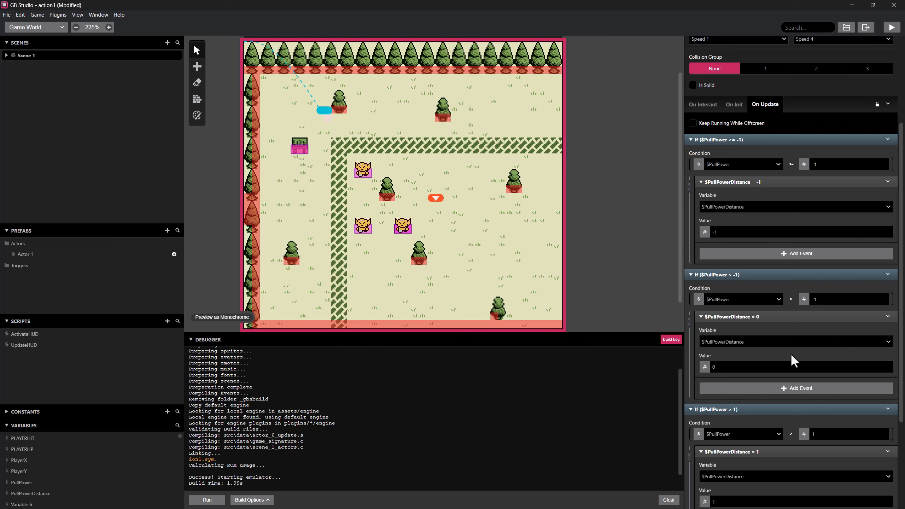
scroll(787, 374, "down", 2)
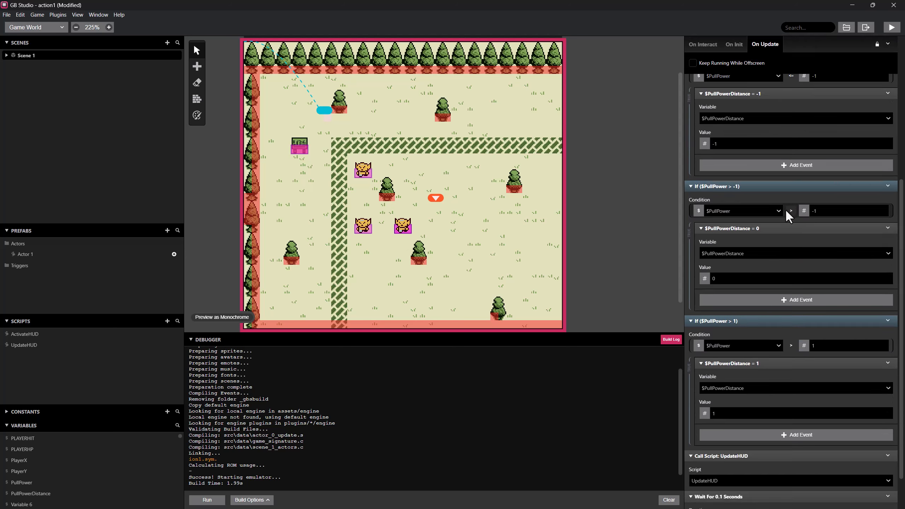
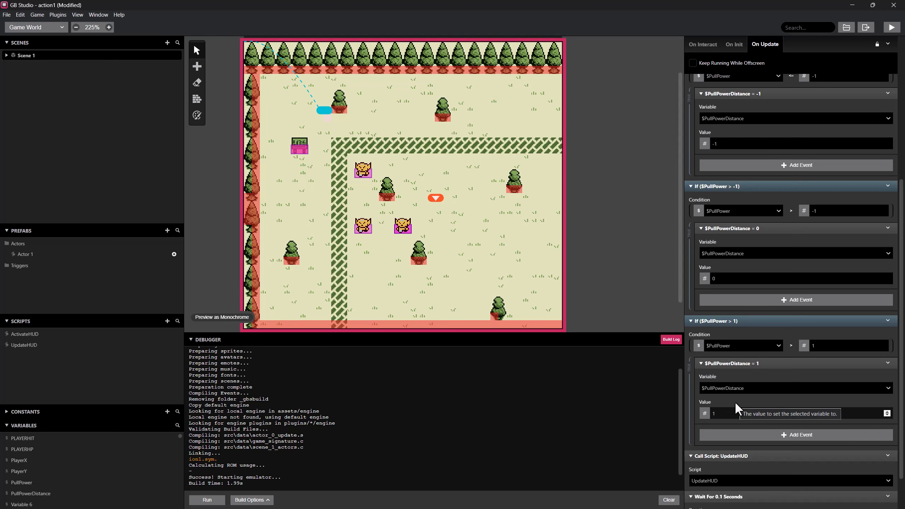
Expand the Attach Script To A Button event in Scene 1's On Init script to show its On Press events.
scroll(735, 401, "up", 3)
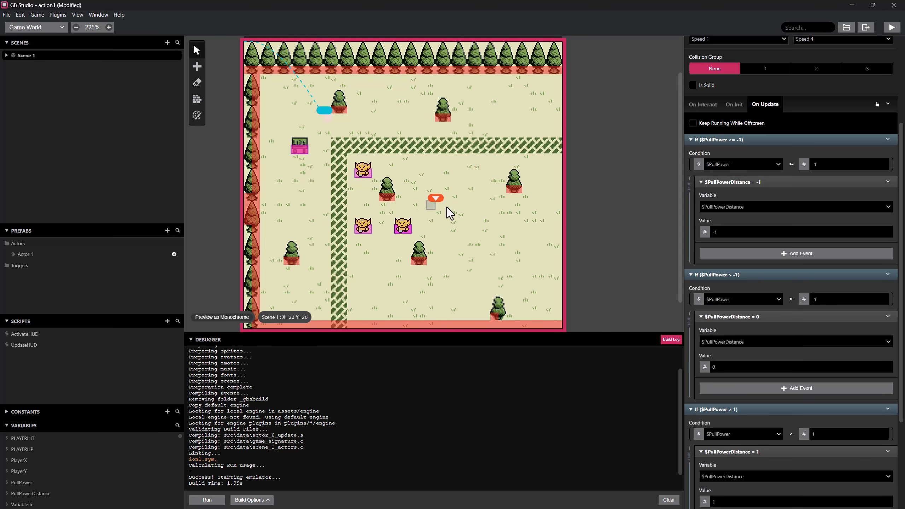
left_click(450, 219)
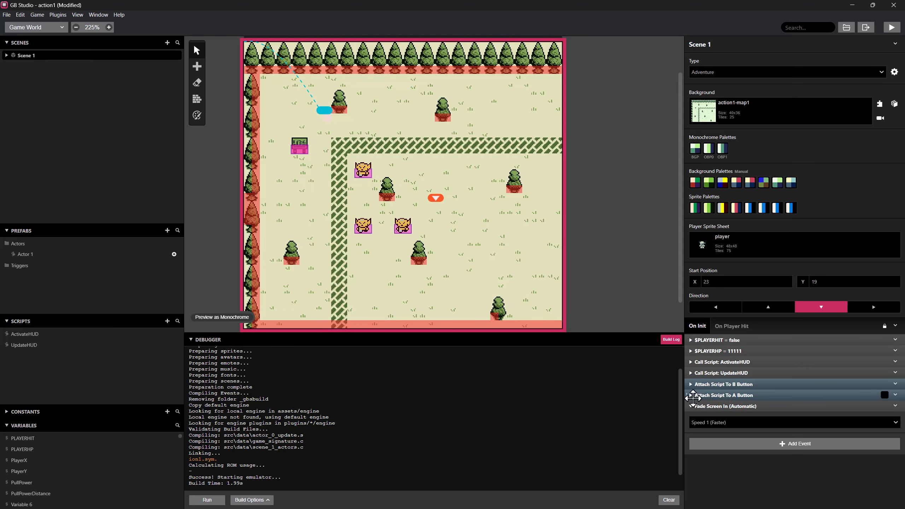
left_click(689, 396)
scroll(714, 410, "down", 2)
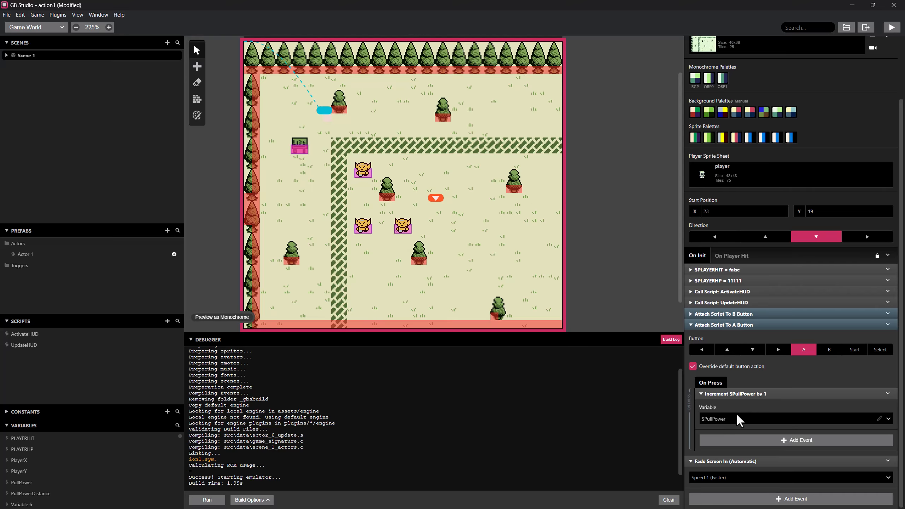
Copy the upper orc's If event that limits PullPower to -1 and paste it after the PullPower increment in the scene's A-button script.
left_click(363, 170)
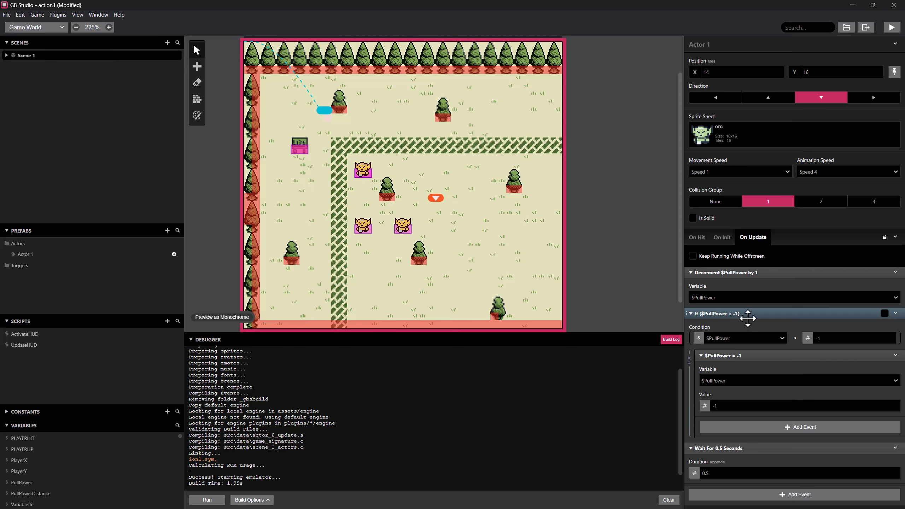
right_click(736, 314)
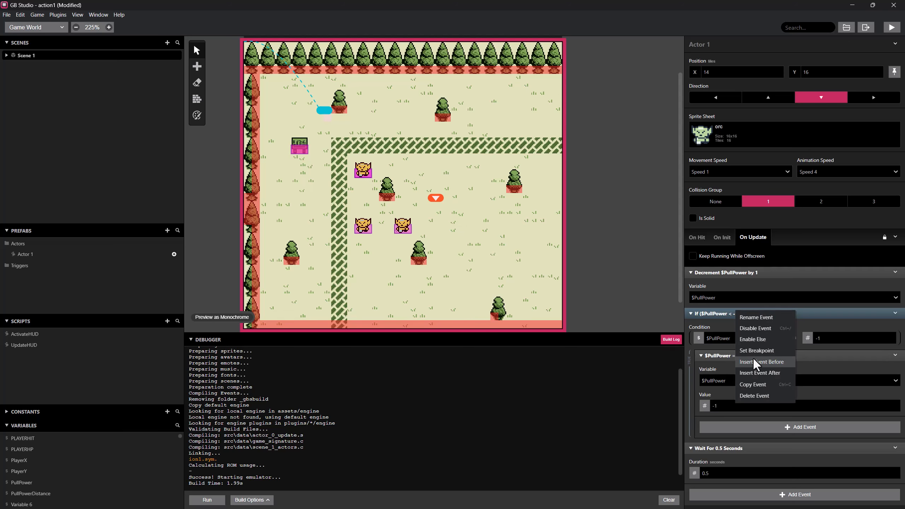
left_click(756, 382)
left_click(404, 230)
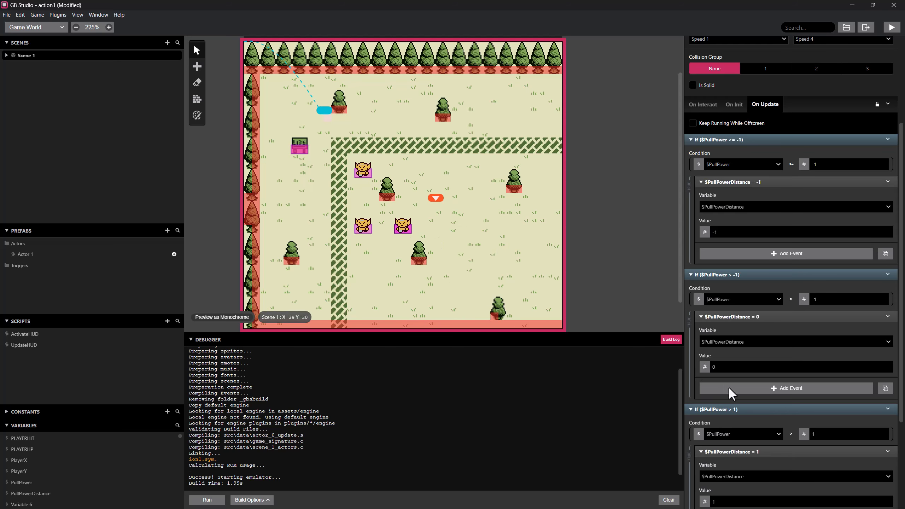
left_click(452, 221)
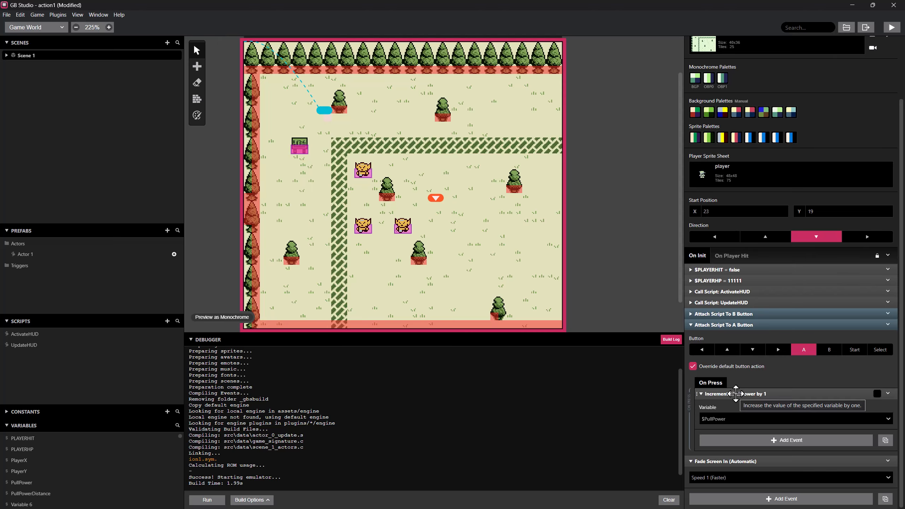
right_click(725, 393)
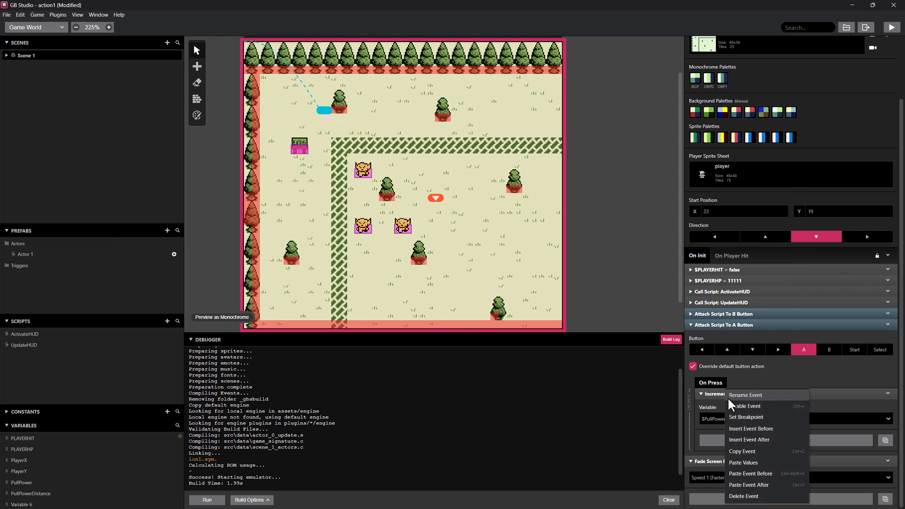
left_click(750, 439)
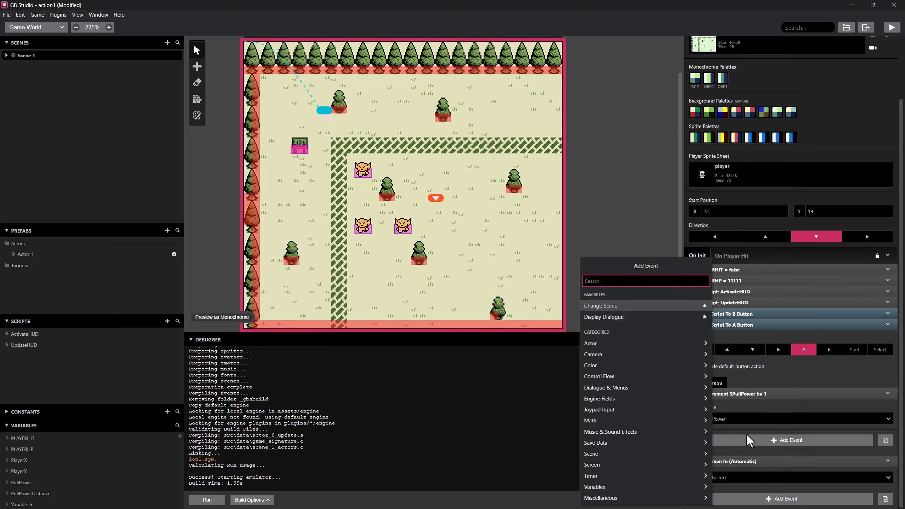
left_click(740, 390)
right_click(742, 389)
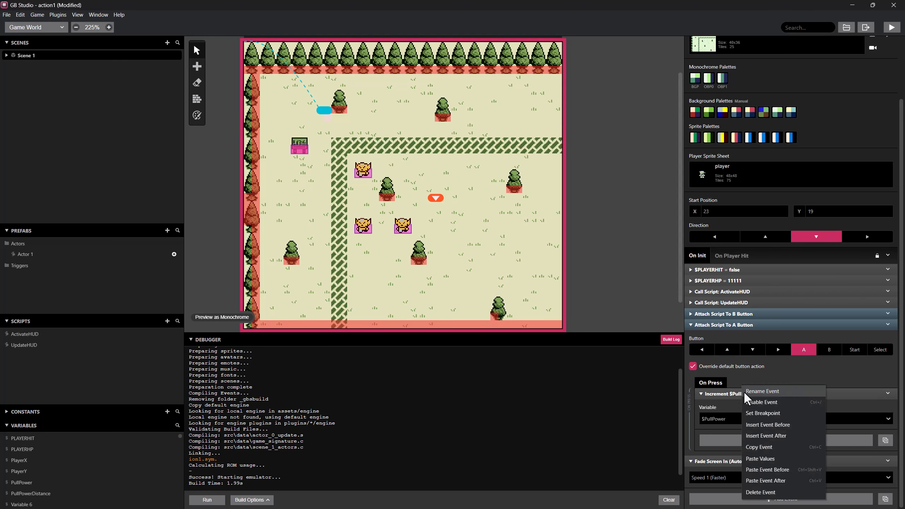
left_click(768, 481)
scroll(747, 335, "down", 3)
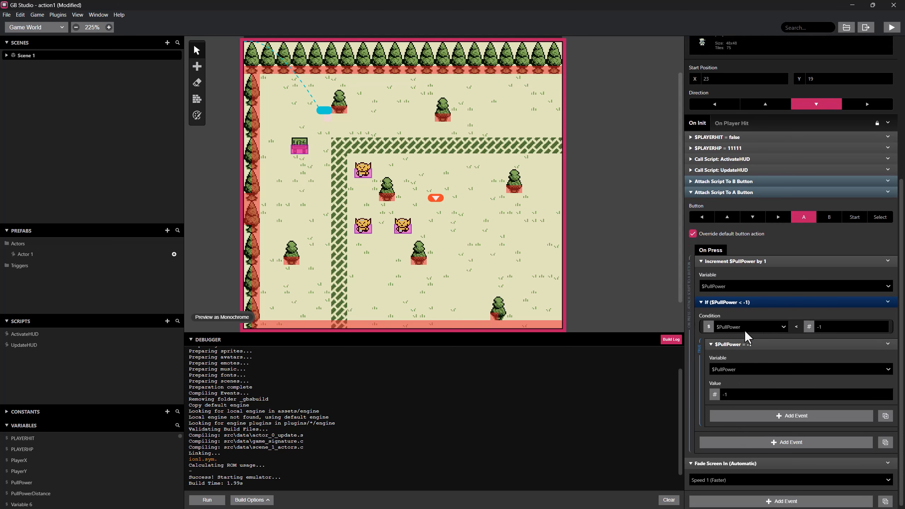
Change the pasted If condition to PullPower Greater Than 1, and have it set PullPower to 1.
left_click(806, 327)
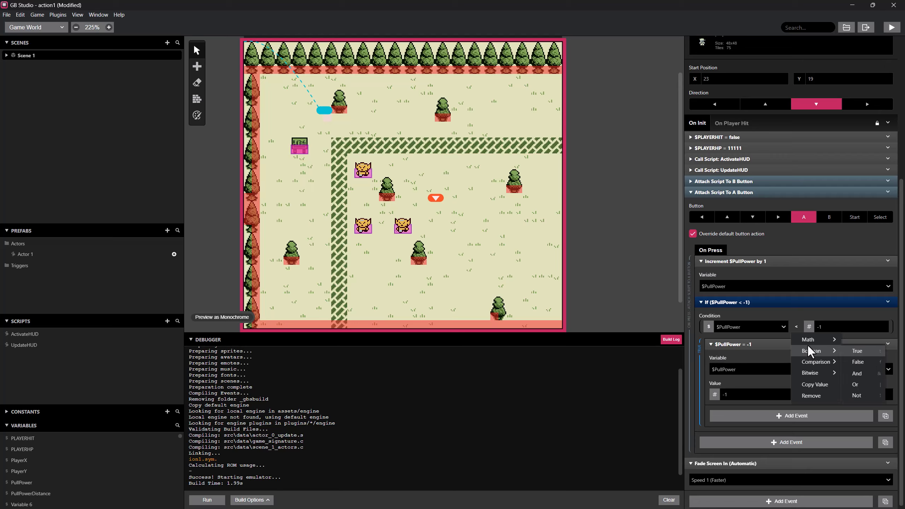
mouse_move(814, 362)
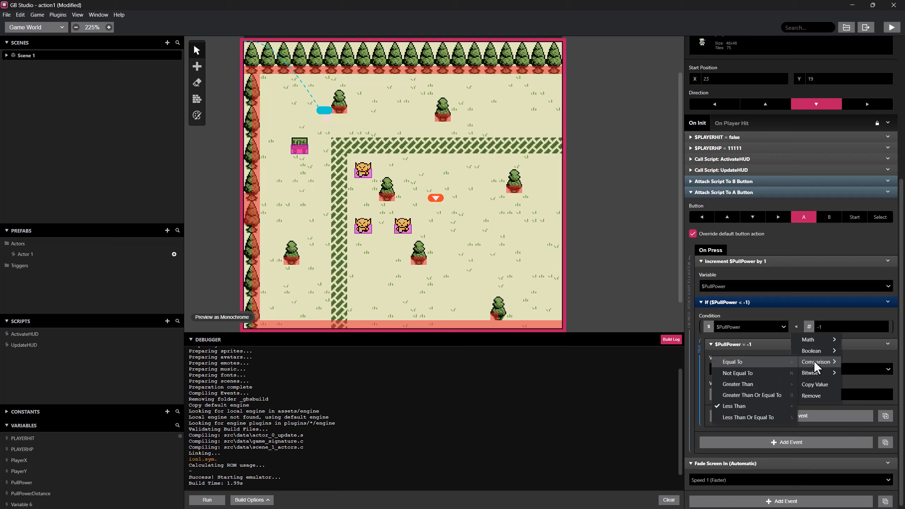
left_click(755, 380)
left_click(829, 327)
type("1")
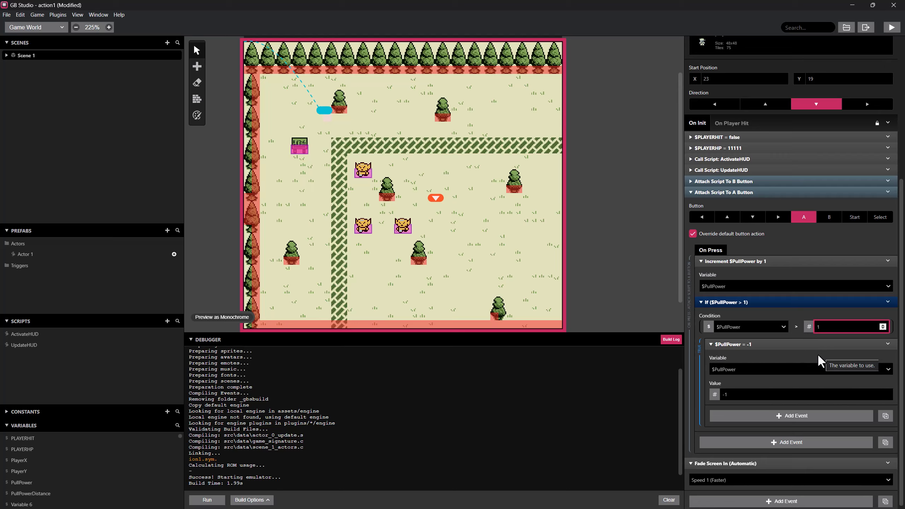
left_click(735, 395)
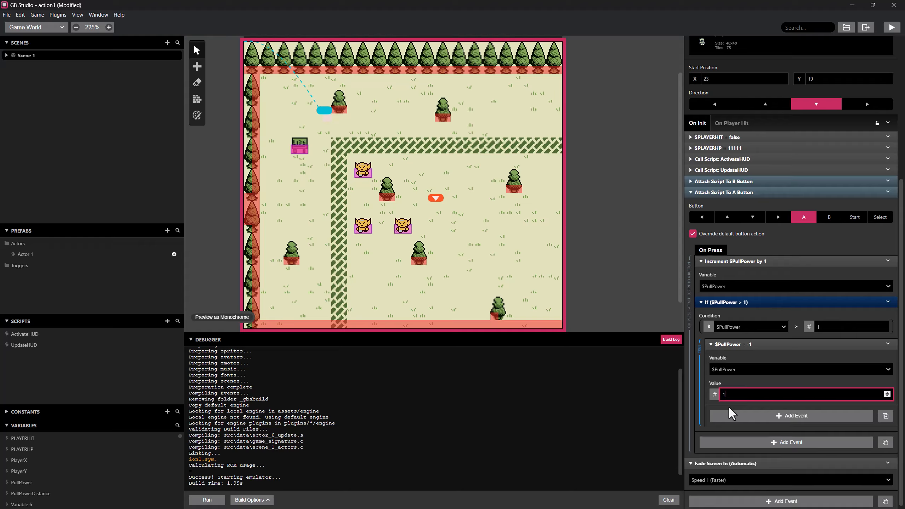
type("1")
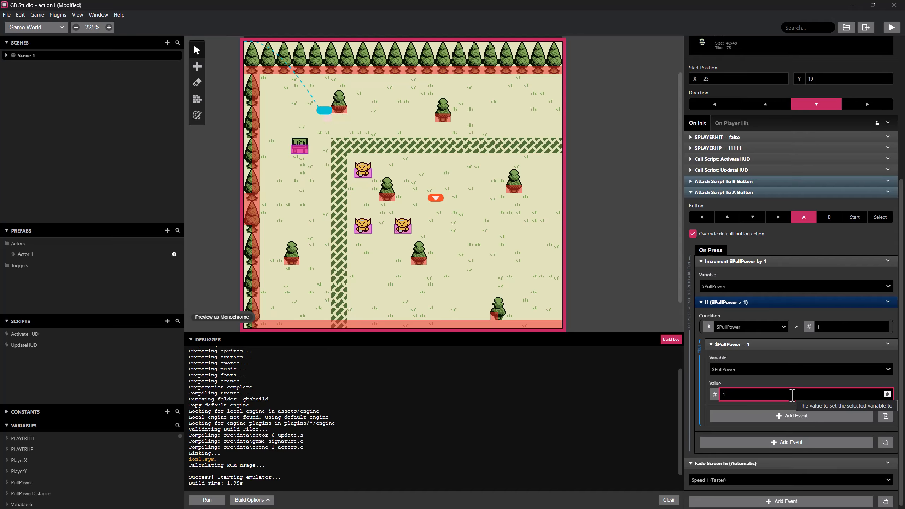
Run the game and trigger the A-button pull repeatedly to test the orcs' movement and the HUD power display.
left_click(891, 28)
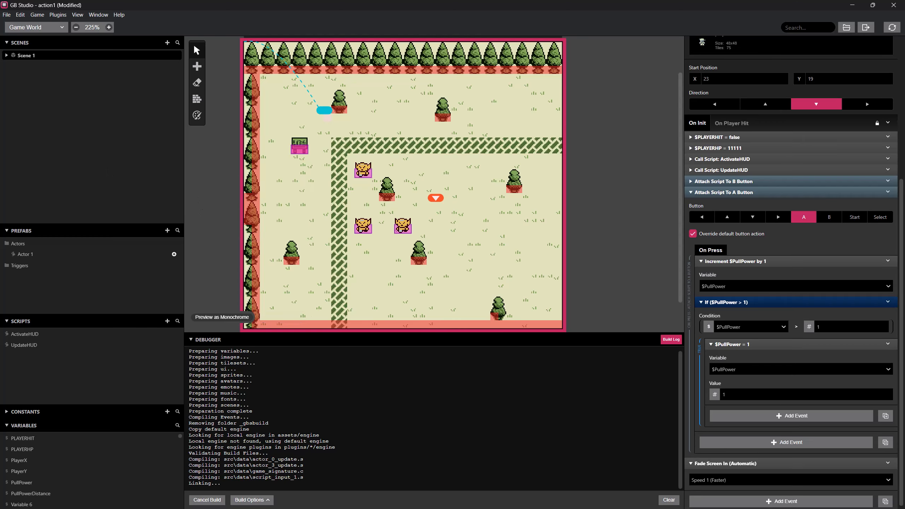
left_click_drag(0, 161, 451, 144)
key("Right")
key("Left")
key("z")
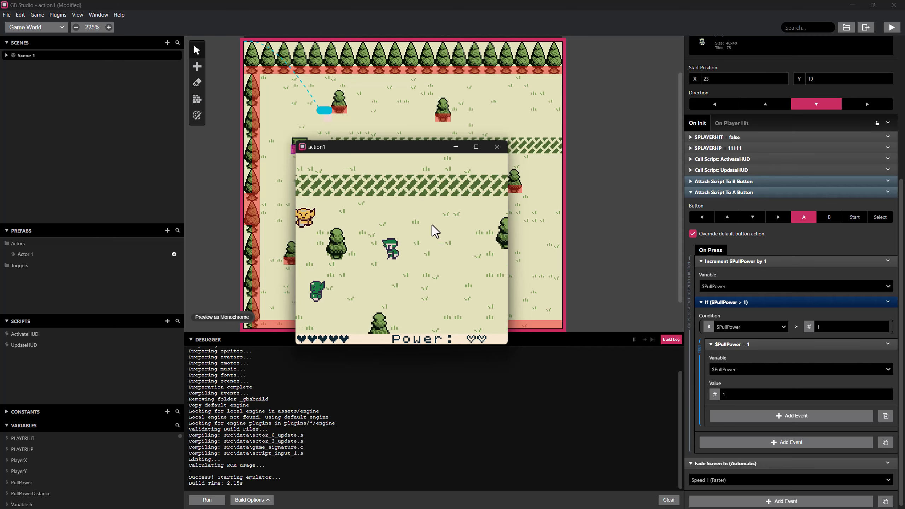
key("z")
key("x")
key("z")
key("x")
key("z")
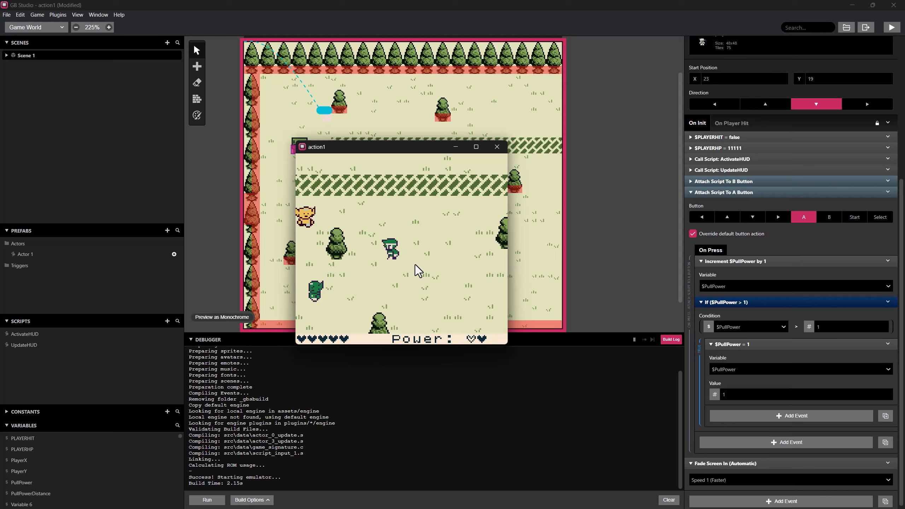
Walk the player over to the two pulling orcs, test the pull again beside them, and close the game.
key("Left")
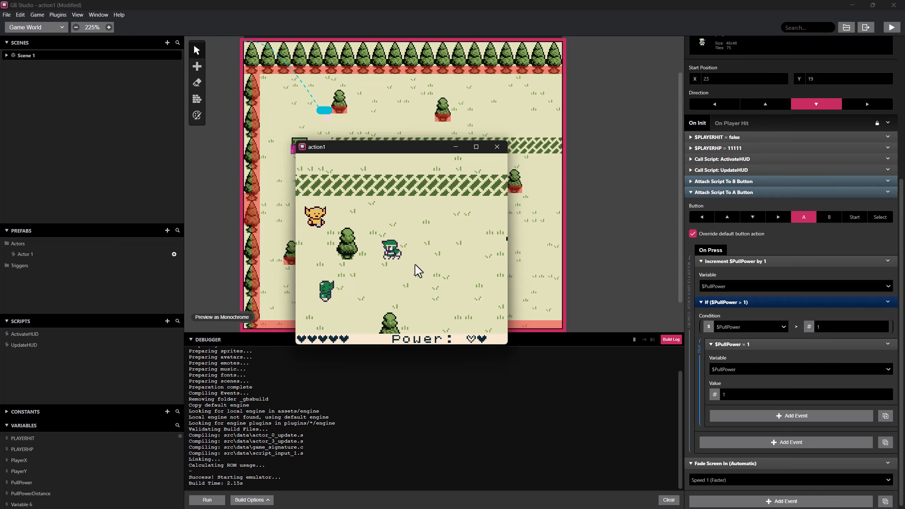
key("Left")
key("Down")
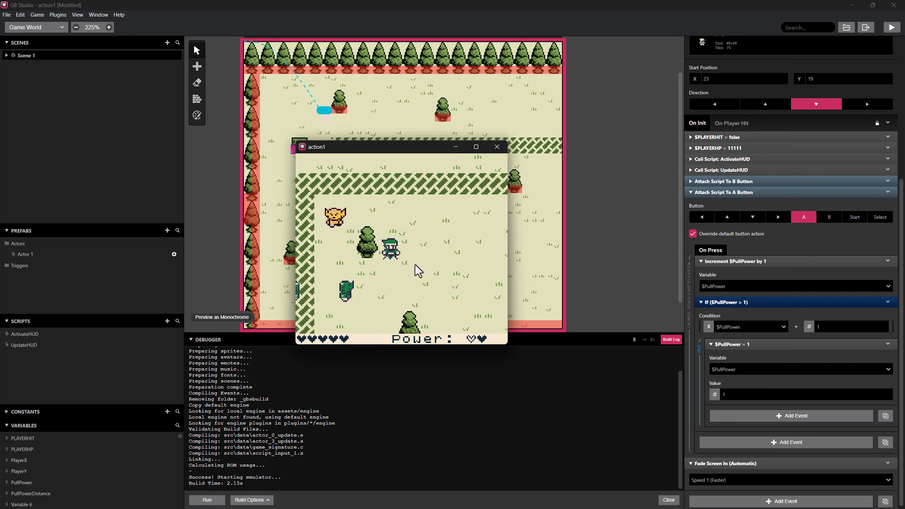
key("Down")
key("Left")
key("Left")
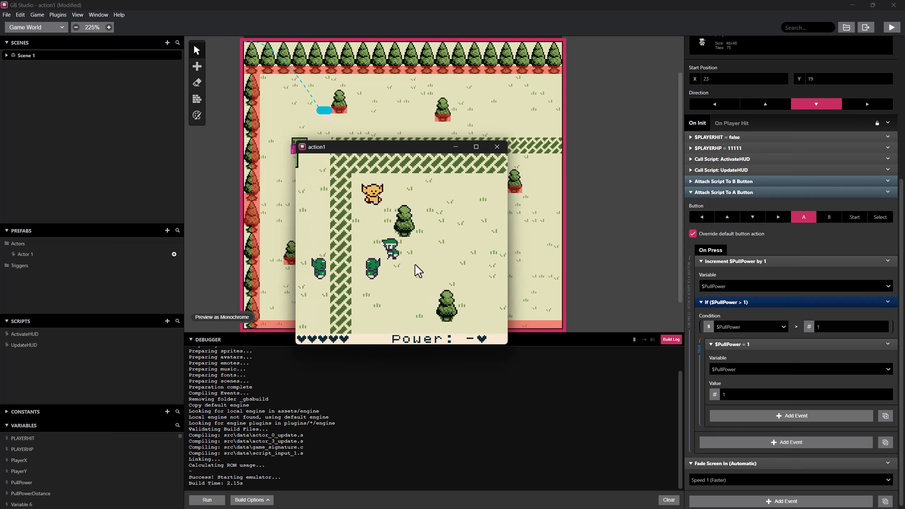
key("z")
key("x")
key("z")
left_click(496, 149)
Change the comparison of the A-button script's PullPower If condition to Greater Than Or Equal To.
left_click(797, 327)
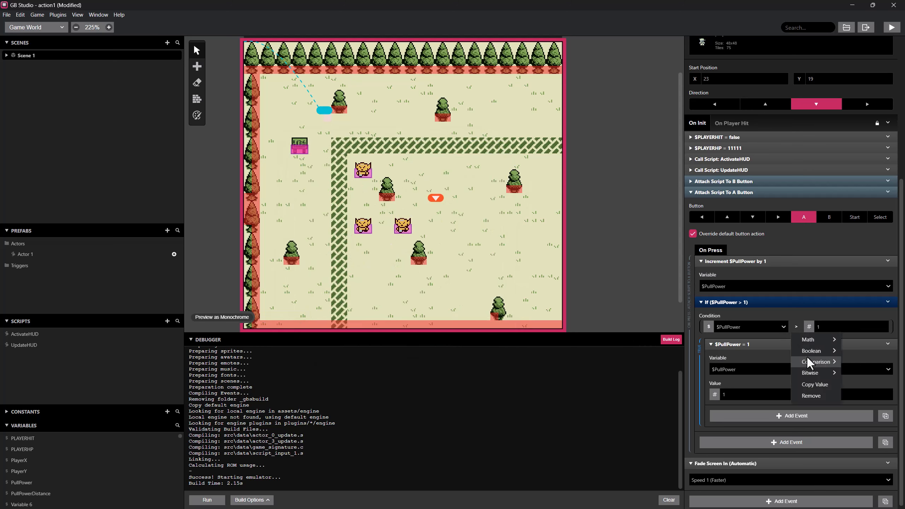
mouse_move(807, 356)
left_click(764, 392)
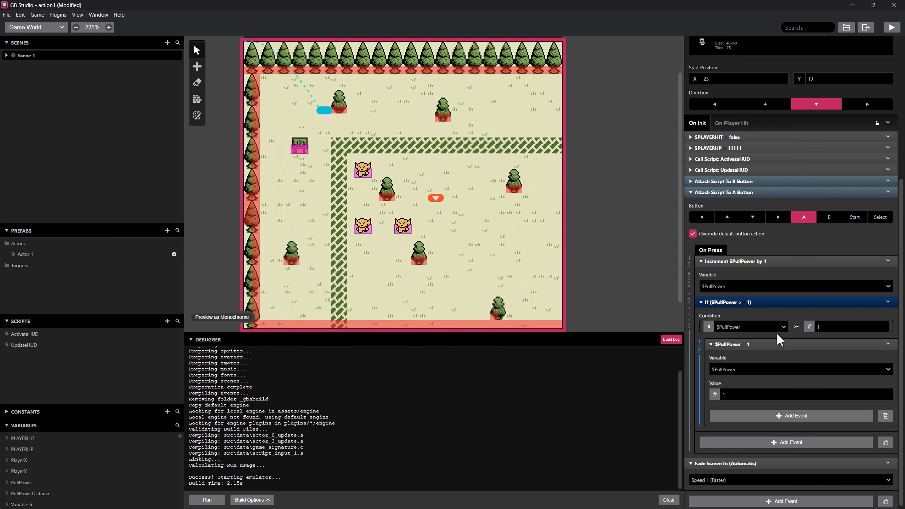
Run the game again, walk the player to the orcs to check the pull behaviour, and close it.
left_click(892, 27)
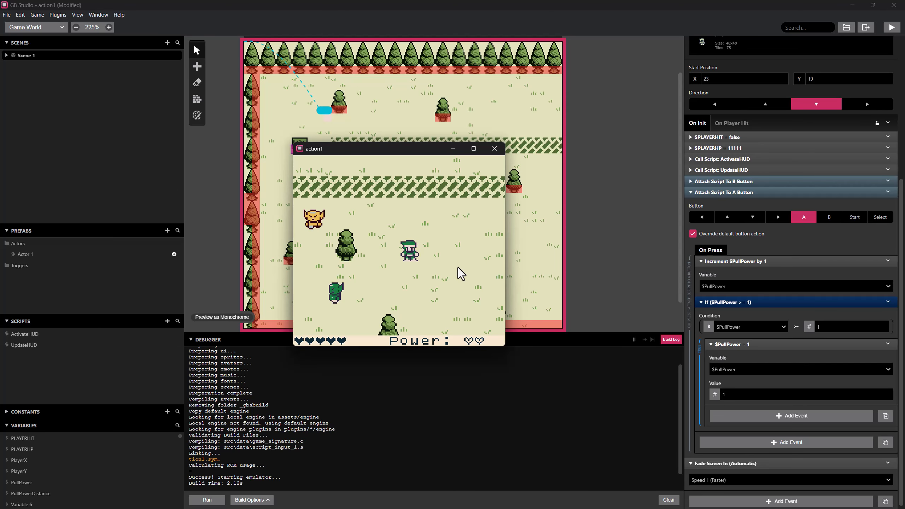
key("Down")
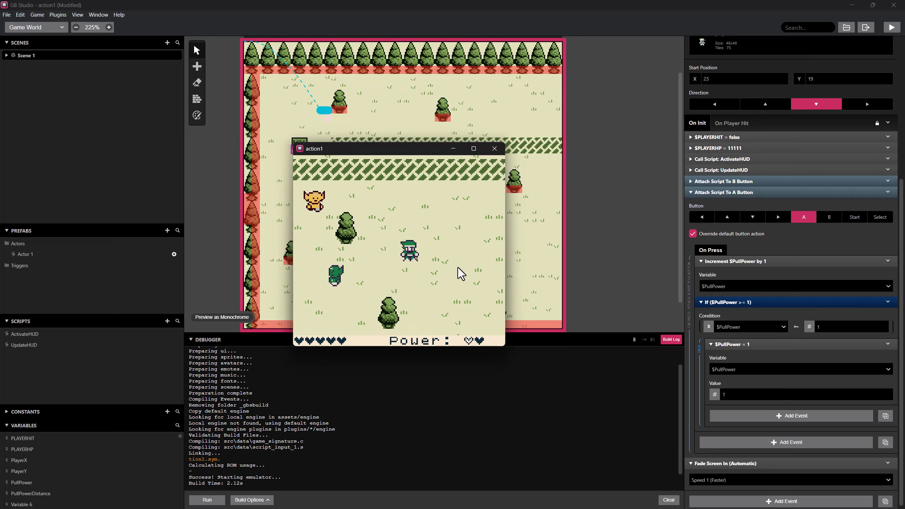
key("Left")
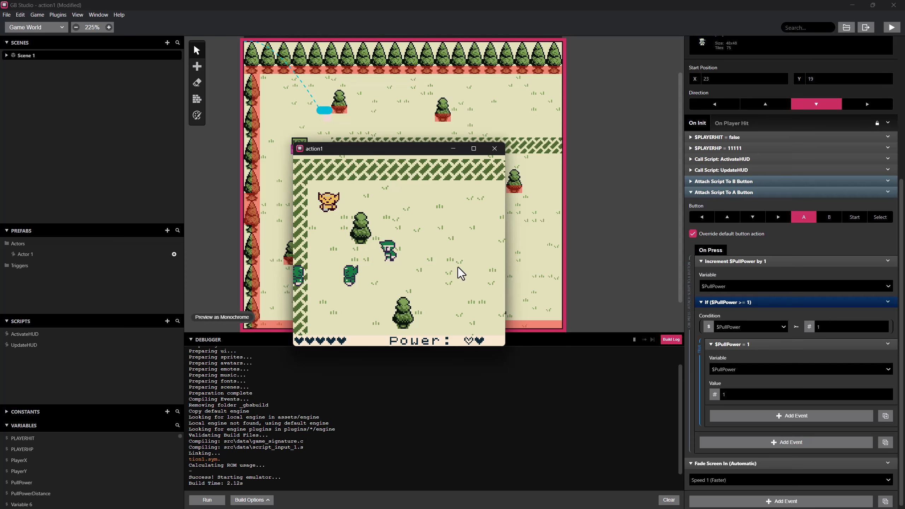
key("Left")
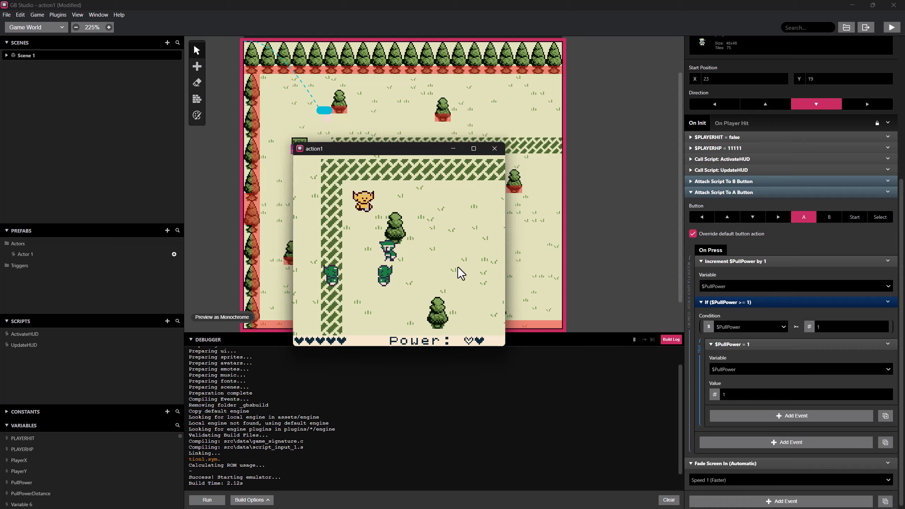
left_click(494, 148)
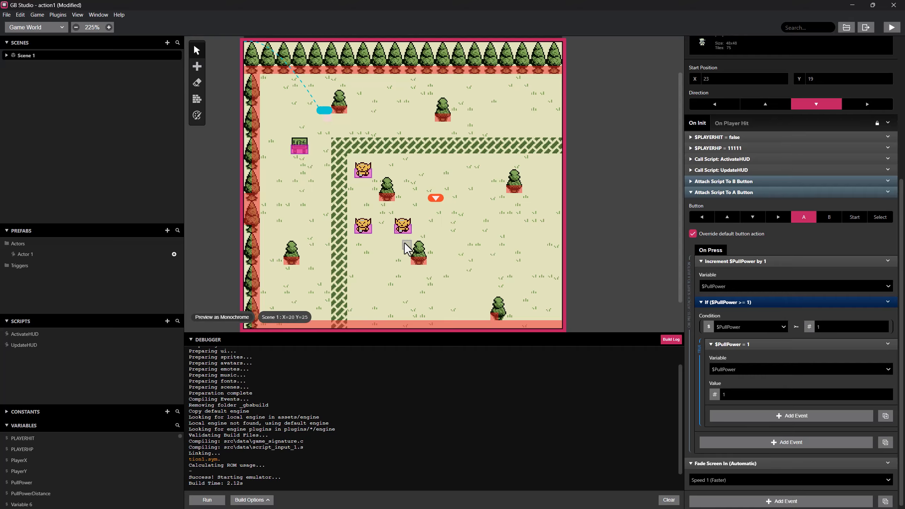
In the lower-right orc's On Update script, change the If condition that sets PullPowerDistance to 1 to Greater Than Or Equal To.
left_click(367, 227)
left_click(403, 229)
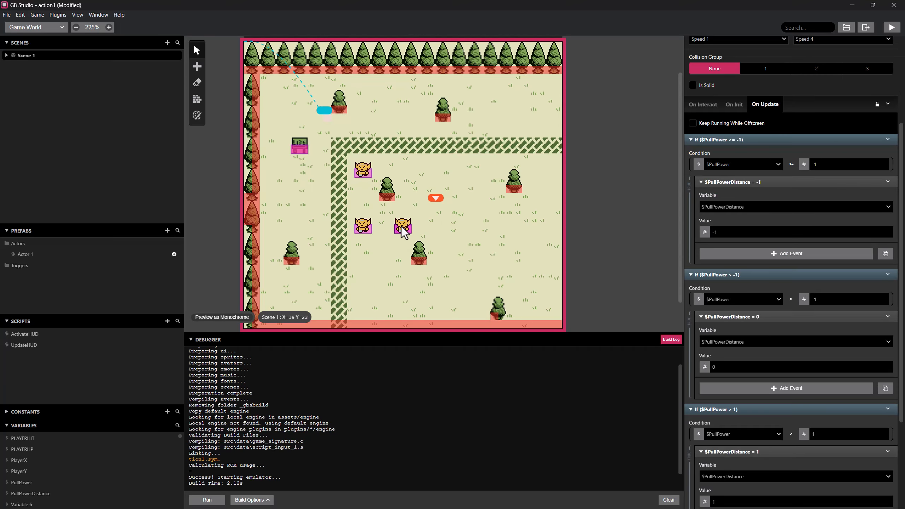
scroll(736, 329, "down", 3)
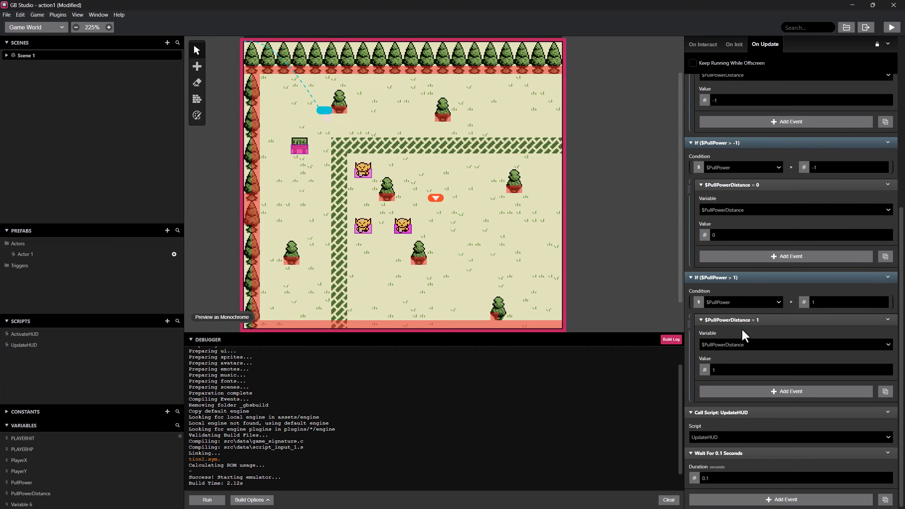
left_click(791, 301)
mouse_move(802, 337)
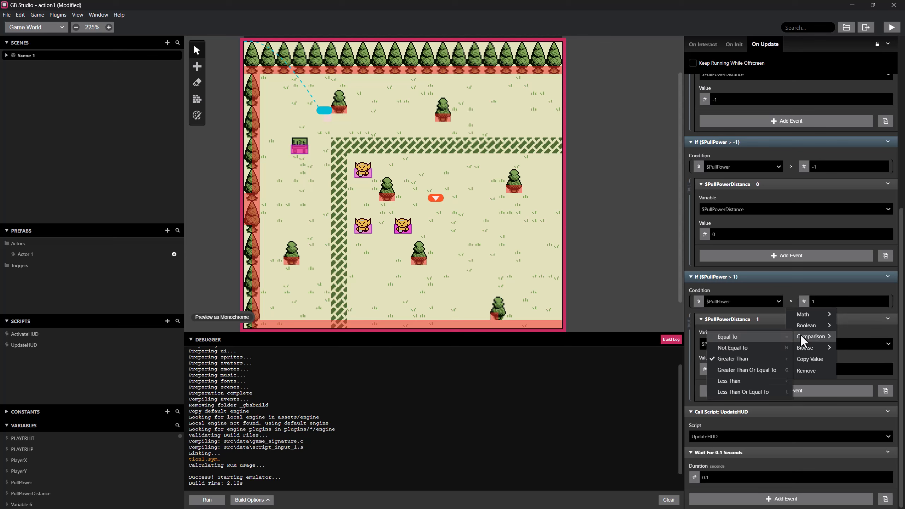
left_click(762, 370)
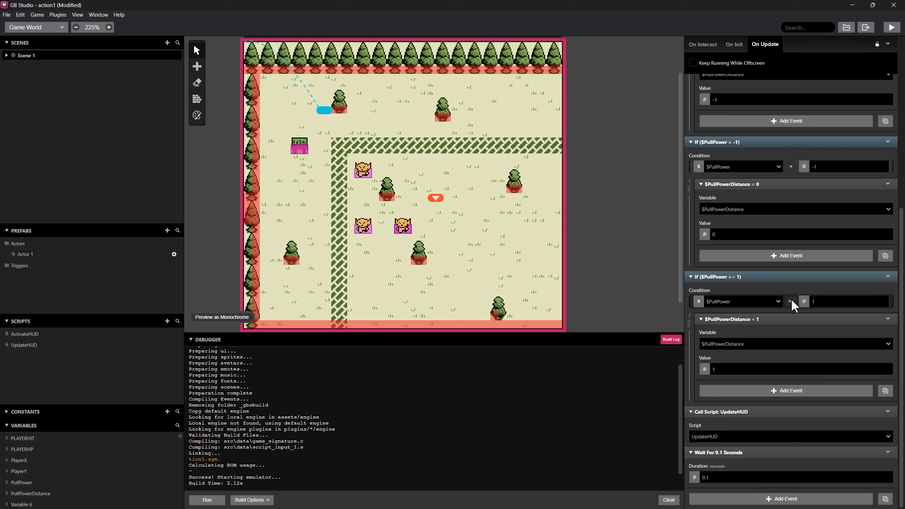
Run the game, widen its window, walk the player toward the two pulling orcs, and place the window over the debugger.
left_click(896, 30)
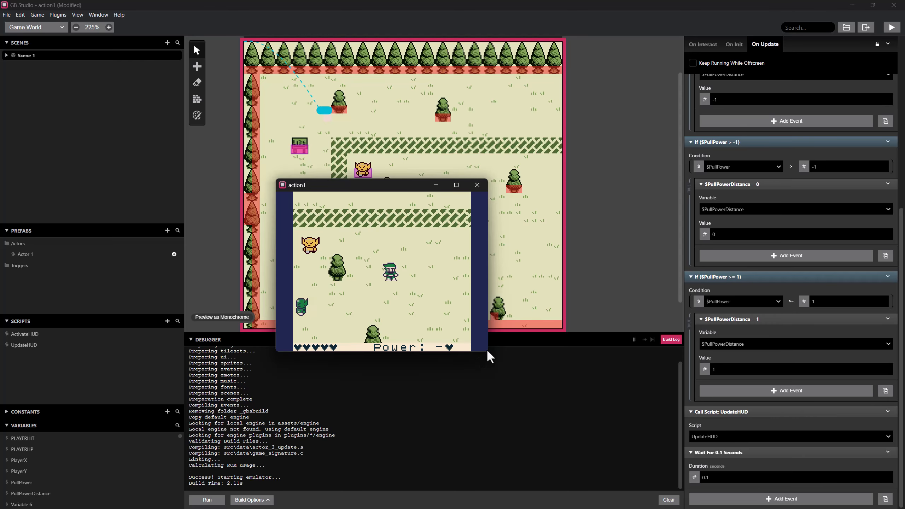
left_click_drag(511, 380, 536, 380)
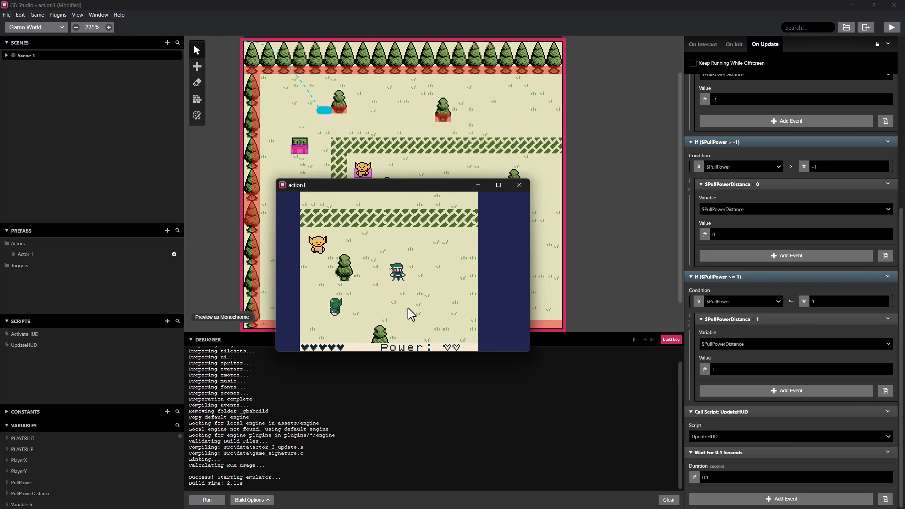
key("Down")
key("Left")
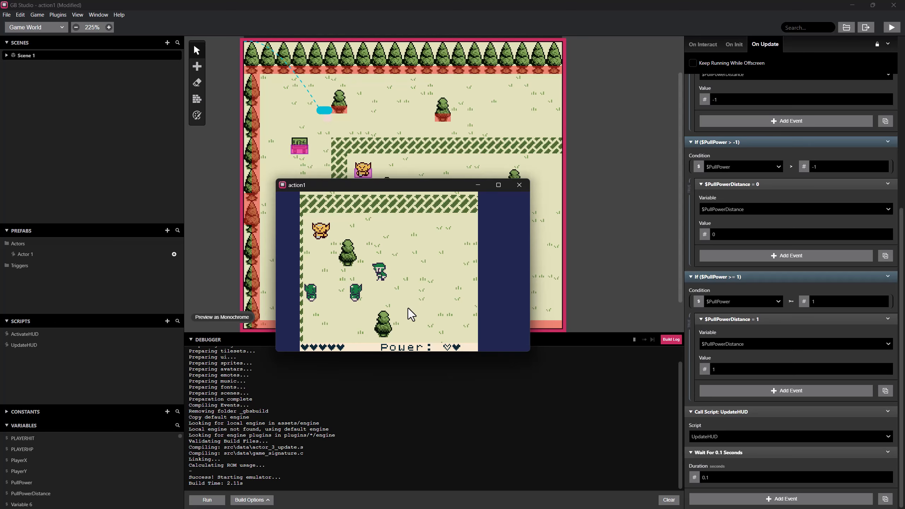
left_click_drag(391, 185, 376, 329)
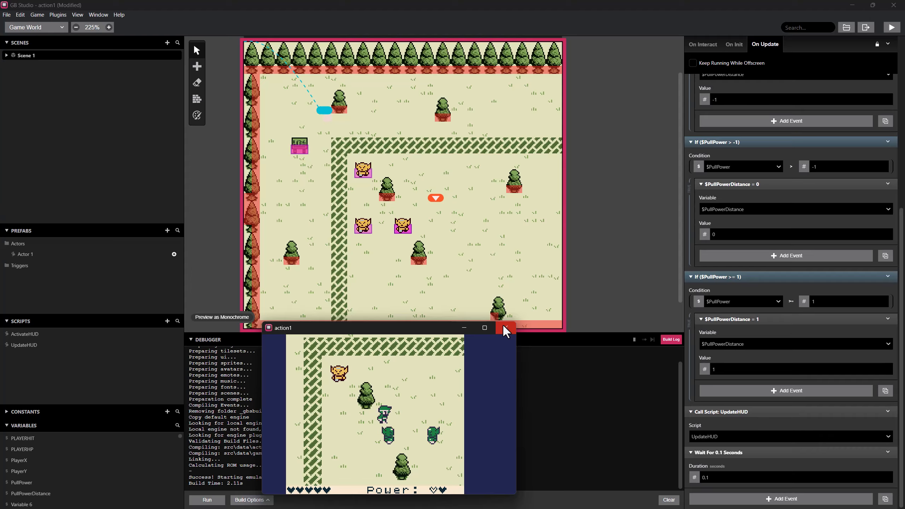
Walk the player back and forth beside the two orcs to test pulling in both directions, and close the game.
key("Right")
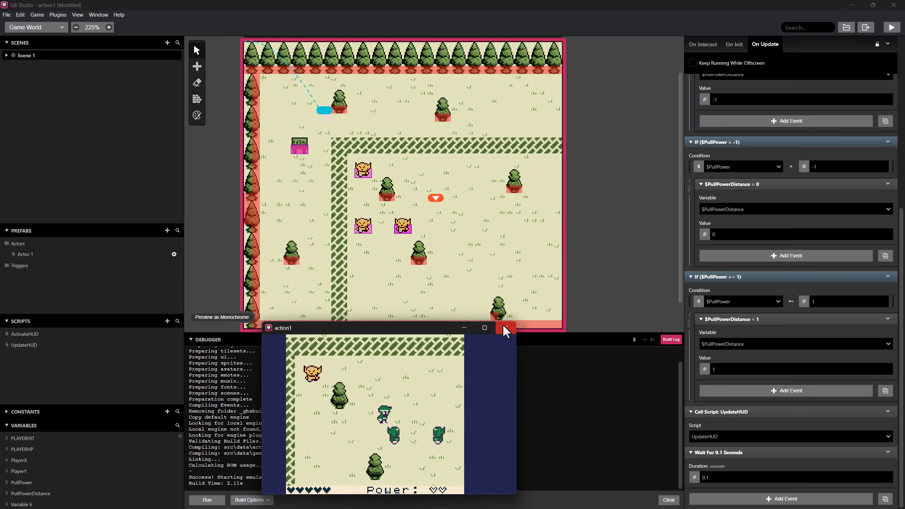
key("Right")
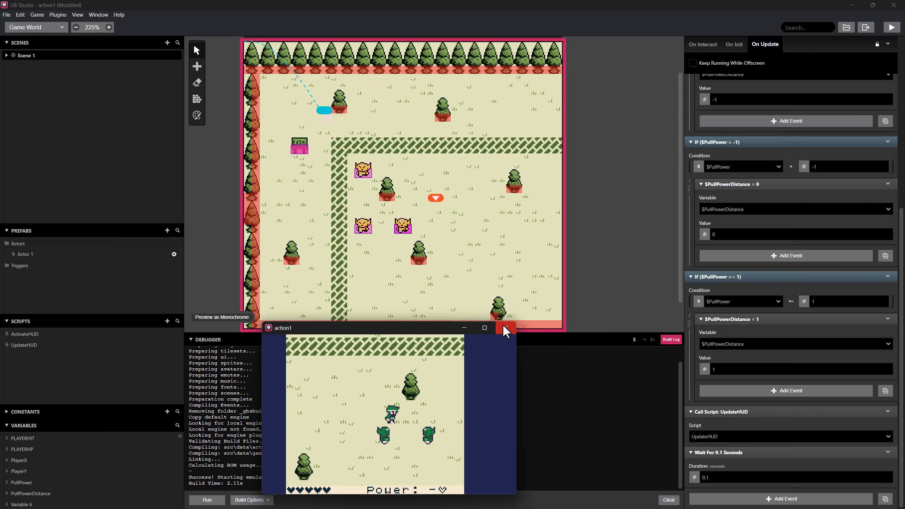
key("Left")
key("Left")
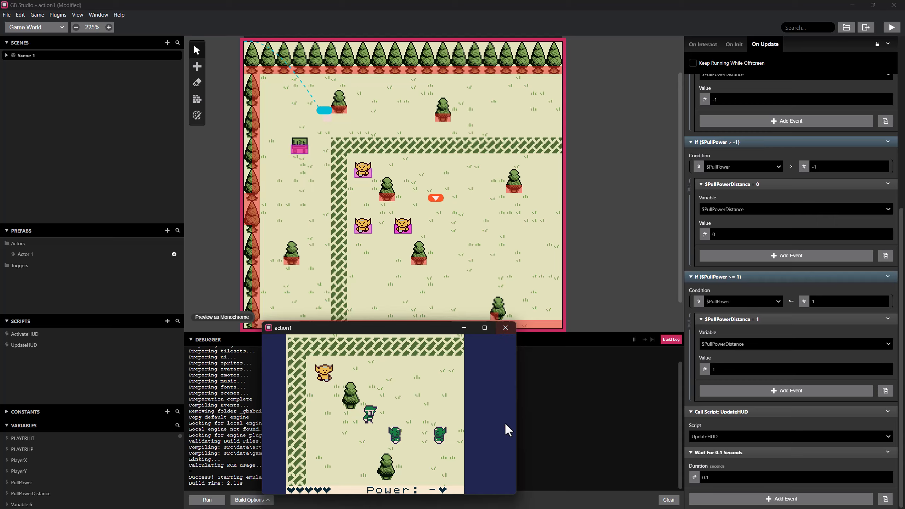
key("Left")
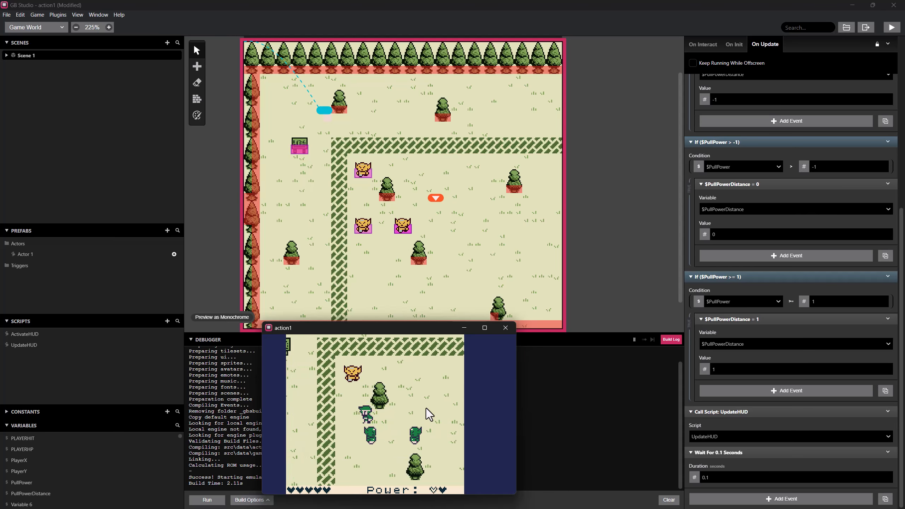
key("Right")
key("Right")
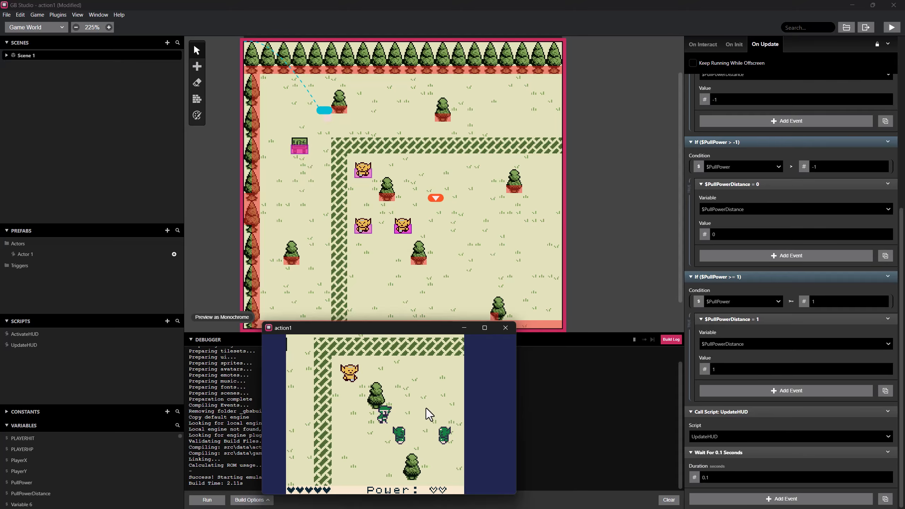
key("Right")
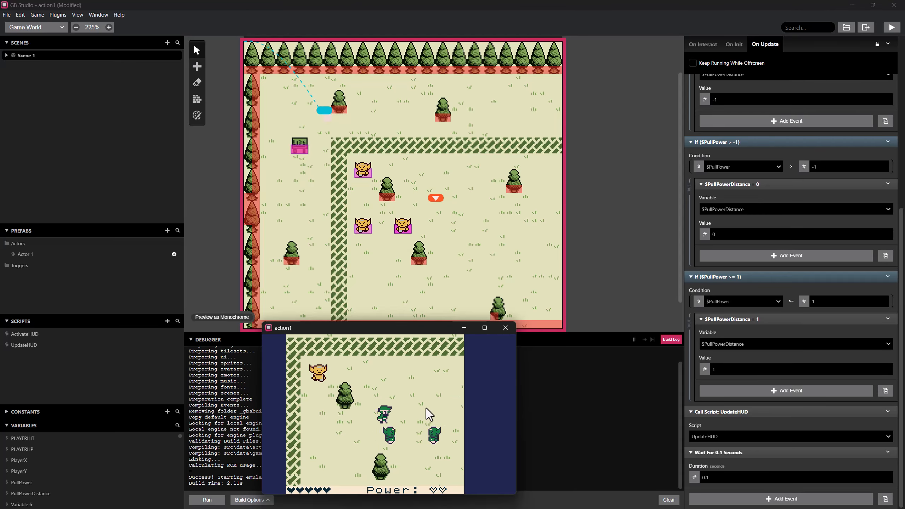
key("Right")
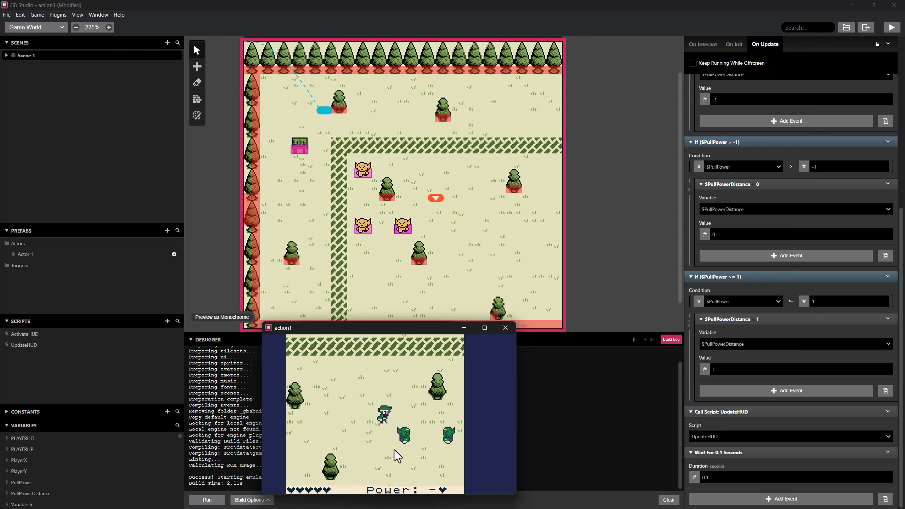
key("Left")
key("Left")
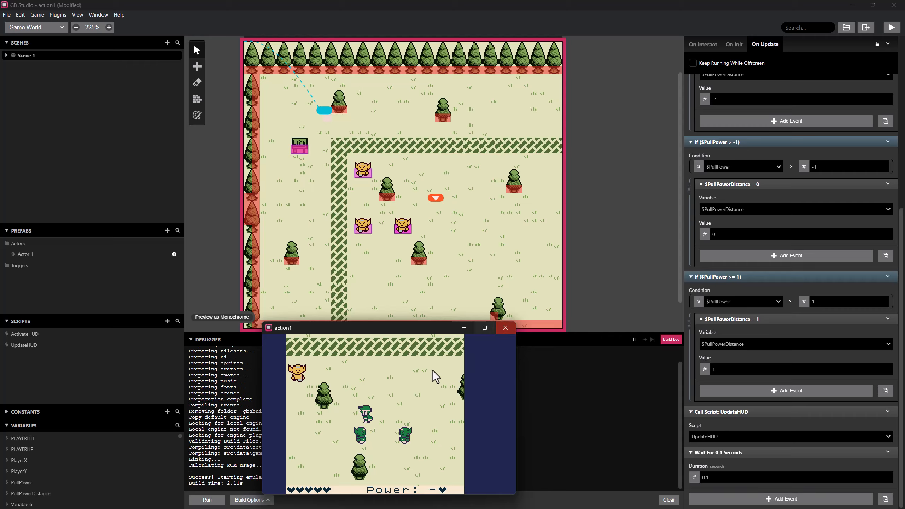
left_click(505, 328)
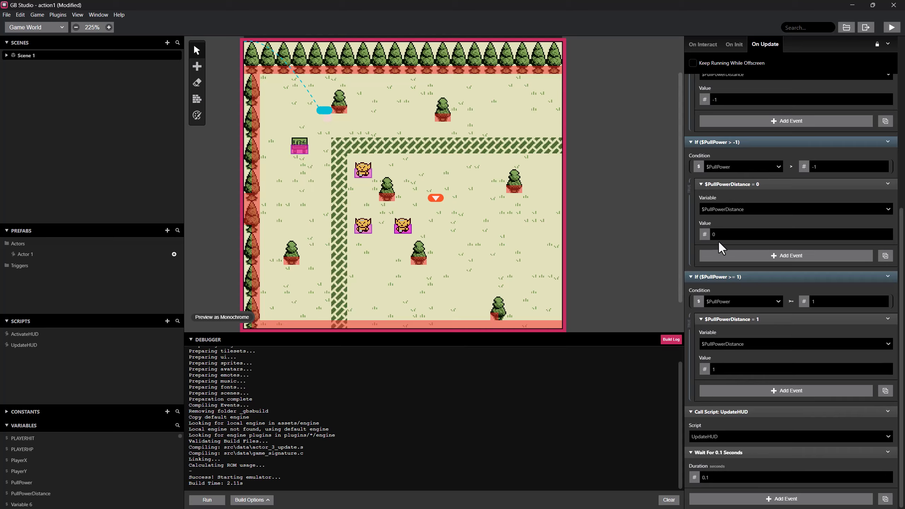
Set the wait at the end of the upper orc's On Update script to 0.1 seconds.
scroll(756, 303, "up", 5)
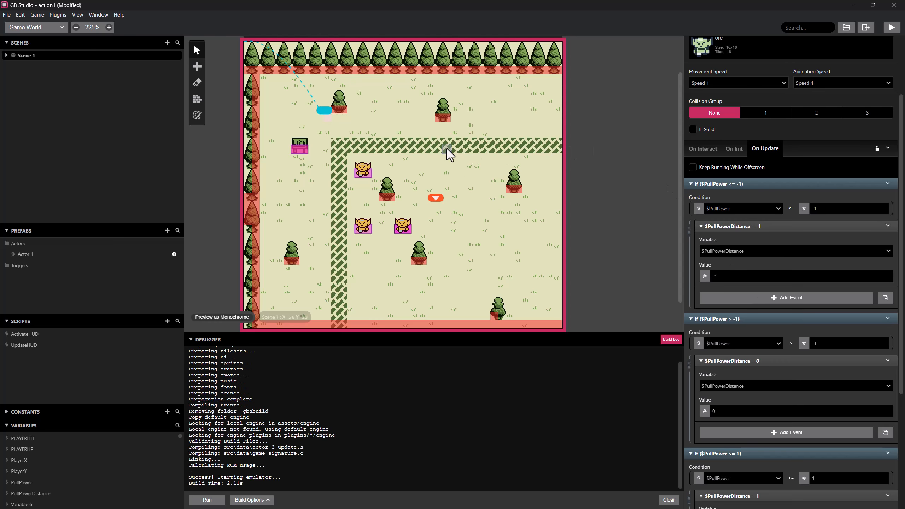
left_click(363, 174)
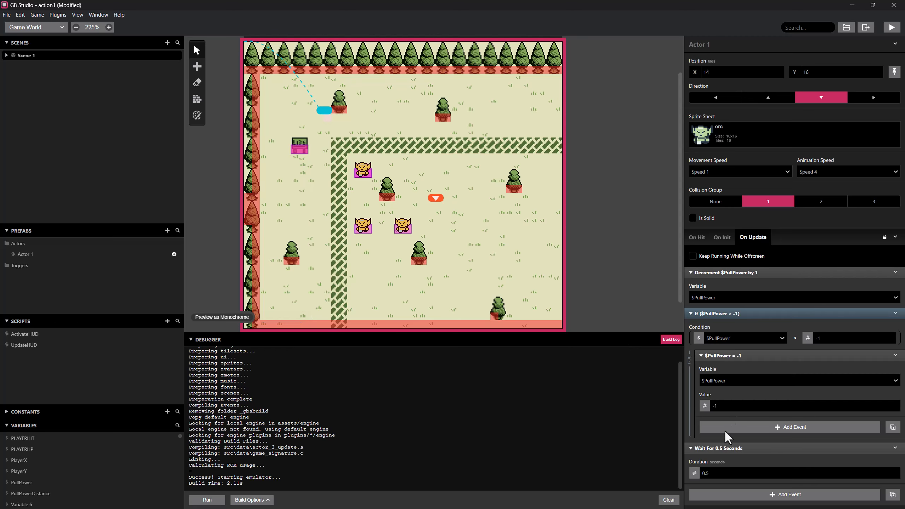
left_click(707, 475)
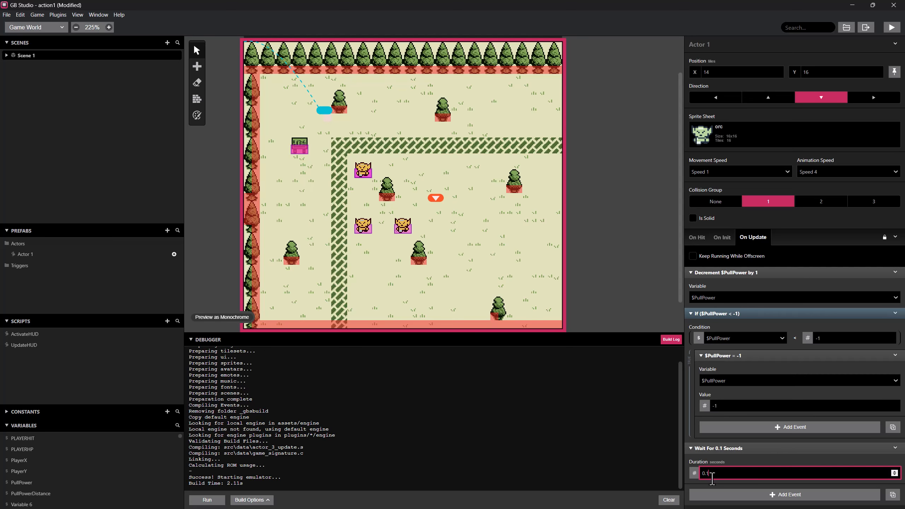
Move the player's start position onto the vertical hedge at X 11, Y 20, test the game from there, and close it.
left_click_drag(435, 202, 337, 204)
left_click(893, 32)
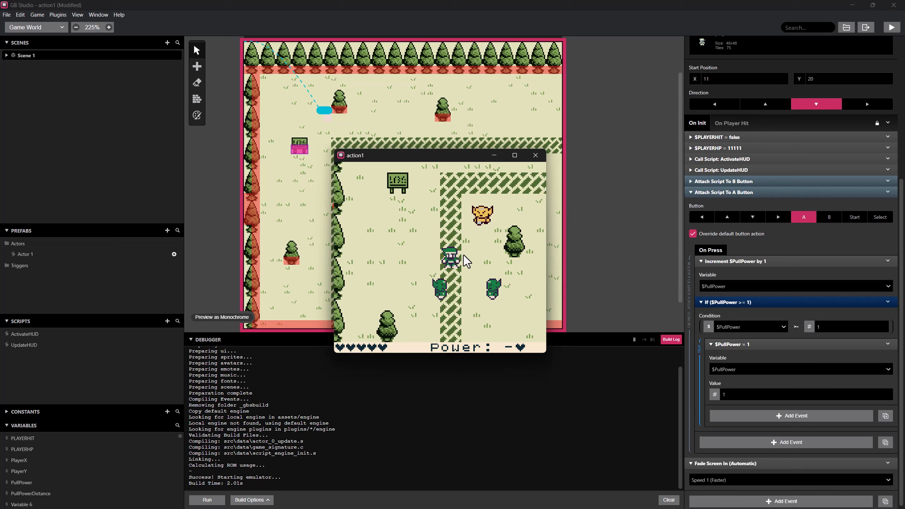
key("Right")
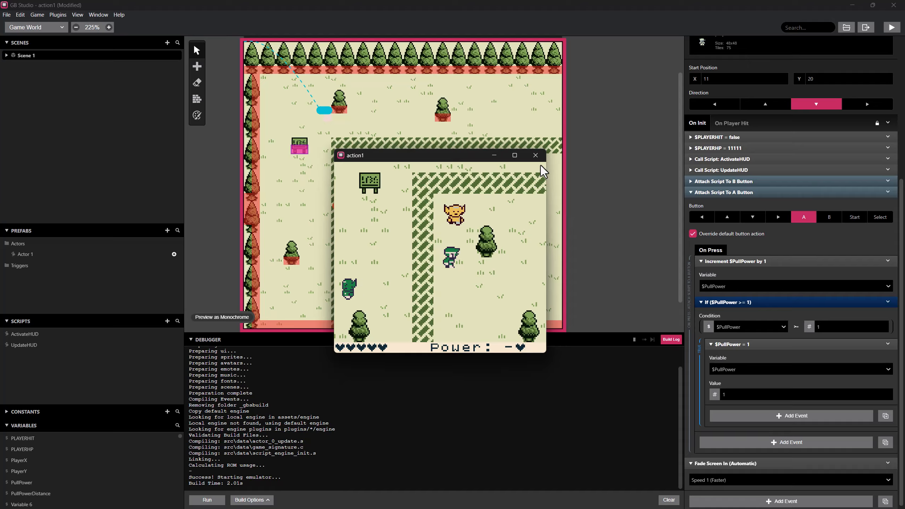
left_click(536, 157)
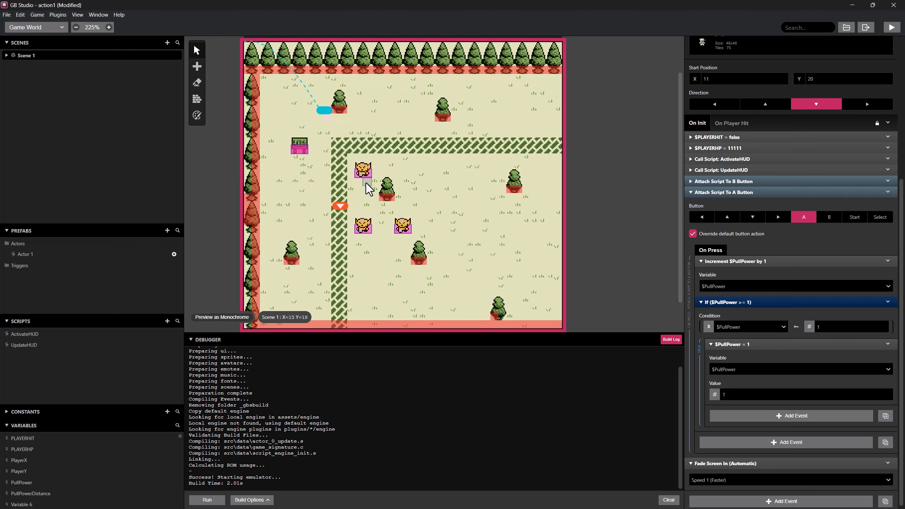
Check the wait duration in the lower-right orc's On Update script and set the upper orc's On Update wait to 0.3 seconds.
left_click(405, 231)
scroll(734, 411, "down", 5)
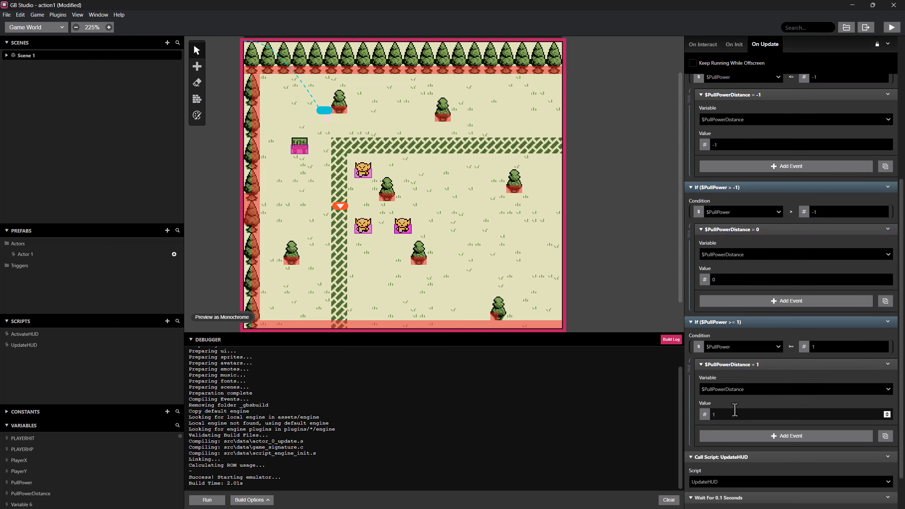
left_click(709, 477)
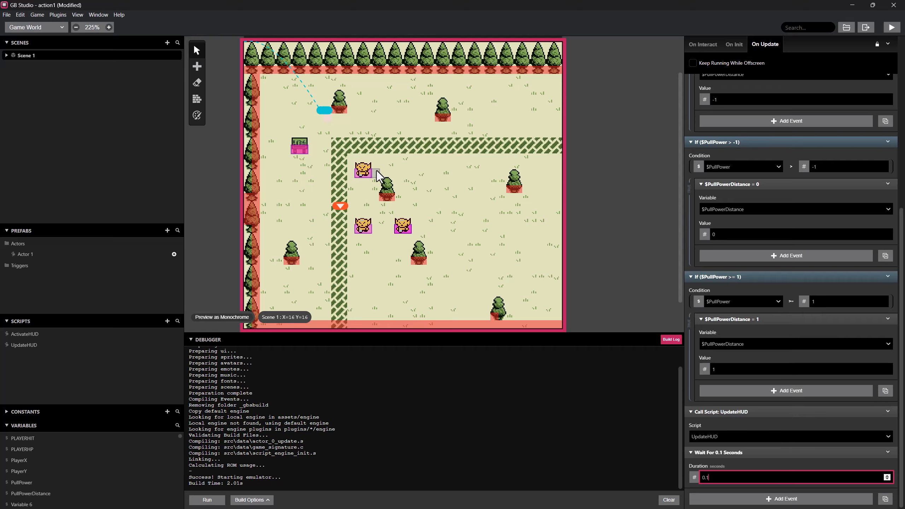
left_click(359, 174)
left_click(708, 474)
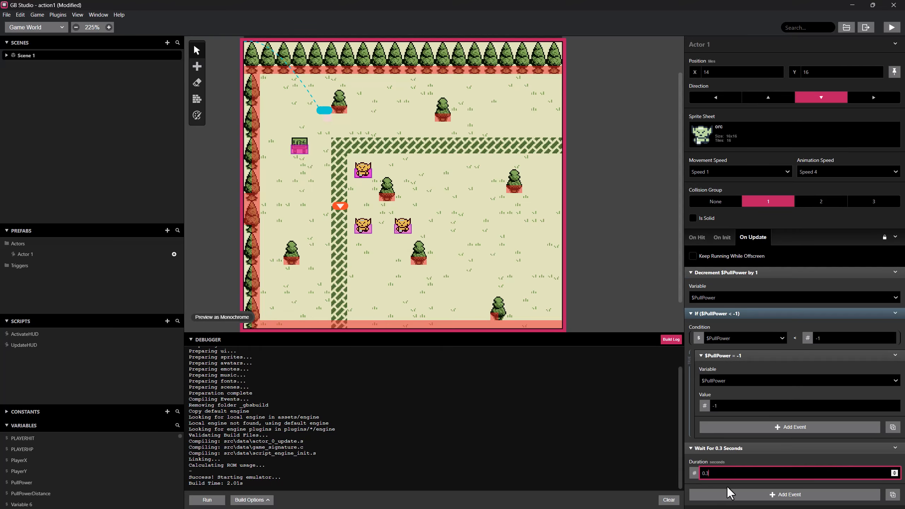
Run the game with the 0.3-second wait, walk the player past the hedge alongside the orcs to test the pull, and close it.
left_click(892, 27)
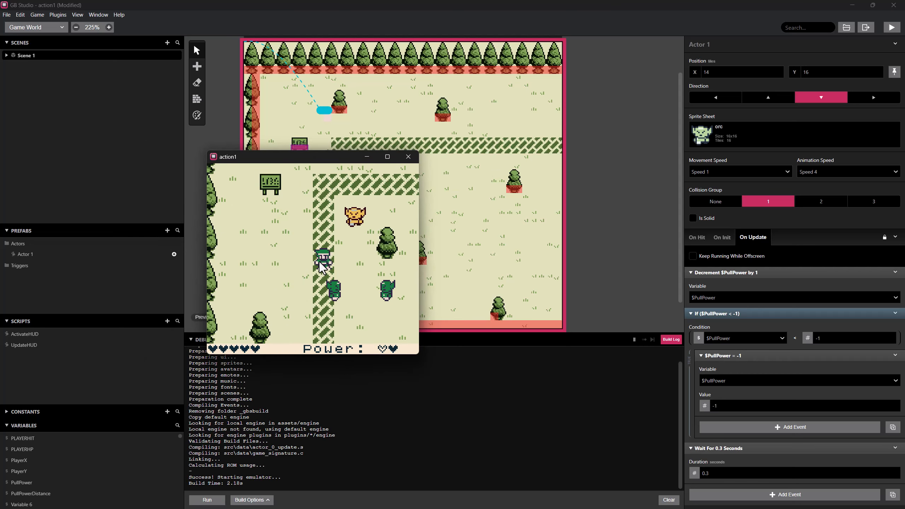
key("Right")
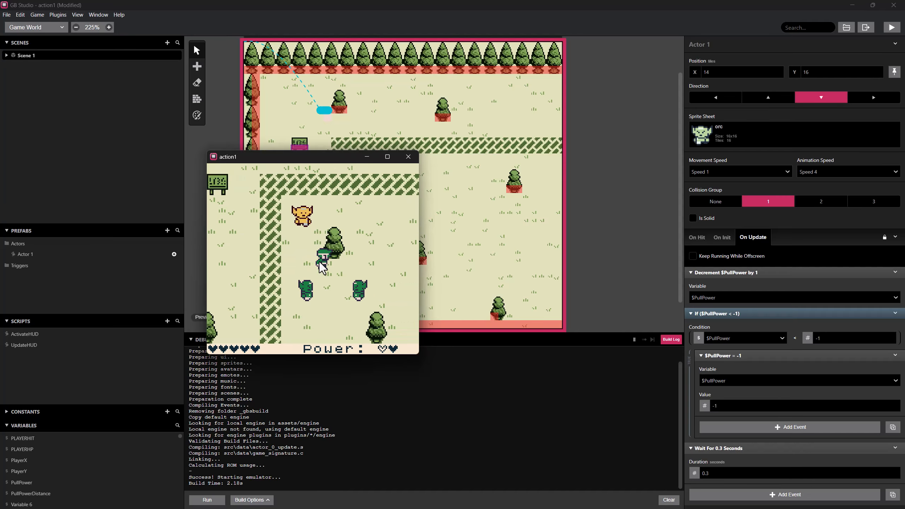
key("Right")
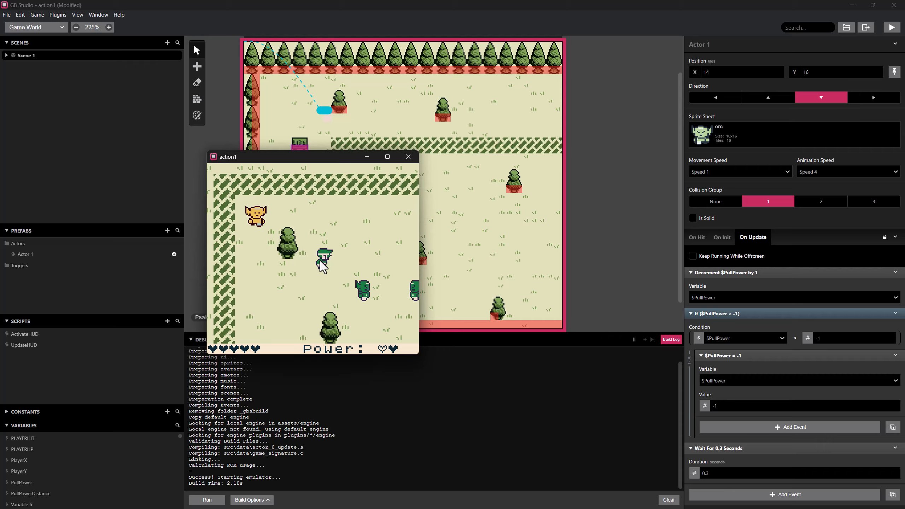
key("Right")
key("Right")
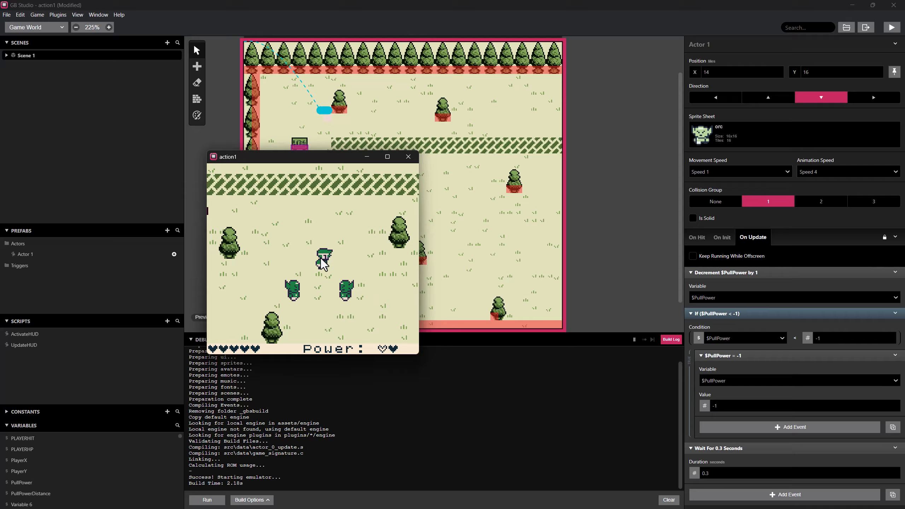
left_click(408, 156)
Set the upper orc's On Update wait to 0.2 seconds and run the game.
left_click(707, 472)
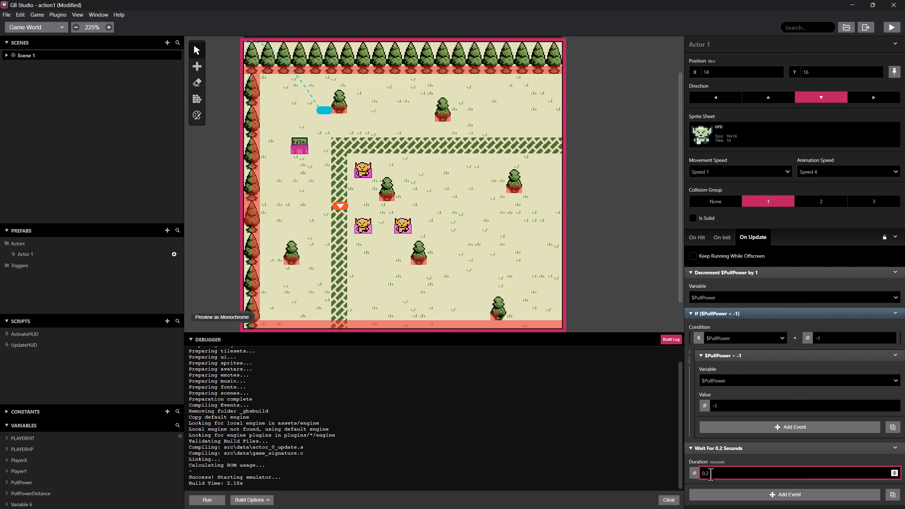
left_click(887, 29)
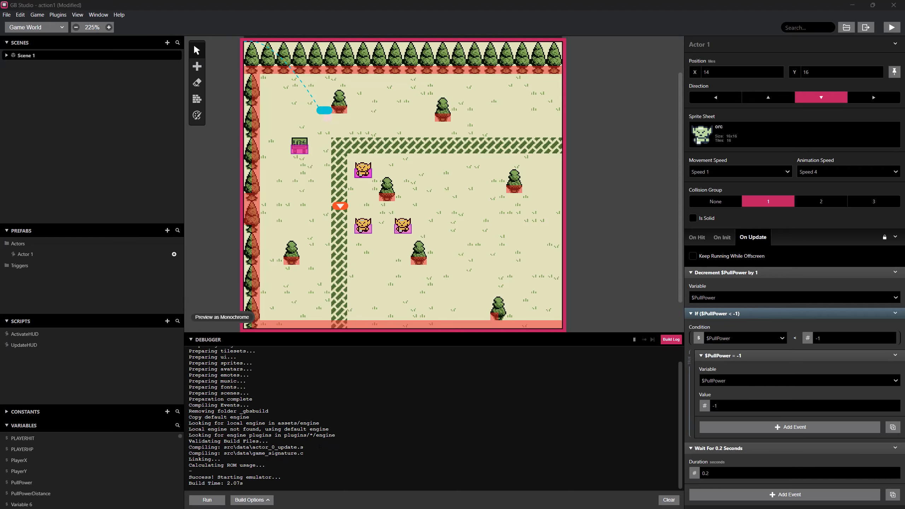
Walk the player back and forth near the two orcs to test the pull with the 0.2-second wait, and close the game.
key("Right")
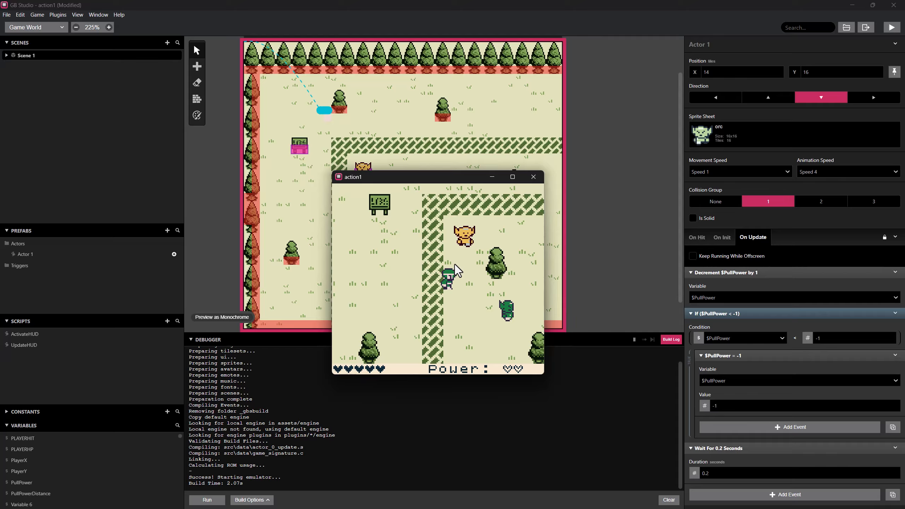
key("Right")
key("Right")
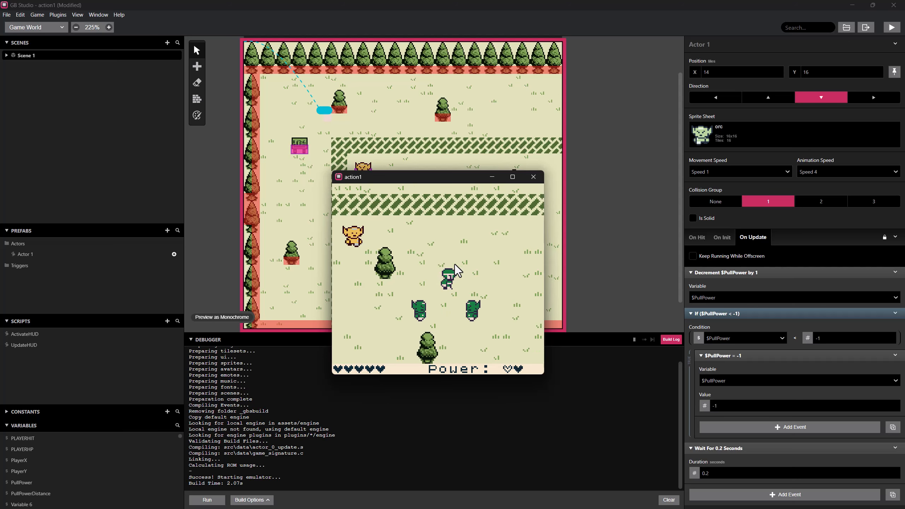
key("Left")
key("Left")
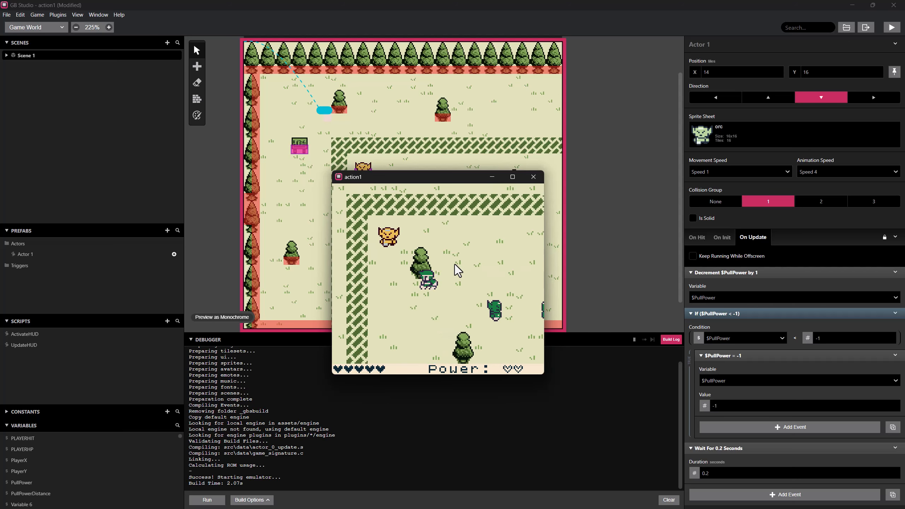
key("Right")
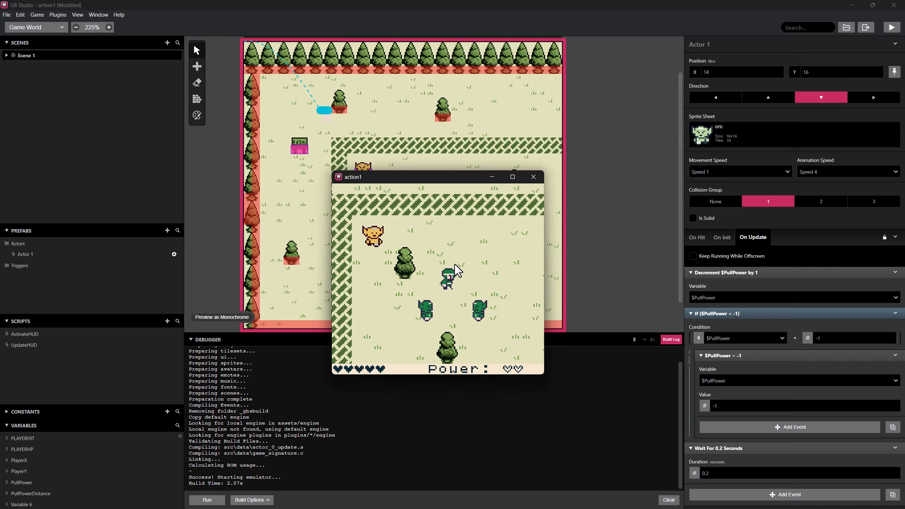
key("Right")
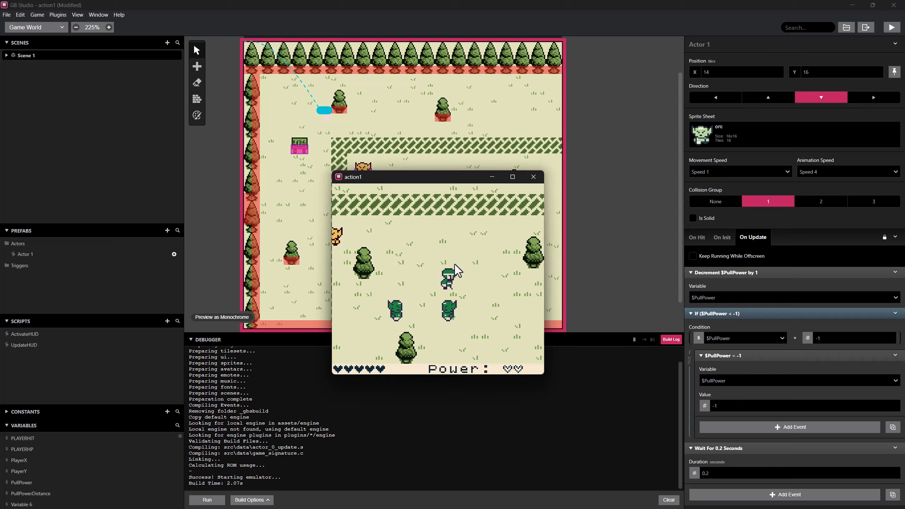
key("Right")
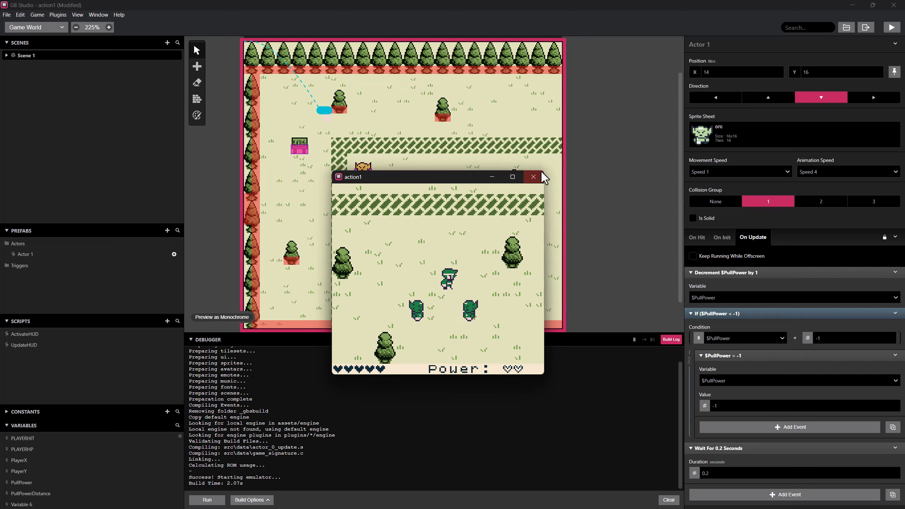
left_click(534, 177)
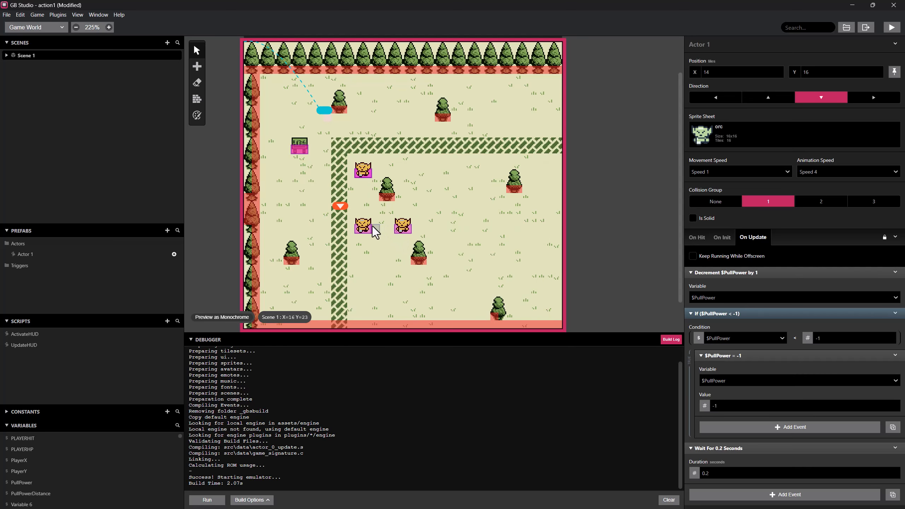
Select the lower-left orc and examine its On Update script for repeated thread and wait events.
left_click(362, 226)
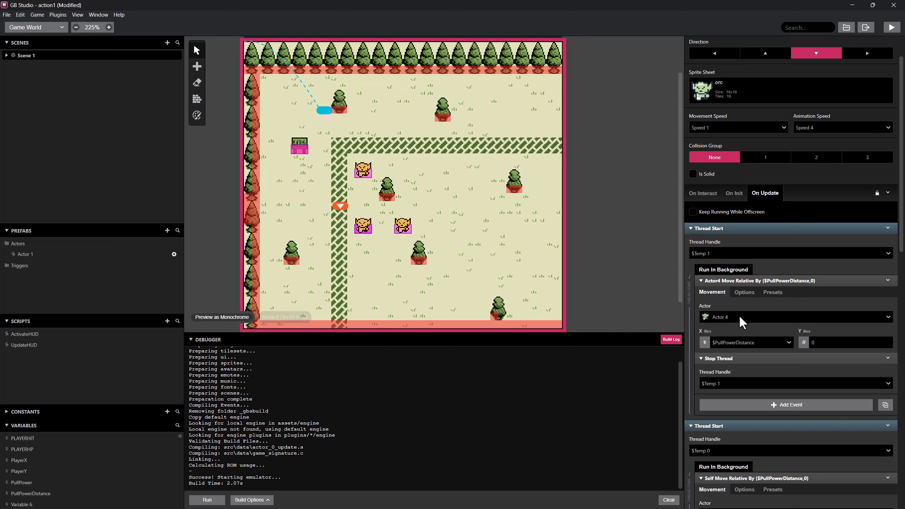
scroll(766, 301, "down", 3)
scroll(765, 301, "down", 3)
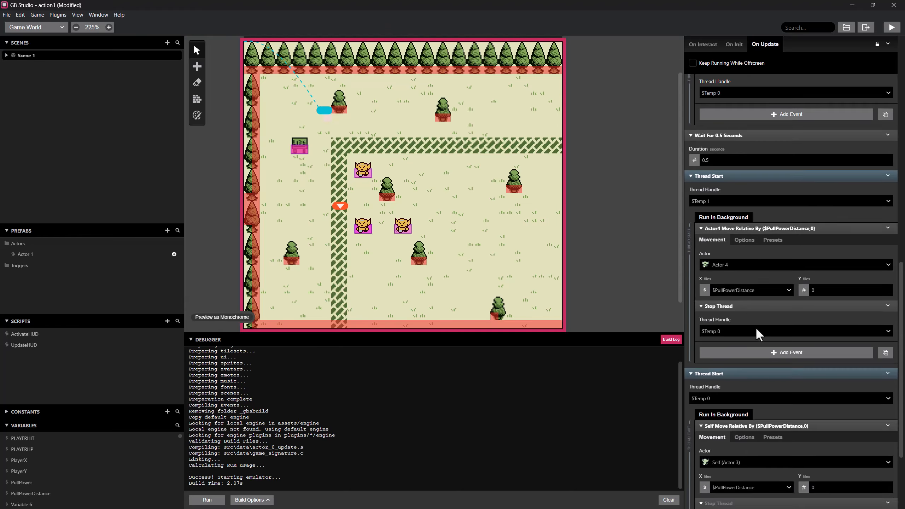
scroll(757, 329, "up", 7)
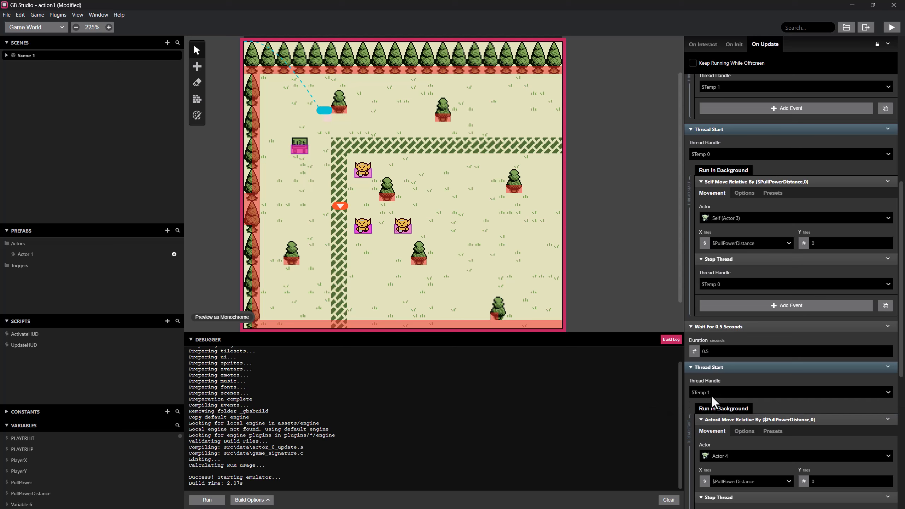
scroll(727, 392, "down", 1)
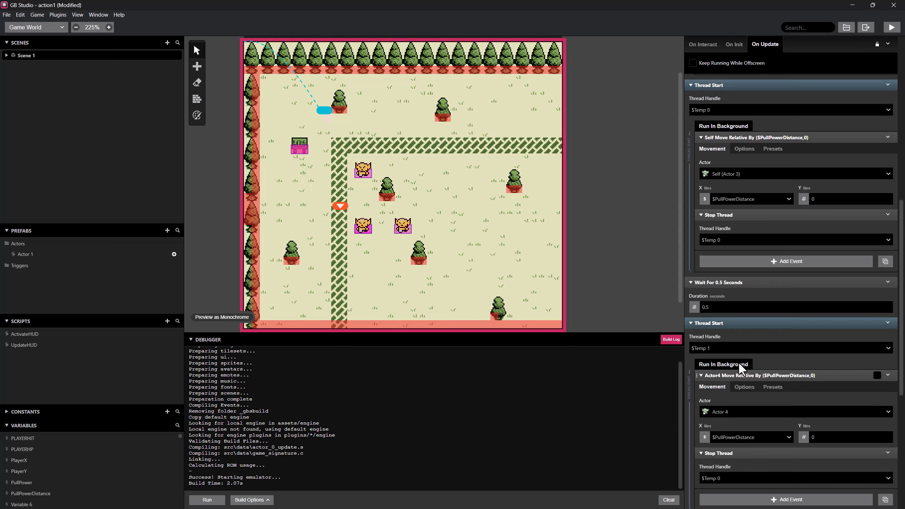
scroll(742, 329, "down", 2)
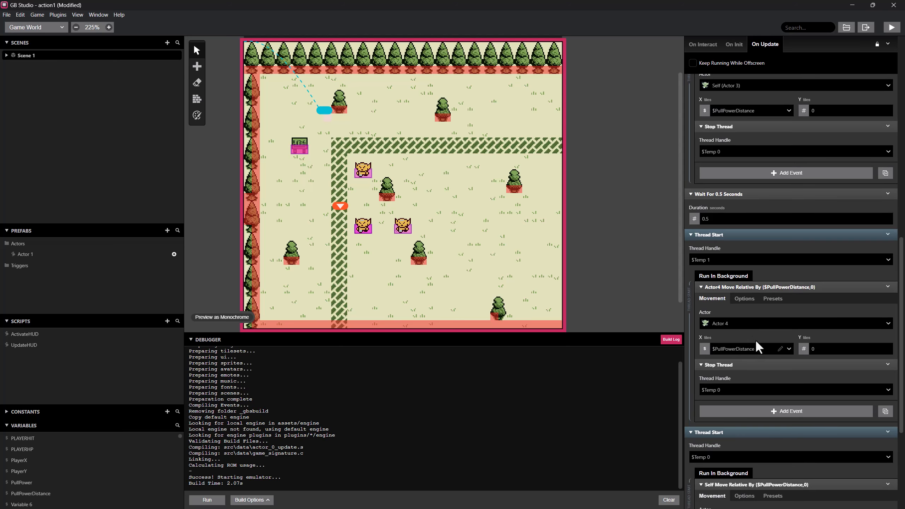
scroll(786, 368, "up", 2)
scroll(786, 368, "up", 2)
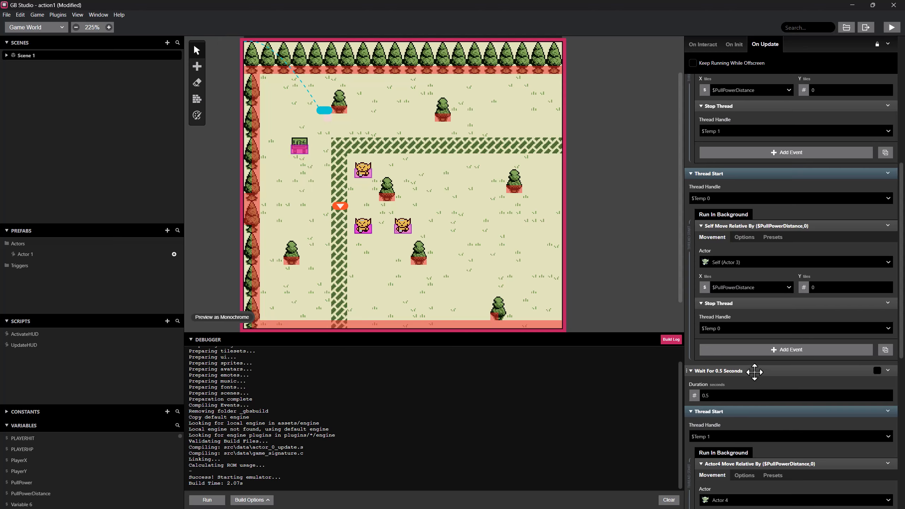
scroll(754, 371, "down", 2)
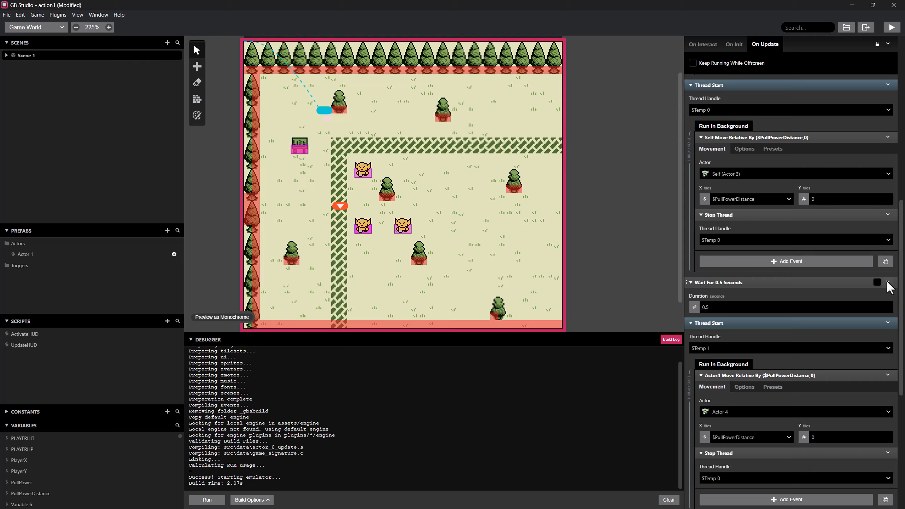
Delete the second pair of Thread Start events and the extra 0.5-second wait from the lower-left orc's On Update script.
left_click(887, 325)
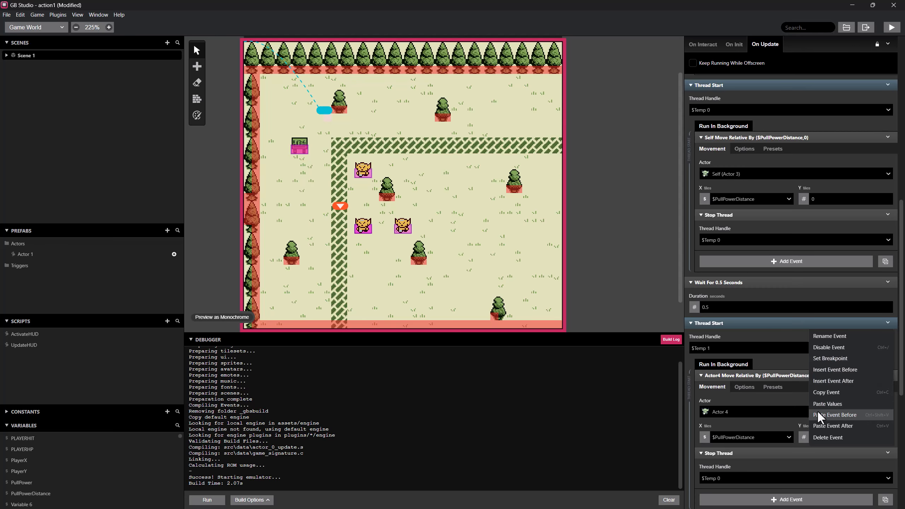
left_click(822, 434)
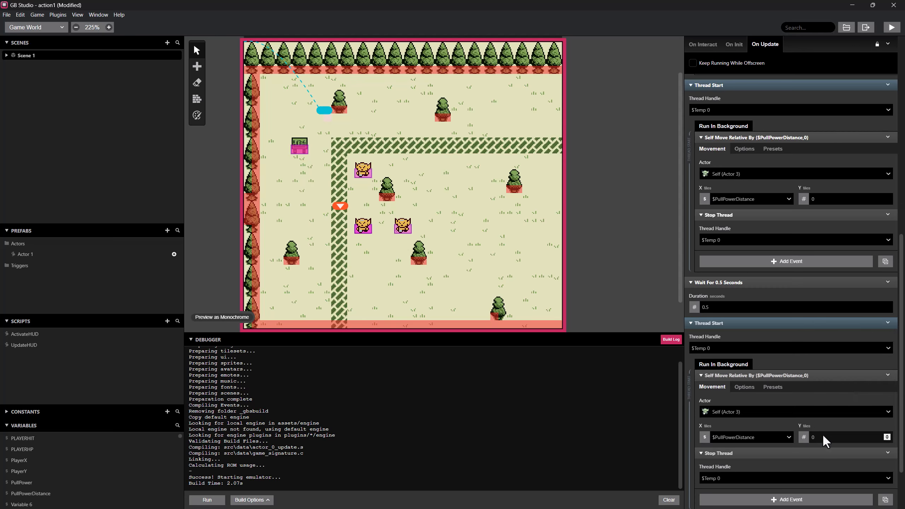
left_click(888, 324)
left_click(848, 434)
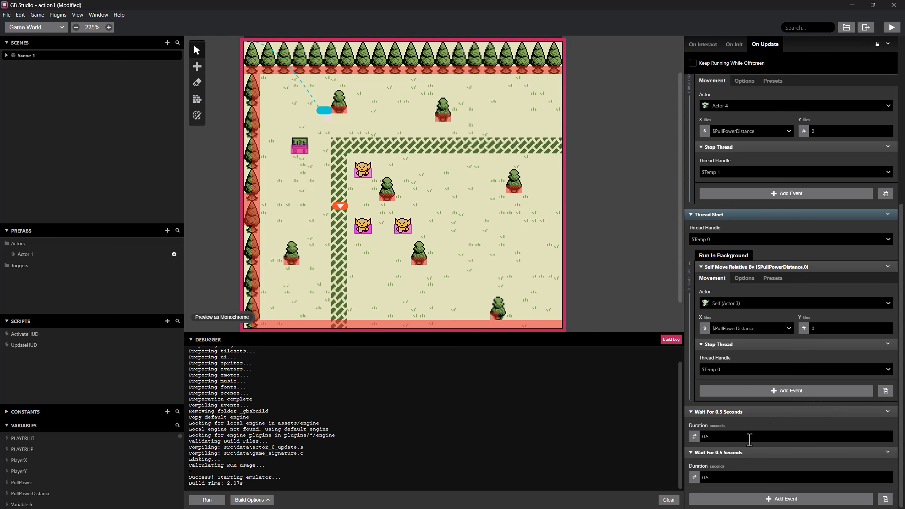
left_click(888, 452)
left_click(849, 501)
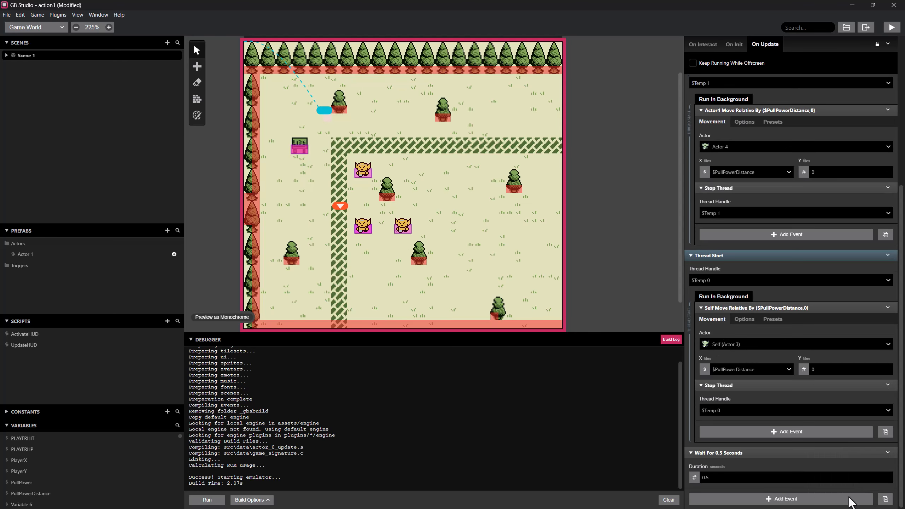
Set the remaining wait in the lower-left orc's On Update script to 0.2 seconds and run the game.
left_click(710, 479)
key("BackSpace")
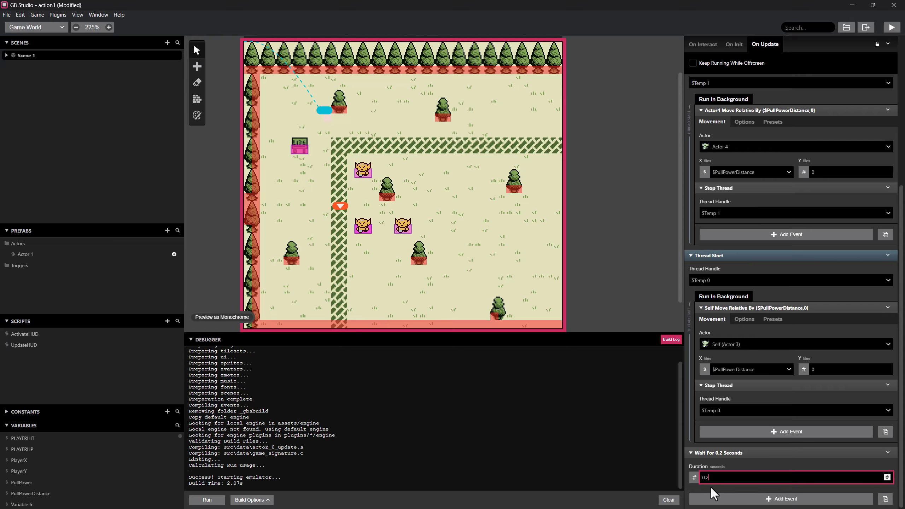
left_click(892, 28)
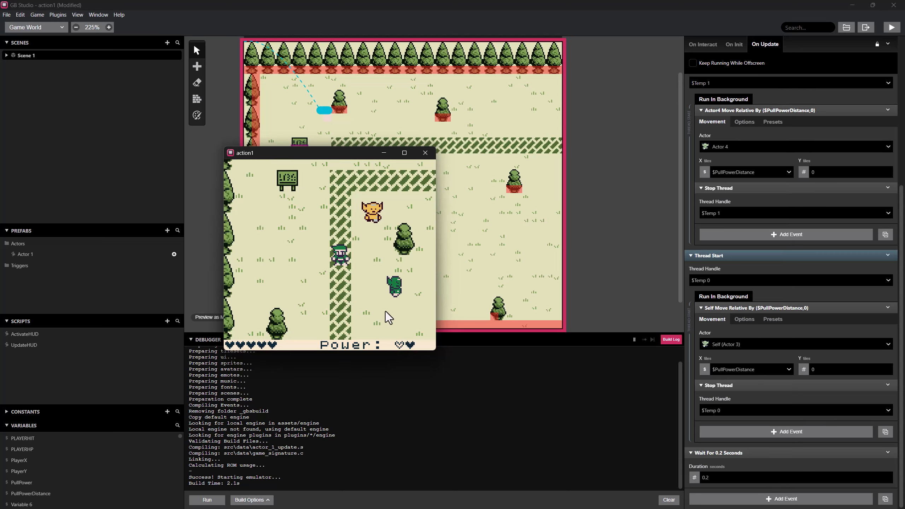
Walk the player east across the hedge and past the first tree to test how the two orcs are pulled.
key("Right")
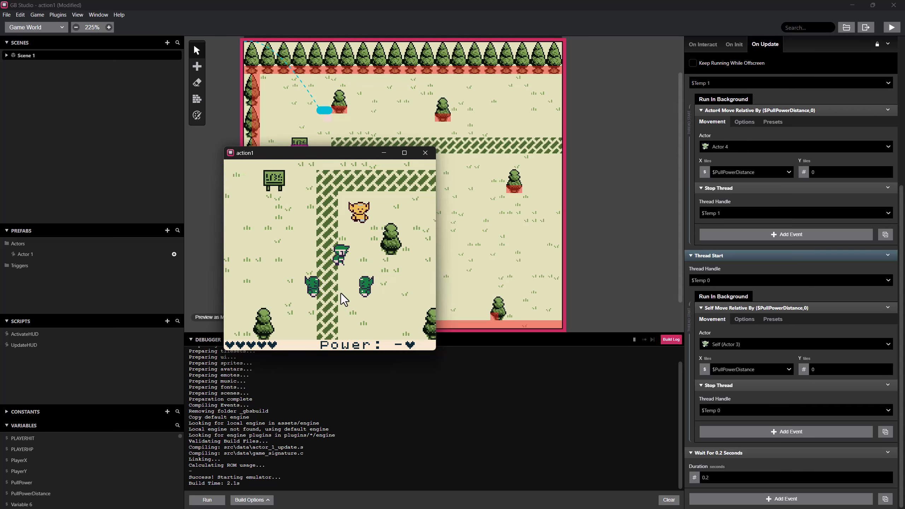
key("Right")
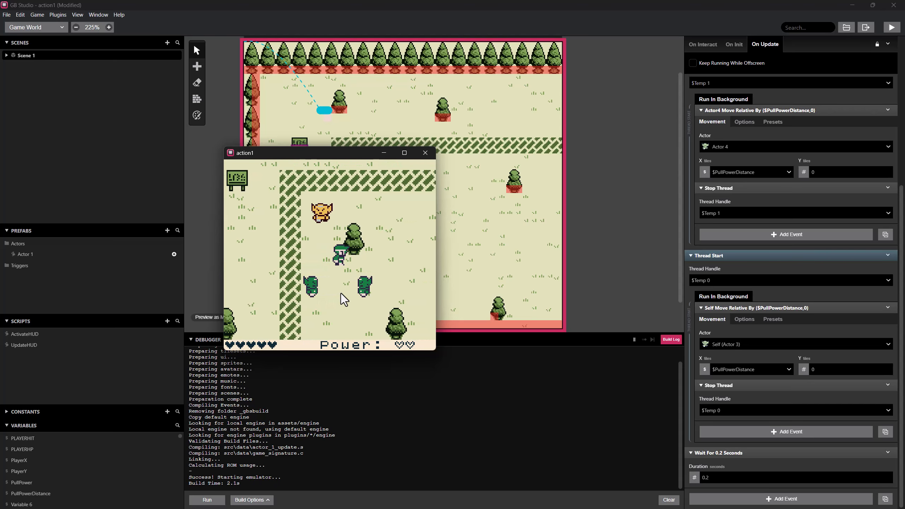
key("Right")
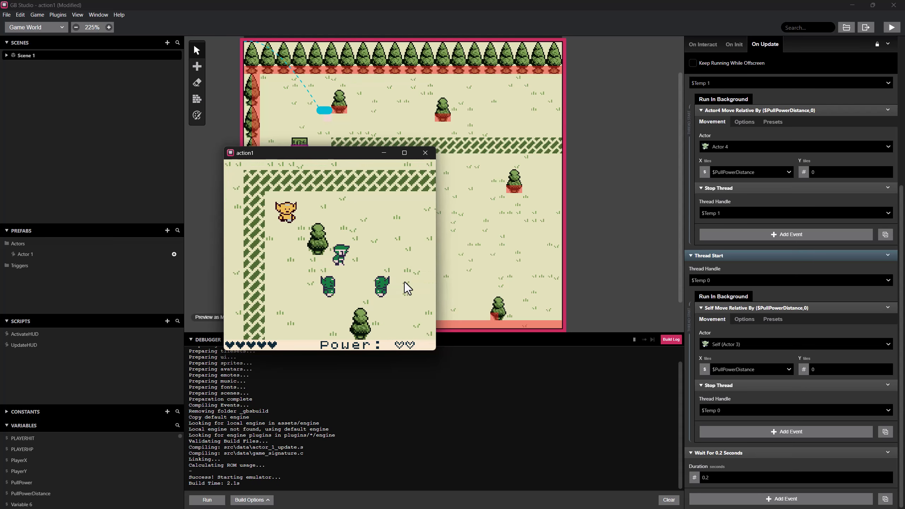
key("Right")
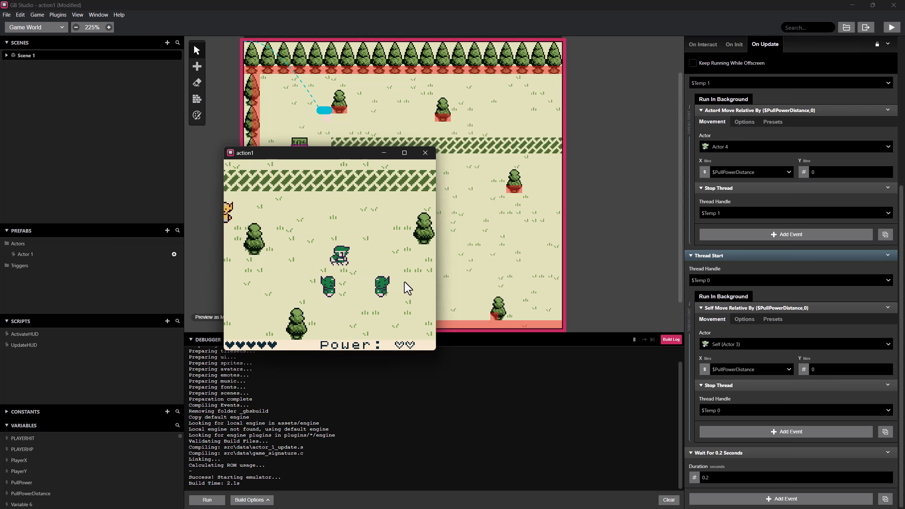
key("Right")
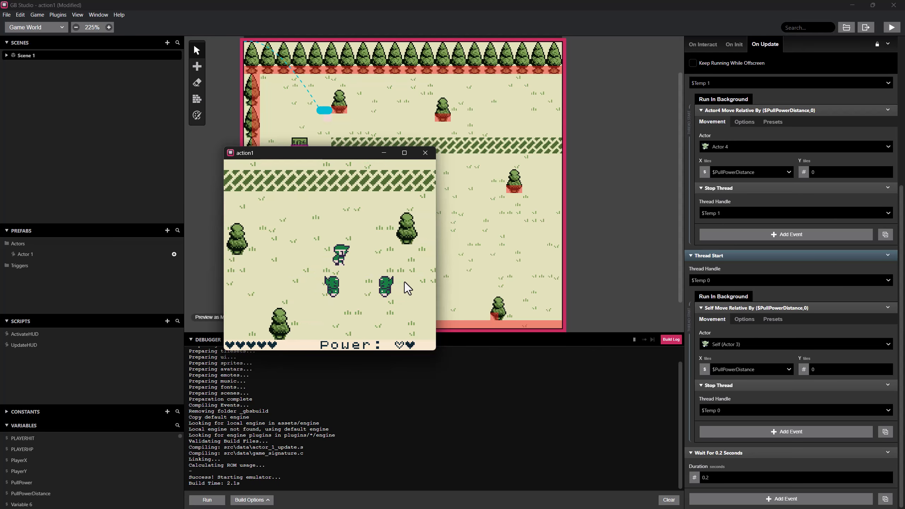
key("x")
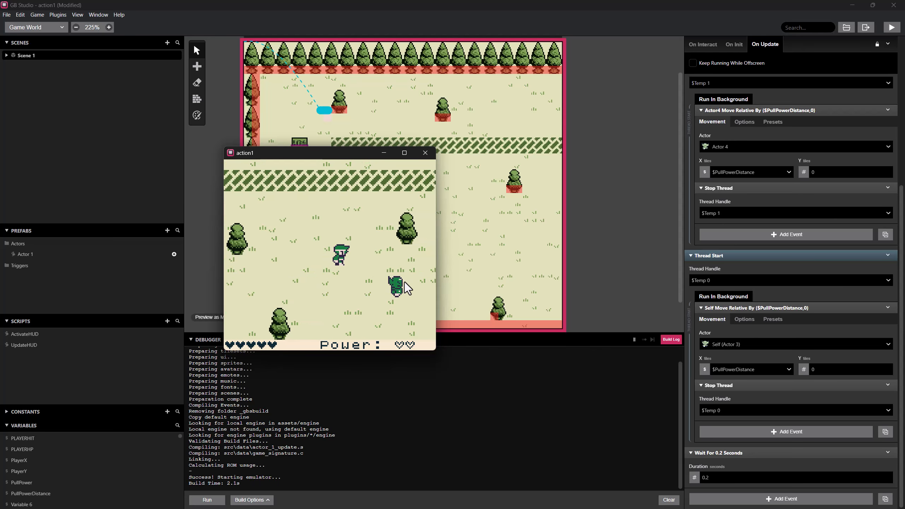
Walk the player back west across the hedge to the tree border to test the pull in that direction.
key("Left")
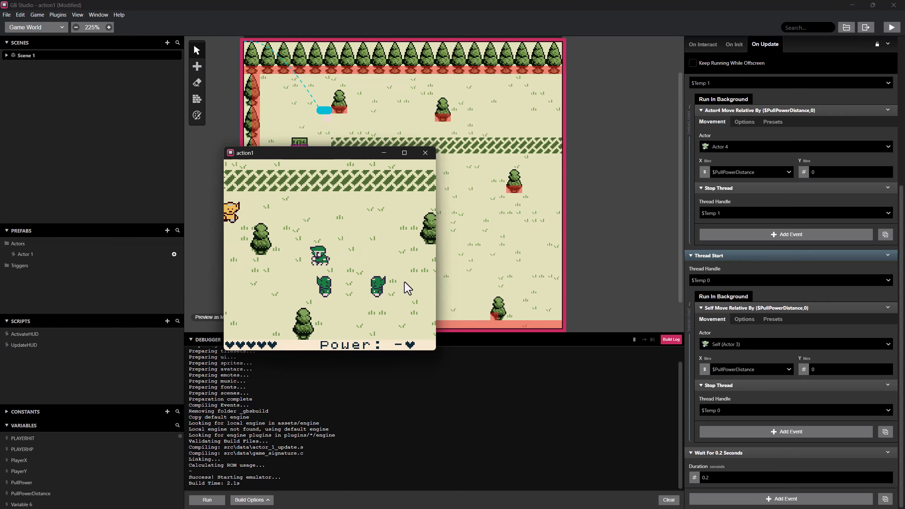
key("Left")
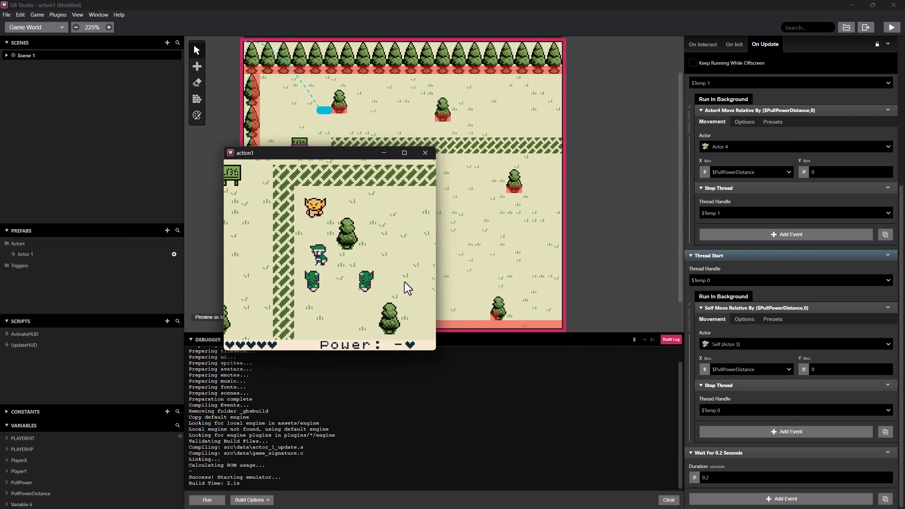
key("Left")
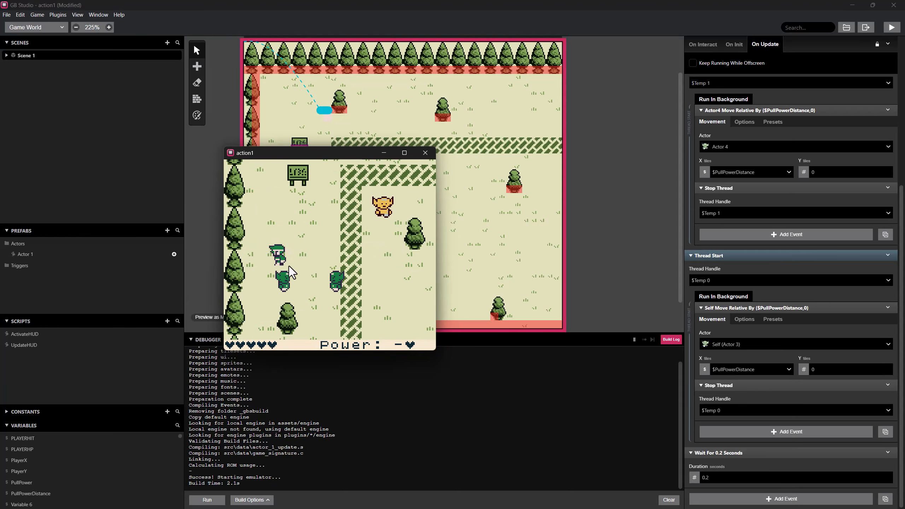
key("Up")
key("Left")
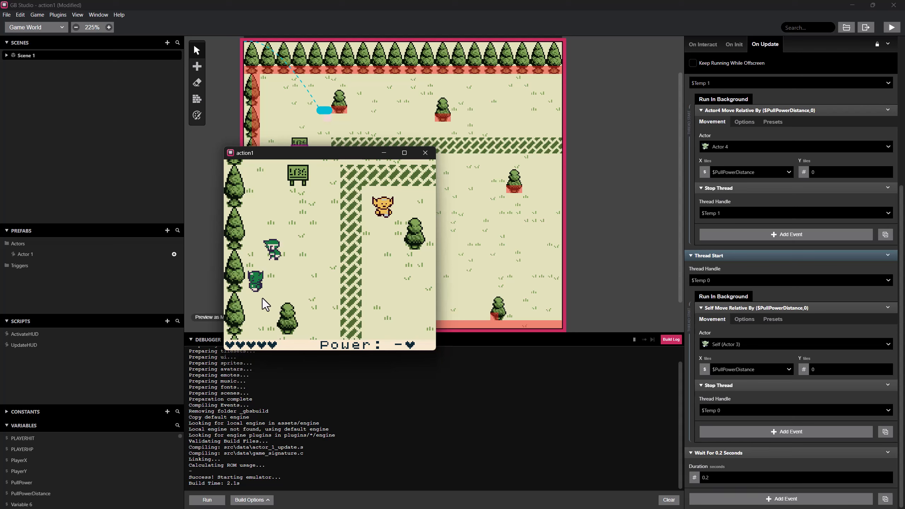
Walk the player east again from the tree border to the far tree, testing whether the orcs keep following.
key("Right")
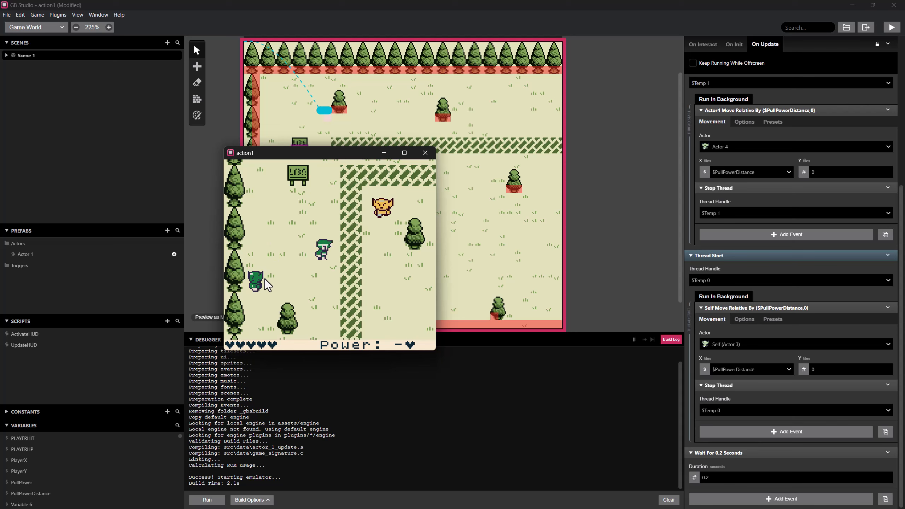
key("Right")
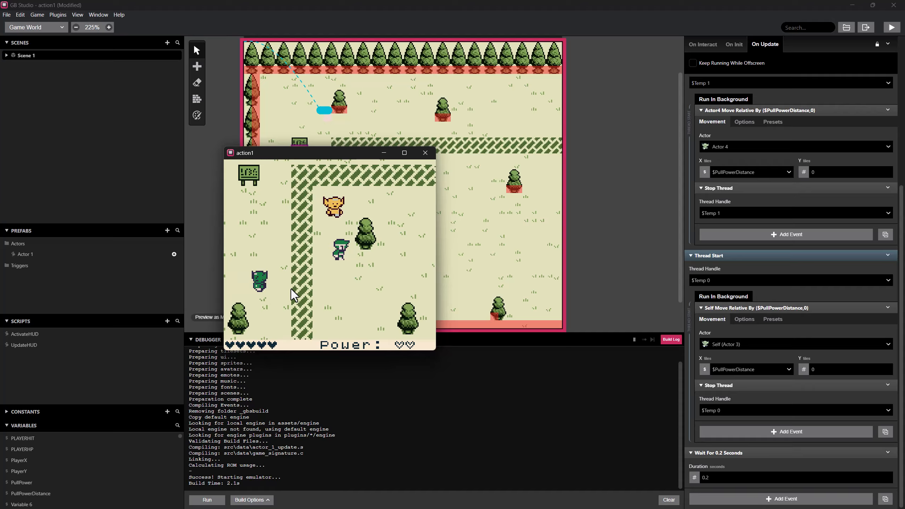
key("Right")
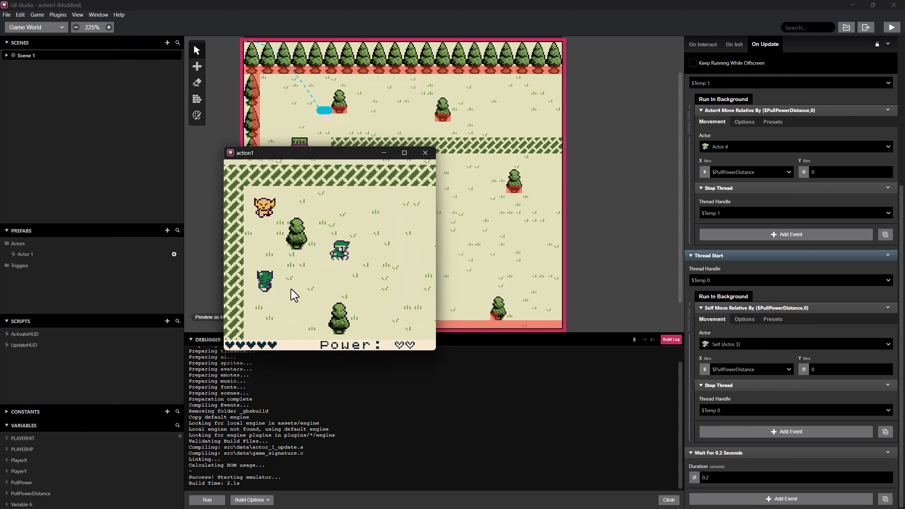
key("Right")
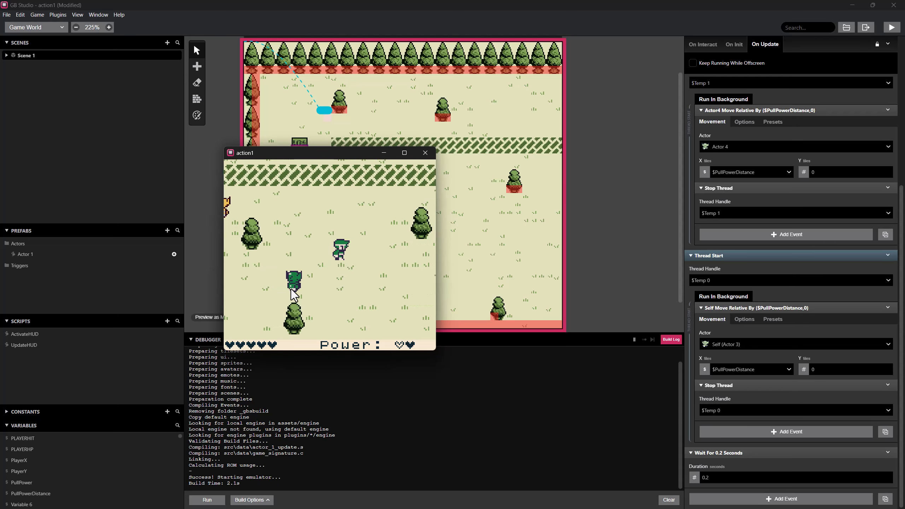
key("Right")
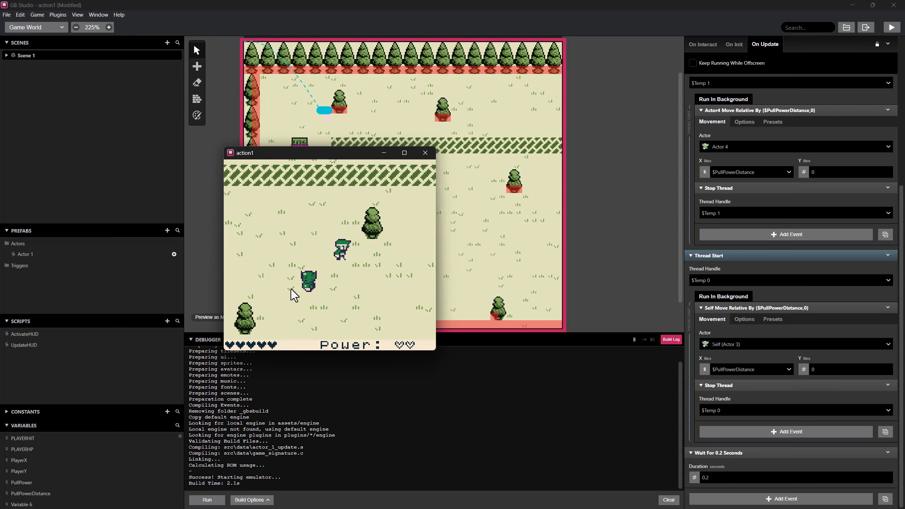
key("Right")
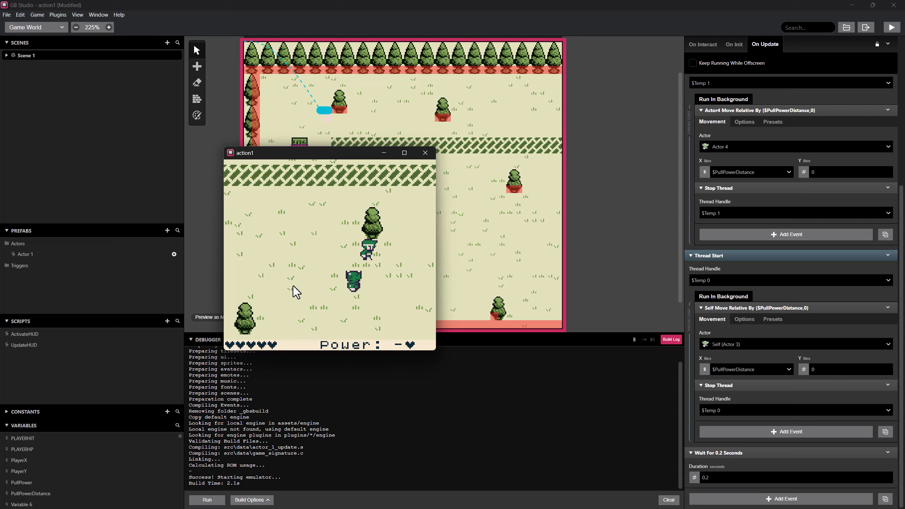
Walk the player west from the far tree back to the hedge and check the orcs' positions.
key("Left")
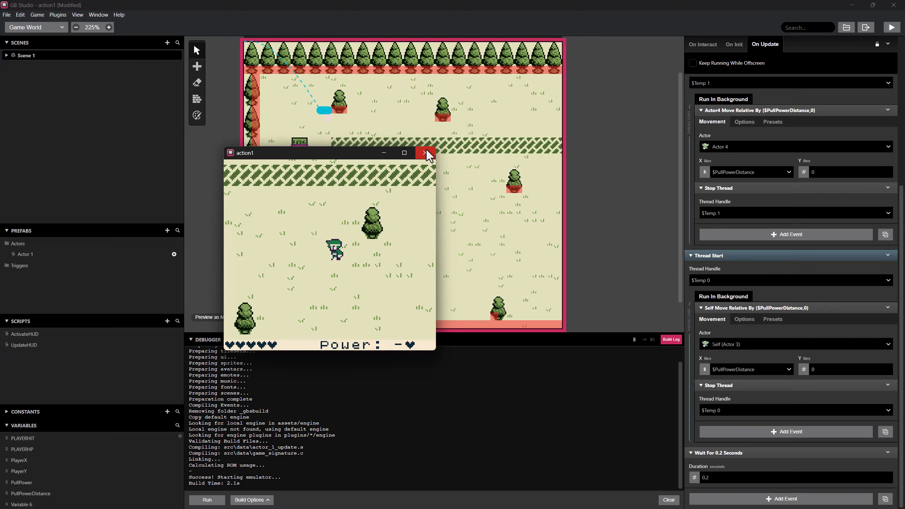
key("Left")
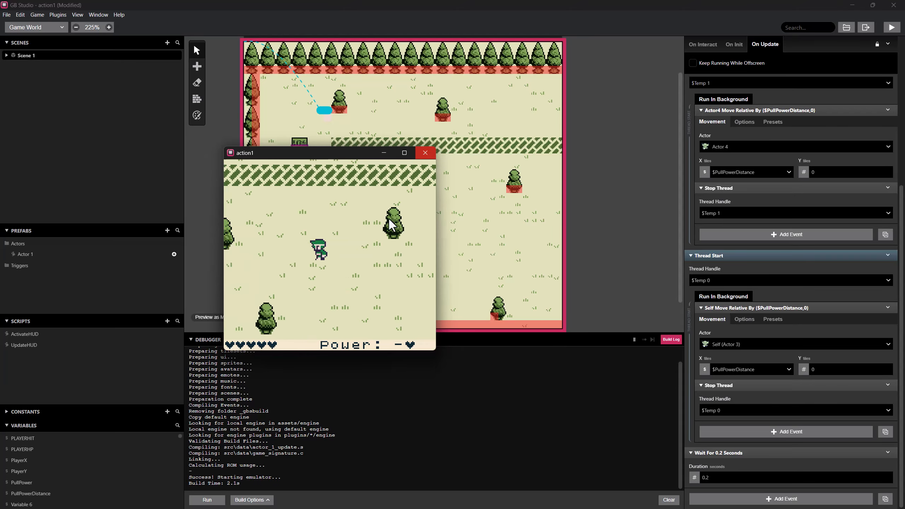
key("Down")
key("Left")
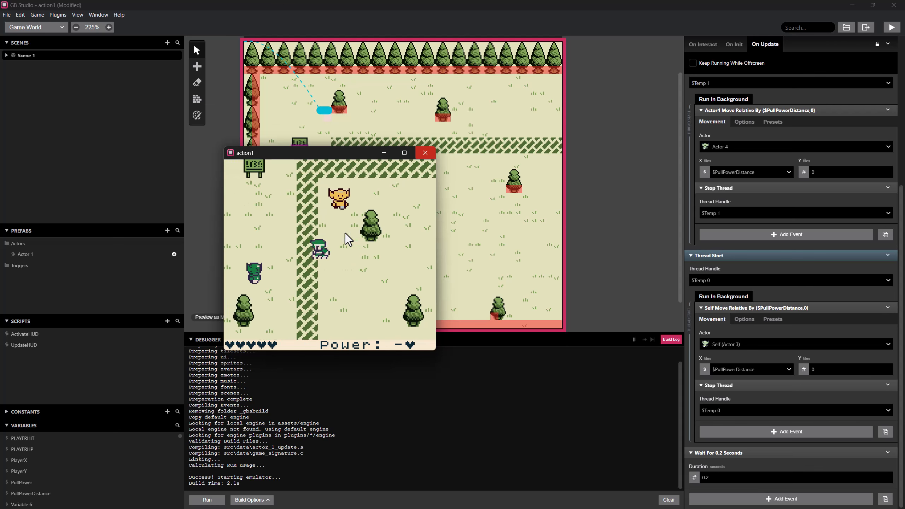